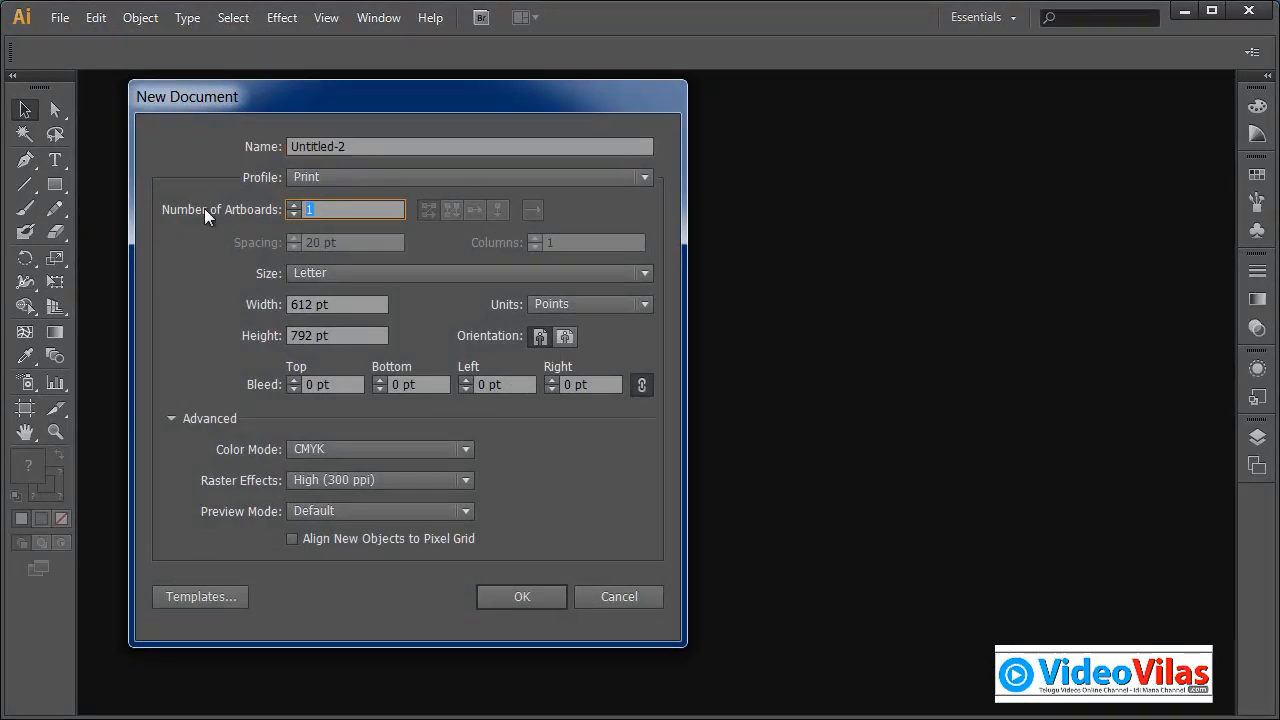
Set the number of artboards to 10 and create the new Print document.
text(10)
click(524, 595)
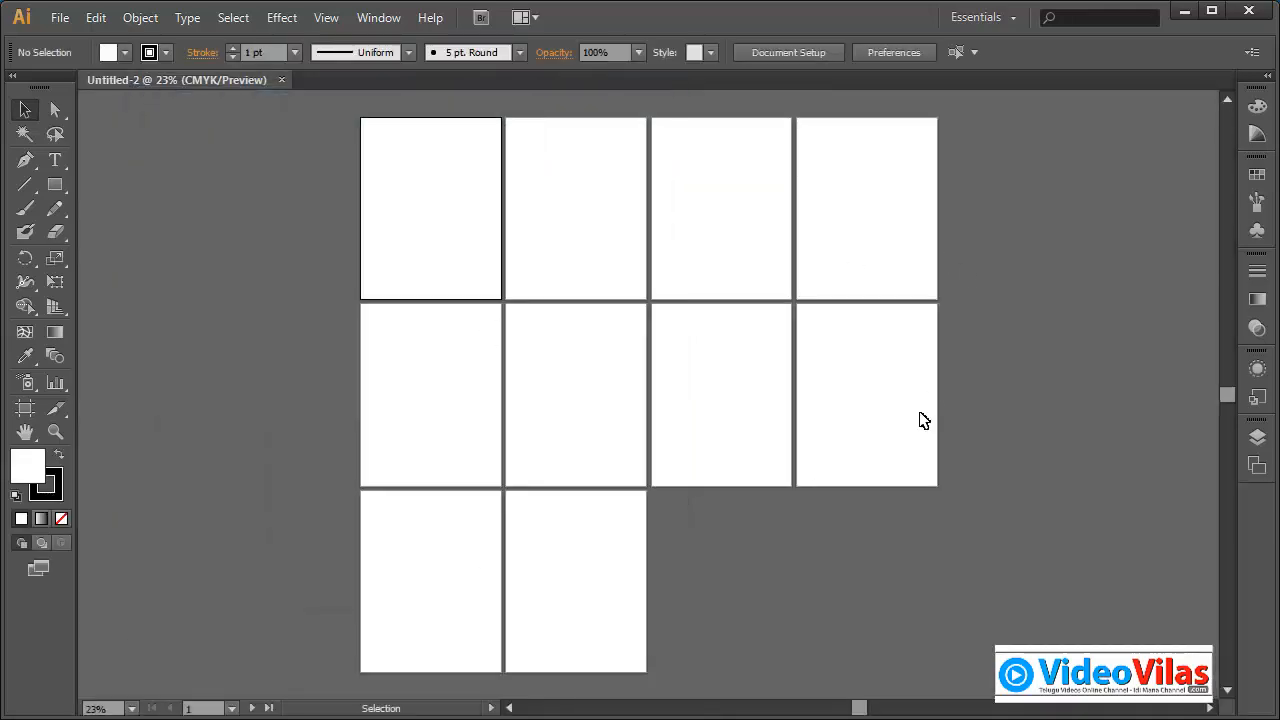
With the Artboard tool, flatten Artboard 1 into a short strip, shrink Artboard 2 to about 459 × 771 pt, and move both leftward.
click(25, 407)
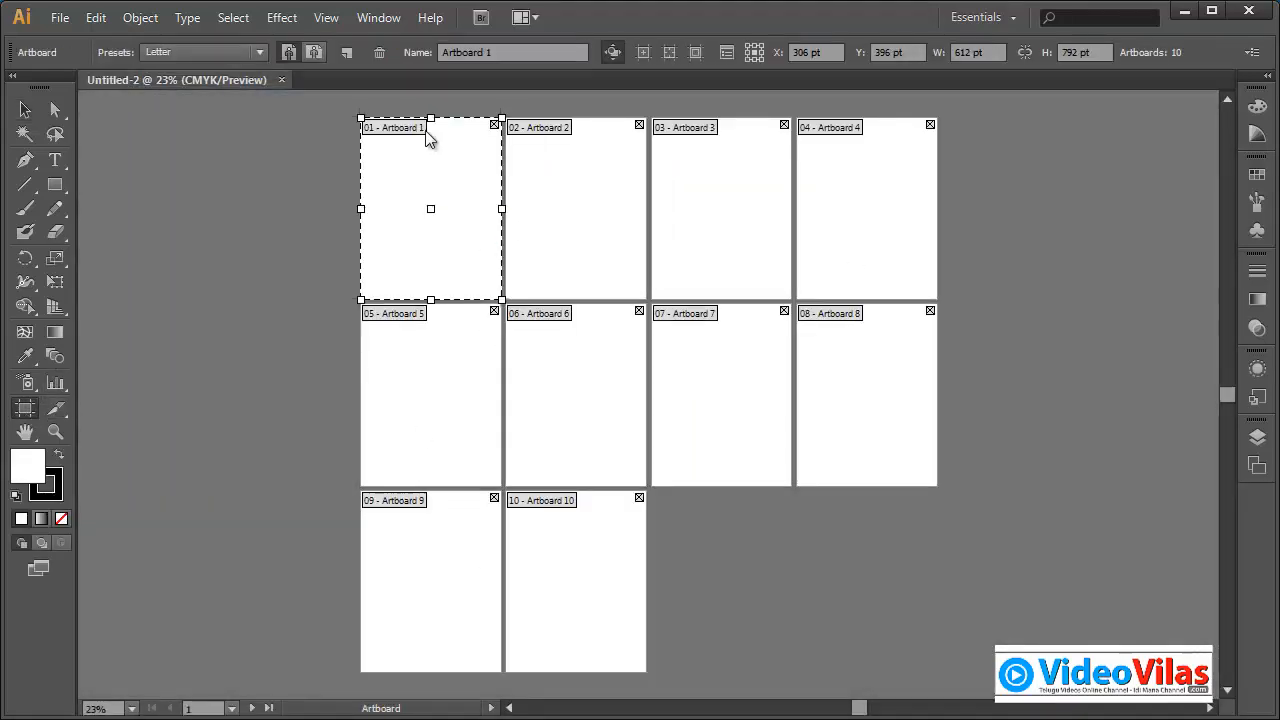
drag(430, 118, 351, 226)
click(546, 203)
drag(645, 209, 491, 202)
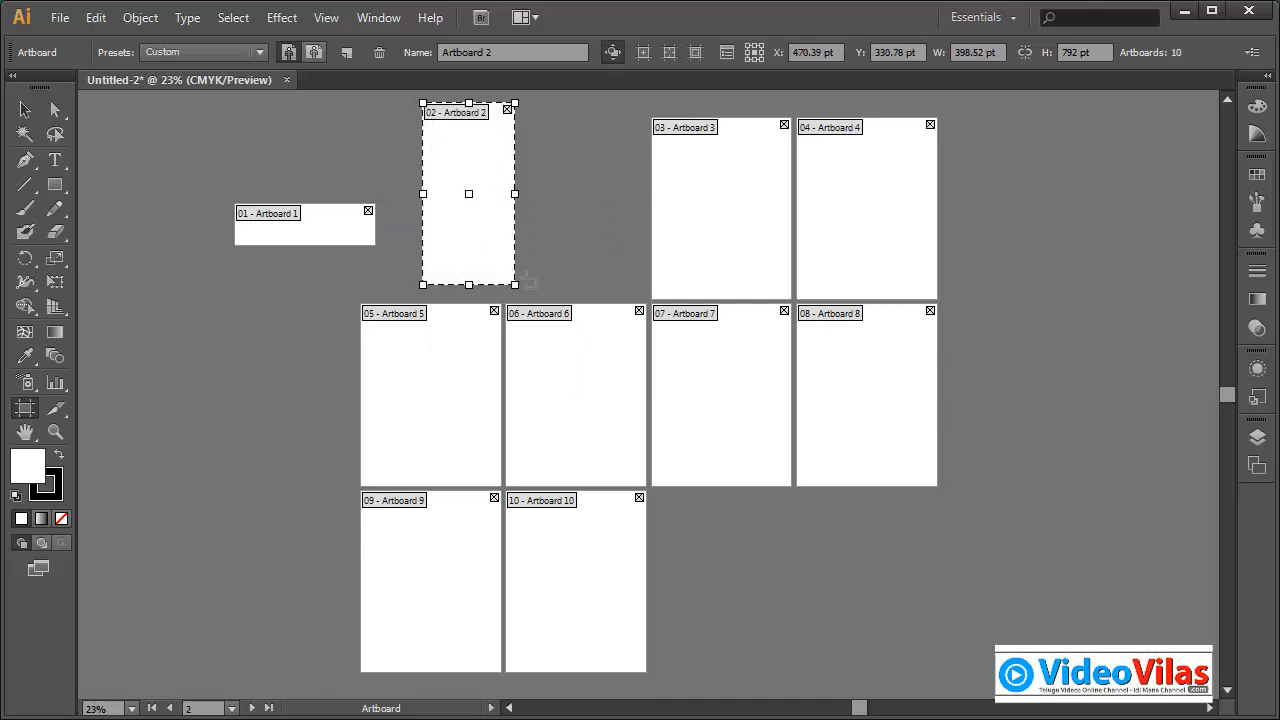
drag(515, 285, 529, 280)
drag(503, 222, 465, 227)
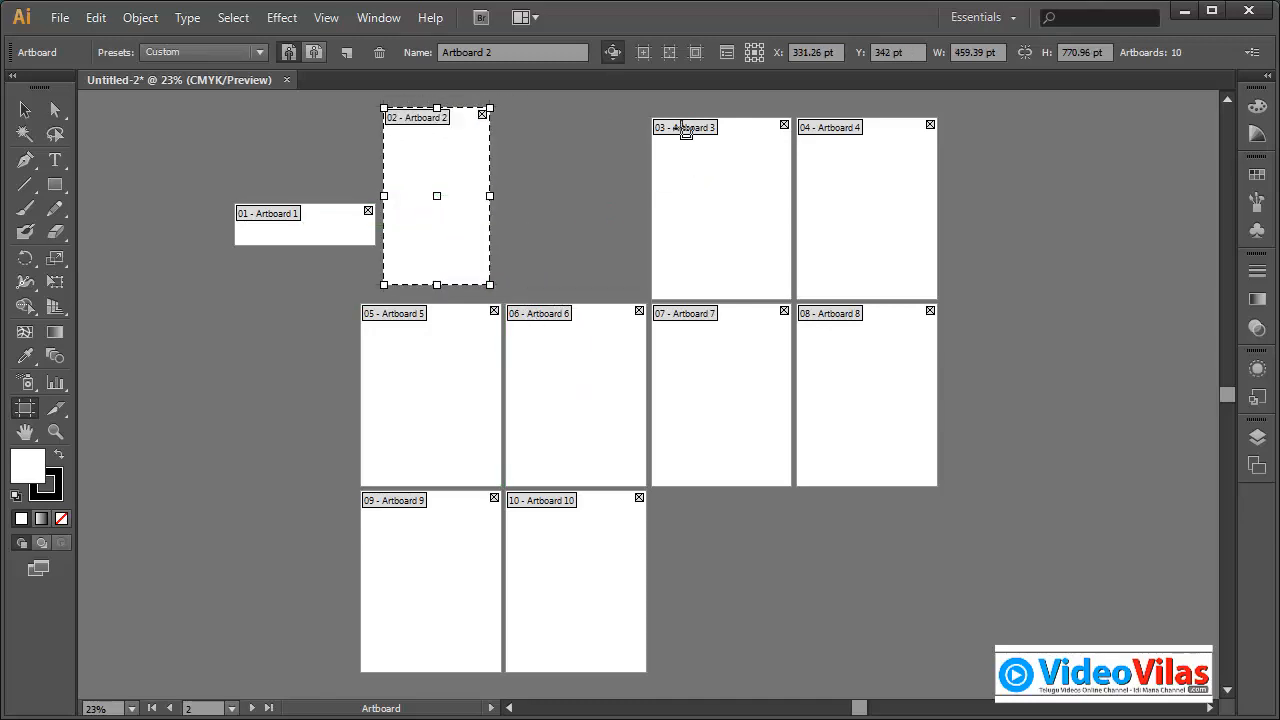
Shrink Artboard 3 to a small rectangle and Artboard 5 to about 612 × 502 pt, moving both out of the grid.
drag(716, 189, 604, 168)
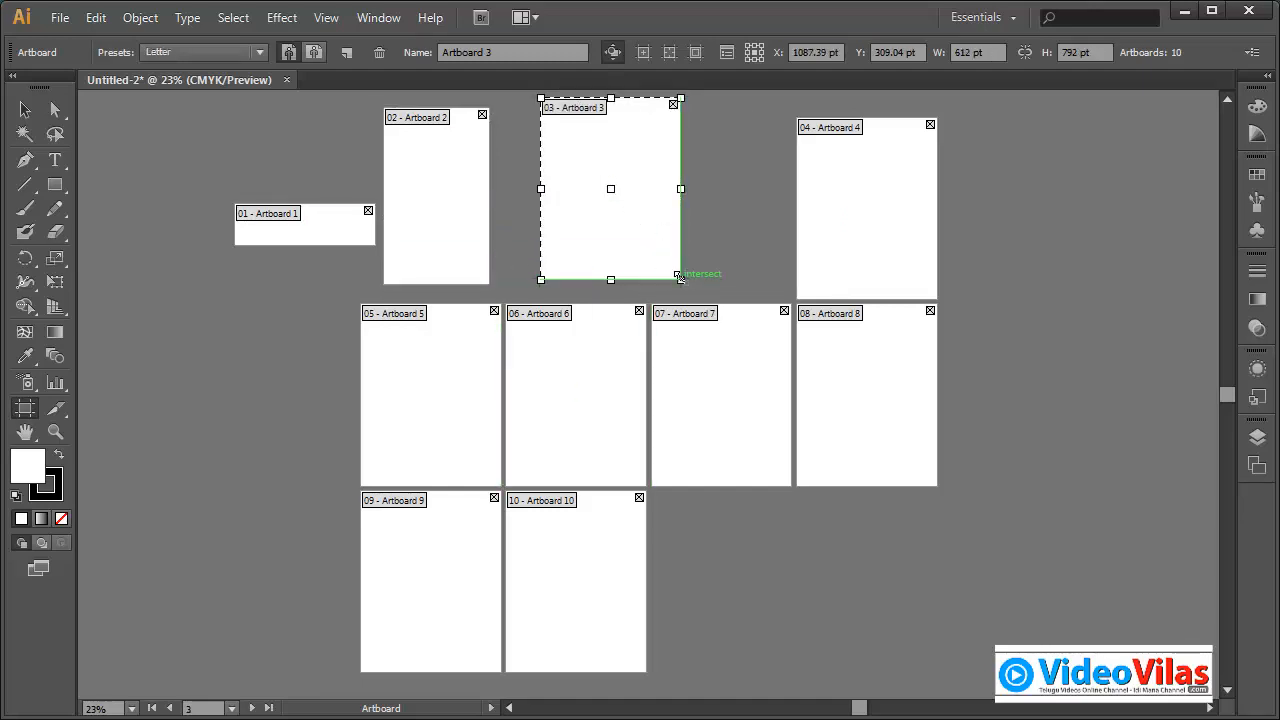
drag(679, 278, 591, 125)
click(837, 211)
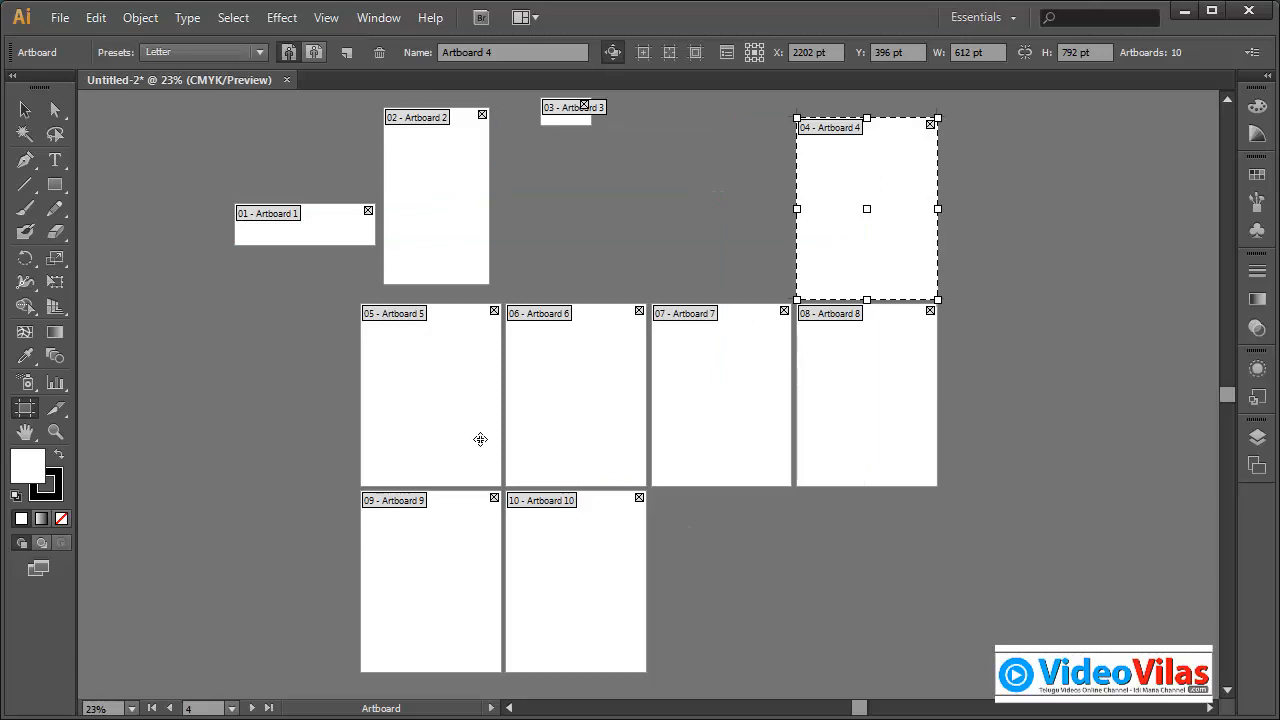
drag(443, 394, 296, 392)
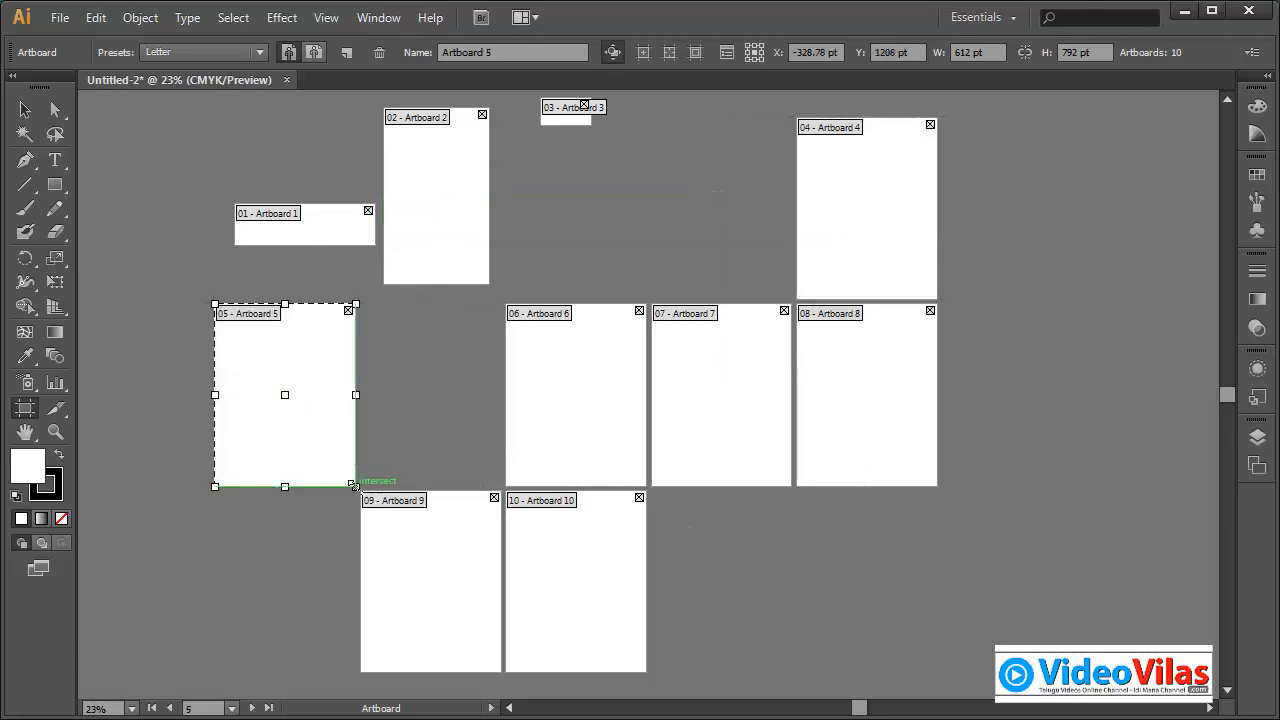
drag(352, 485, 354, 419)
drag(266, 390, 220, 416)
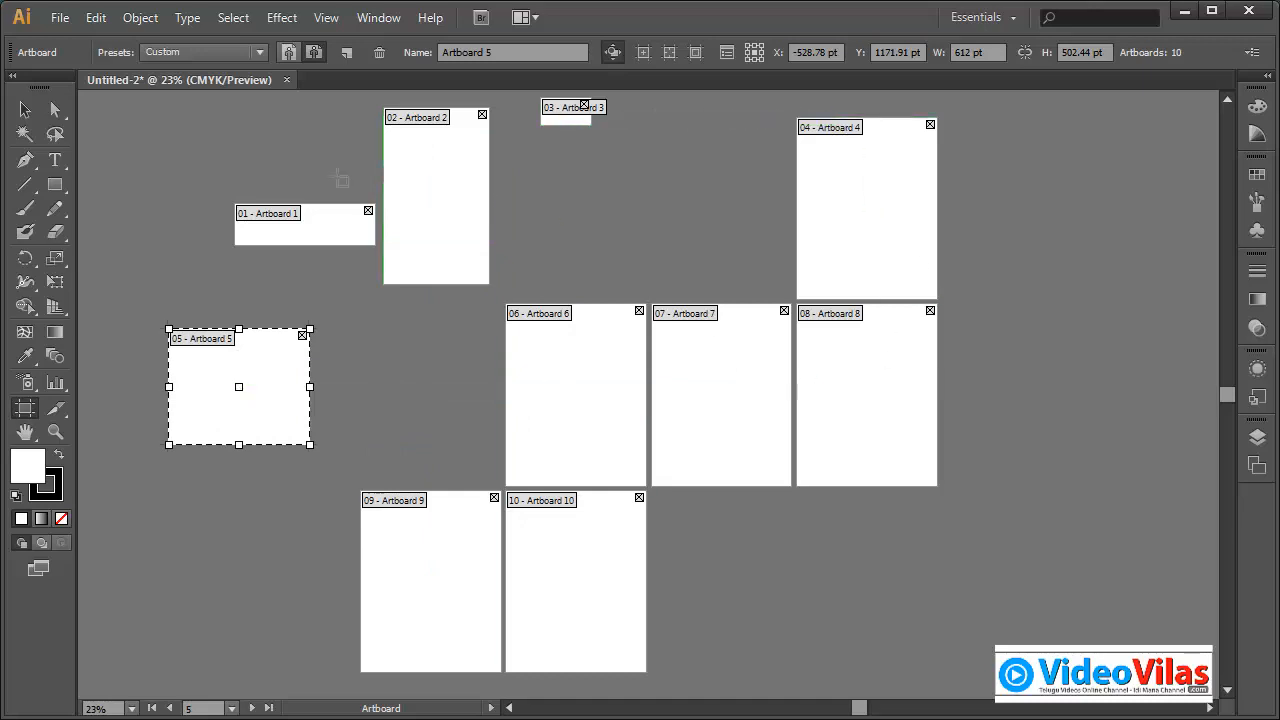
click(60, 18)
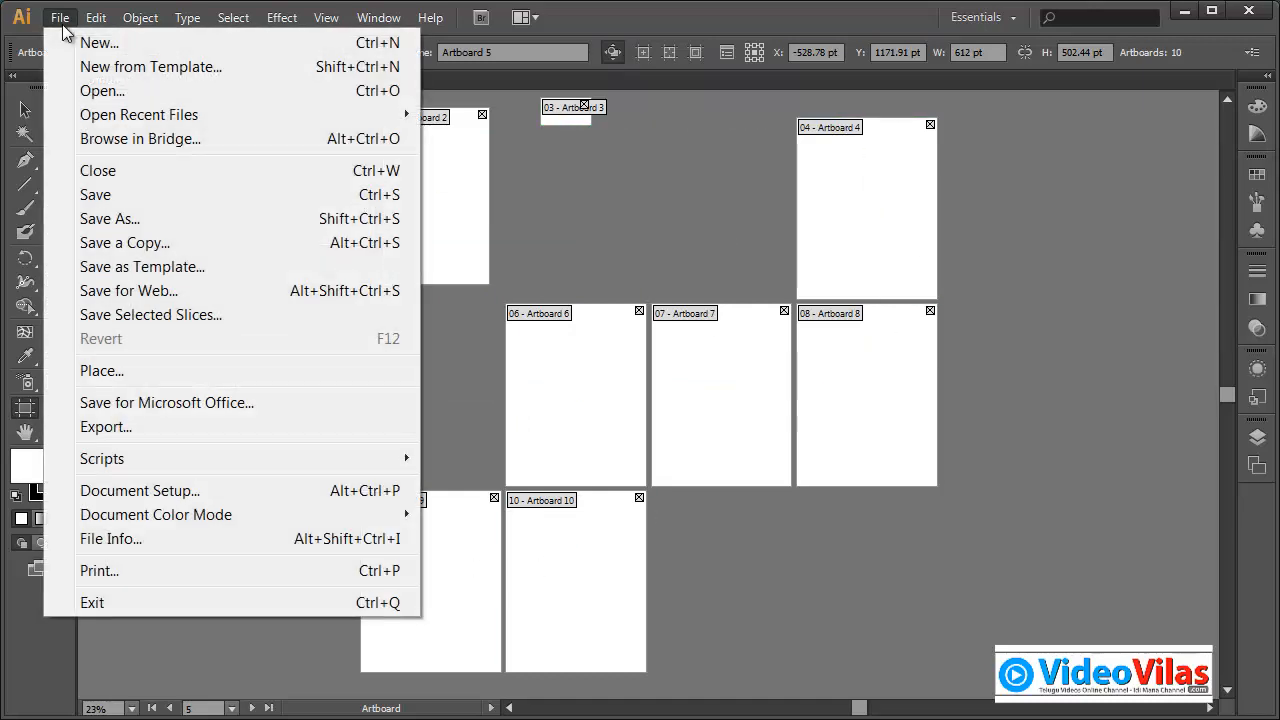
click(725, 130)
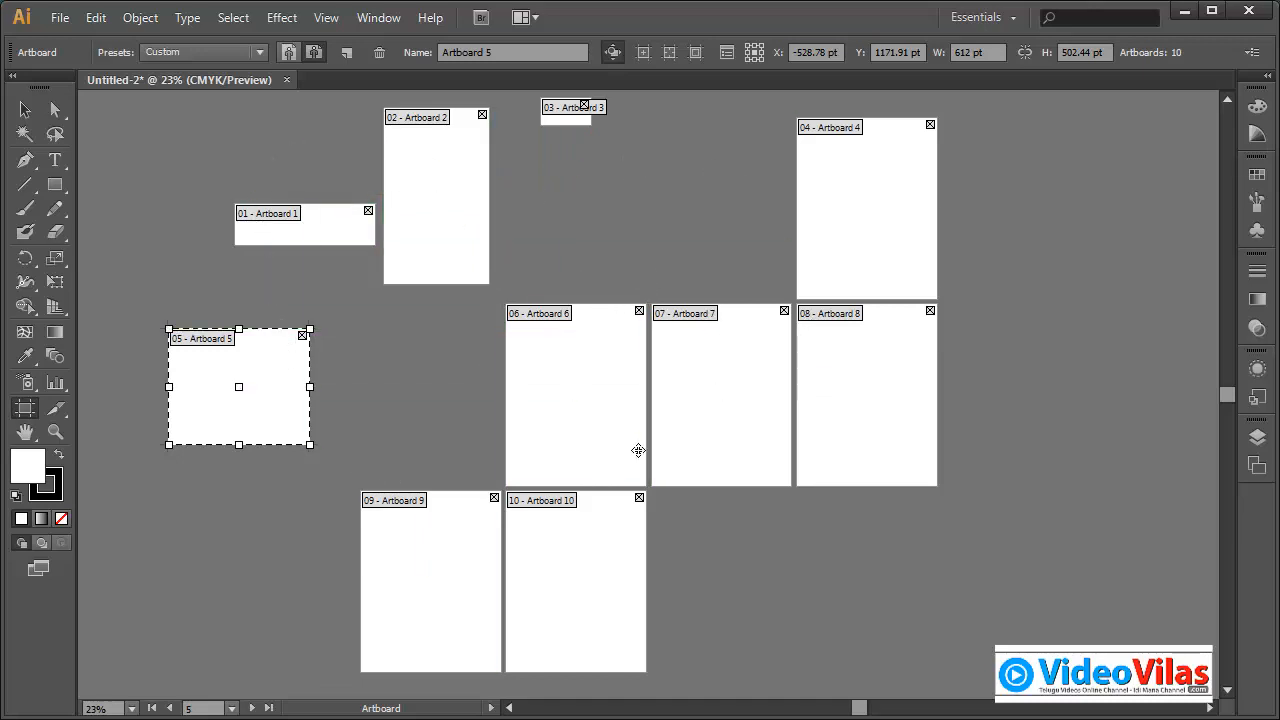
Close the ten-artboard document without saving it.
click(288, 80)
click(715, 398)
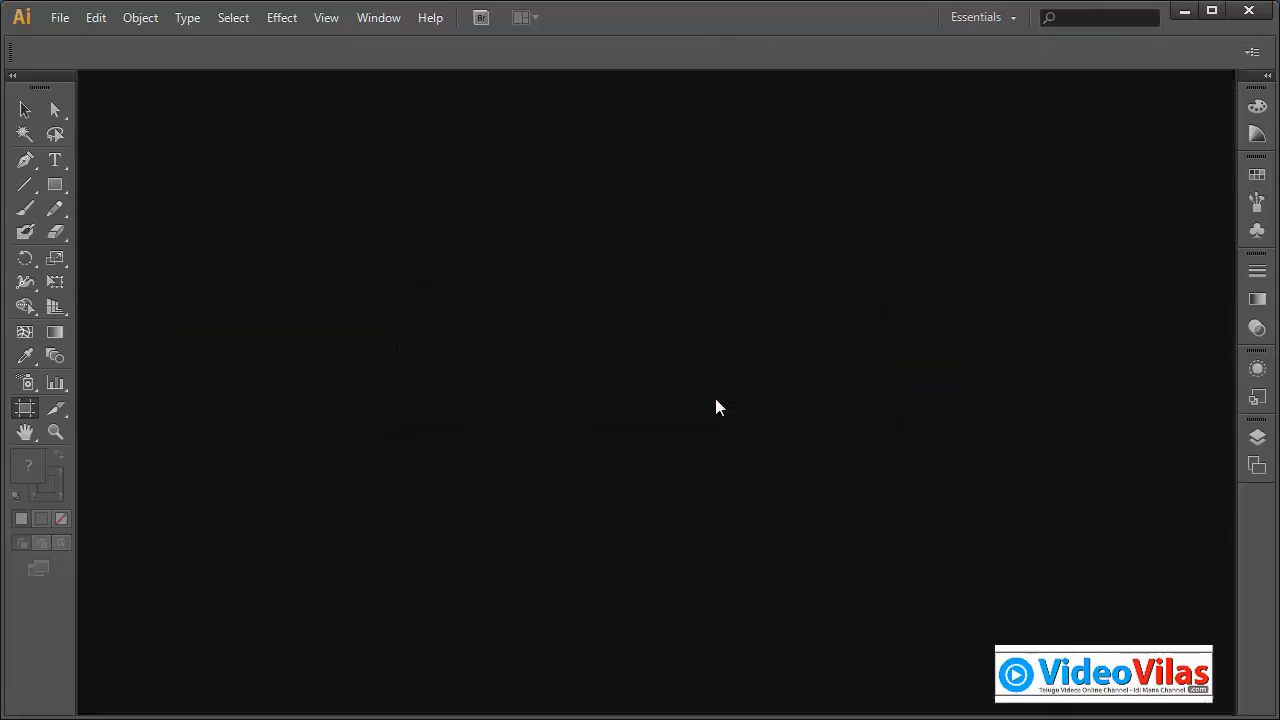
Create a new document from the Print profile with one Letter-size artboard and switch to the Selection tool.
click(73, 14)
click(100, 40)
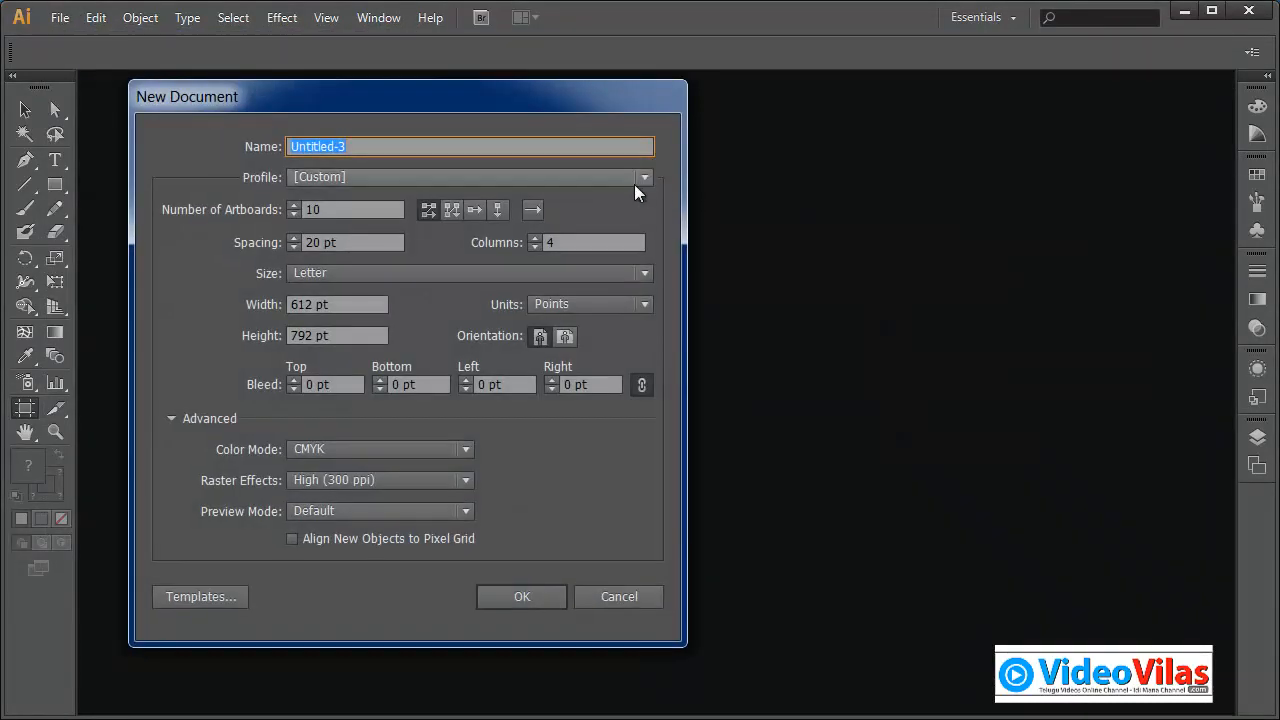
click(362, 179)
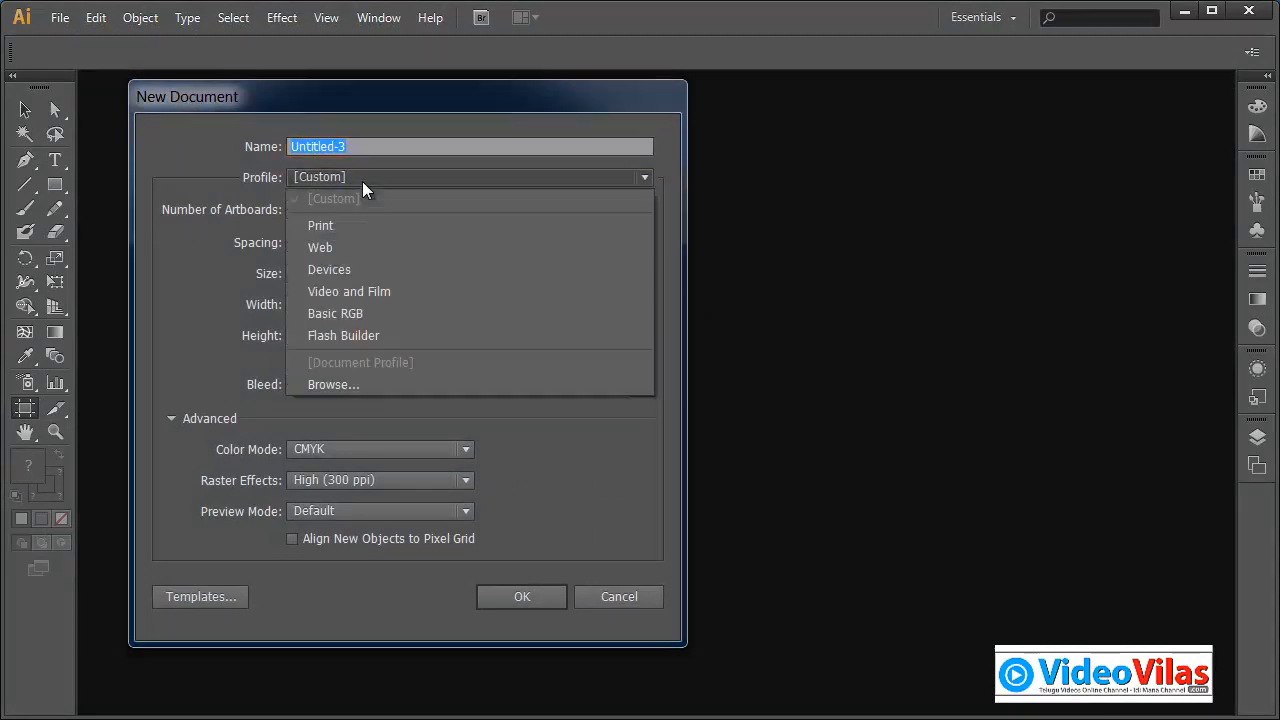
click(351, 228)
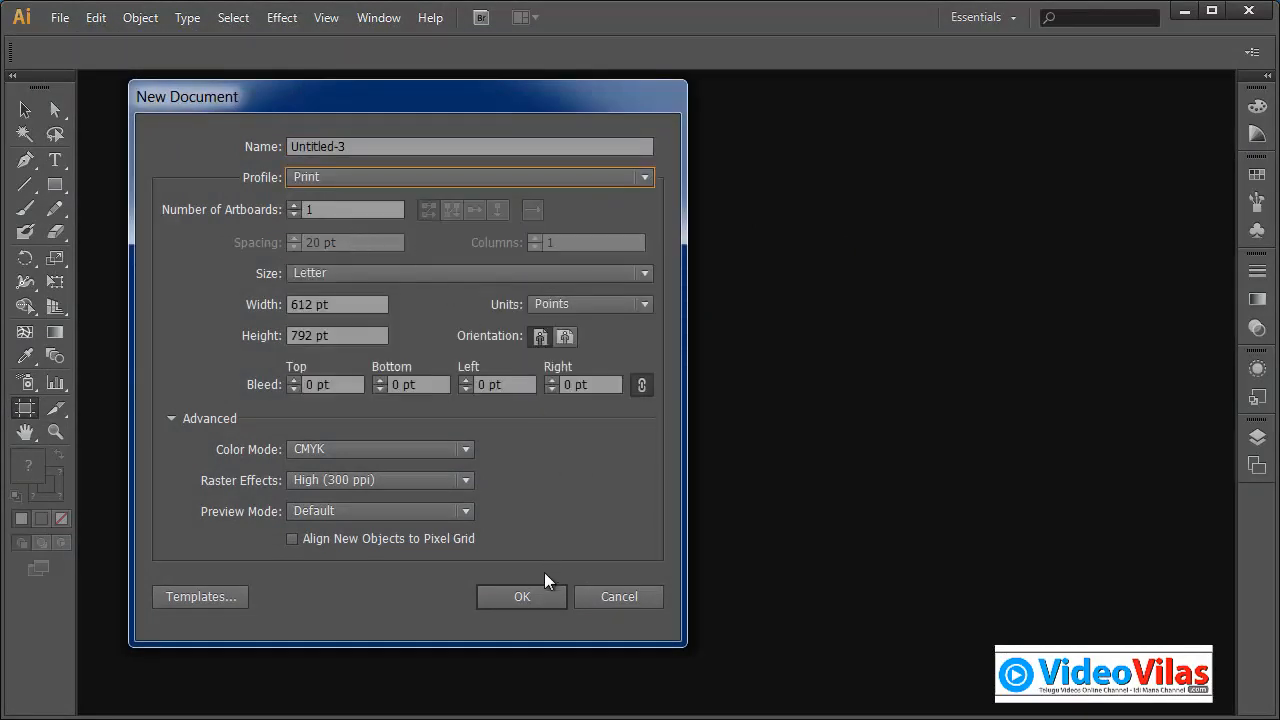
click(540, 600)
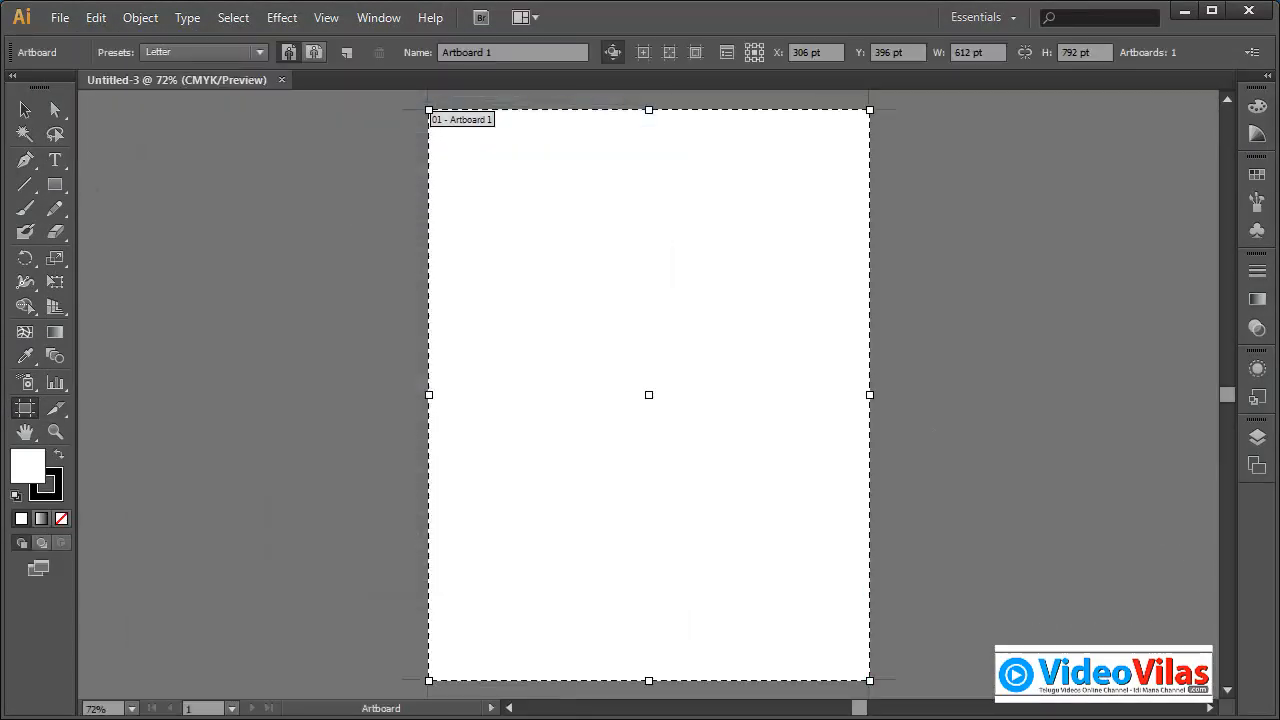
click(25, 110)
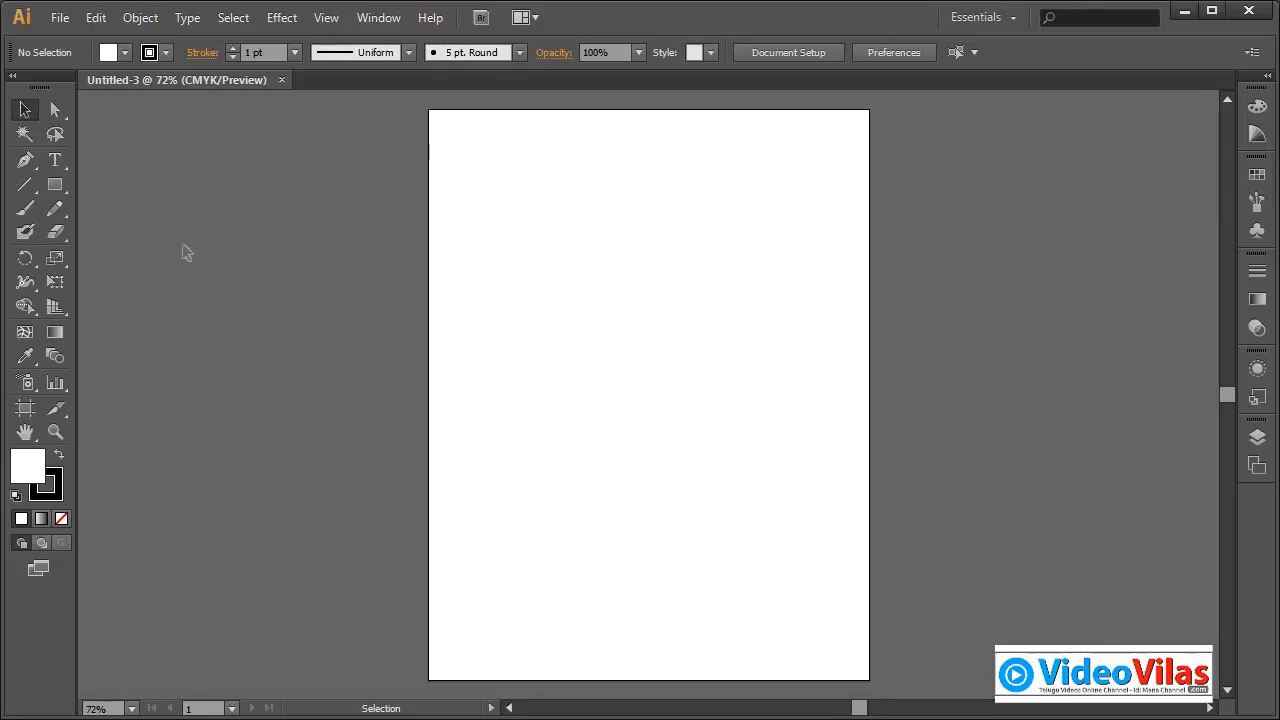
Examine the layer options of Layer 1 and dismiss them without making changes.
click(1258, 438)
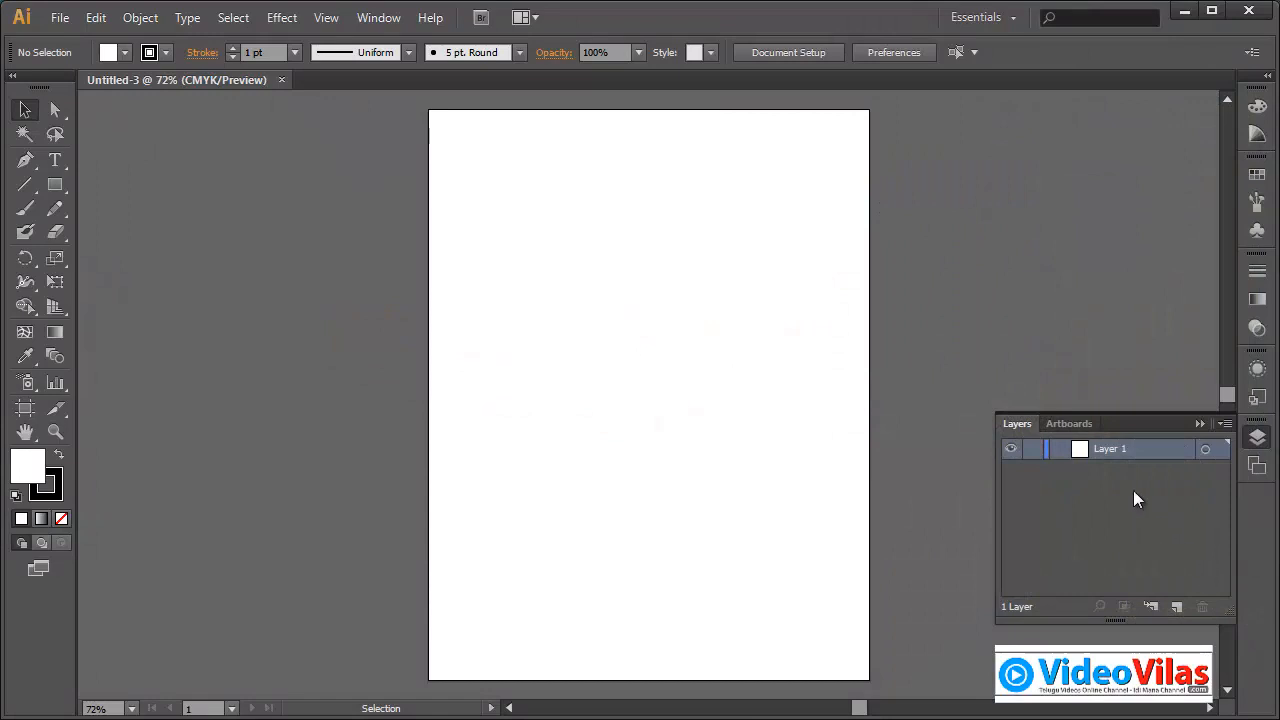
double_click(1088, 449)
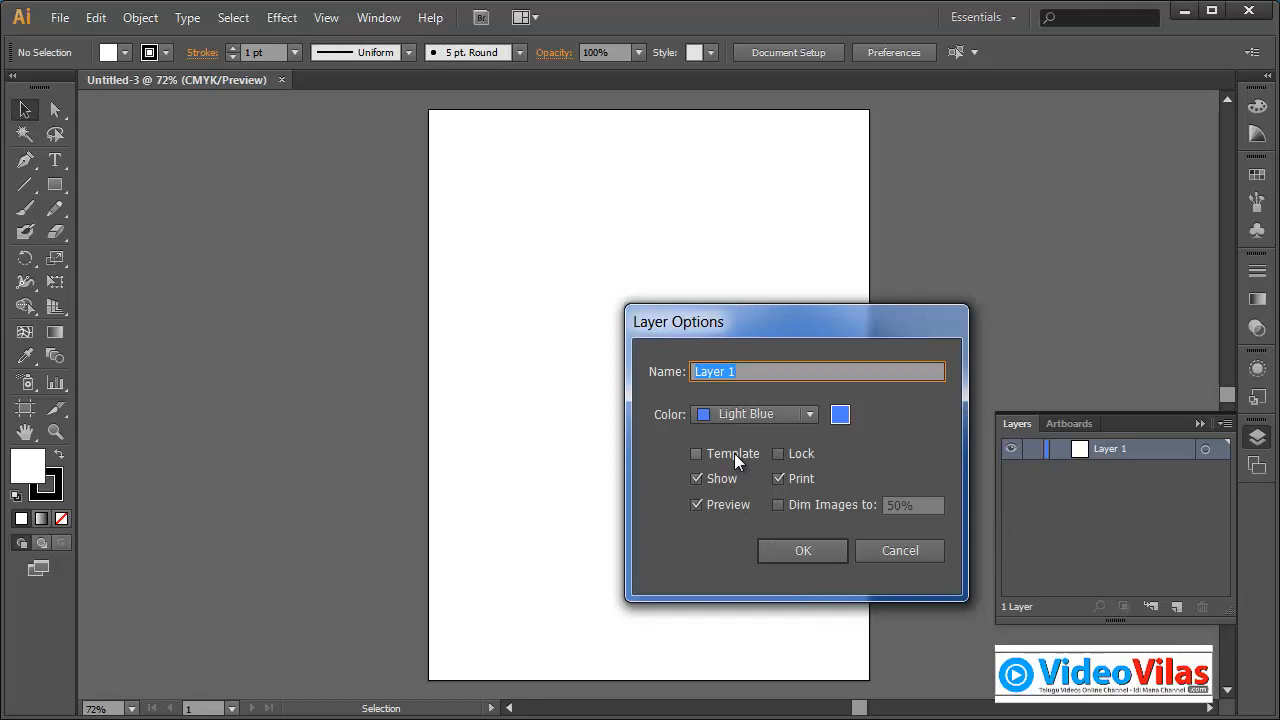
click(888, 553)
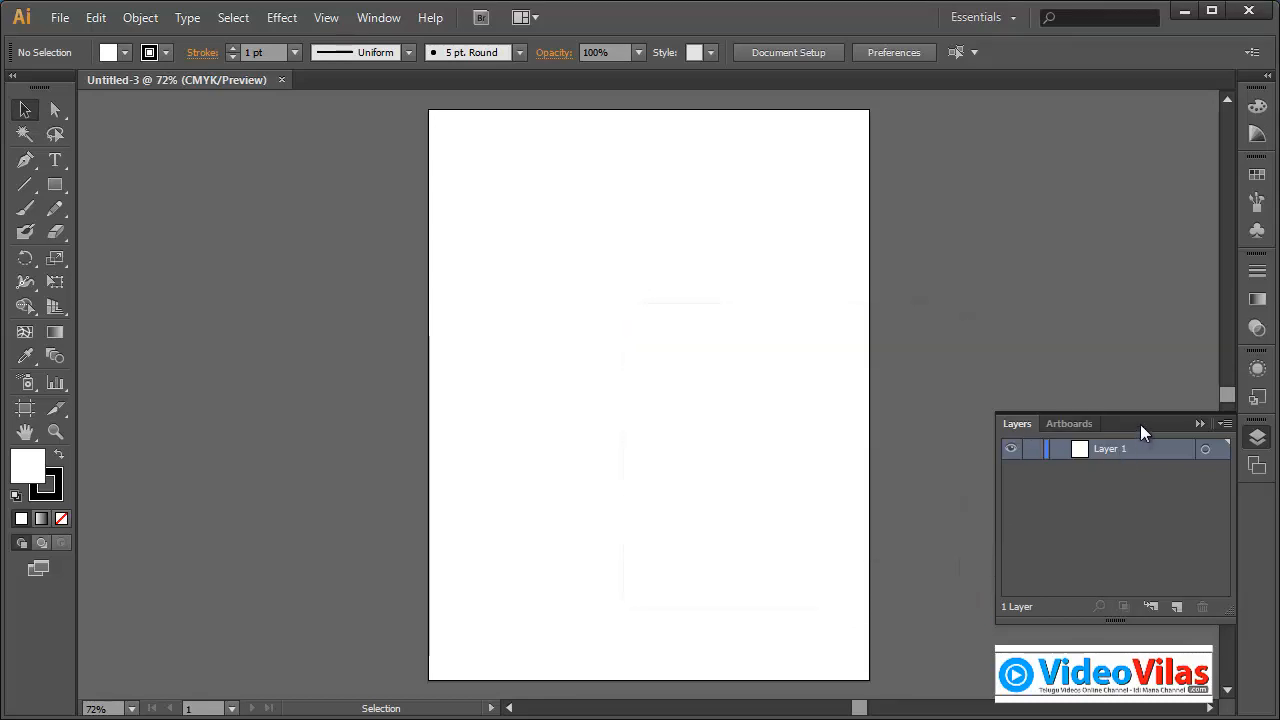
click(1199, 423)
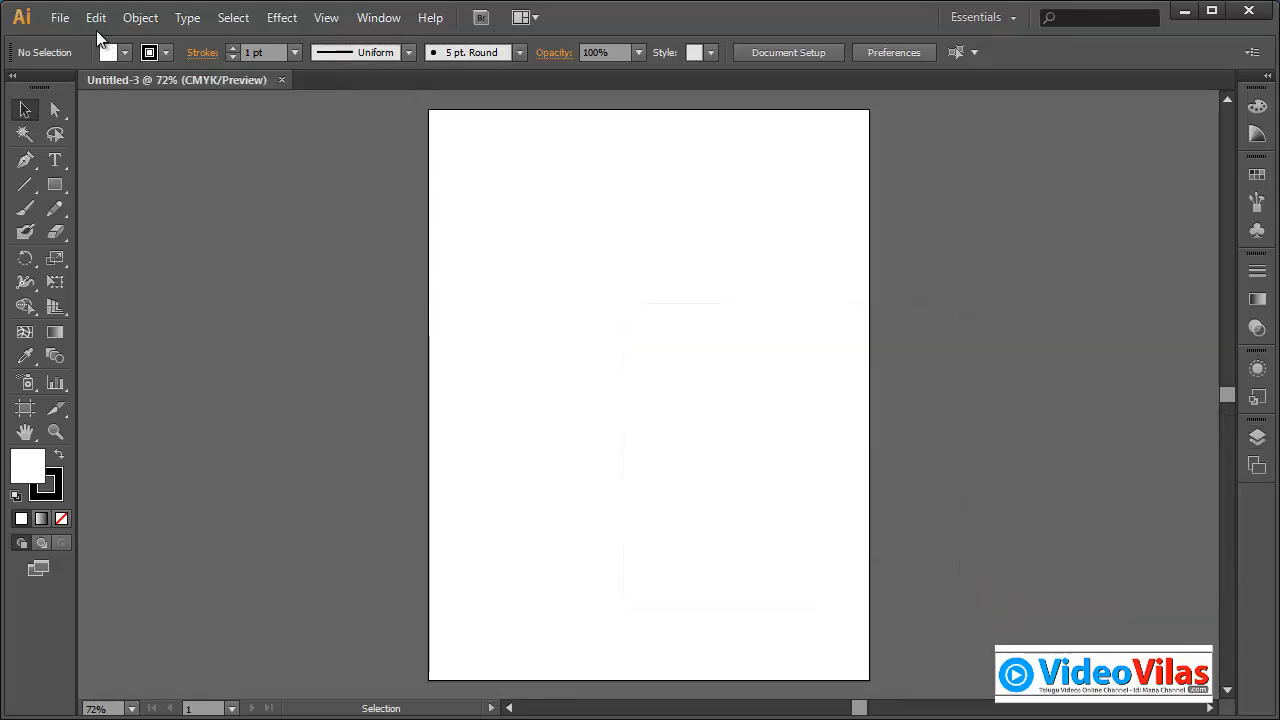
Place the Quotes-Channel-Art_V01 image from the Logo Data folder into the document as a linked file.
click(60, 17)
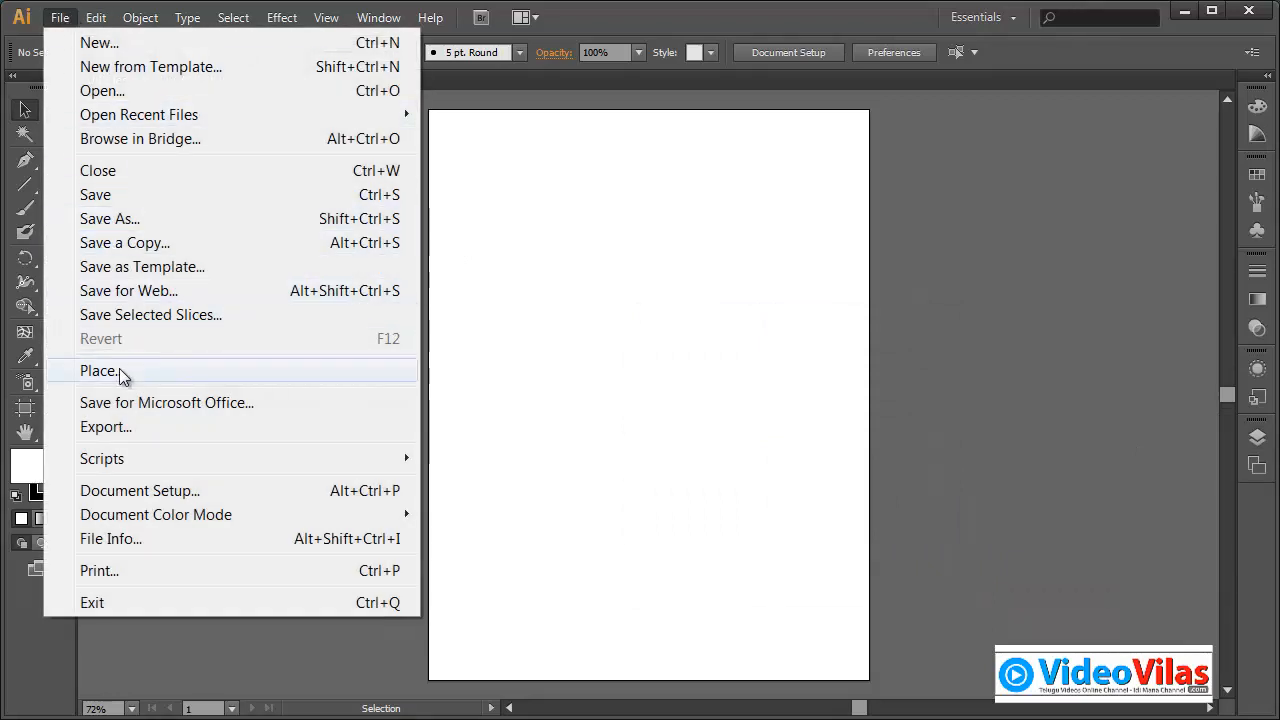
click(119, 371)
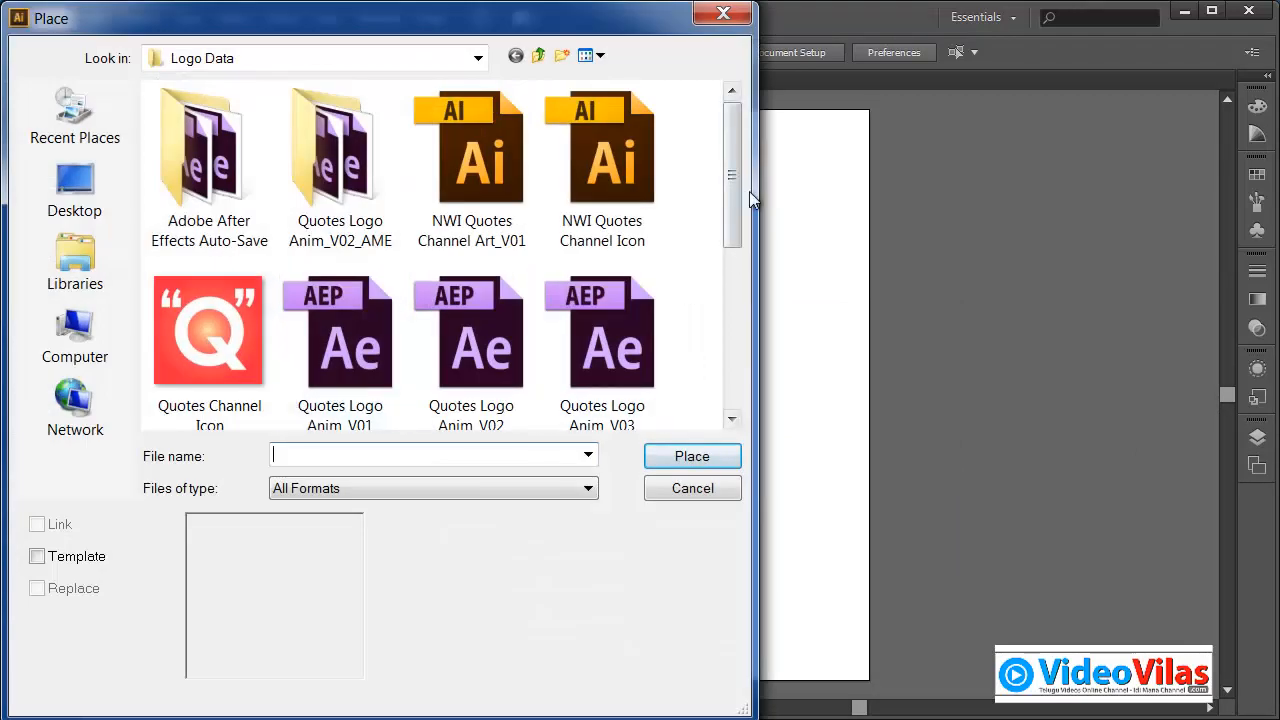
drag(752, 200, 725, 391)
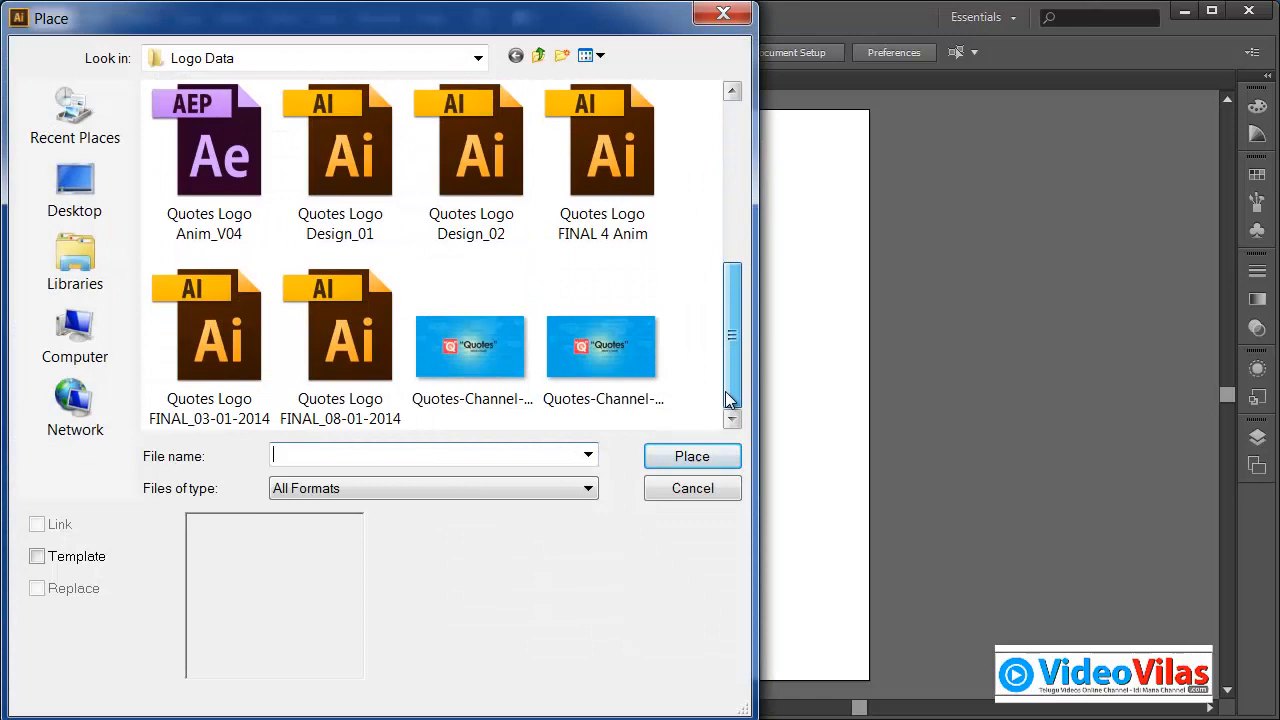
click(478, 338)
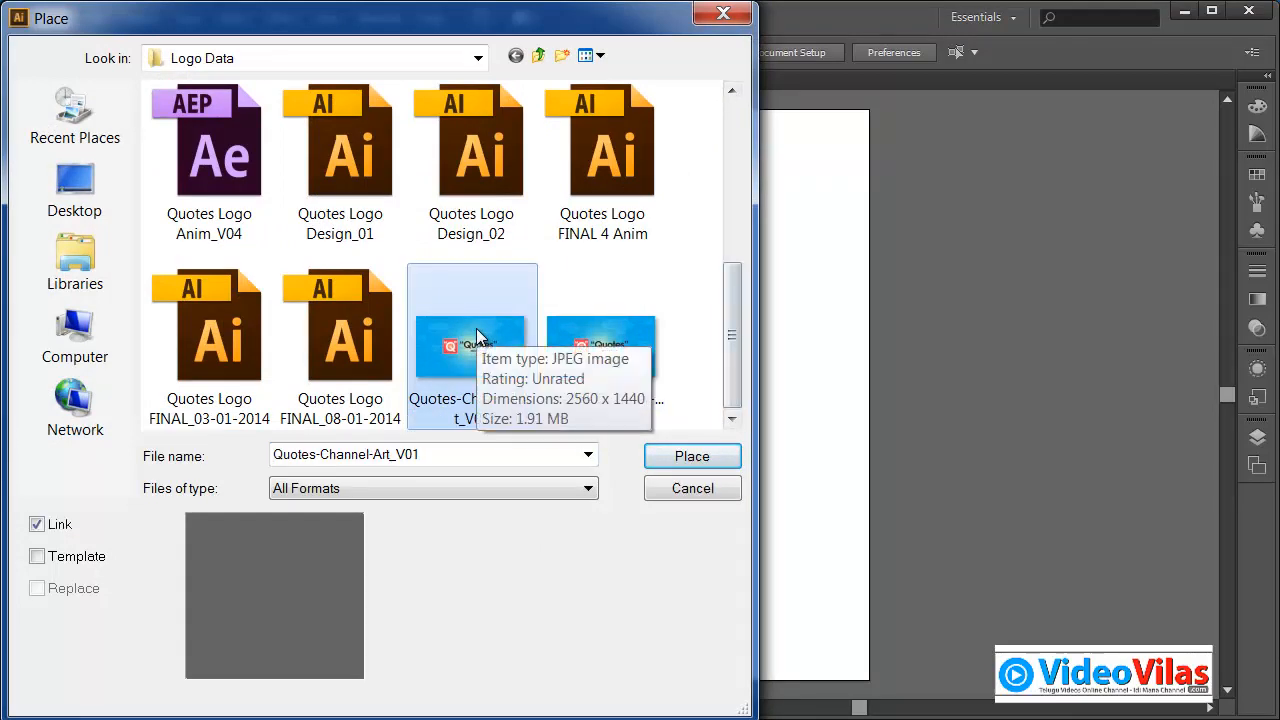
click(688, 457)
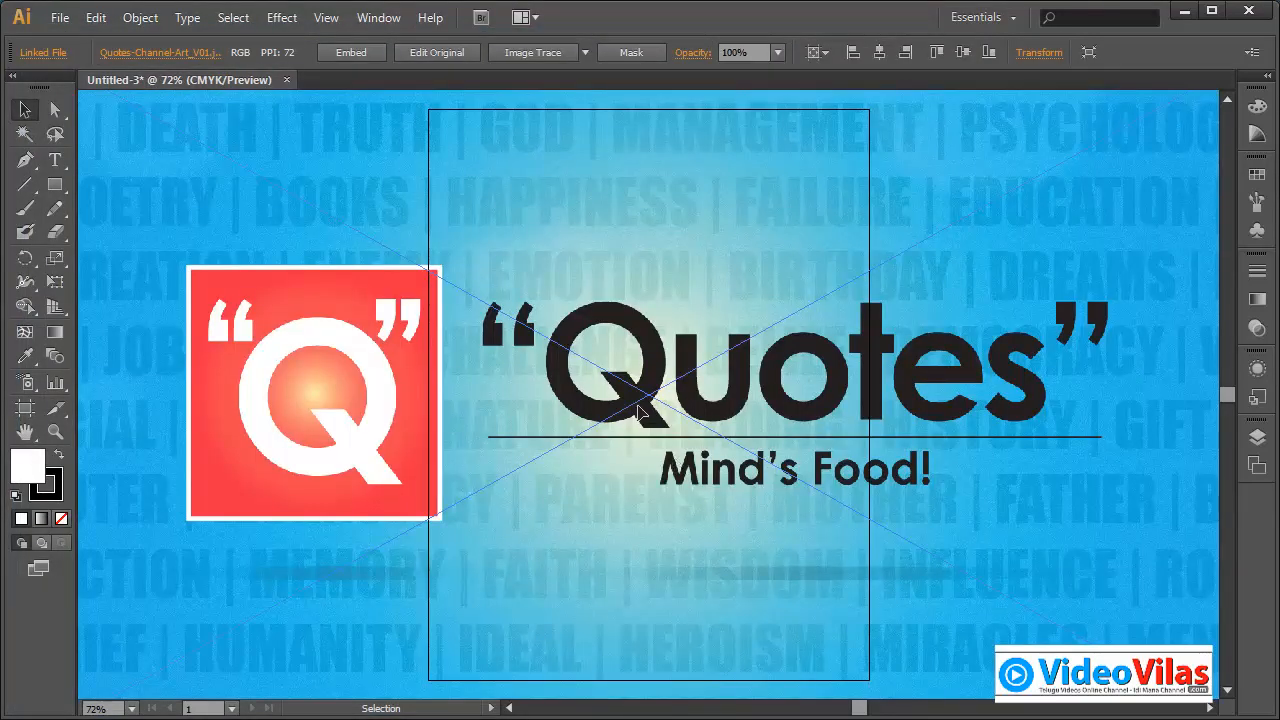
Scale the placed image down proportionally to fit inside the artboard and reposition it slightly above the page centre.
key(ctrl+minus)
key(ctrl+minus)
key(ctrl+minus)
key(ctrl+minus)
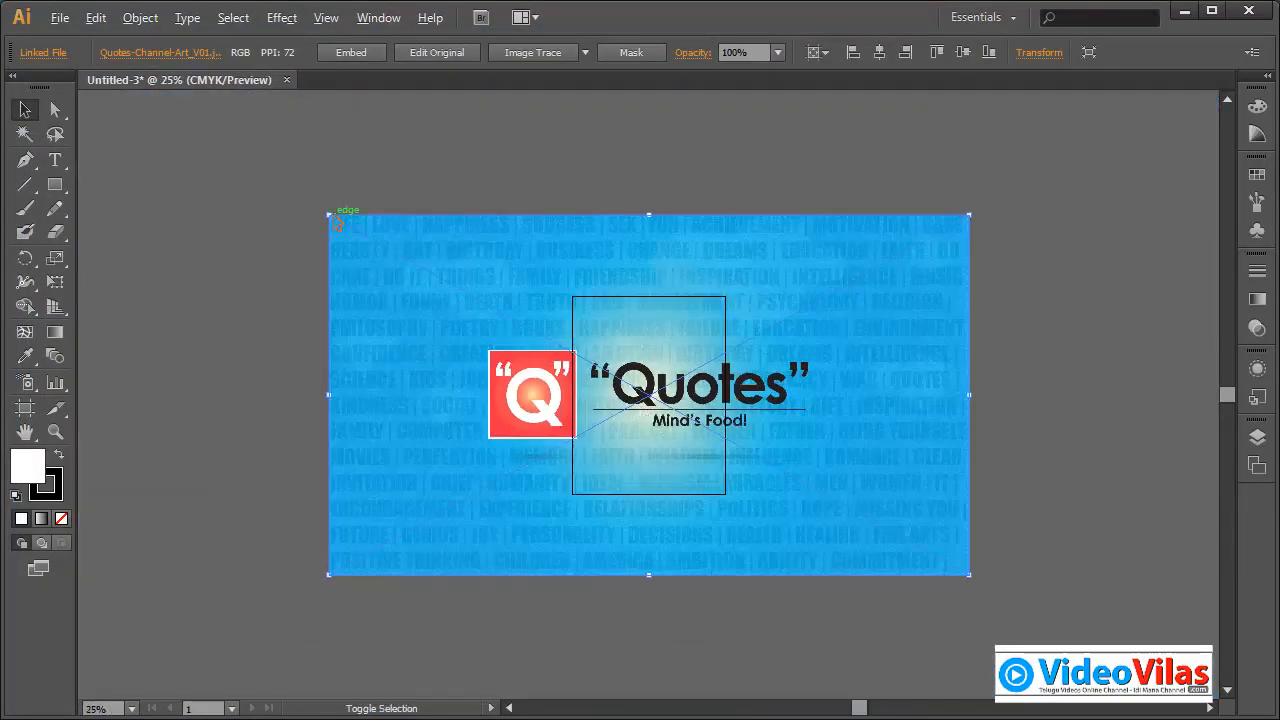
drag(336, 222, 588, 360)
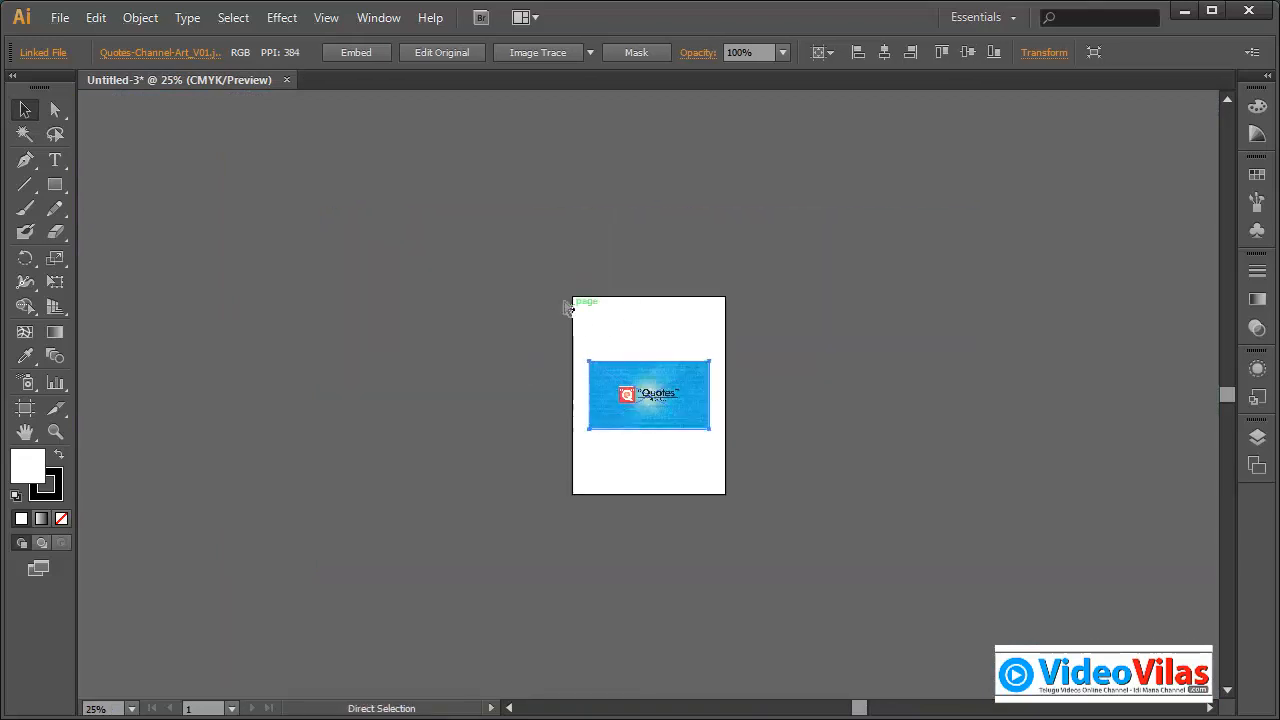
key(ctrl+0)
click(926, 370)
drag(789, 392, 781, 375)
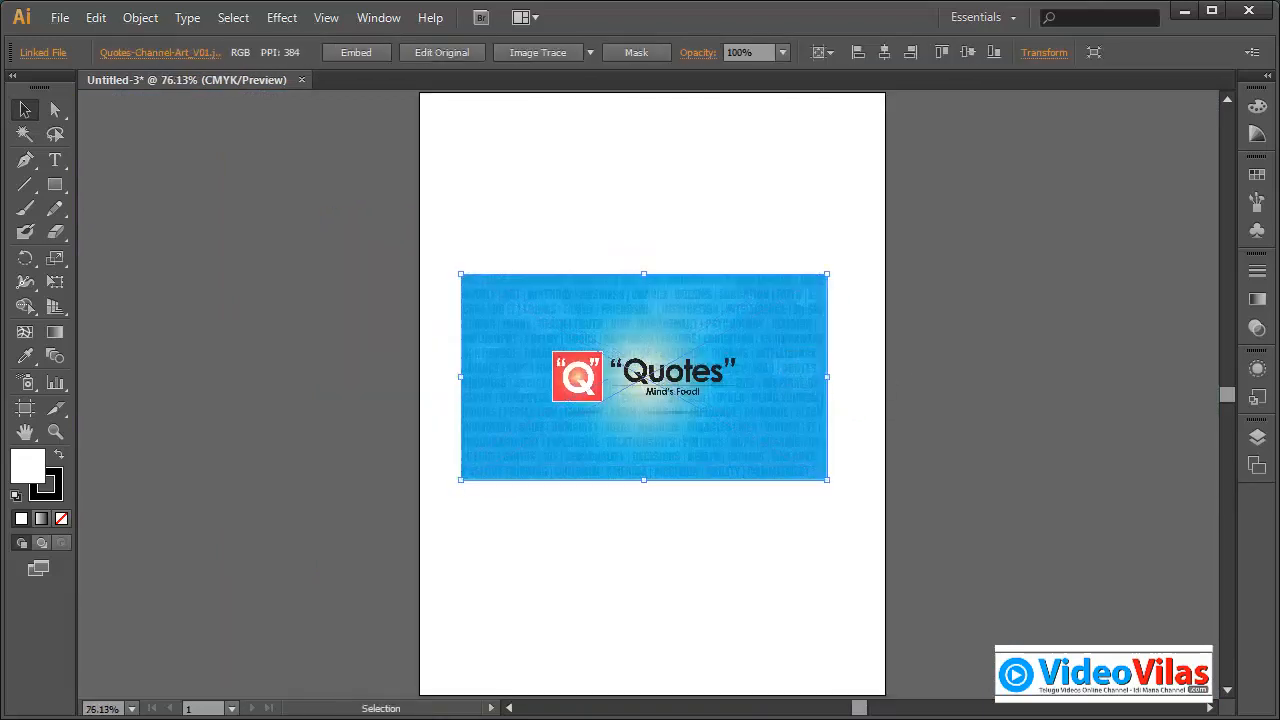
Lock Layer 1, and add an extra layer and delete it again.
click(1257, 437)
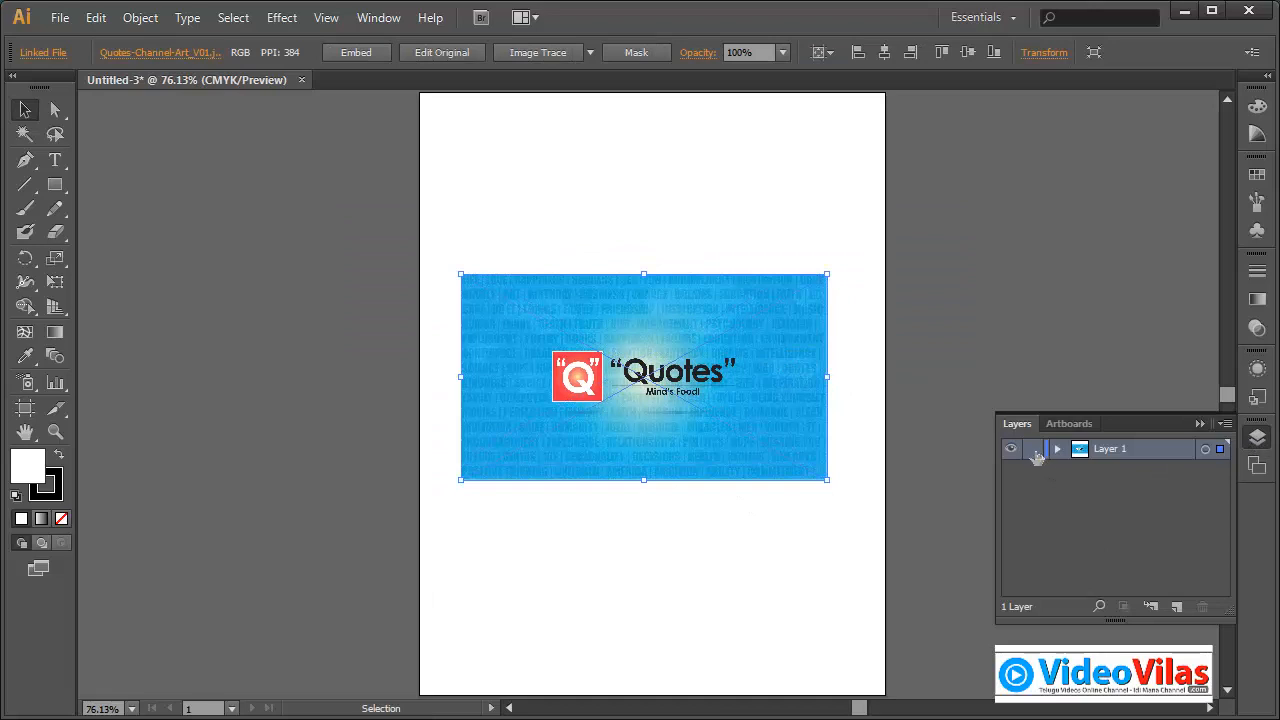
click(1034, 451)
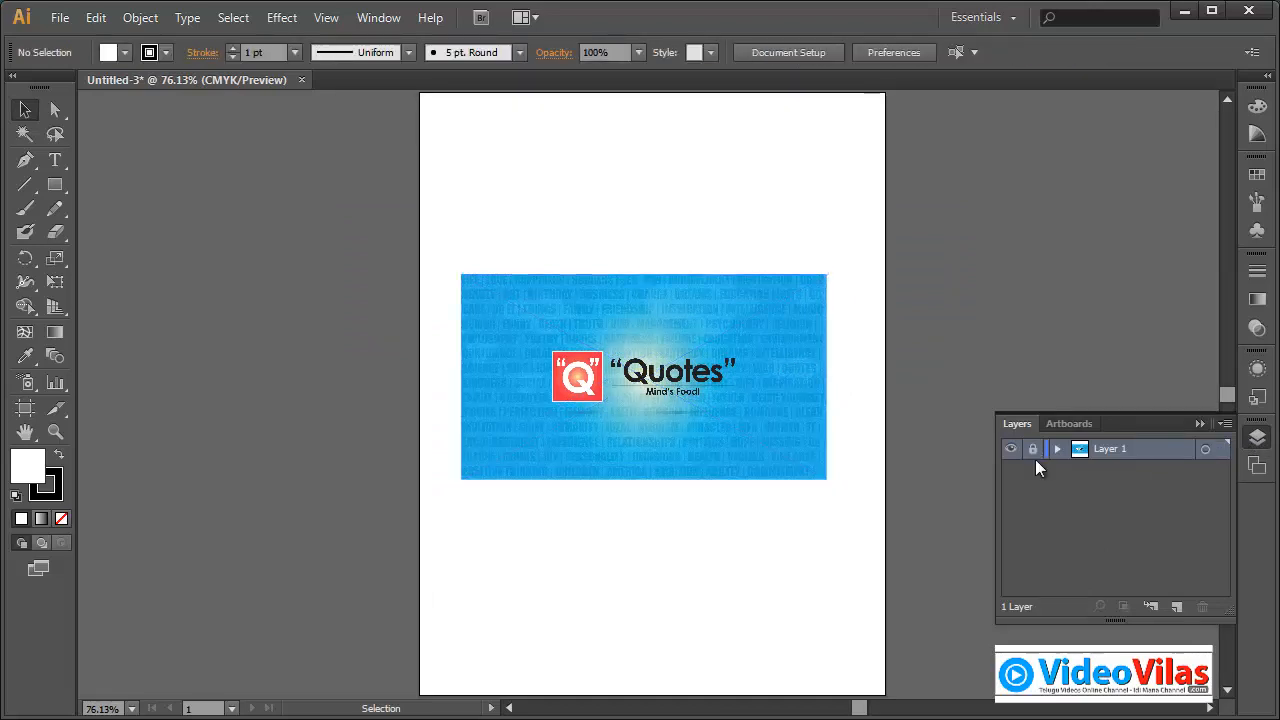
click(1176, 607)
click(1202, 607)
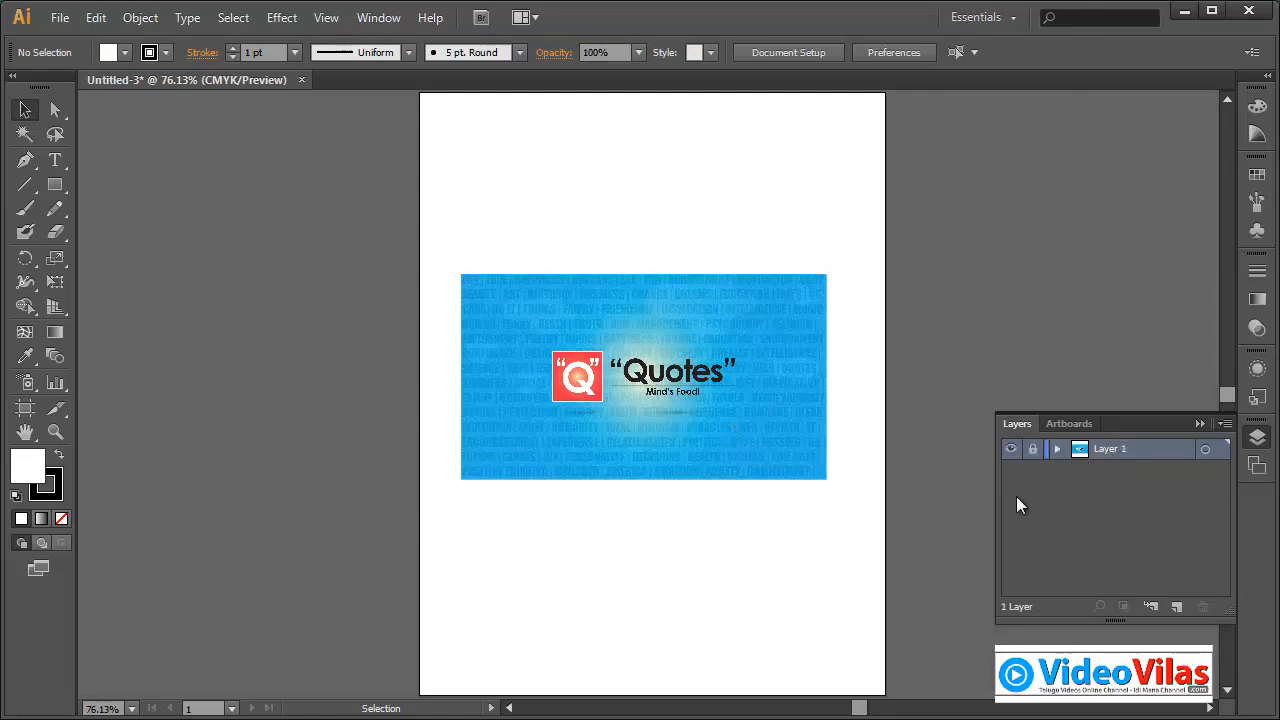
Check the contents of Layer 1, unlock it, and delete the placed image from the artboard.
click(1055, 449)
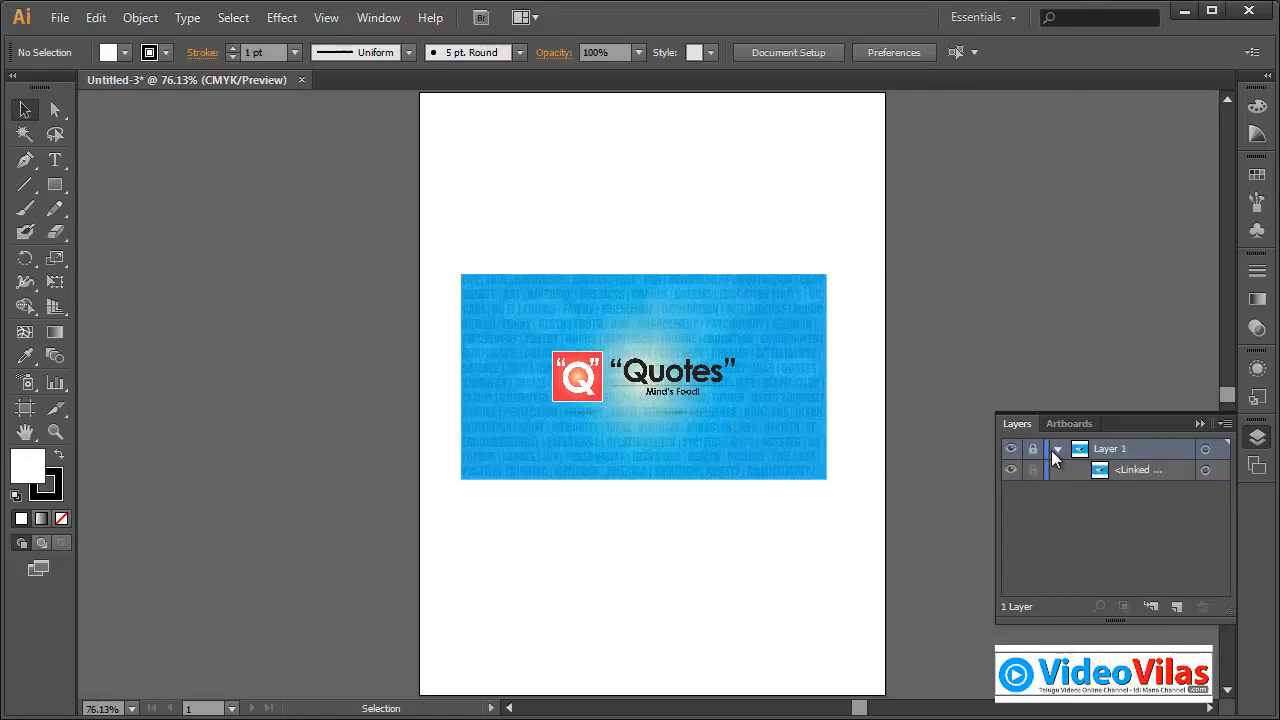
click(1059, 449)
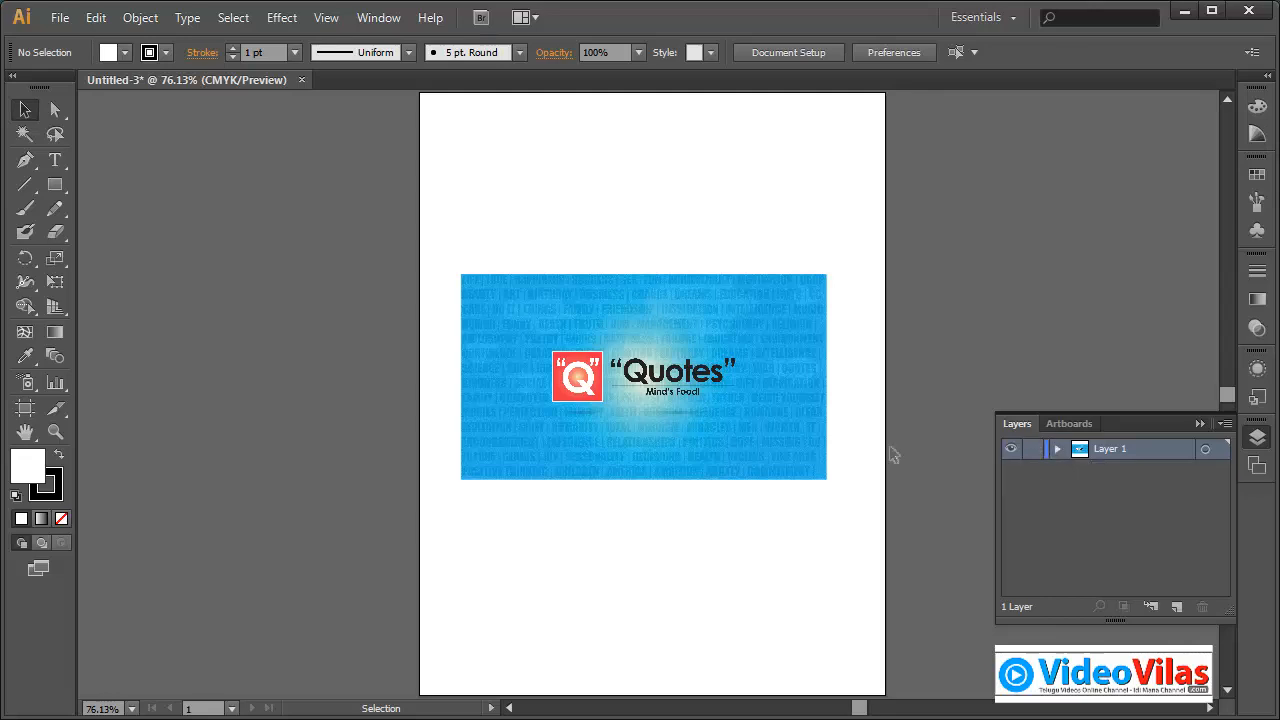
click(586, 341)
key(Delete)
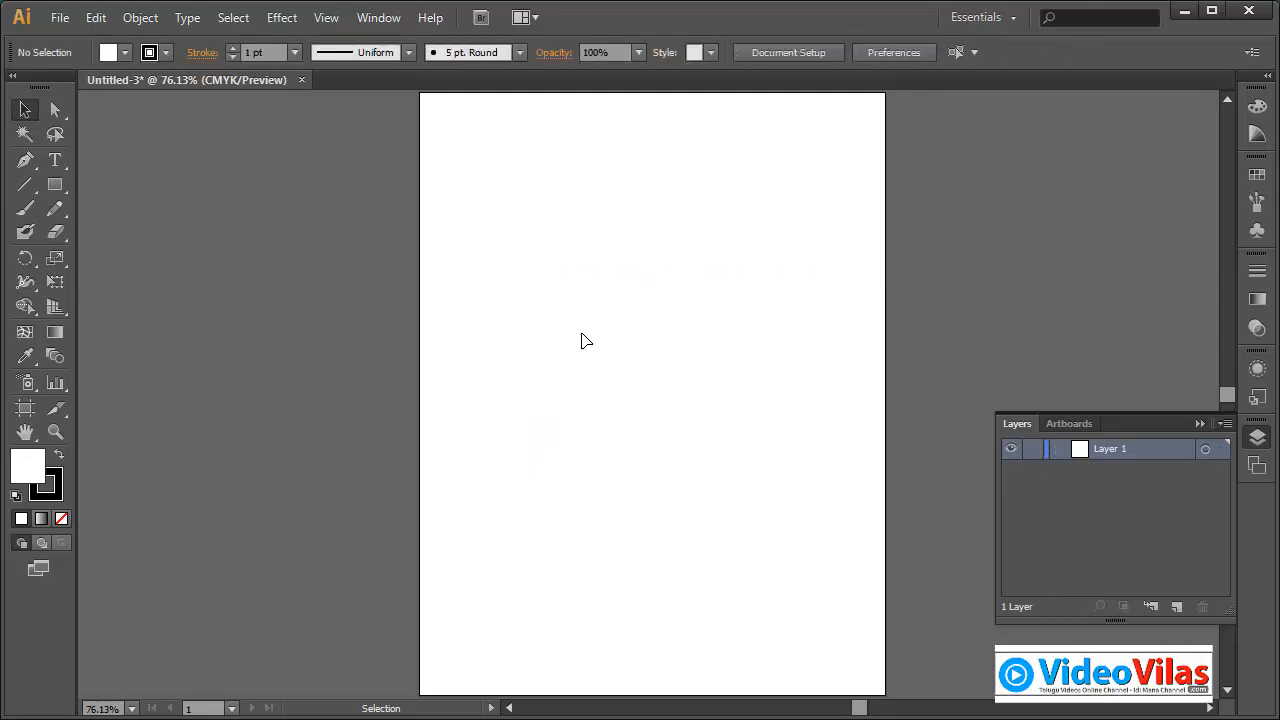
Place the Quotes-Channel-Art_V01 image from the Logo Data folder as a linked template.
click(60, 20)
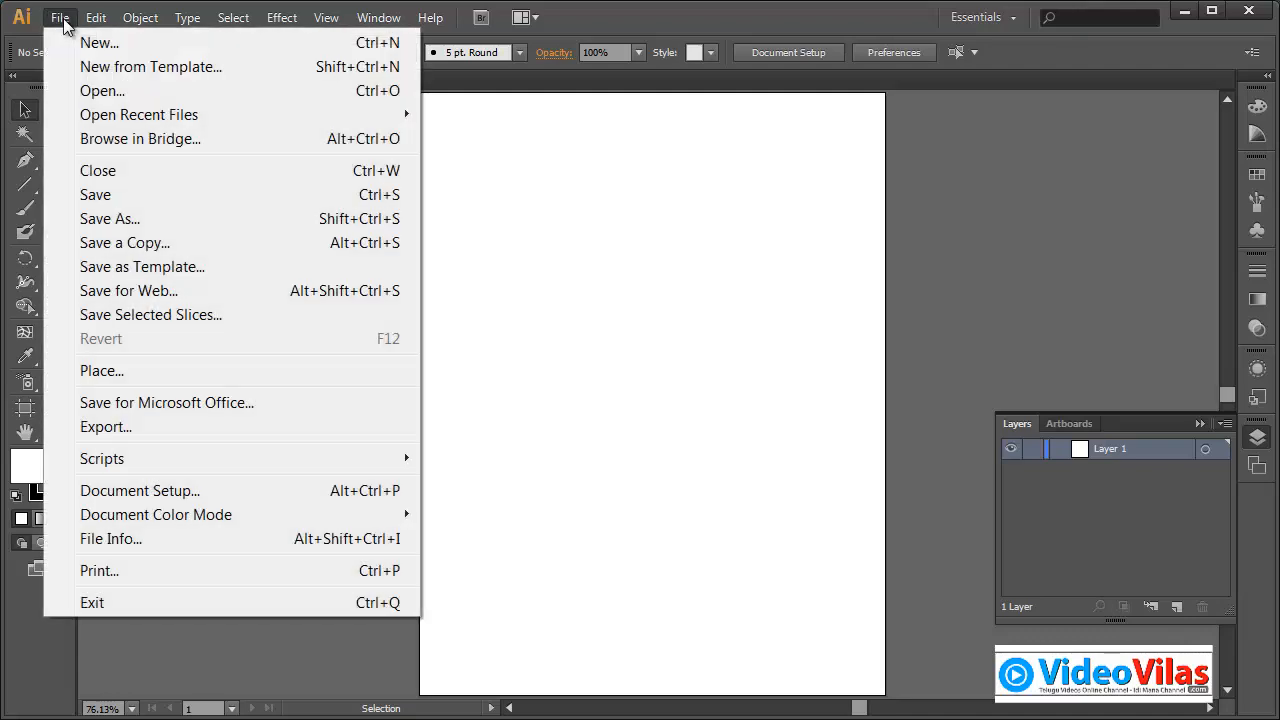
click(105, 378)
drag(732, 227, 732, 390)
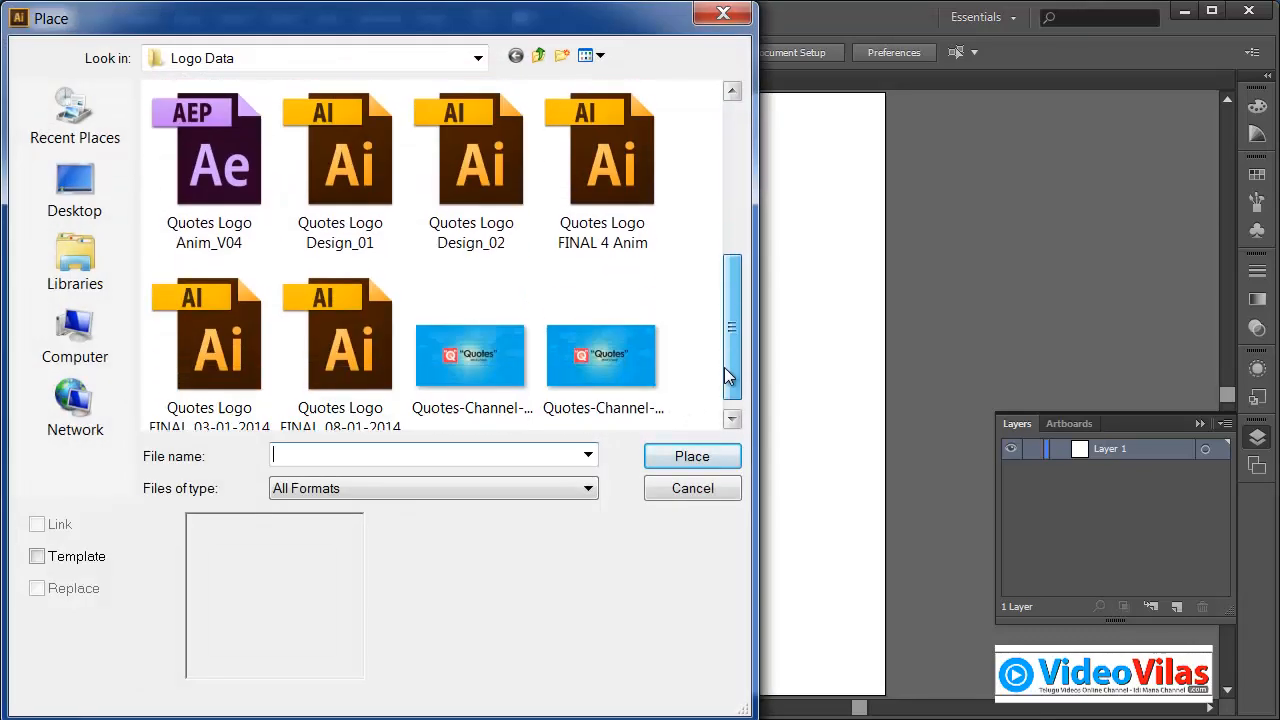
click(512, 360)
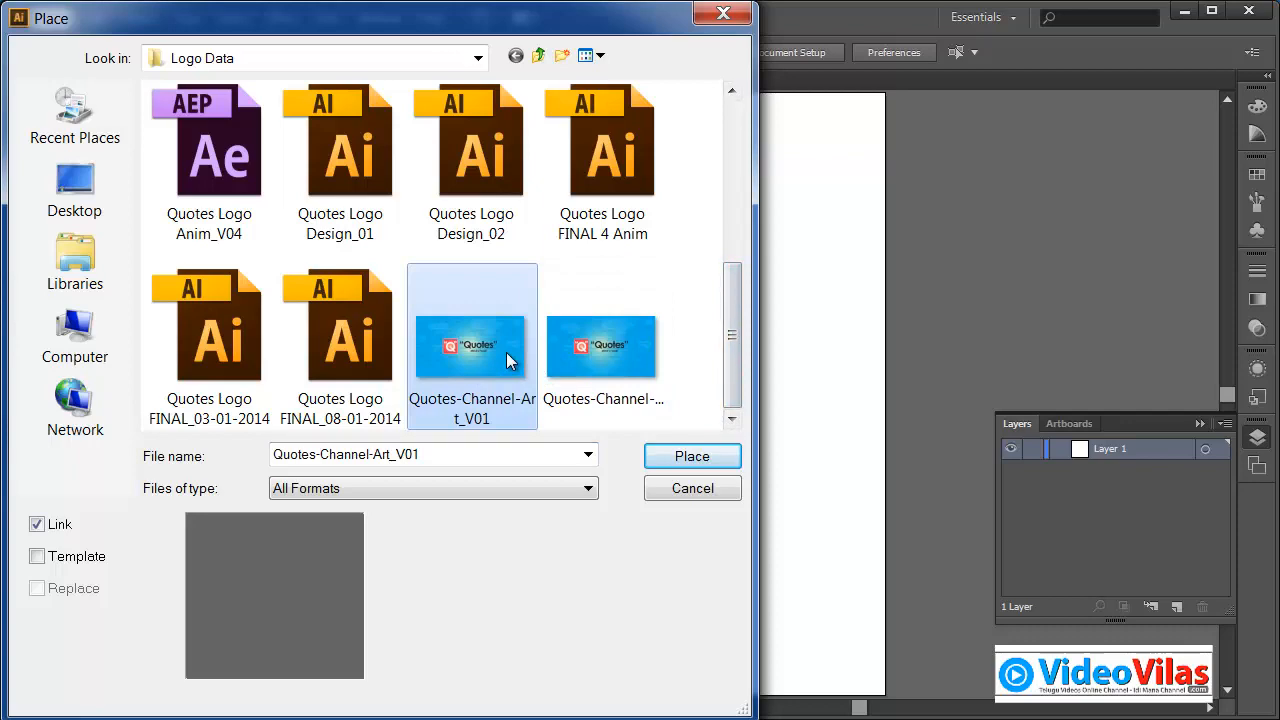
click(72, 566)
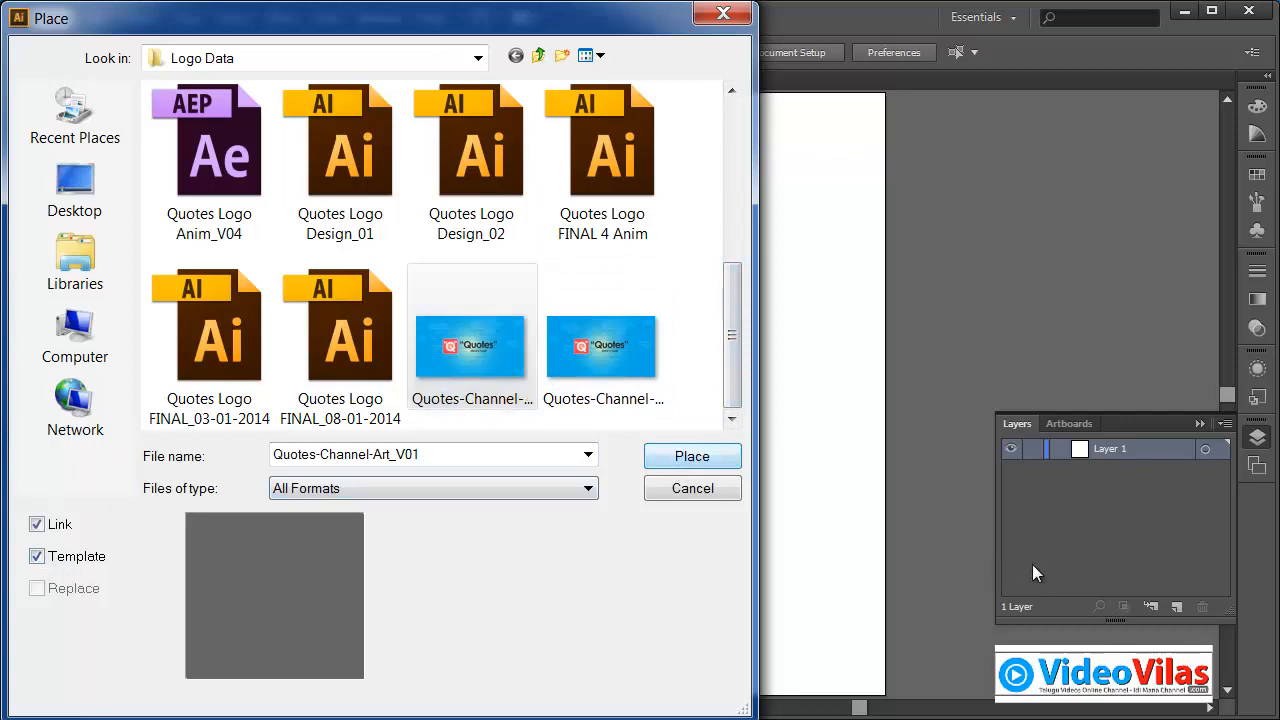
click(720, 461)
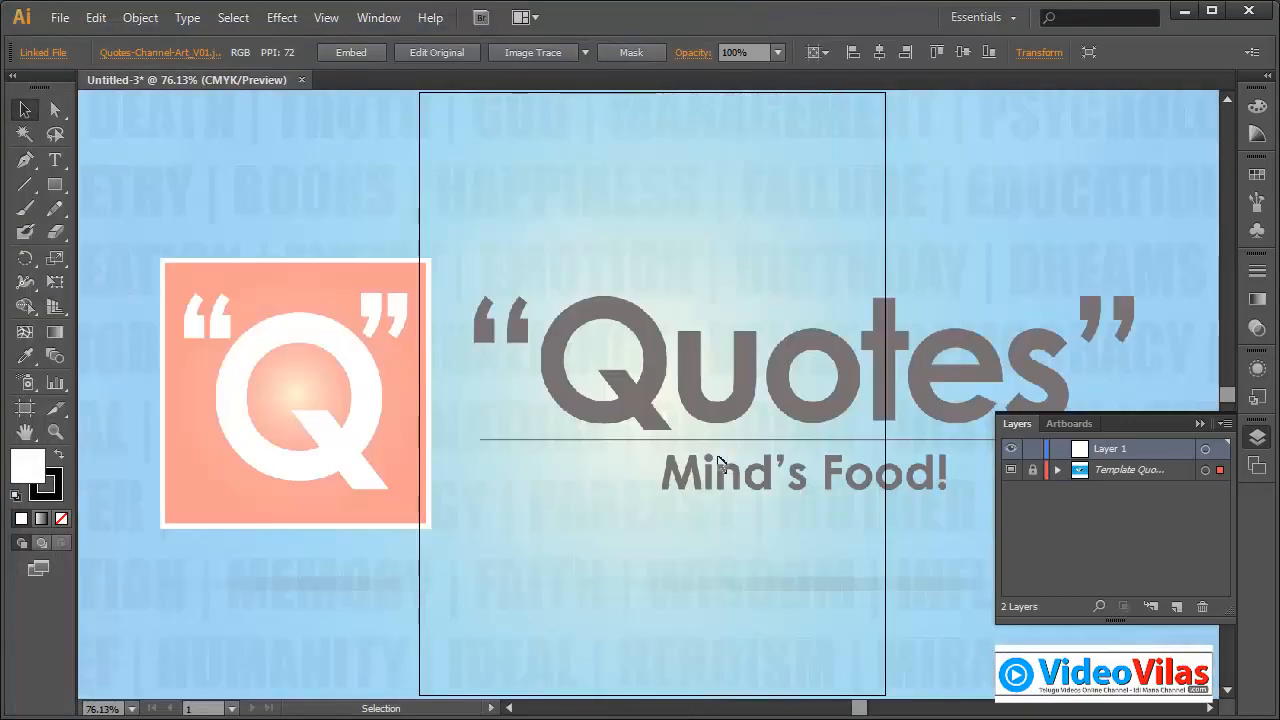
Try to scale down the placed template image from its upper-left corner while its layer is locked.
key(ctrl+minus)
key(ctrl+minus)
key(ctrl+minus)
key(ctrl+minus)
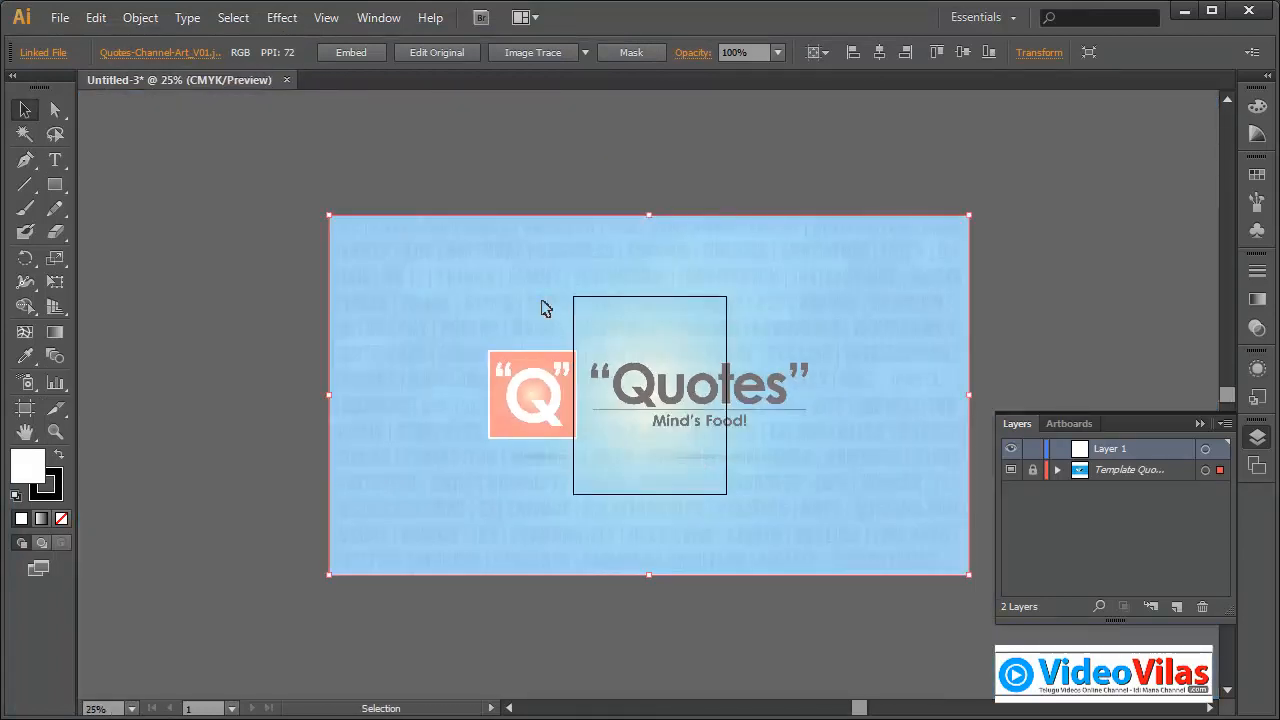
drag(330, 216, 570, 406)
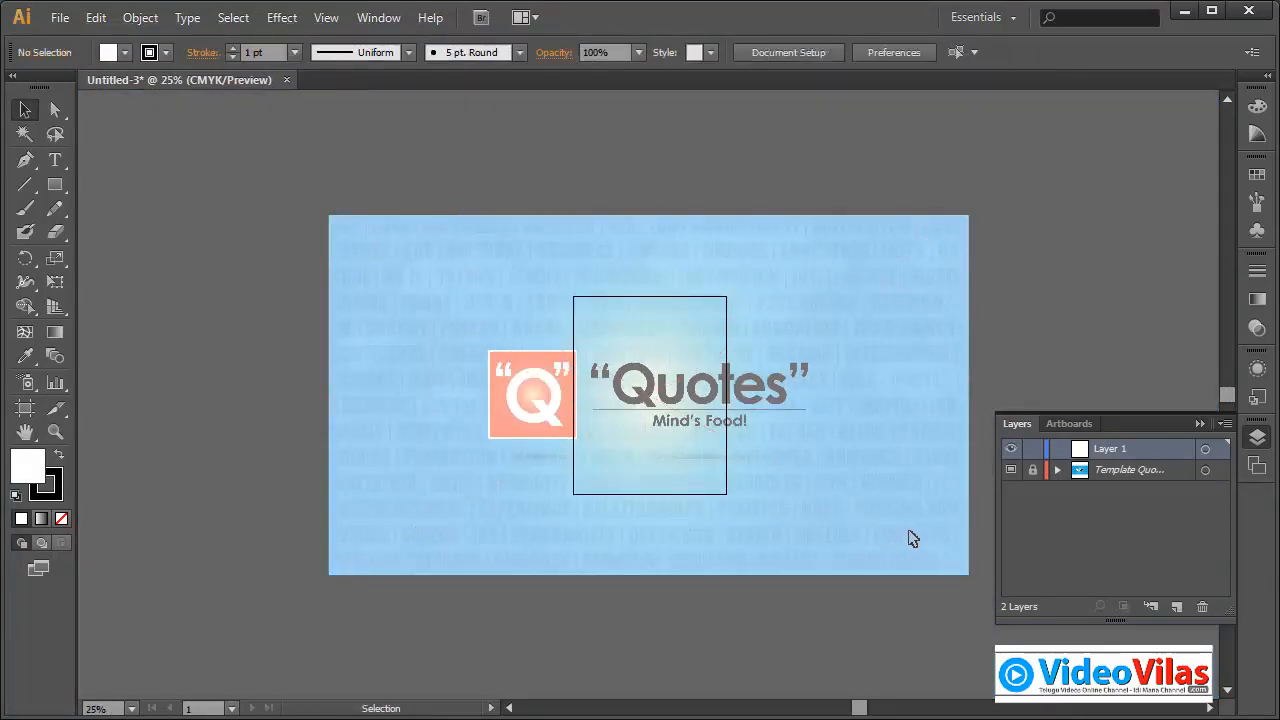
Unlock the template layer and scale its image down proportionally about the centre to fit within the artboard's width.
click(1039, 478)
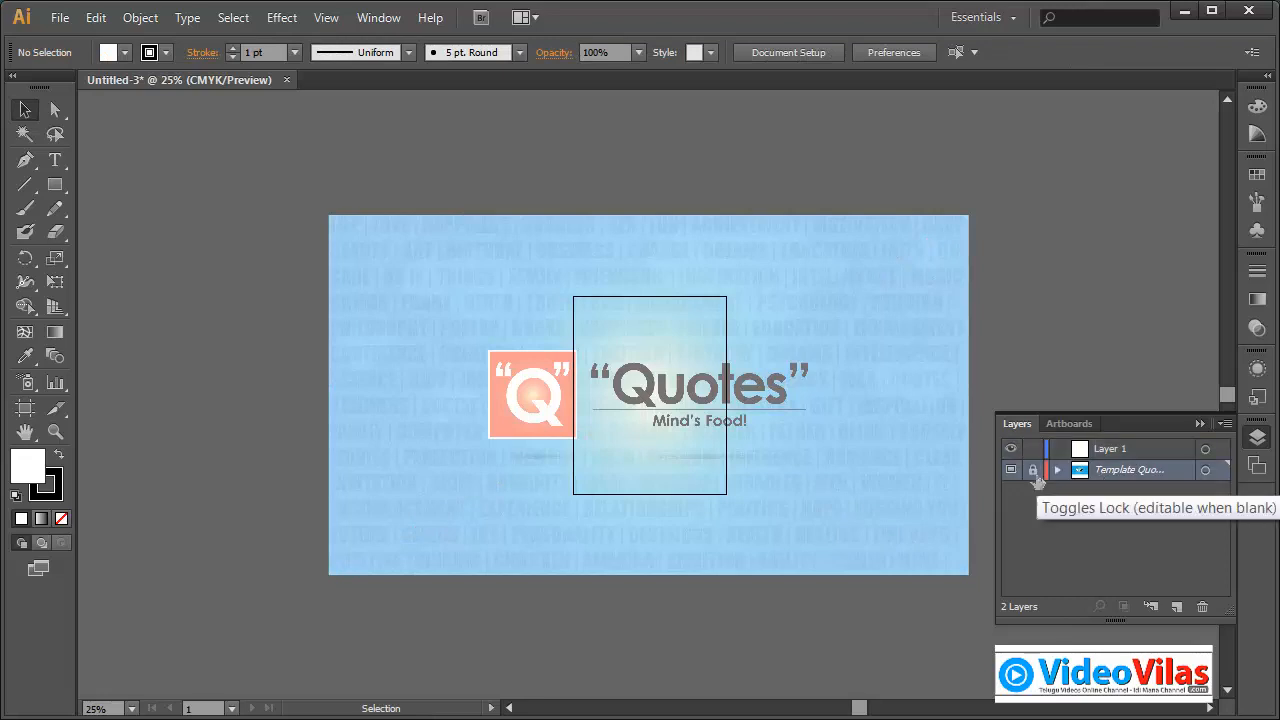
click(1035, 474)
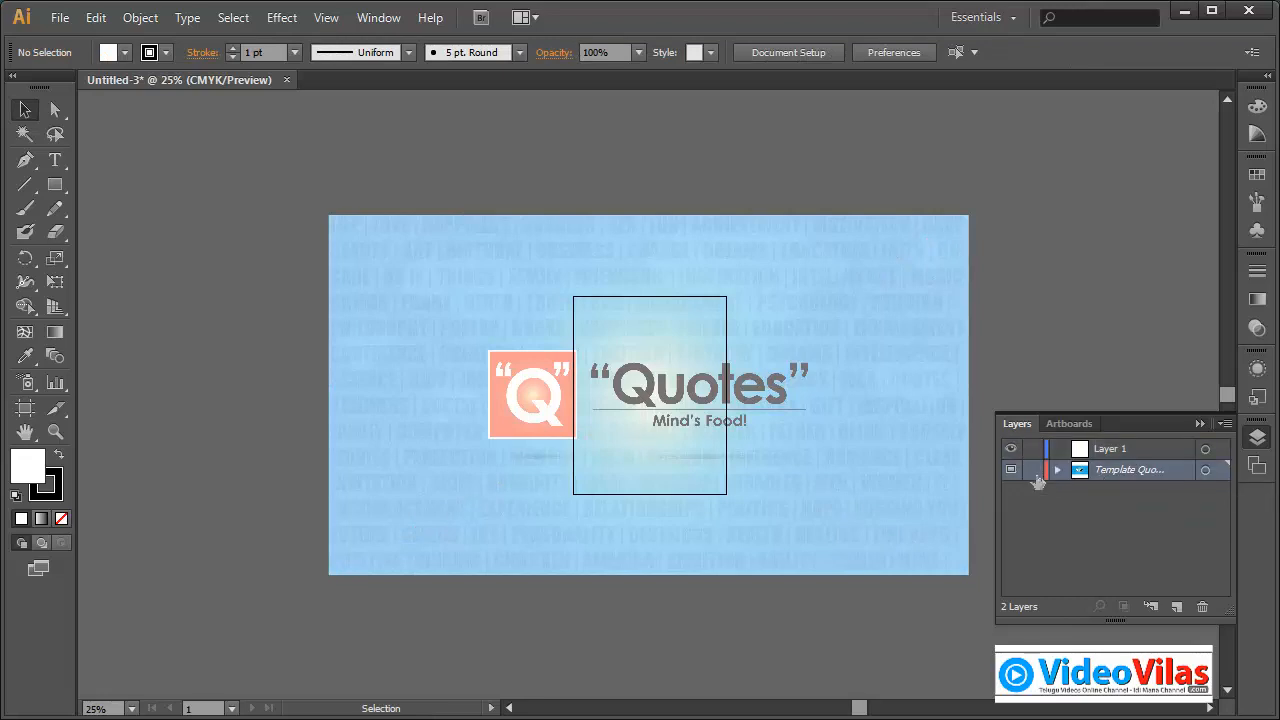
click(968, 222)
drag(970, 226, 720, 365)
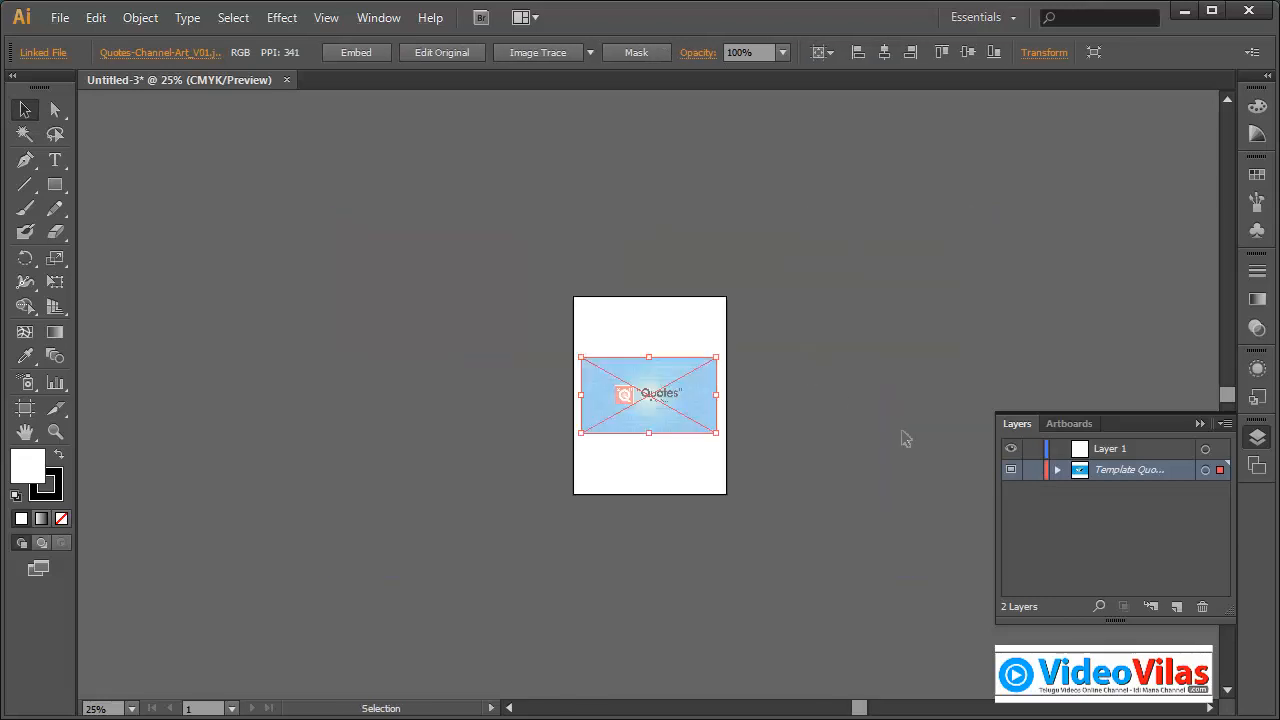
Lock the template layer again and make Layer 1 the active layer.
click(1035, 474)
key(ctrl+space)
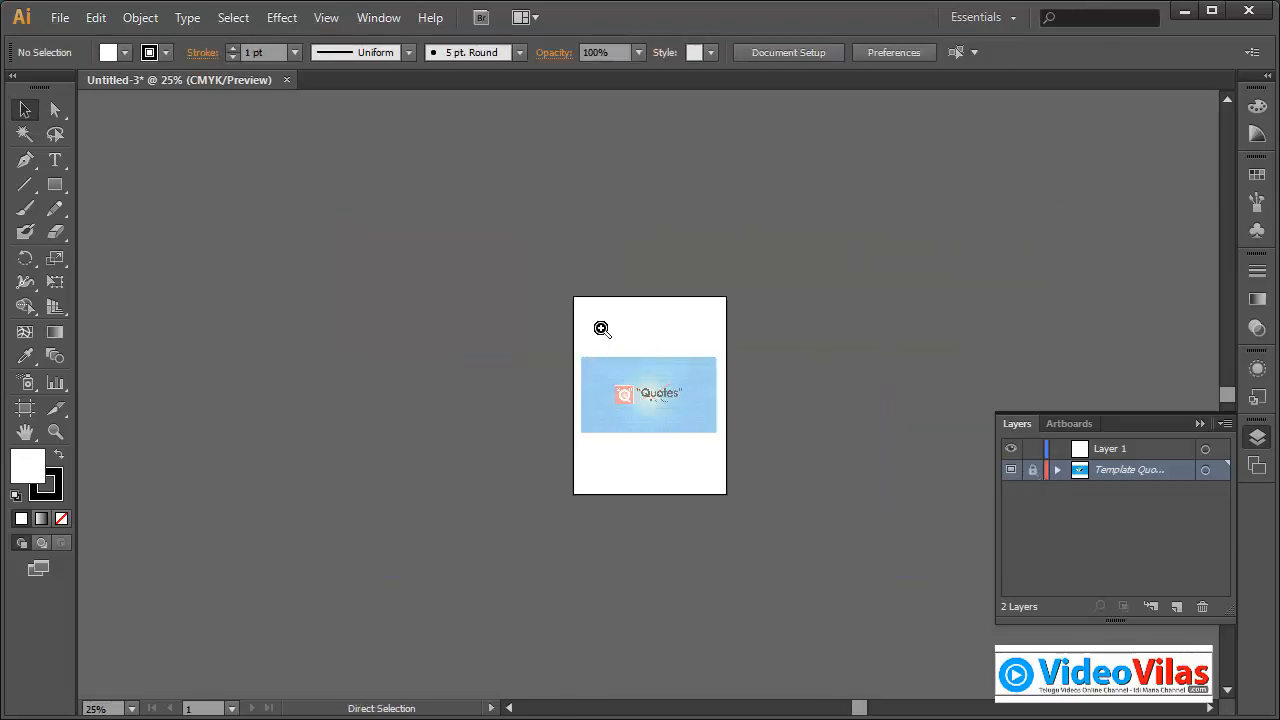
drag(576, 300, 722, 496)
drag(686, 354, 782, 585)
click(1118, 452)
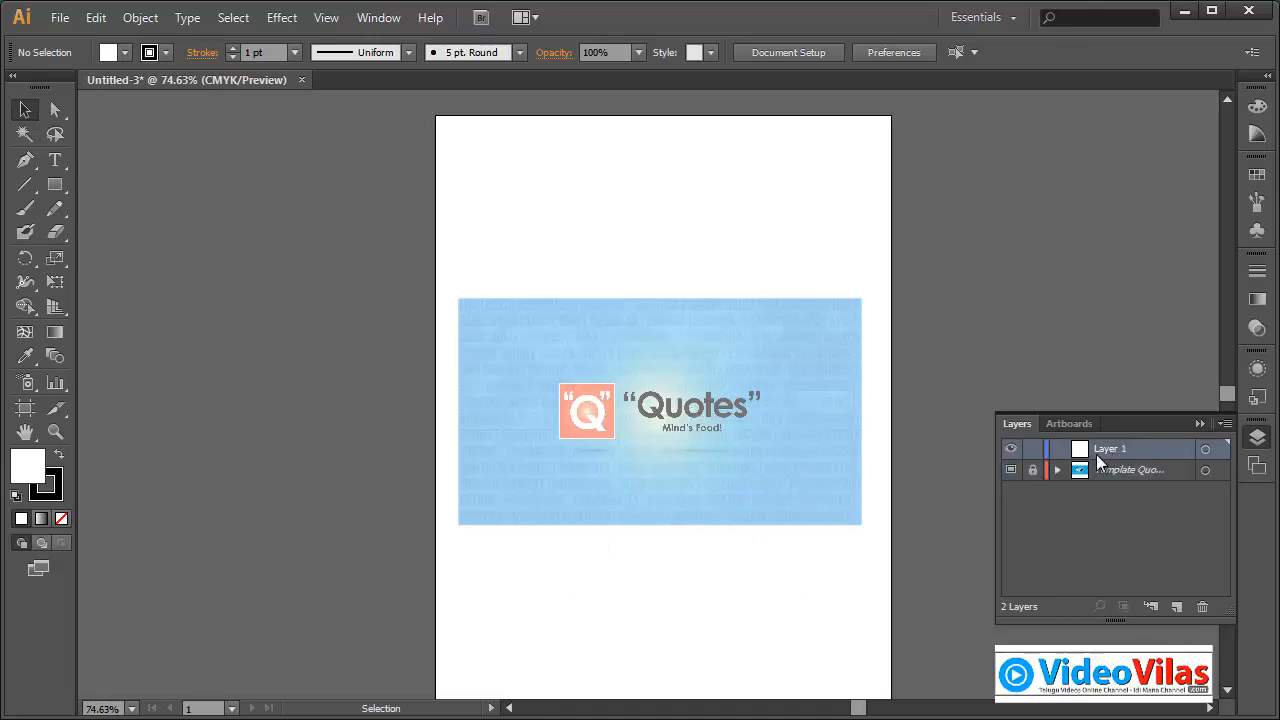
Trace the tail of the Q in the square logo as a closed four-cornered shape with the Pen tool.
click(25, 161)
drag(517, 333, 660, 480)
drag(712, 550, 692, 566)
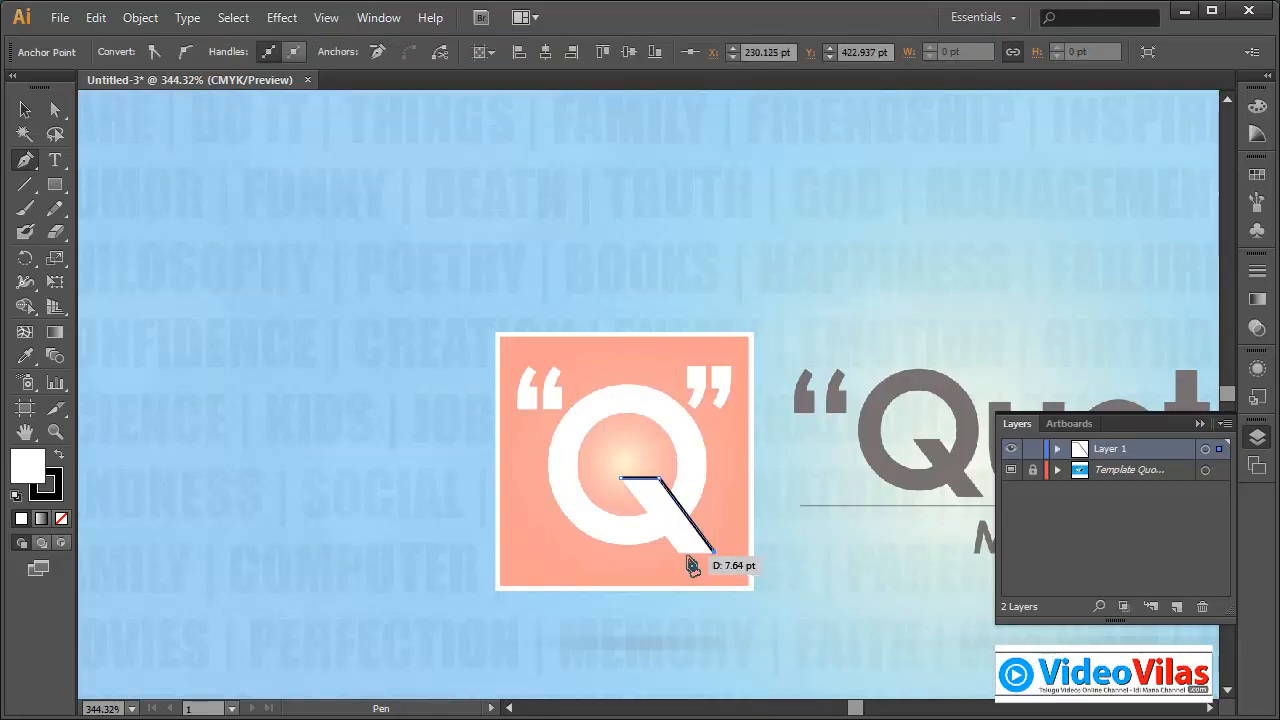
click(679, 552)
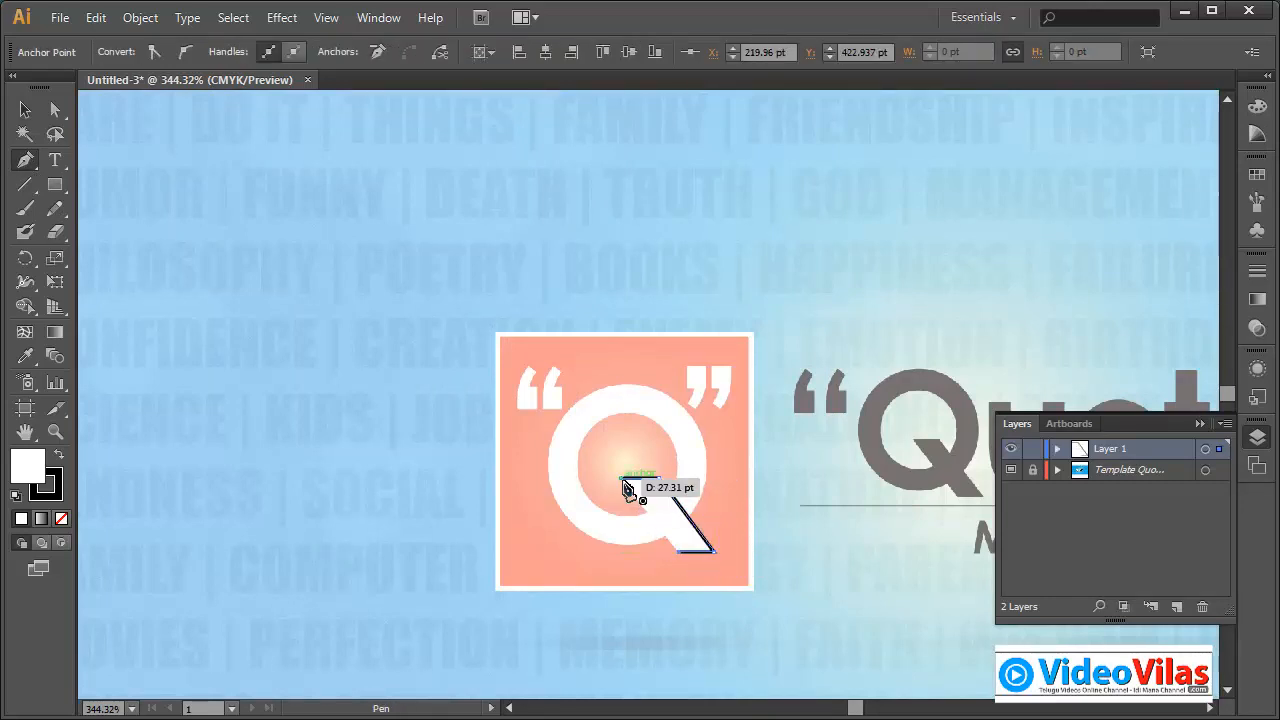
click(623, 487)
Move the traced Q tail out beside the square logo, then delete it.
click(53, 110)
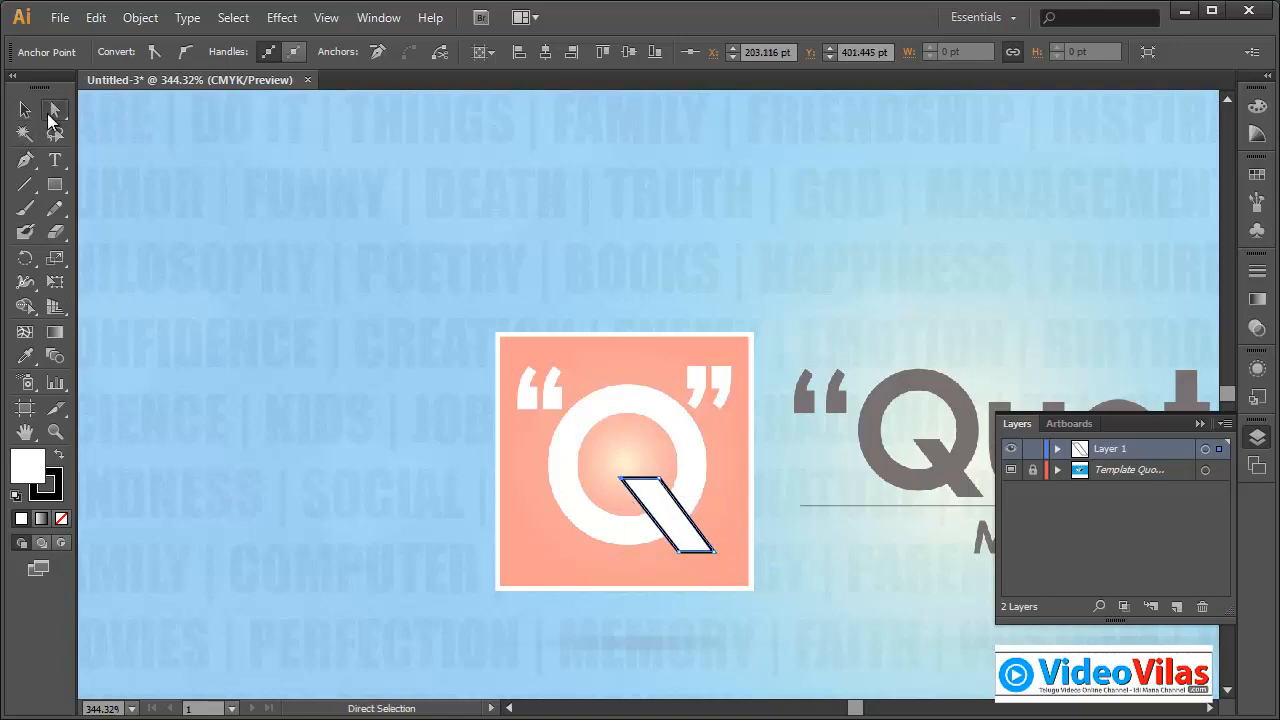
key(v)
click(363, 194)
drag(682, 521, 408, 404)
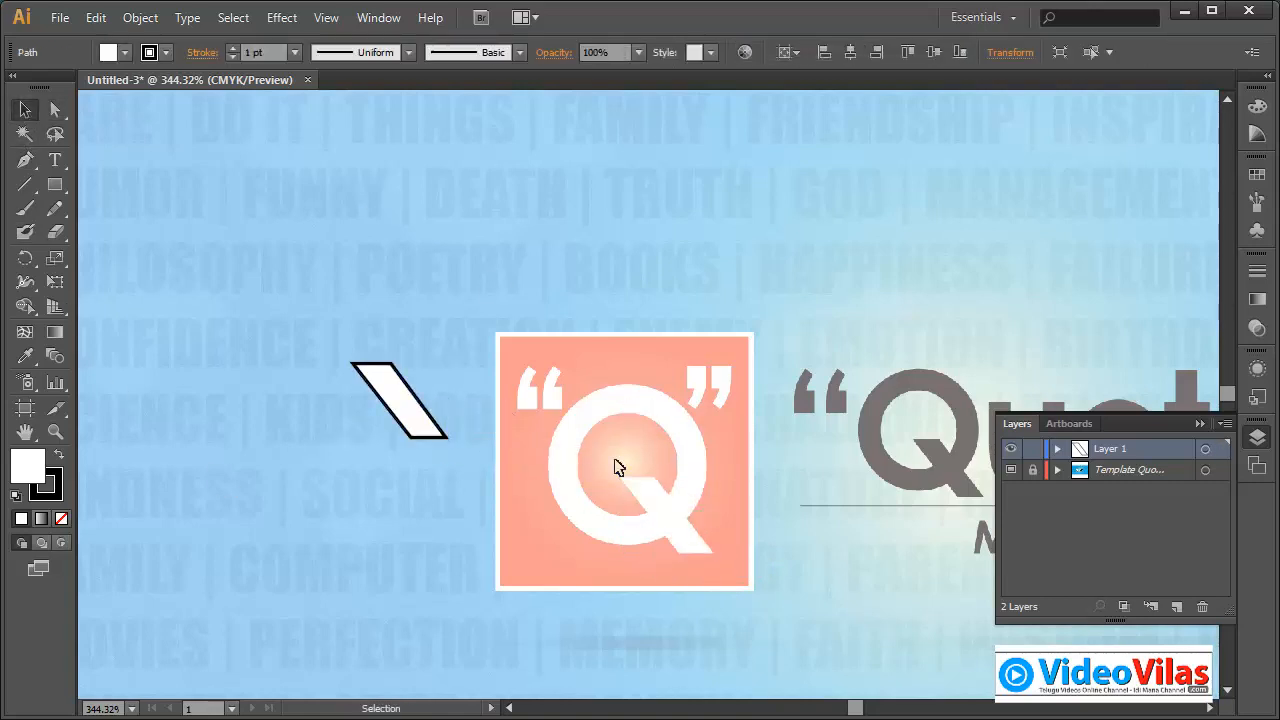
click(617, 467)
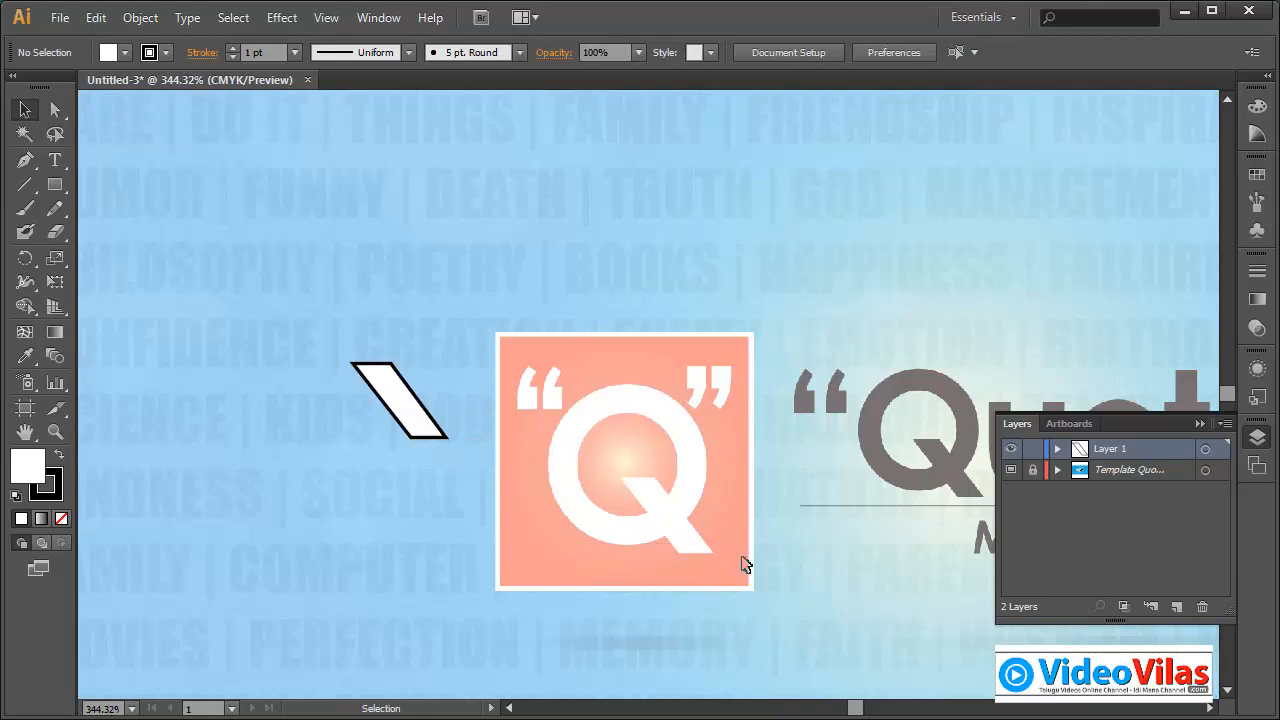
drag(335, 306, 508, 517)
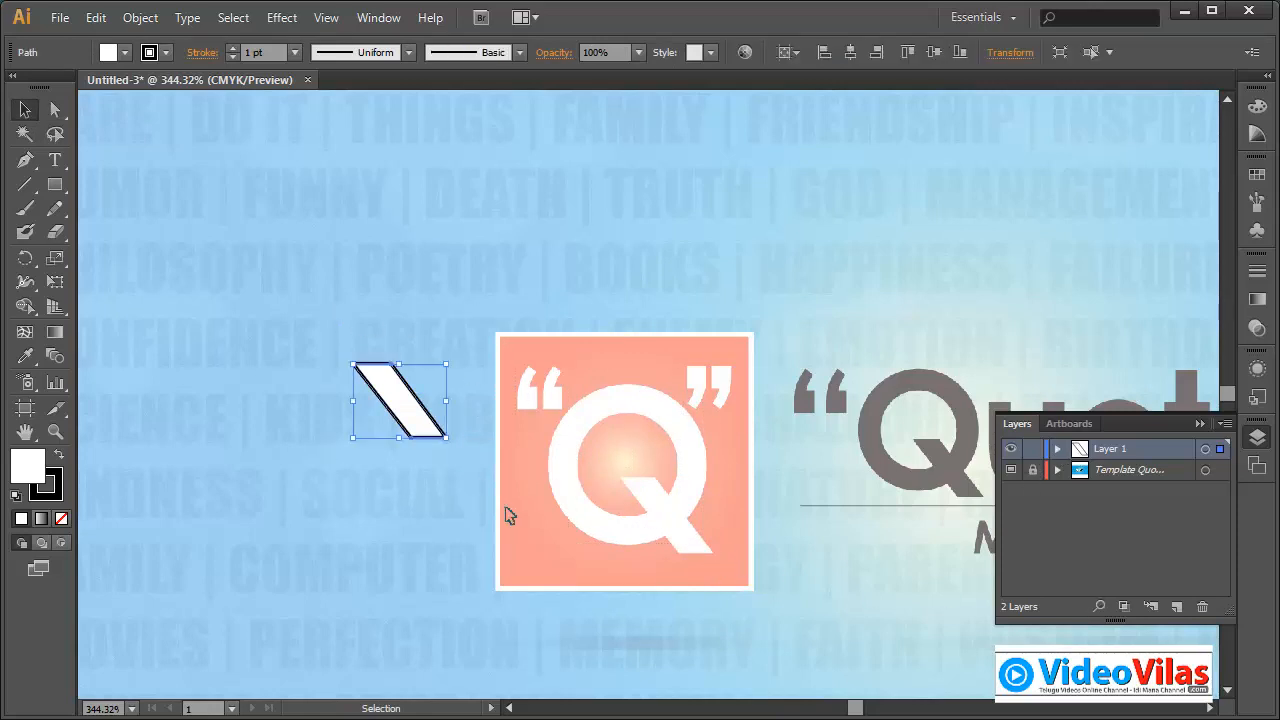
key(Delete)
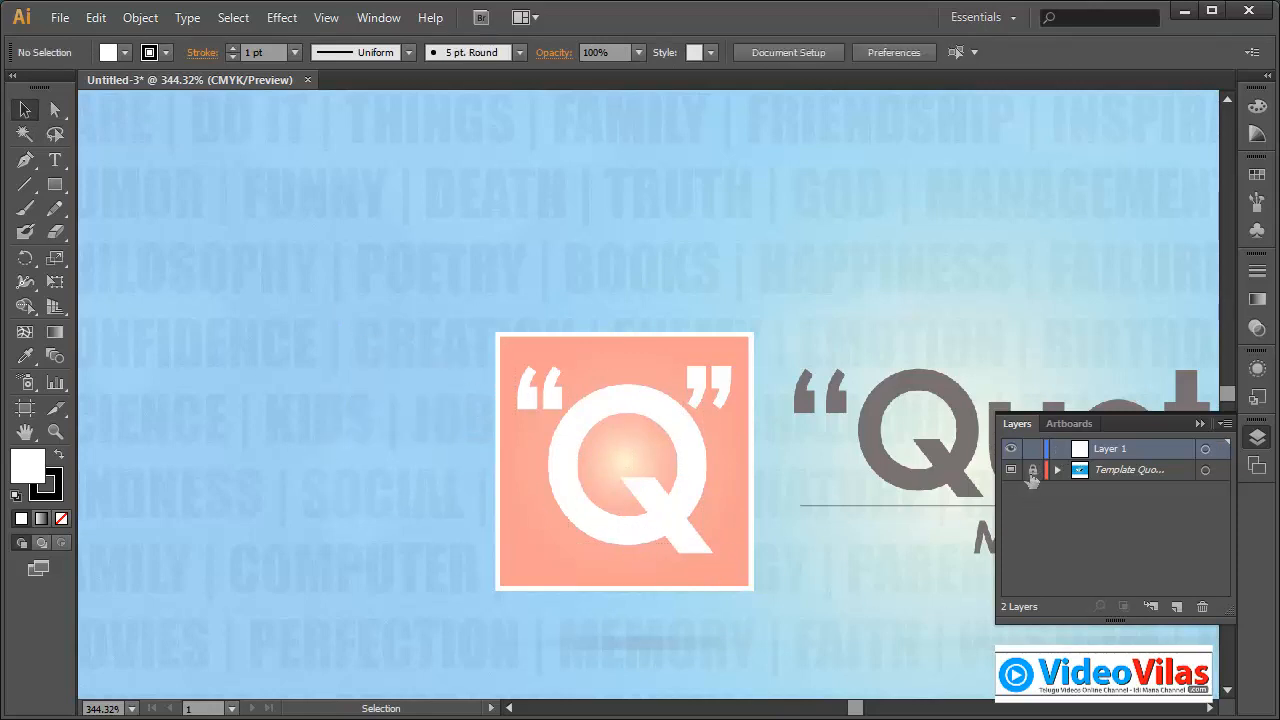
Examine the template layer's options, including the image dimming percentage, and leave them without applying changes.
click(1094, 478)
double_click(1085, 470)
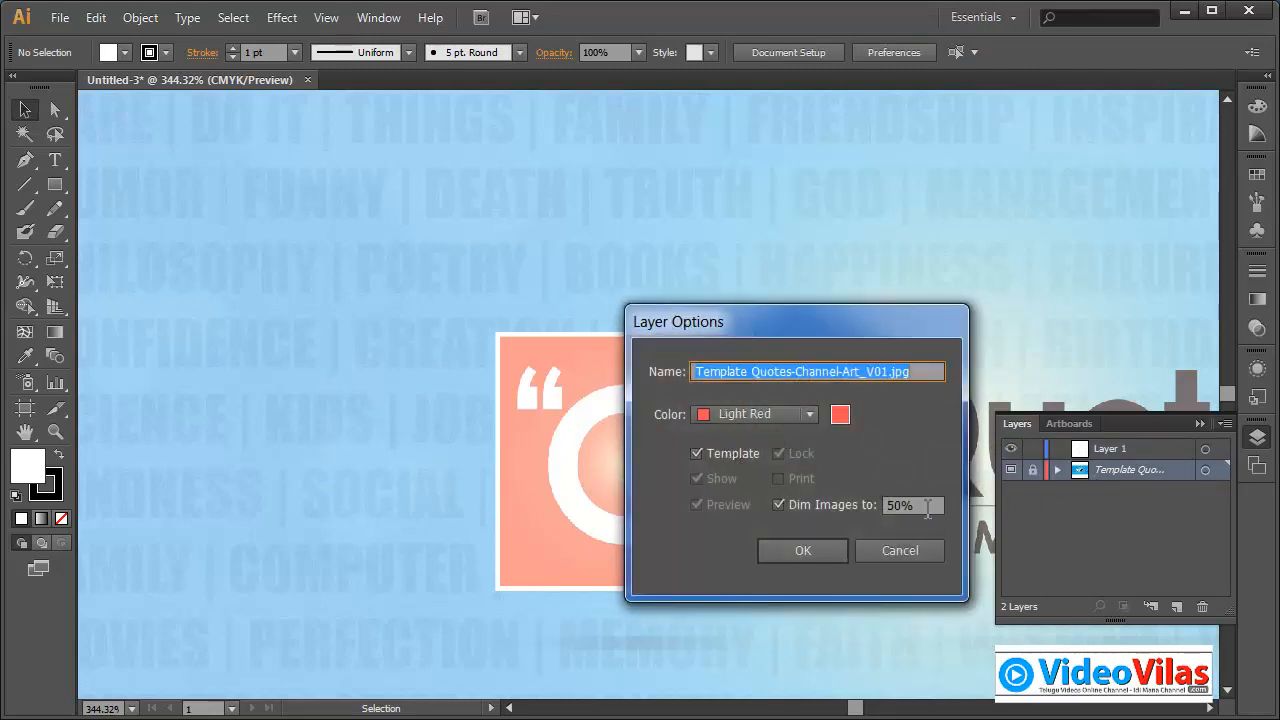
drag(928, 508, 794, 505)
click(898, 550)
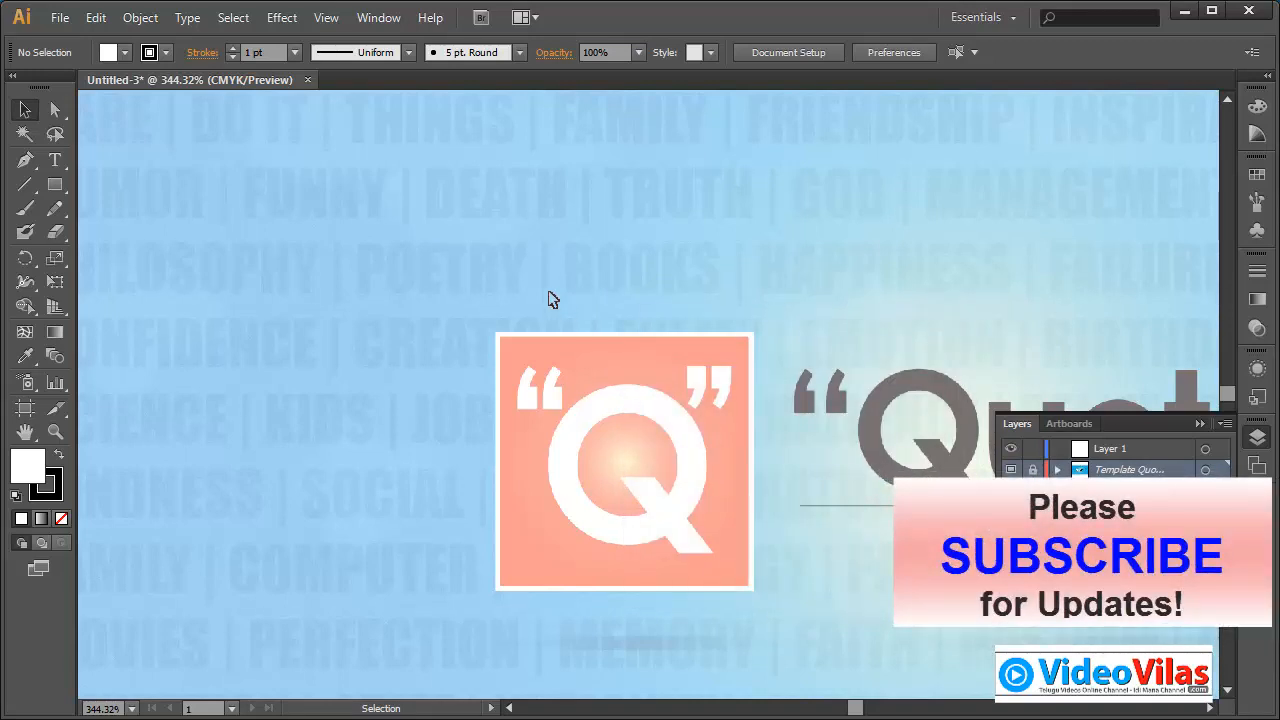
Close the document without saving and create a Letter-size print document with one portrait artboard.
click(309, 81)
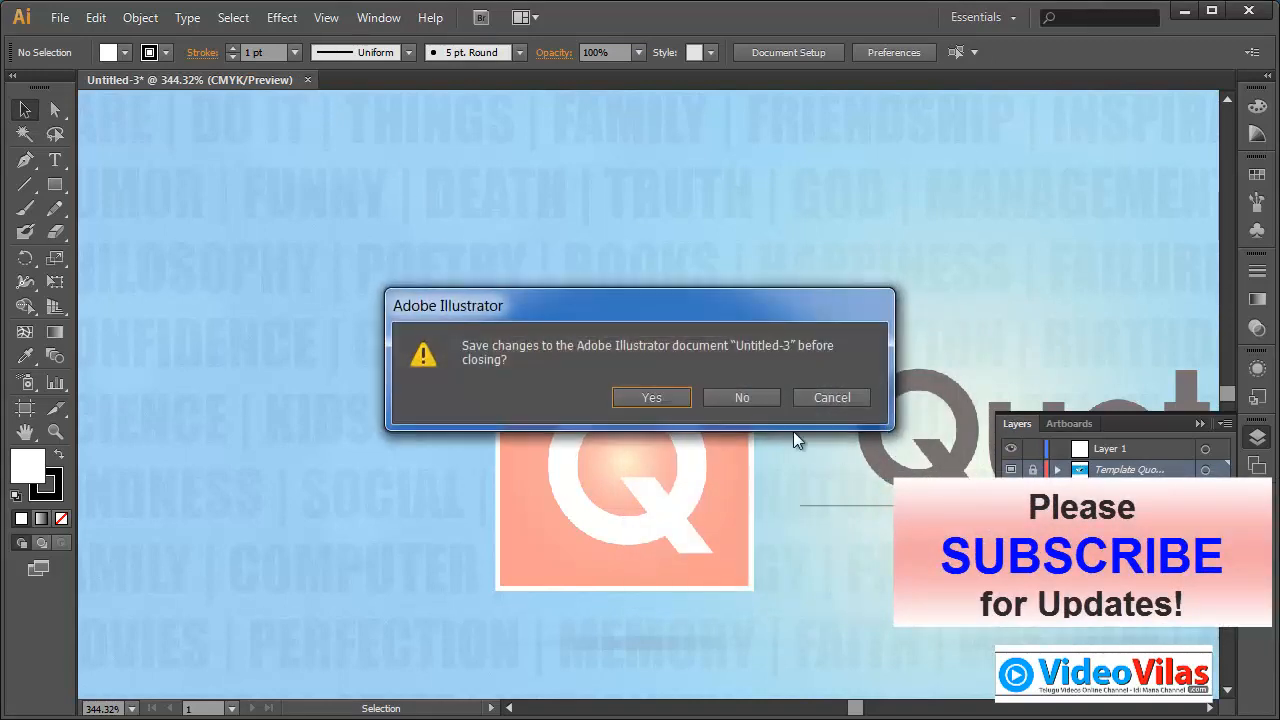
click(739, 395)
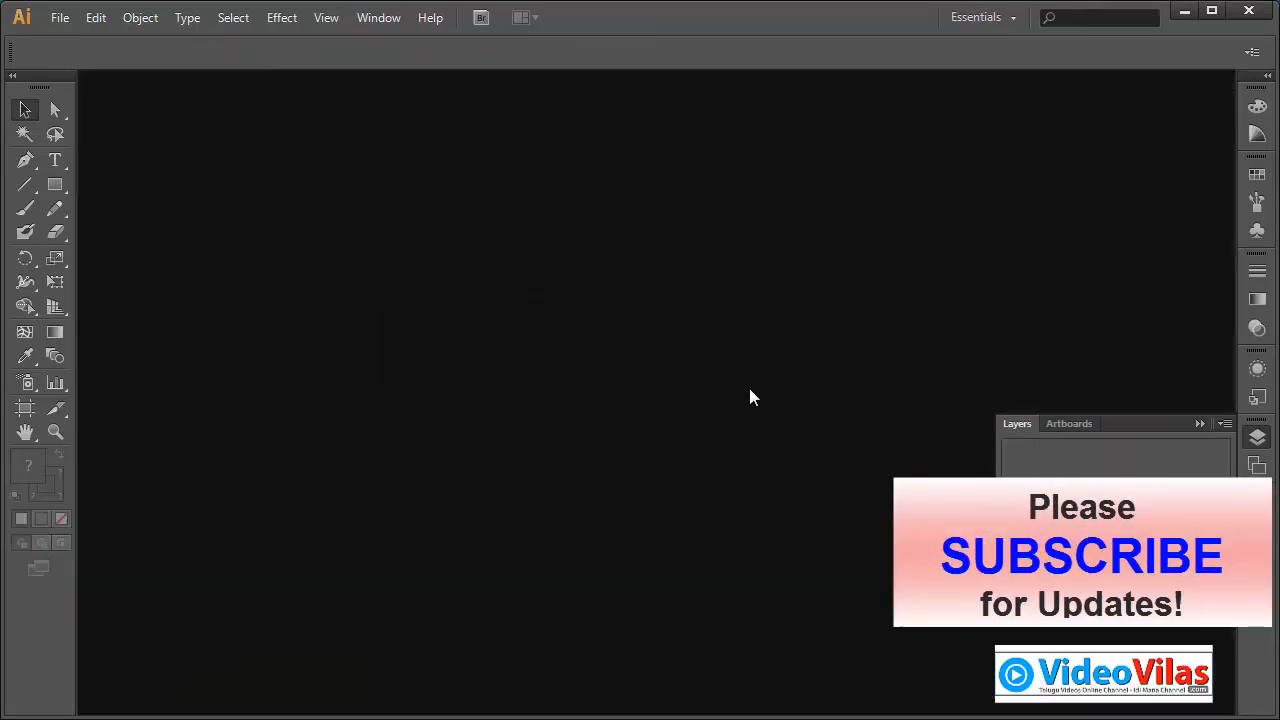
click(55, 18)
click(72, 42)
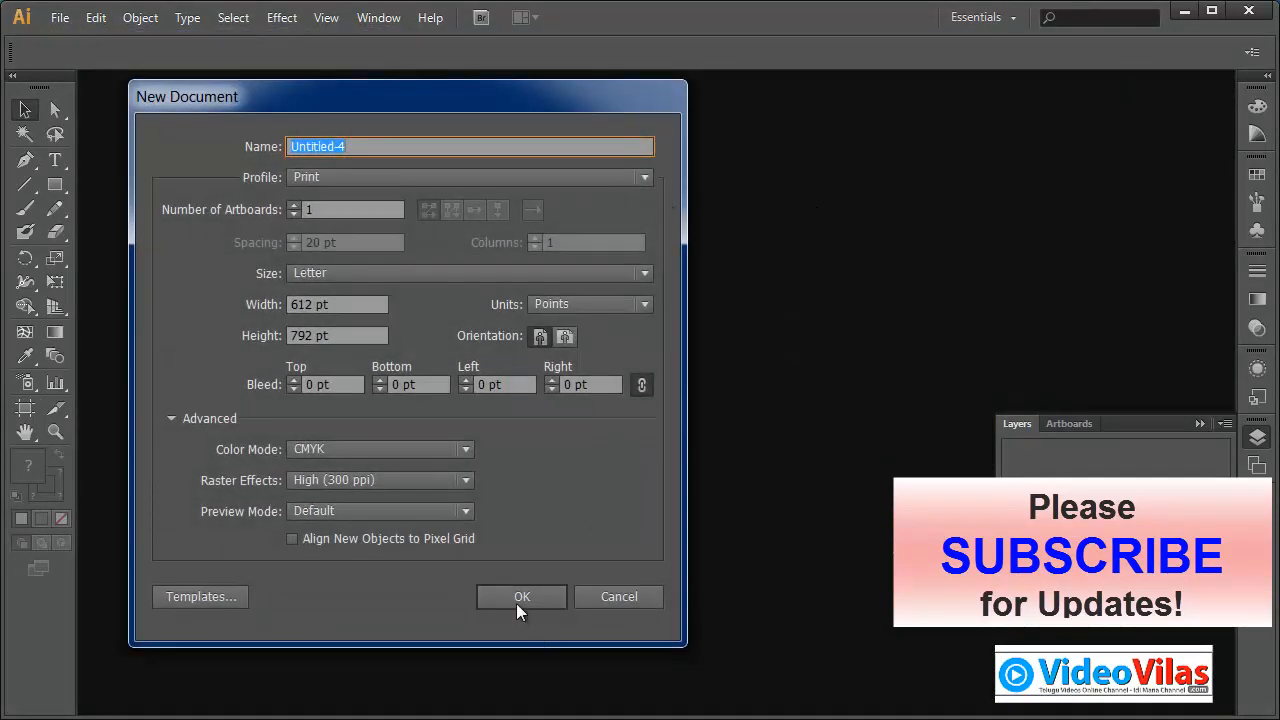
click(518, 600)
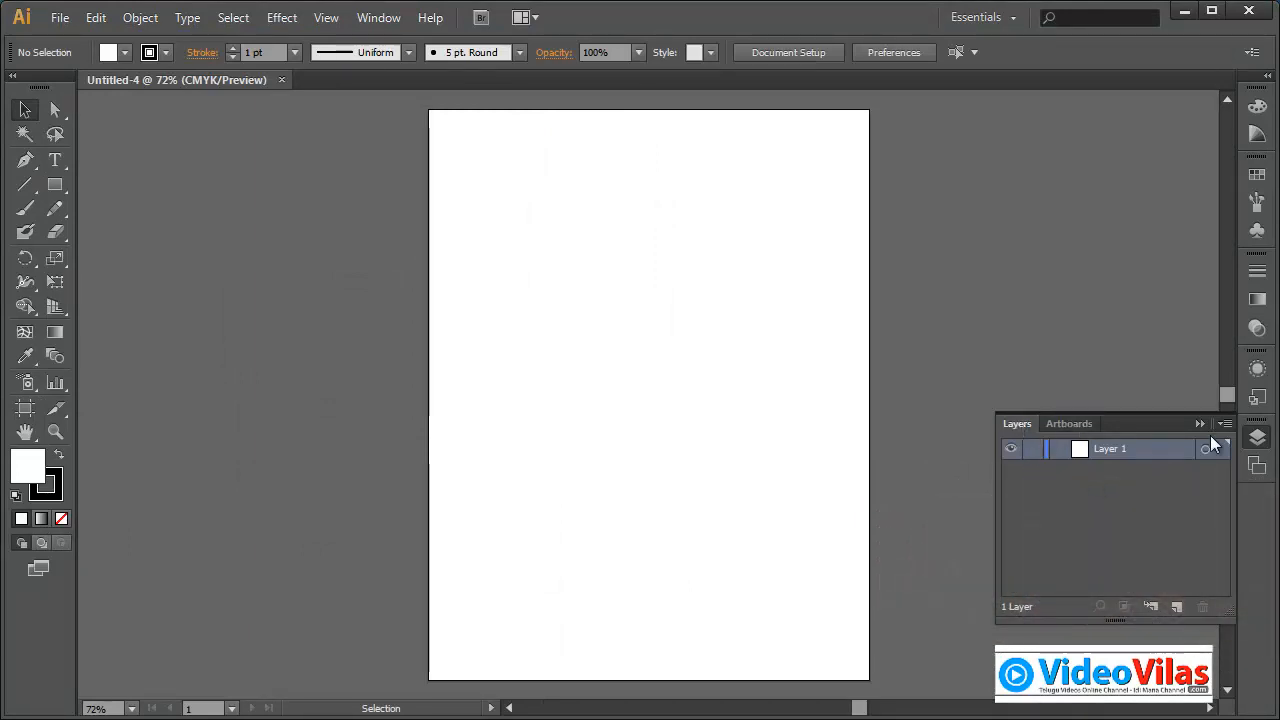
click(1257, 440)
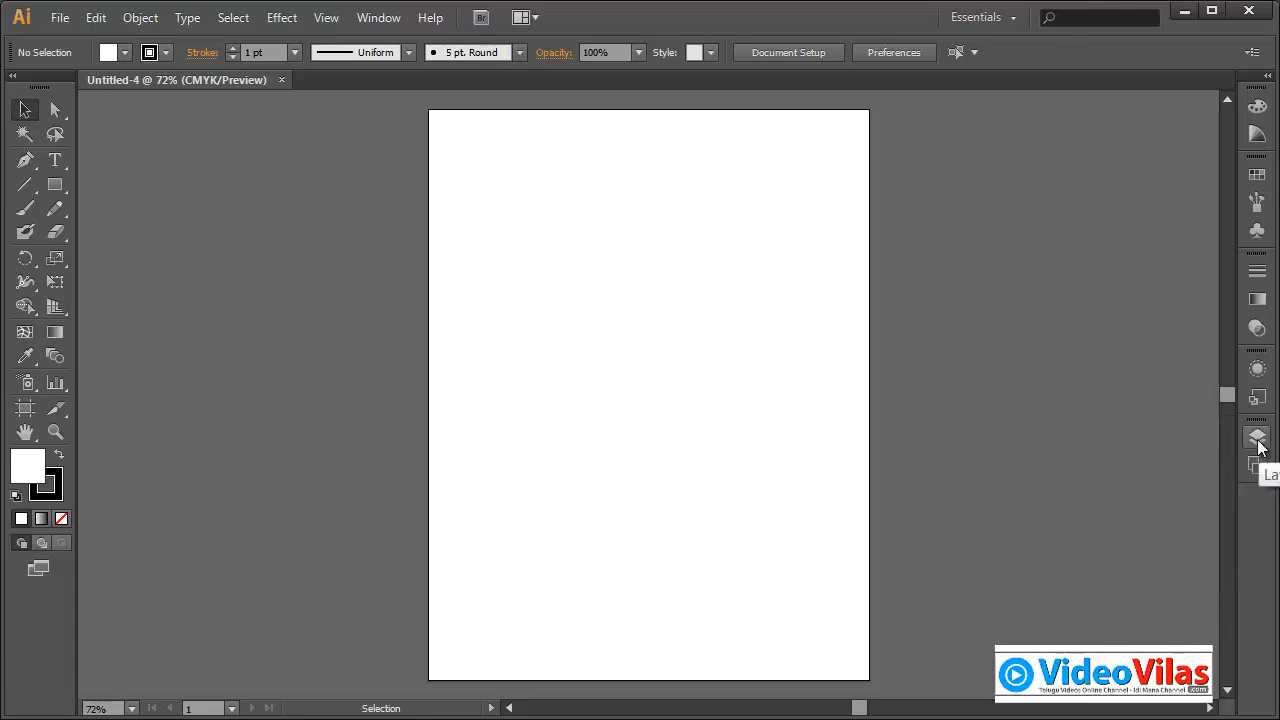
click(1258, 444)
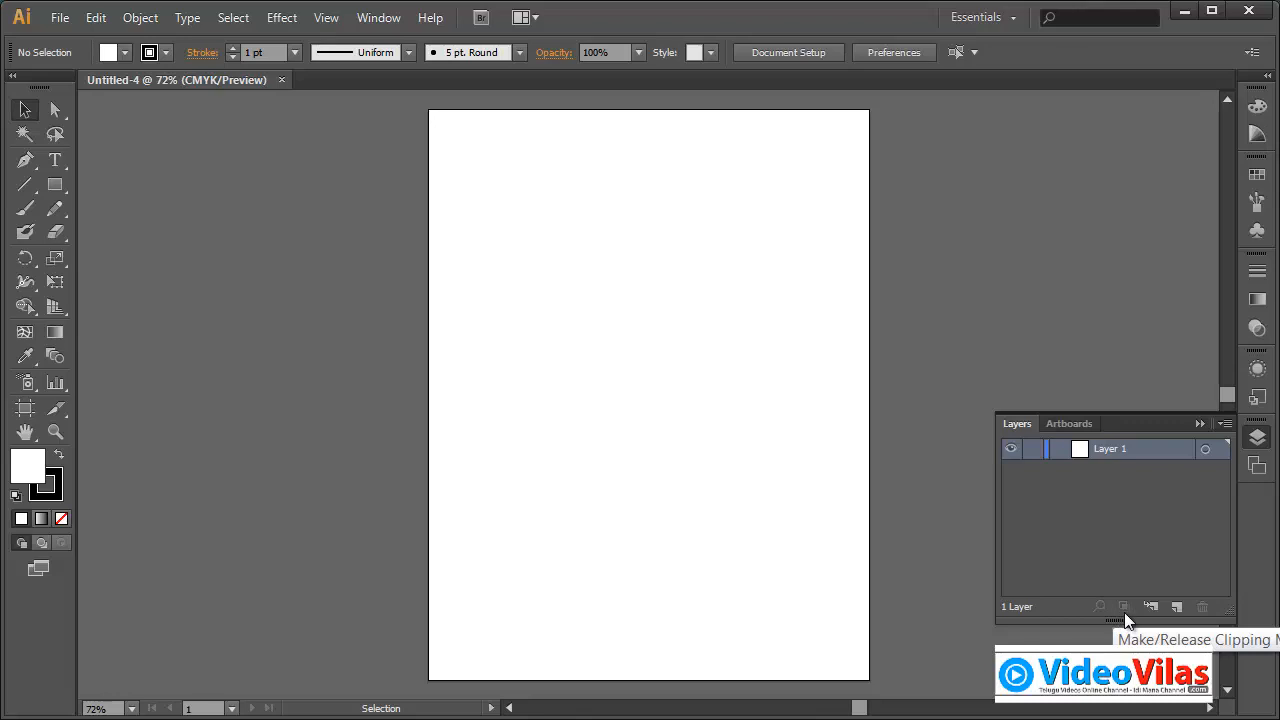
Draw five overlapping rectangles on Layer 1, stacked down the artboard's left edge.
click(56, 185)
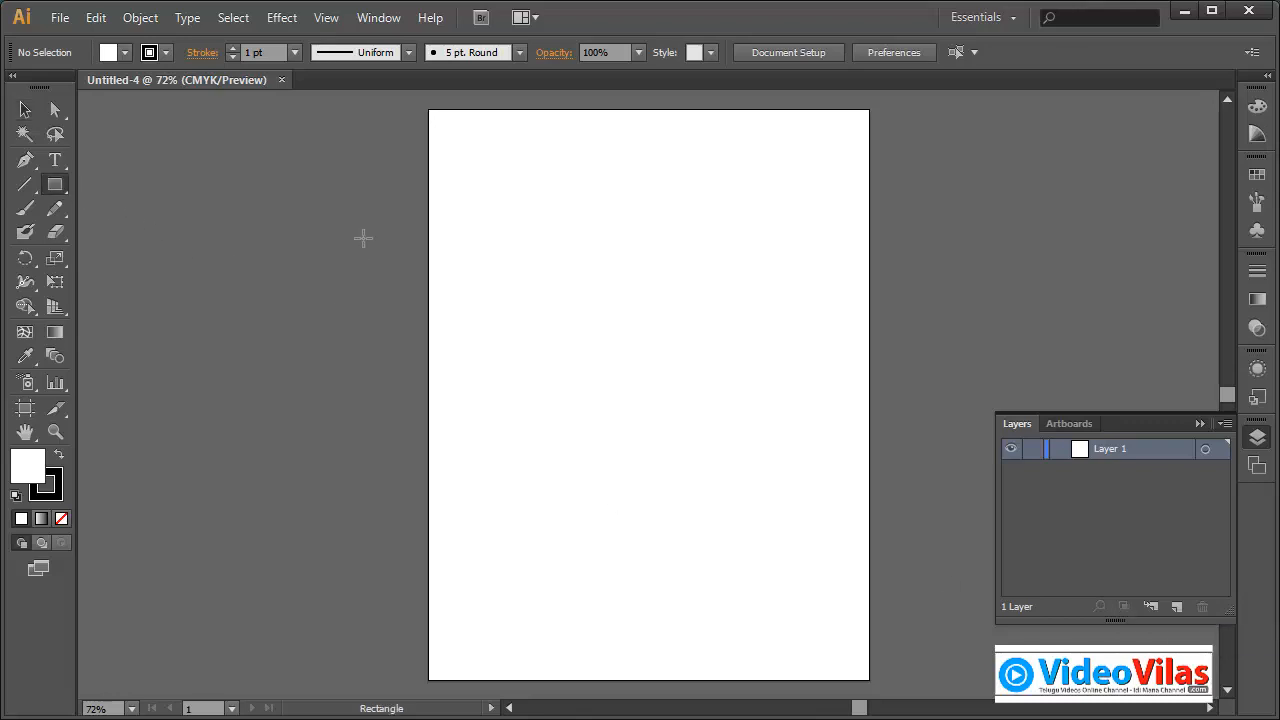
drag(367, 187, 552, 373)
drag(384, 272, 585, 460)
drag(388, 418, 576, 580)
drag(406, 509, 576, 642)
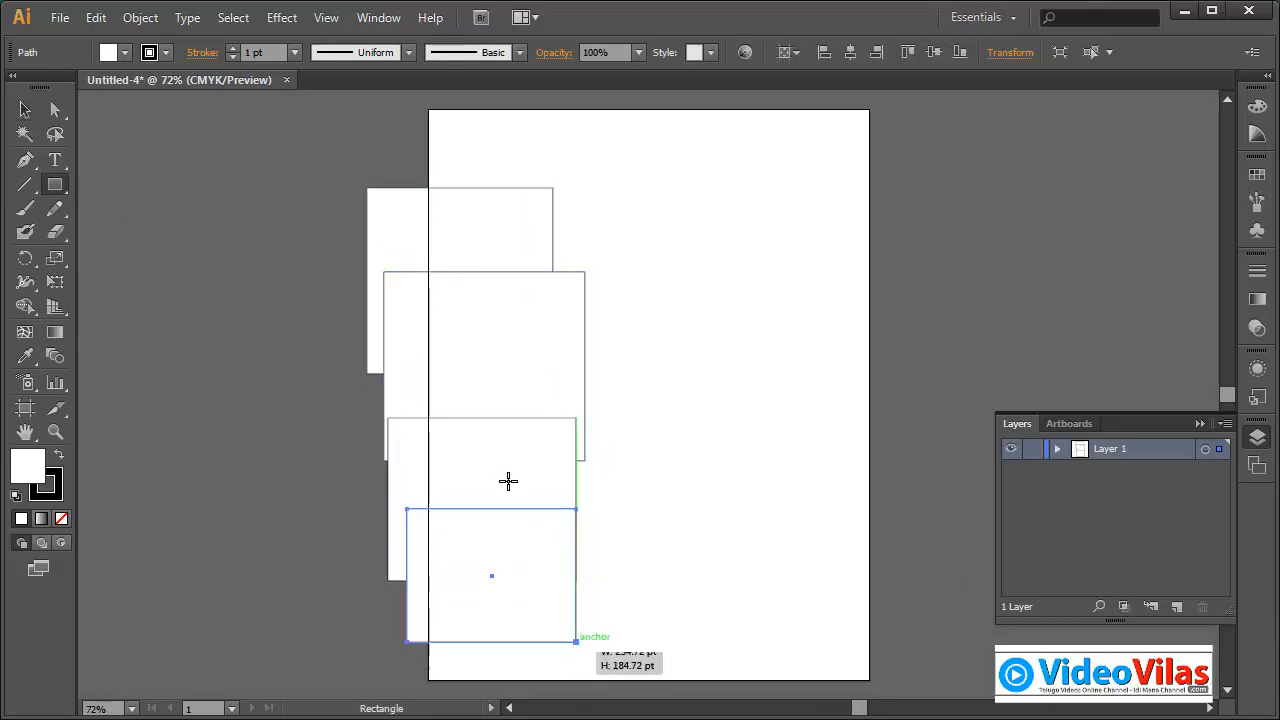
drag(402, 159, 541, 276)
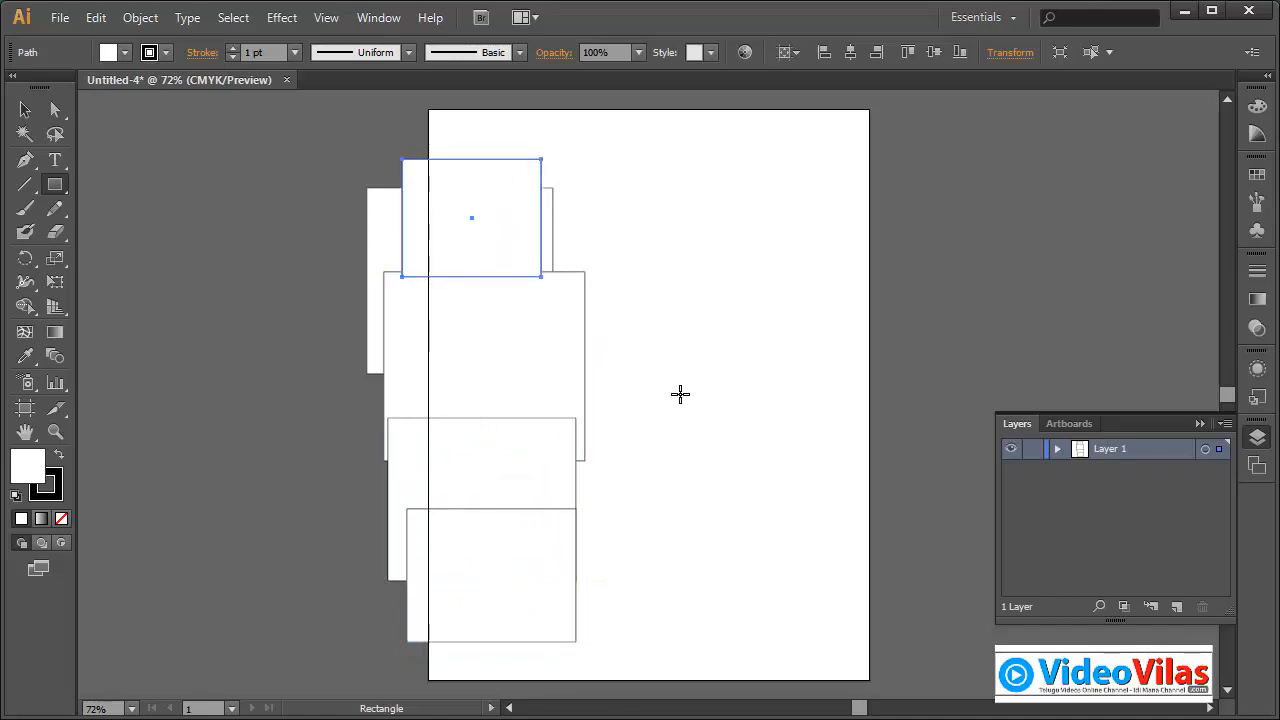
Add a new layer and draw four overlapping rectangles on it across the right half of the artboard.
click(1176, 606)
drag(648, 169, 897, 410)
drag(786, 317, 648, 563)
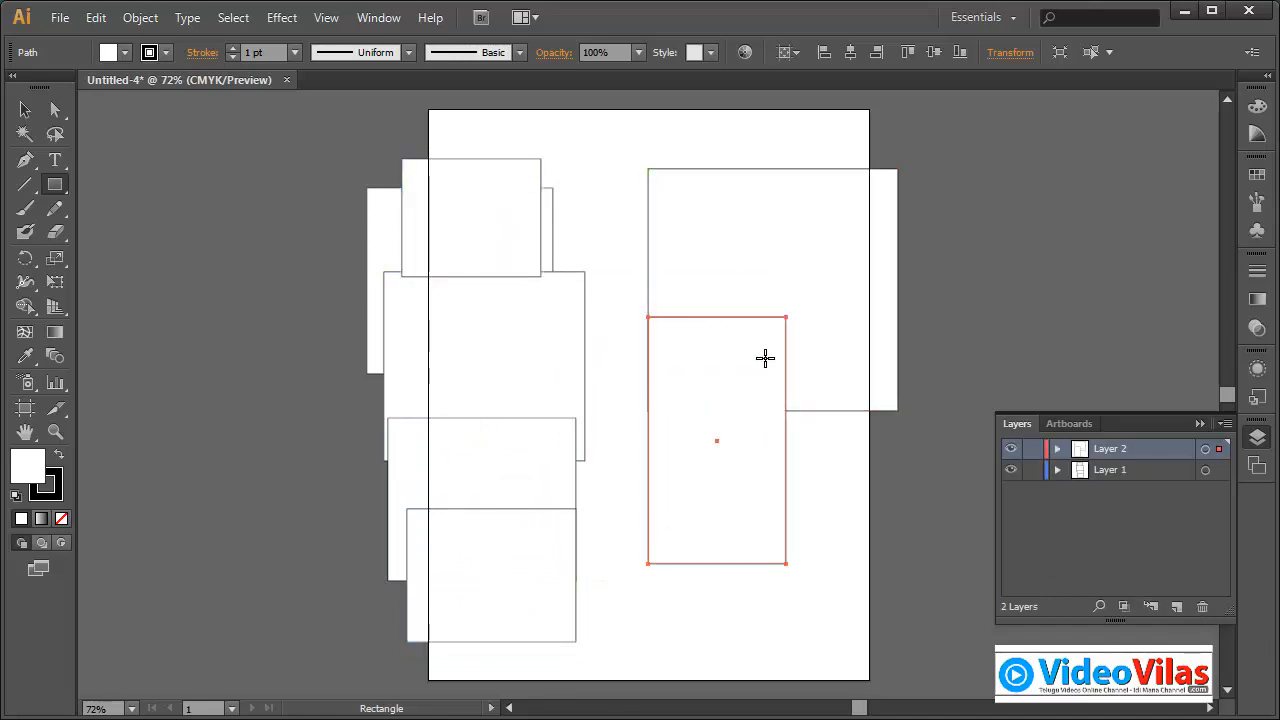
drag(758, 341, 950, 610)
drag(738, 476, 863, 630)
Select the five rectangles on Layer 1 and fill them with bright red.
click(24, 110)
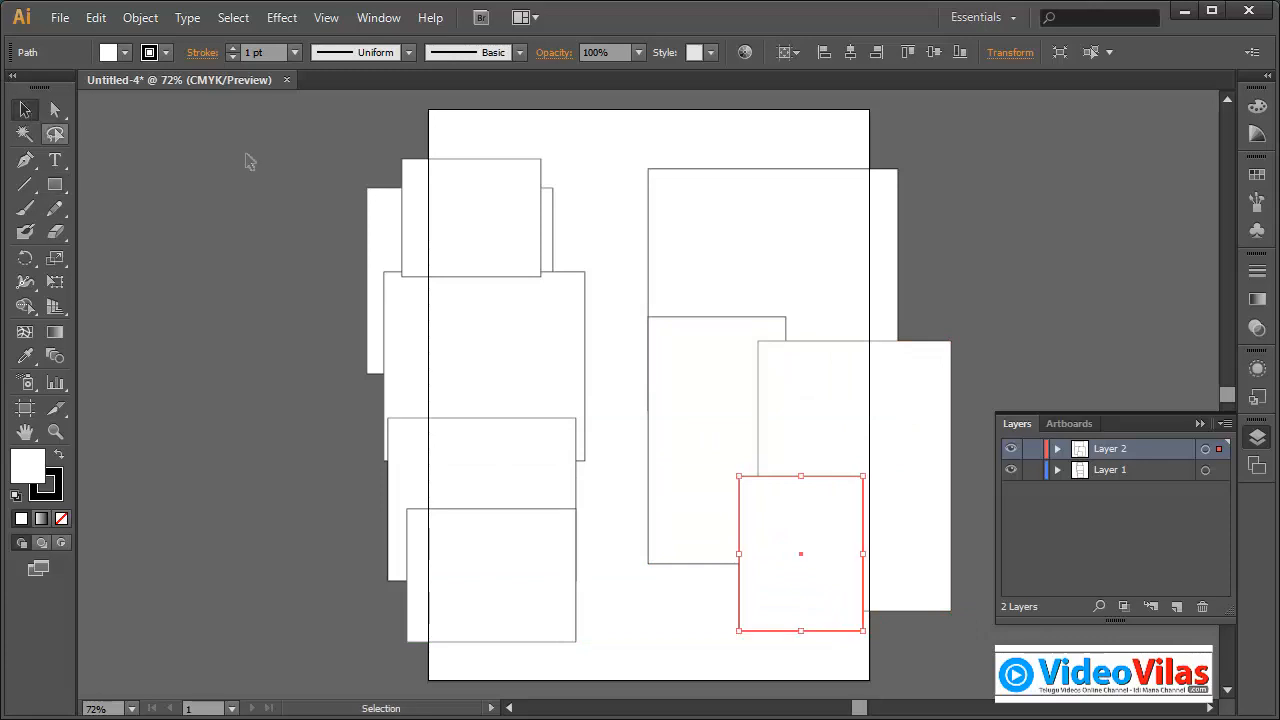
drag(286, 134, 603, 663)
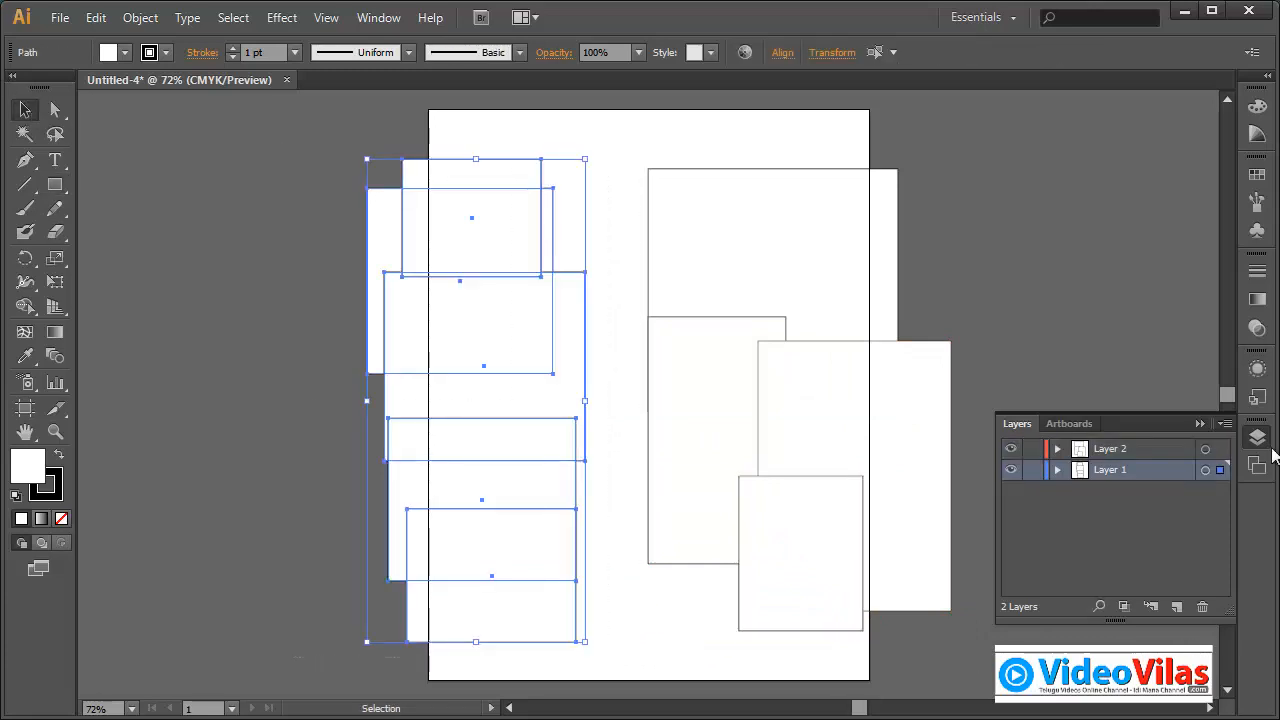
double_click(33, 470)
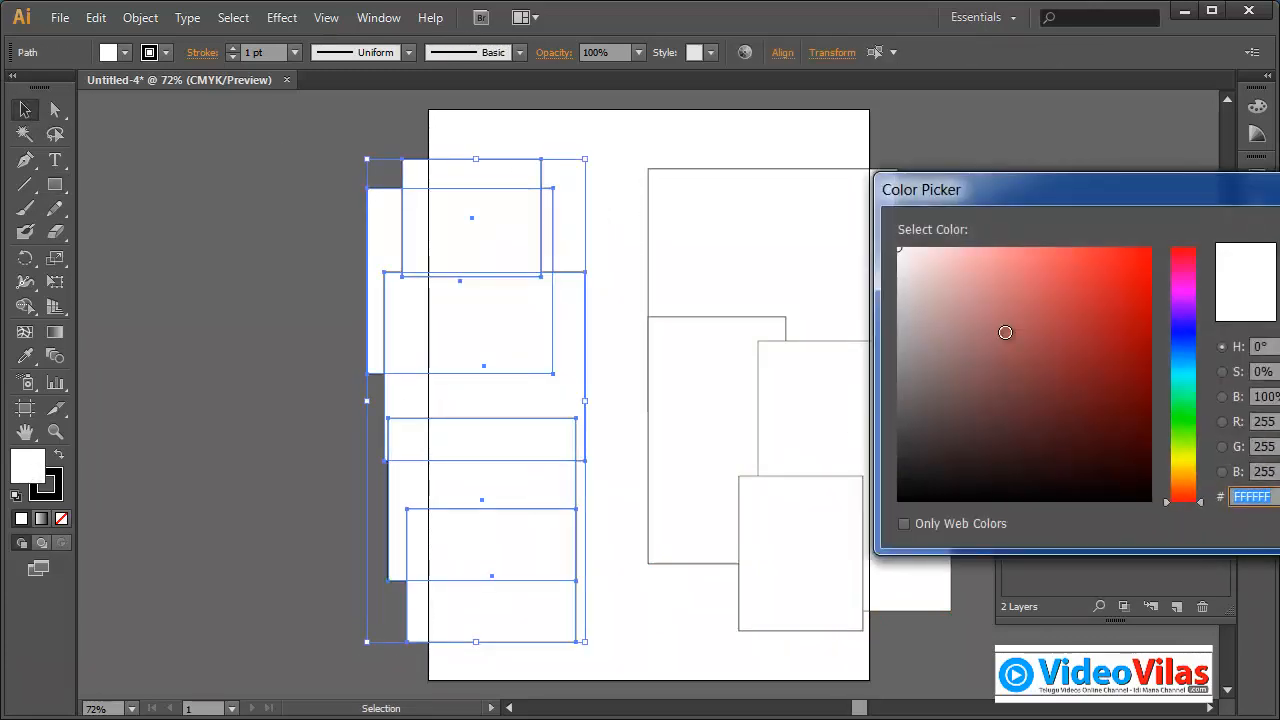
drag(1009, 334, 1149, 255)
key(Return)
Select the four rectangles on Layer 2 and fill them with green (#2FA000).
drag(763, 126, 893, 675)
double_click(27, 471)
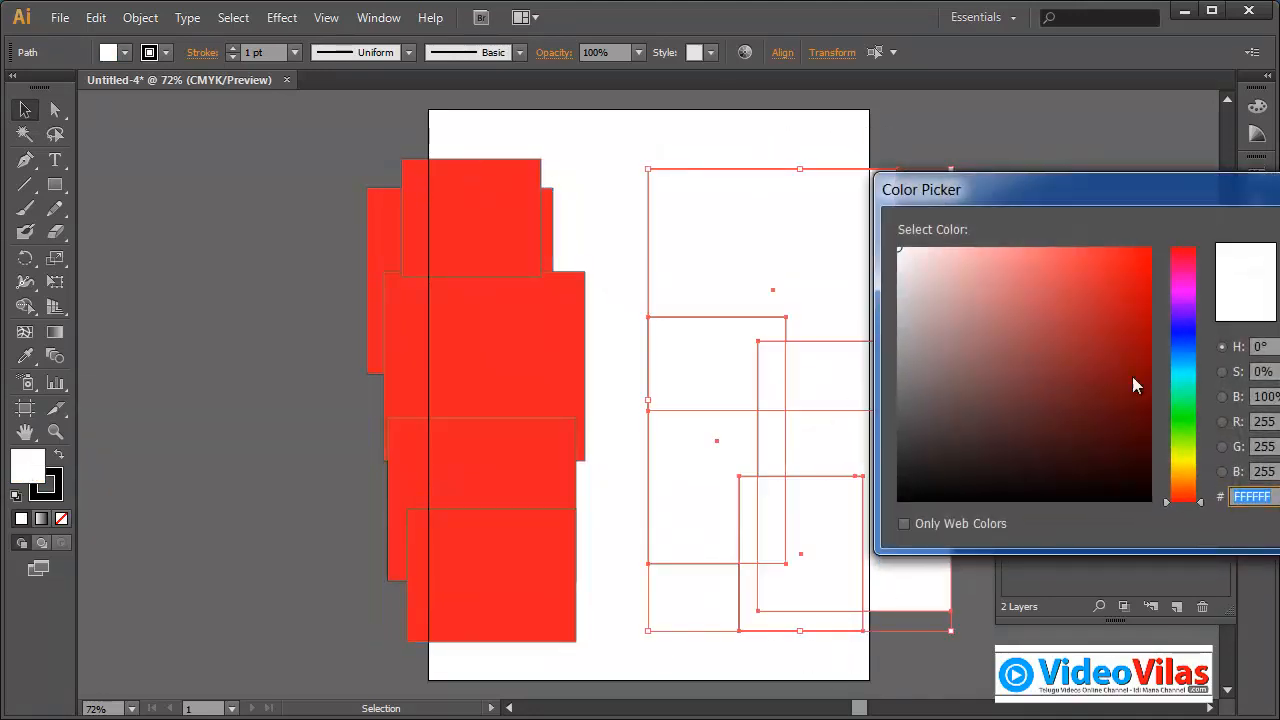
drag(1189, 420, 1191, 430)
drag(1146, 393, 1148, 362)
key(Return)
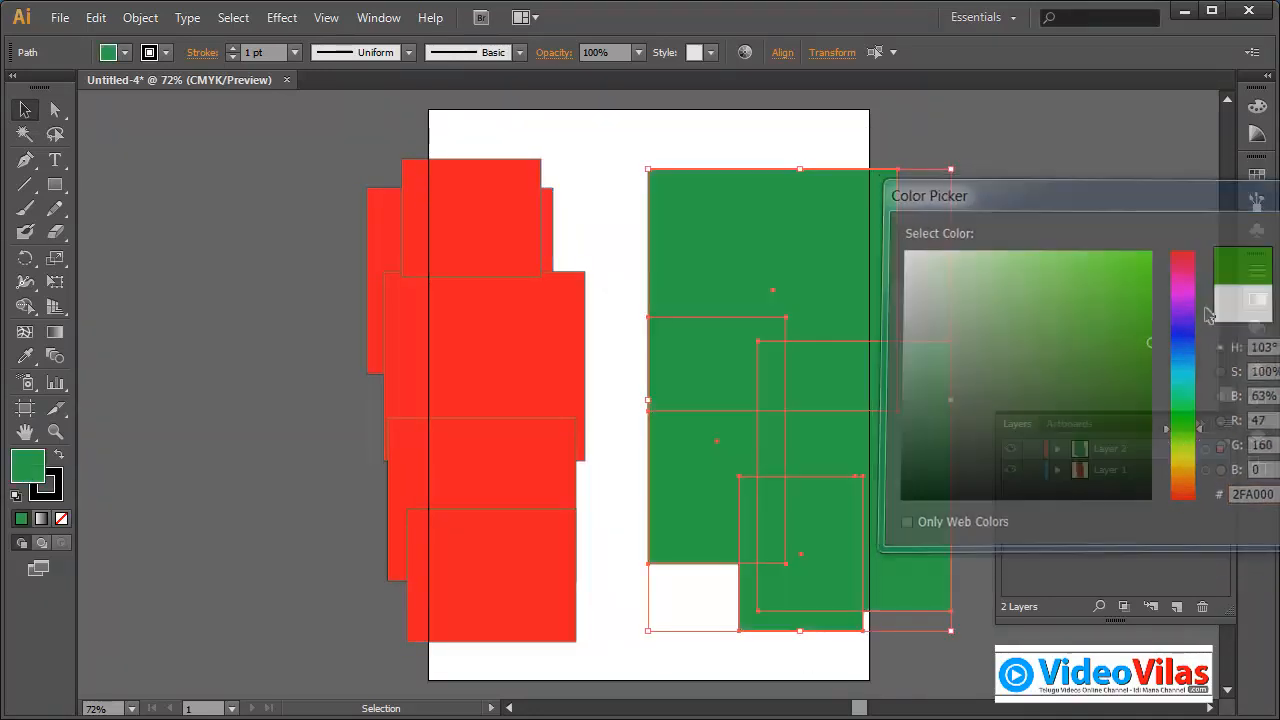
click(1005, 247)
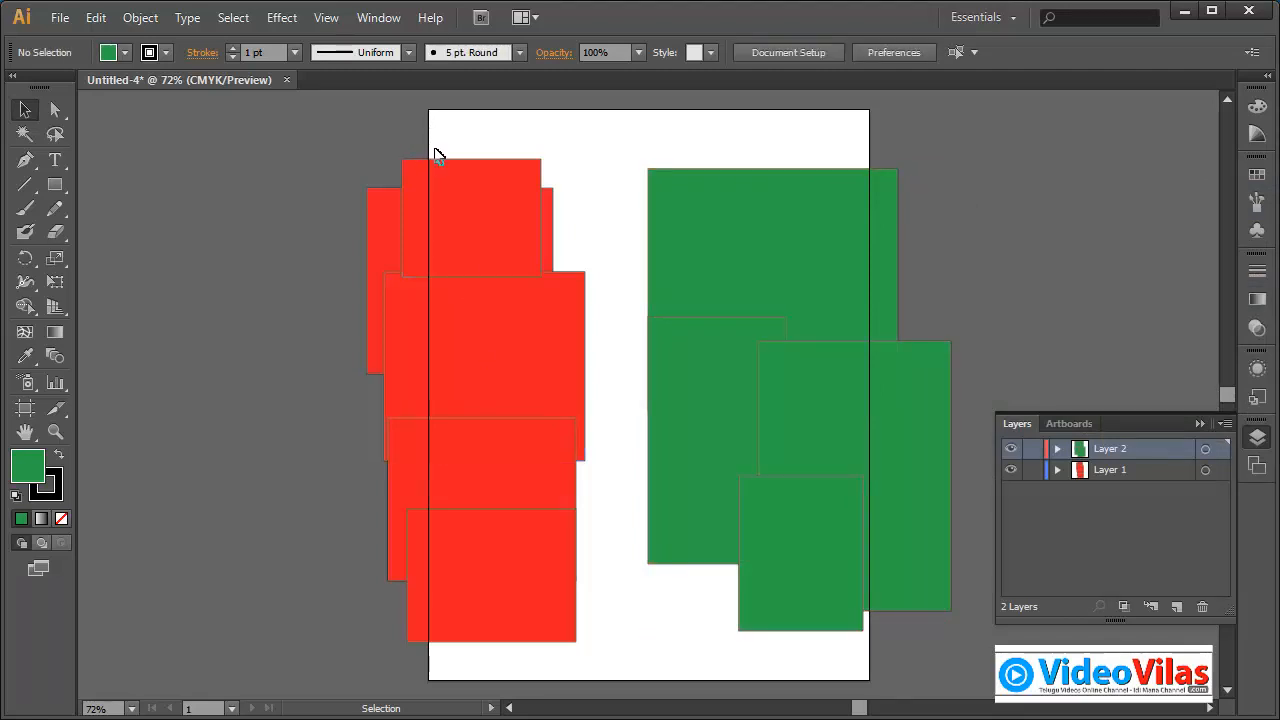
Draw a tall rectangle on Layer 1 over the red shapes and use it as a clipping mask for that layer.
click(55, 185)
click(1152, 476)
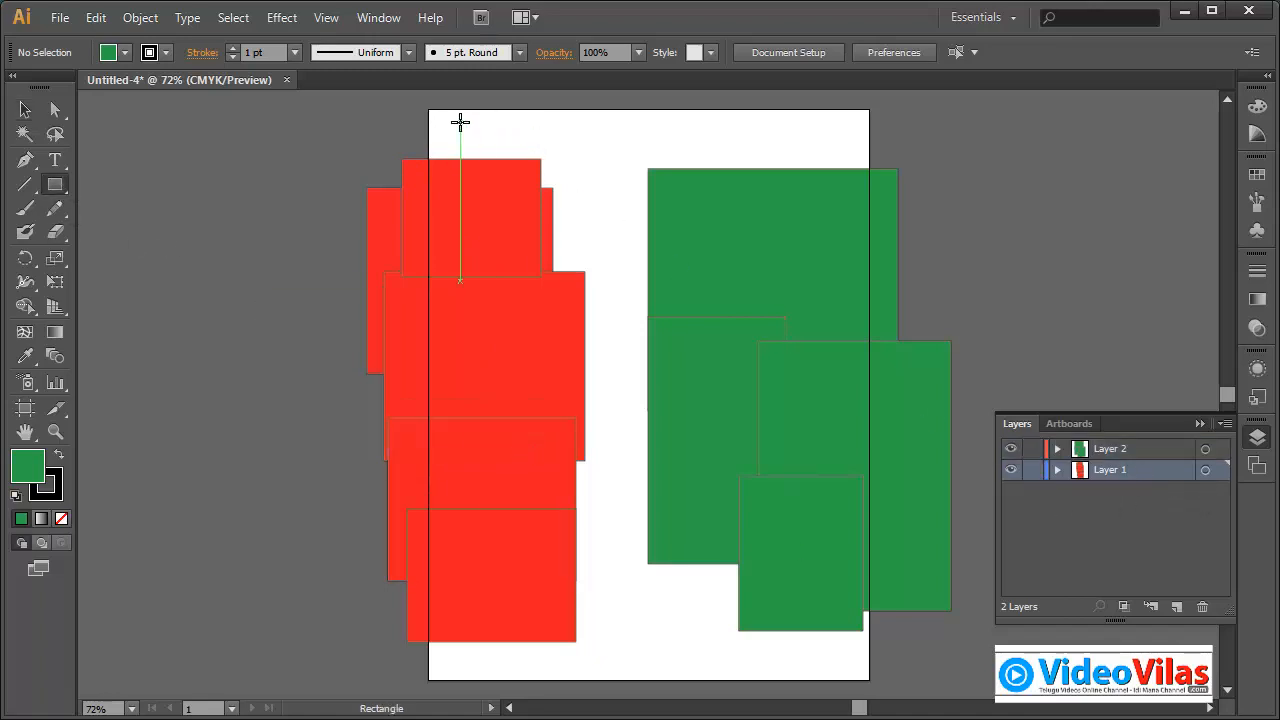
mouse_move(447, 127)
mouse_down()
mouse_move(585, 466)
mouse_move(602, 673)
mouse_up()
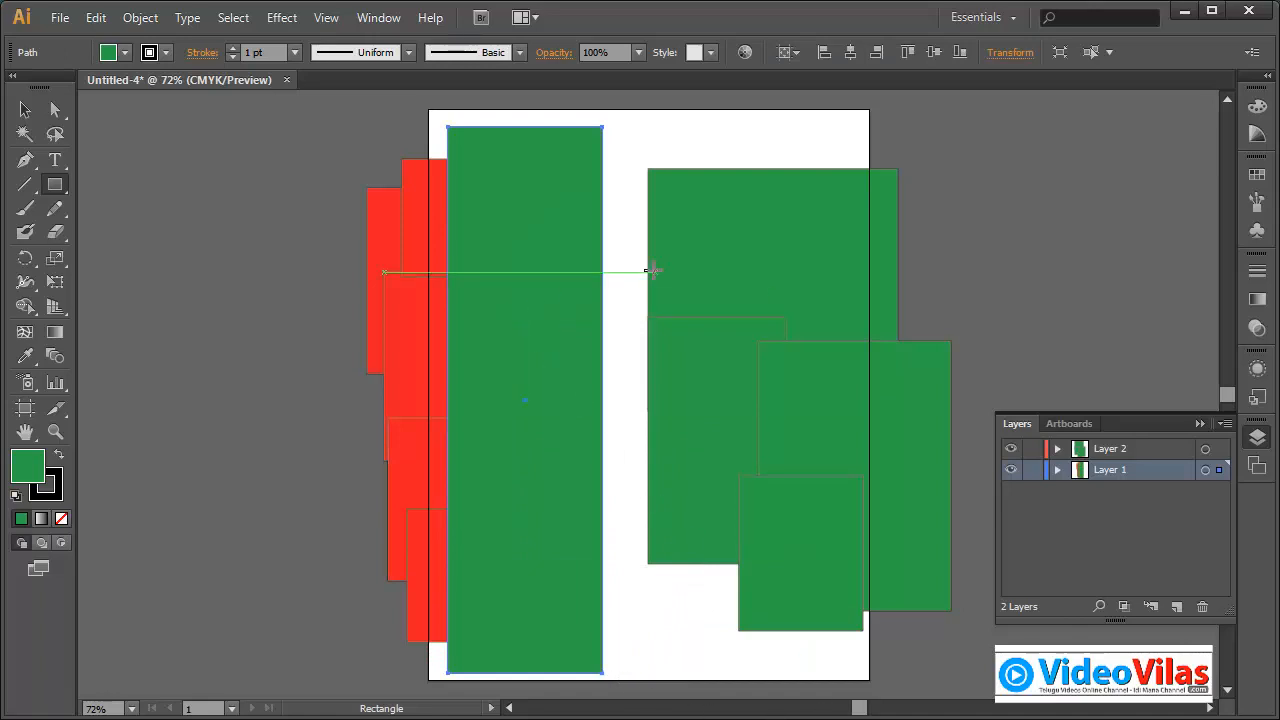
click(1123, 608)
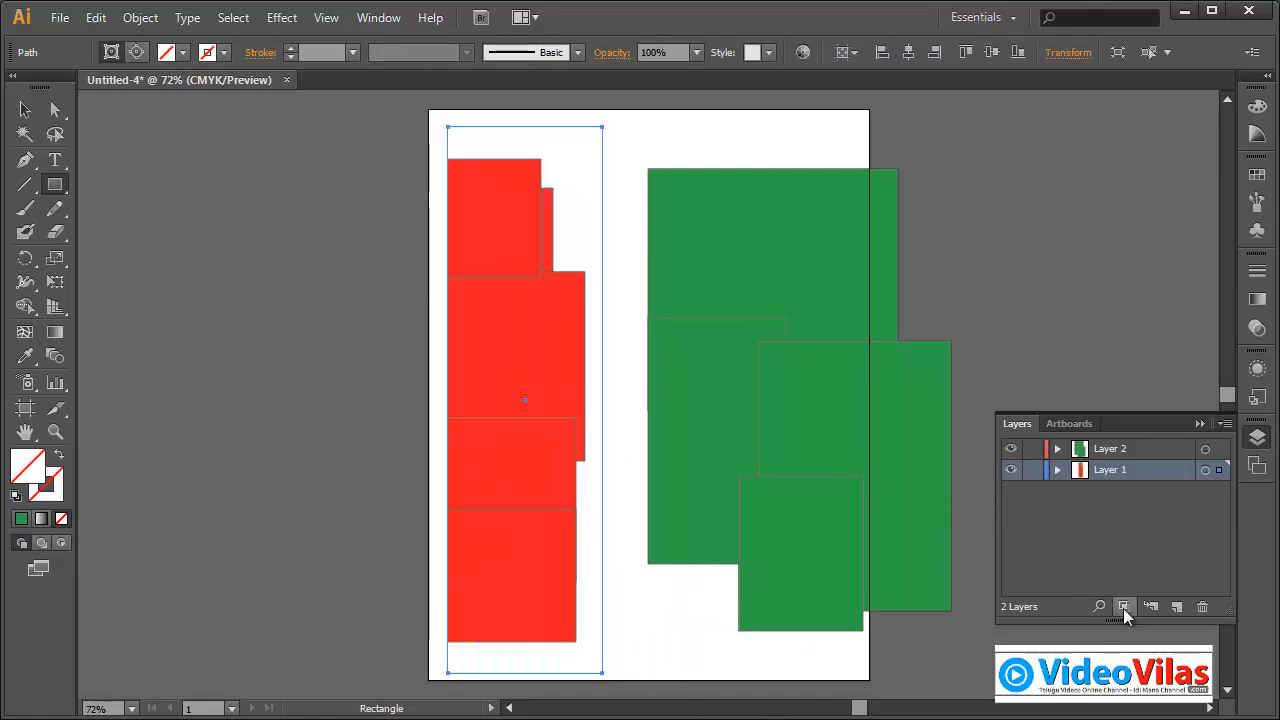
click(1057, 470)
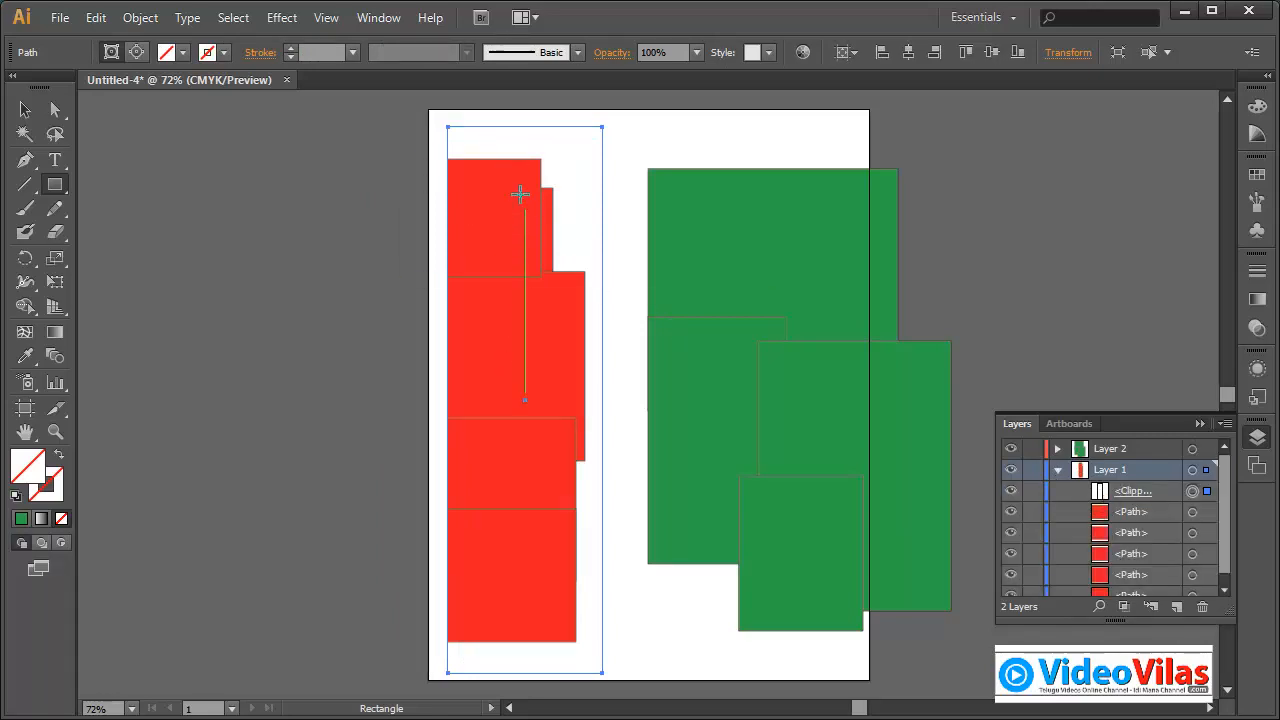
mouse_move(552, 188)
mouse_down()
mouse_move(551, 378)
mouse_move(366, 373)
mouse_up()
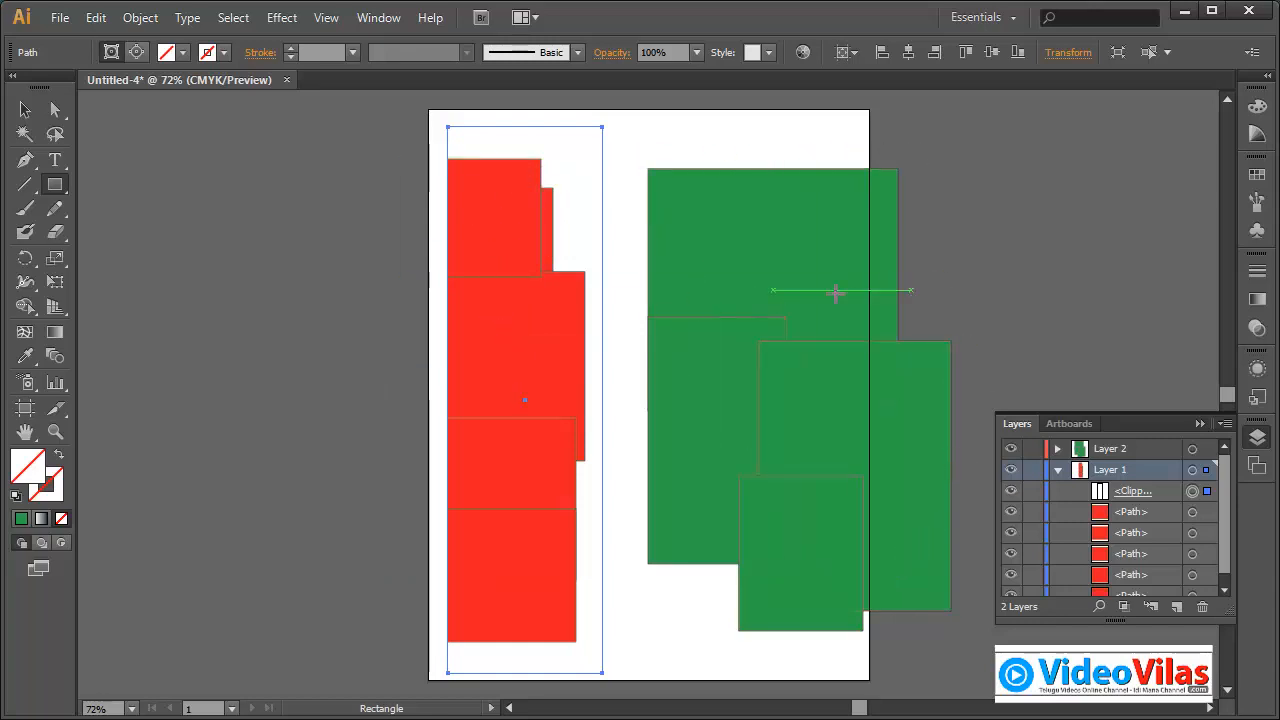
click(1058, 469)
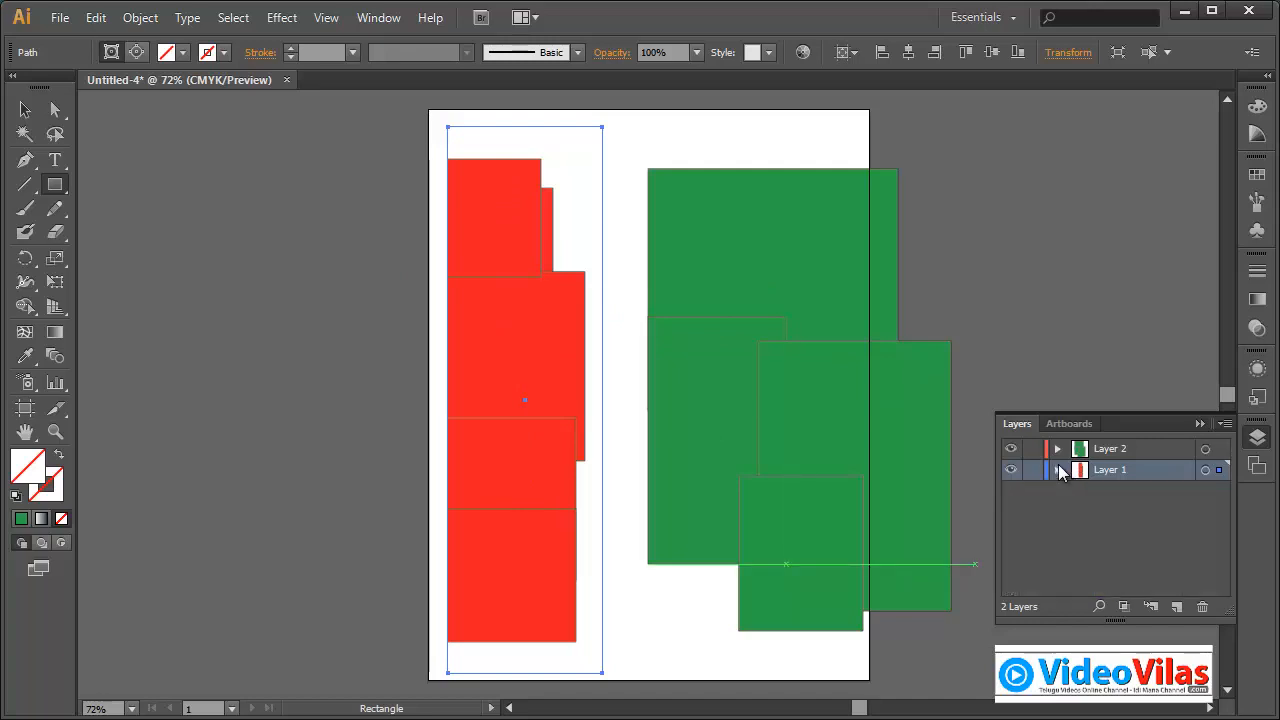
Close the clipping mask document without saving and create a Letter-size print document with one portrait artboard.
click(287, 80)
click(736, 404)
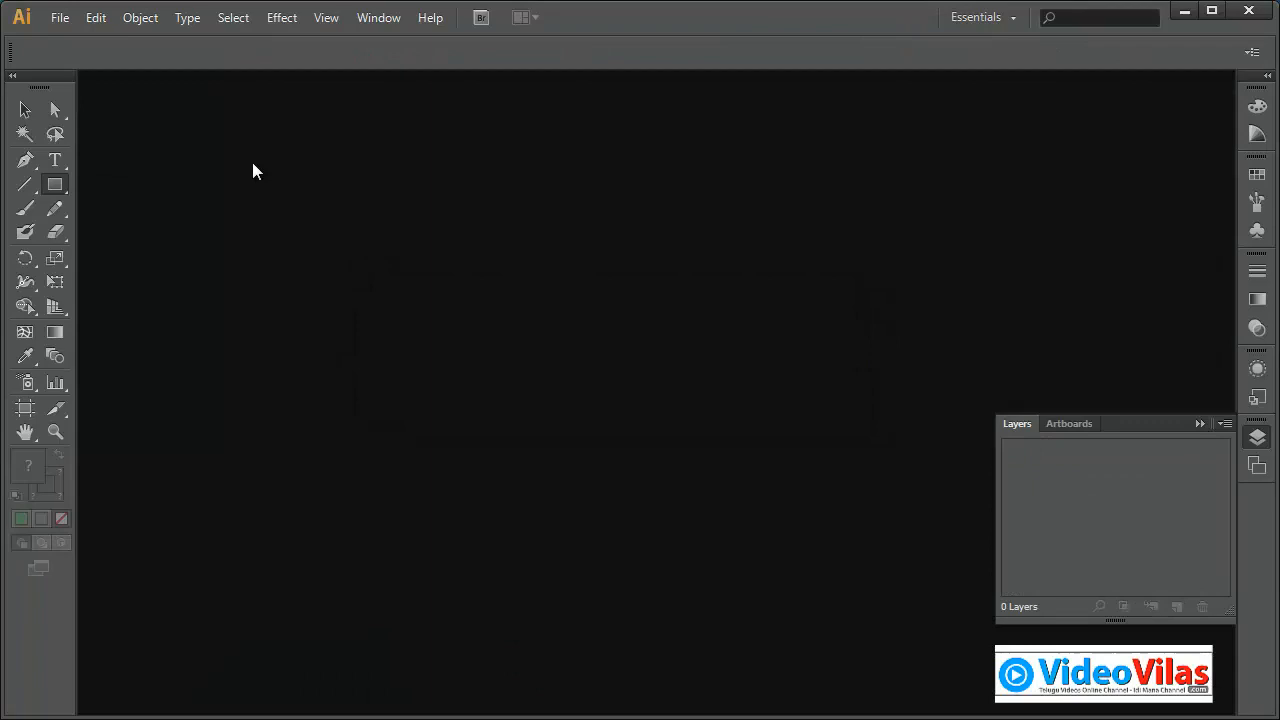
click(61, 20)
click(75, 38)
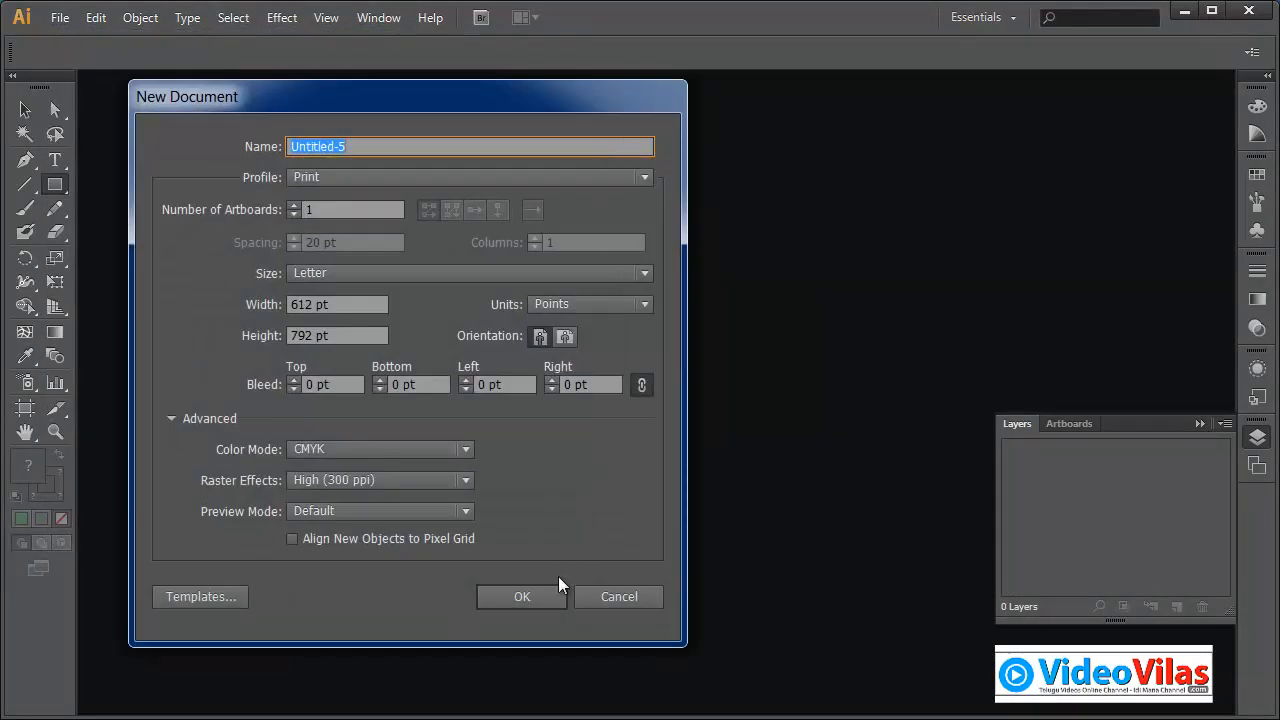
click(546, 599)
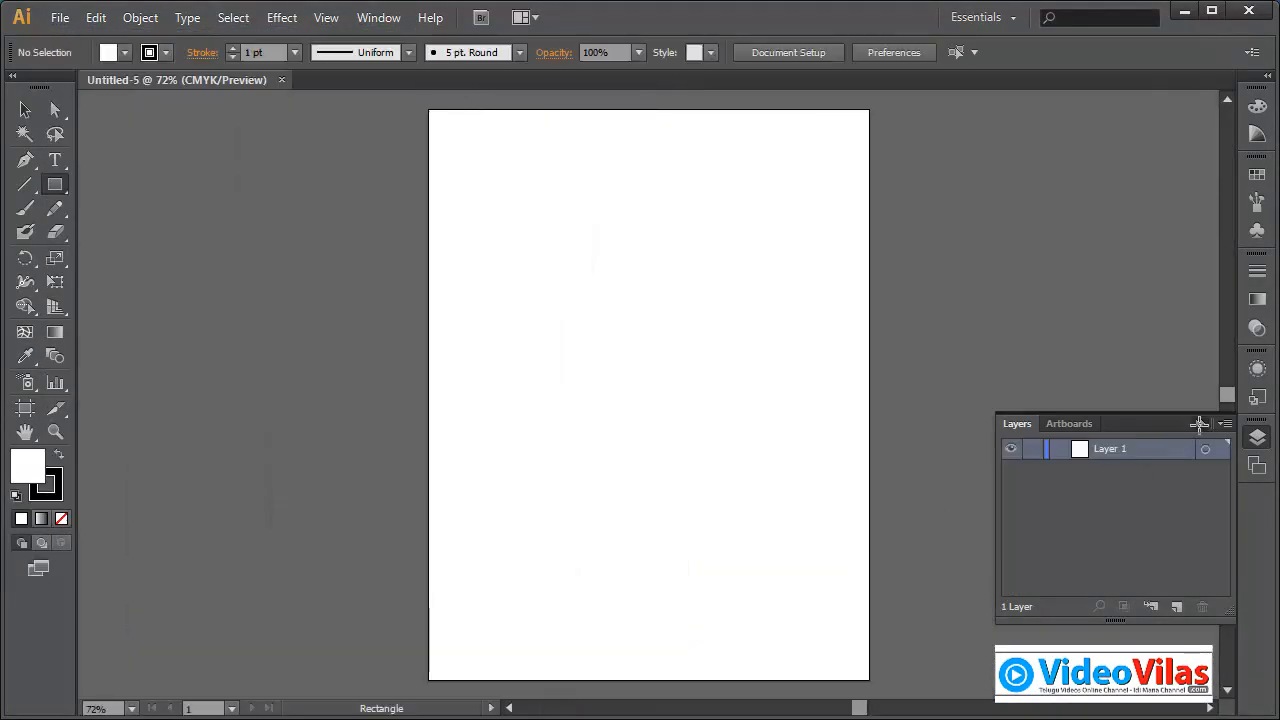
View the new document's default graphic styles and the available effects.
click(1257, 438)
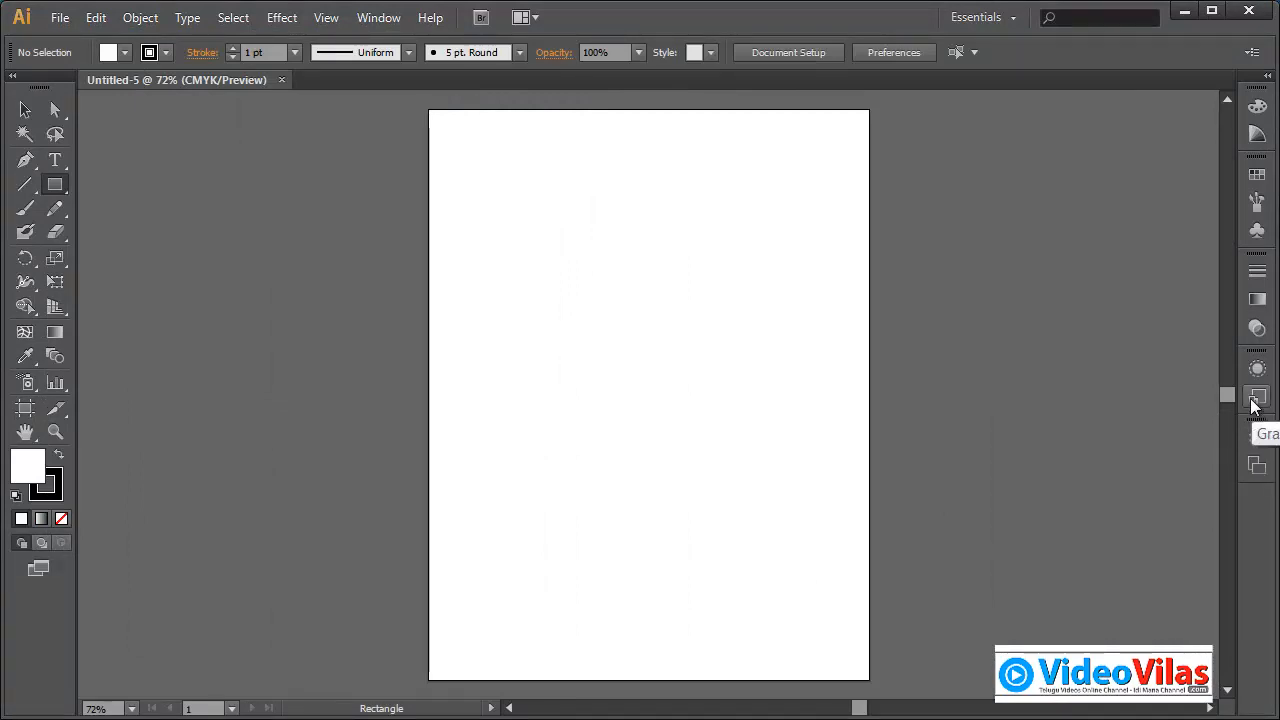
click(1252, 400)
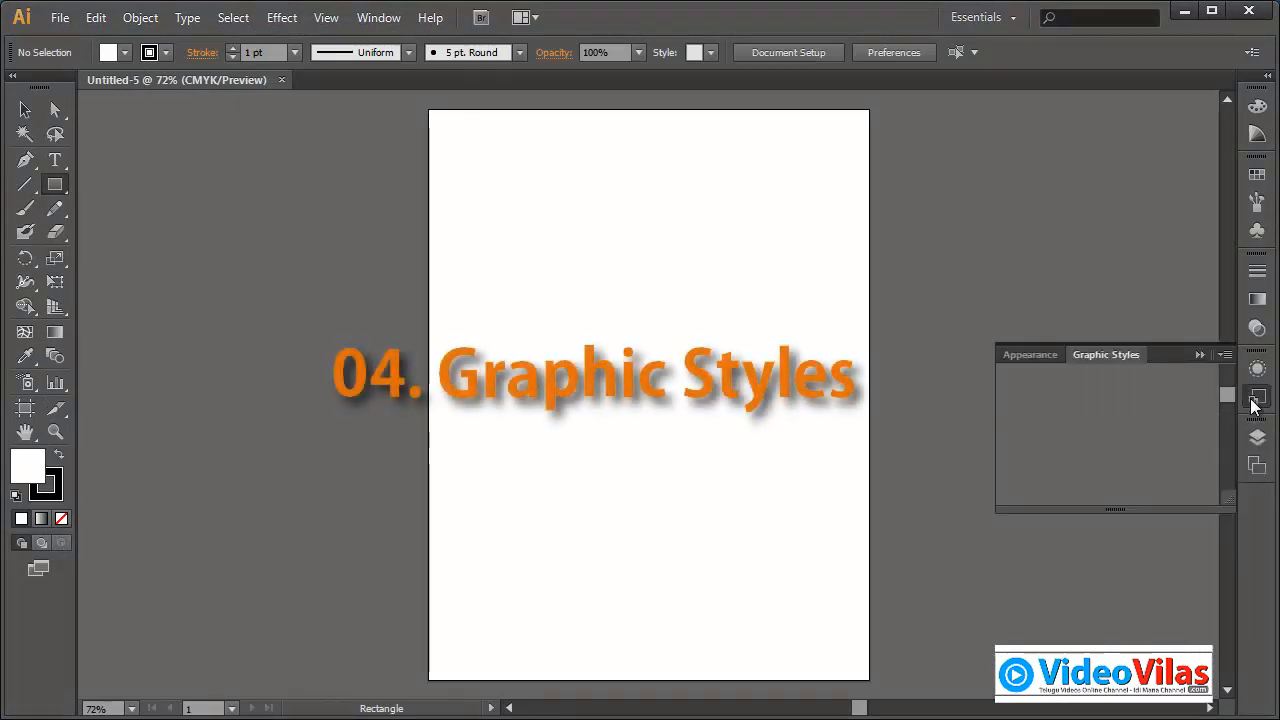
click(282, 17)
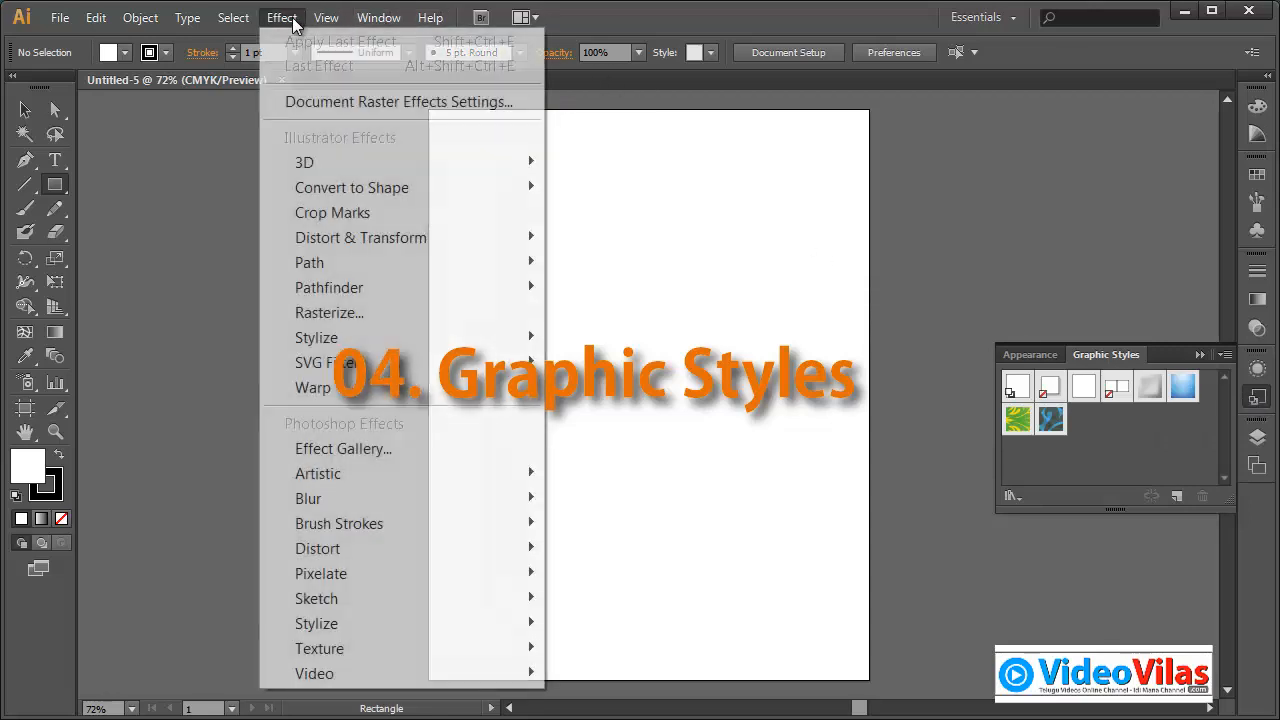
click(1204, 362)
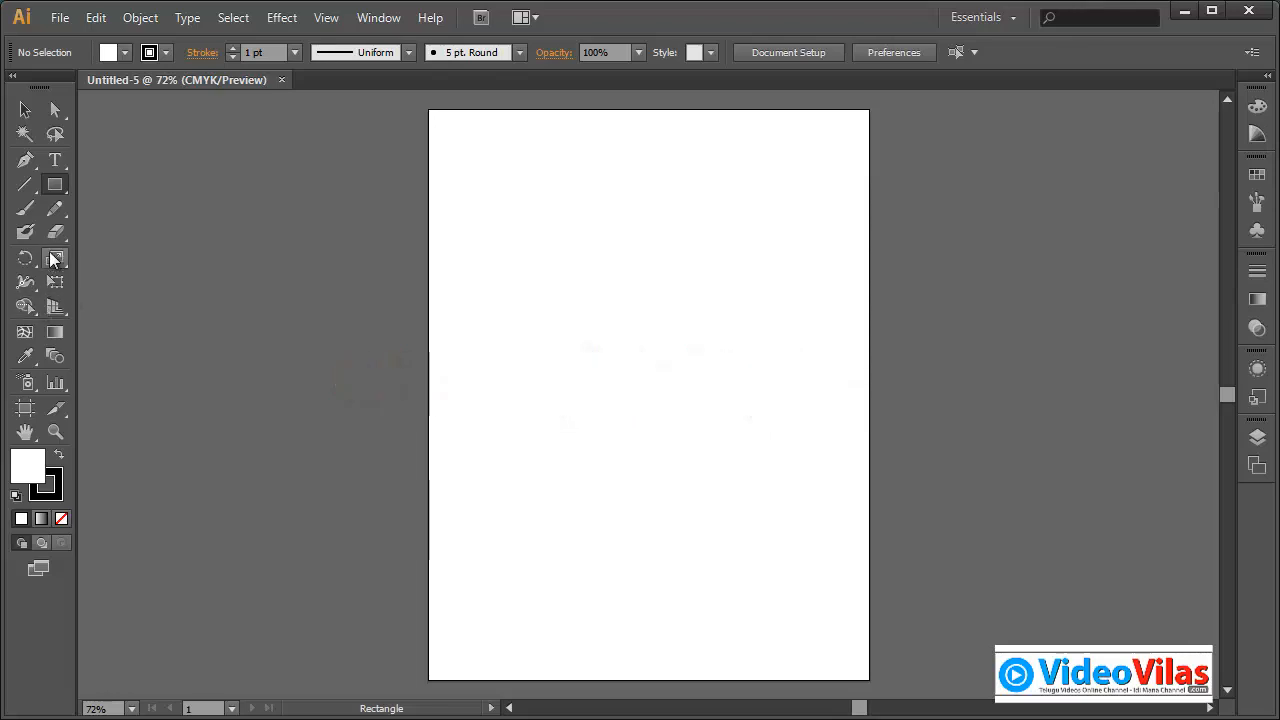
Draw a five-pointed star in the upper middle of the artboard with the Star tool.
click(55, 185)
click(140, 279)
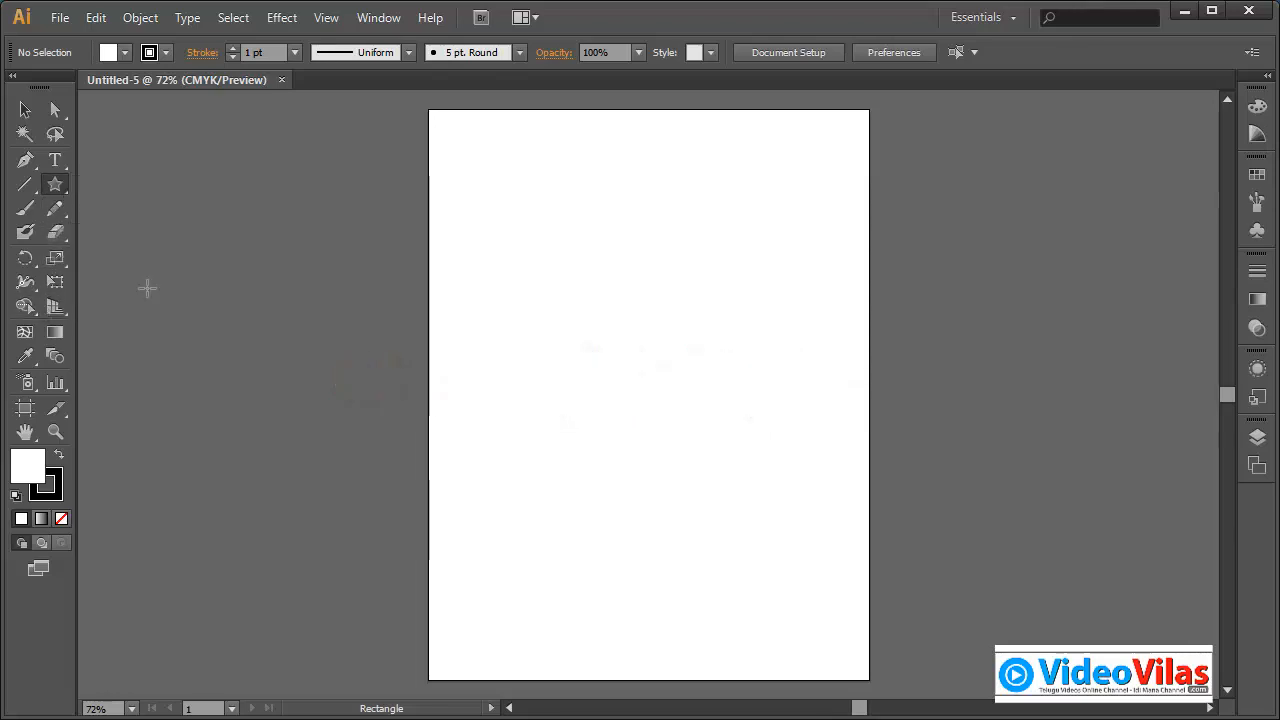
drag(634, 268, 681, 328)
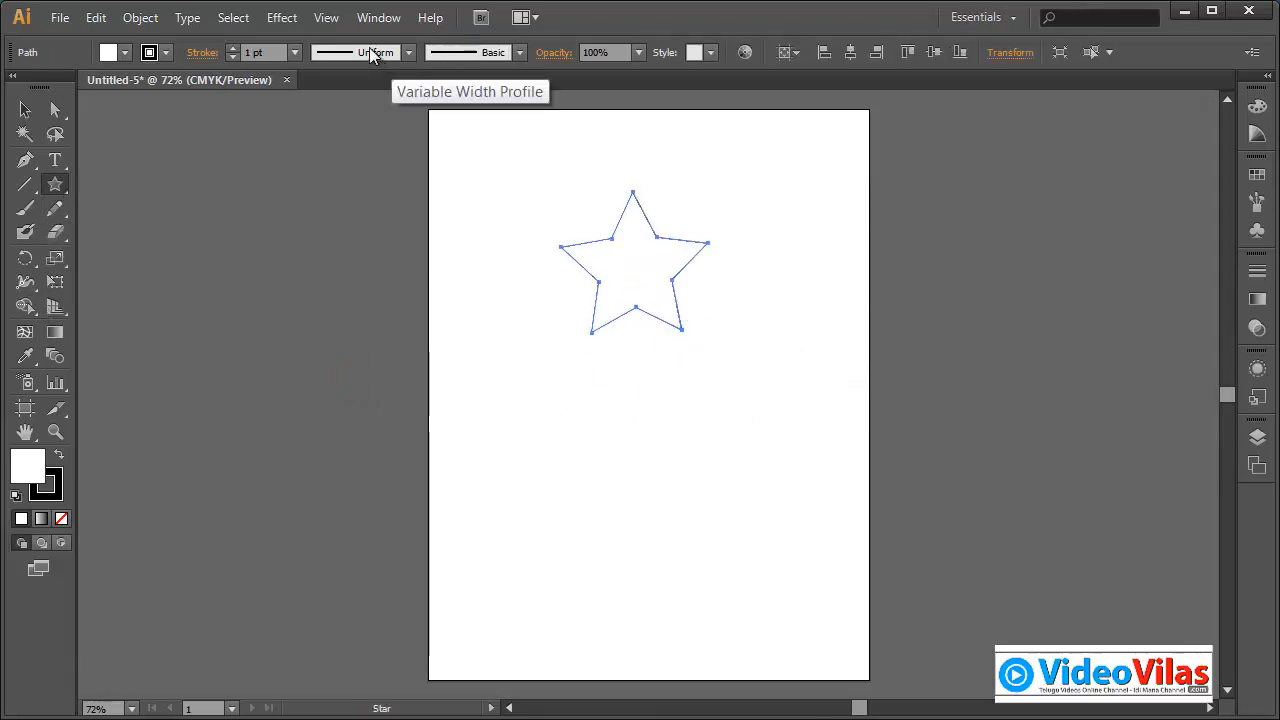
Open the Illuminate Styles graphic style library and place it beside the star.
click(376, 19)
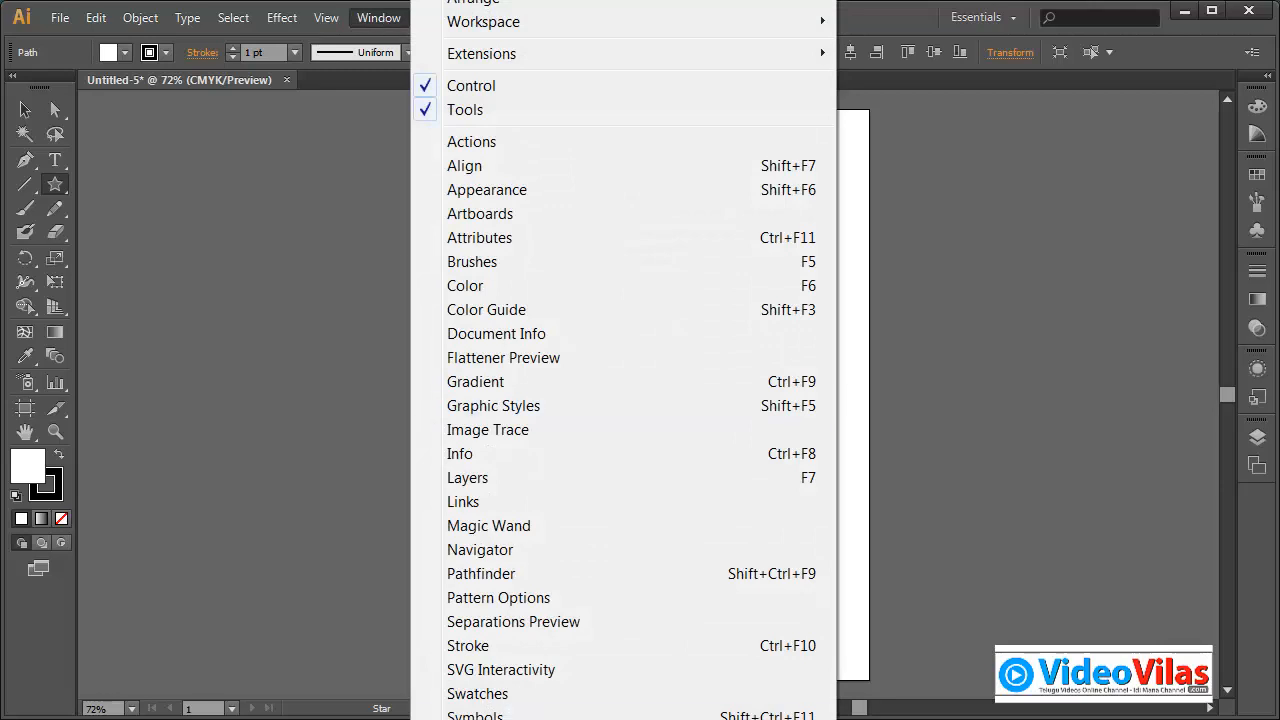
mouse_move(520, 719)
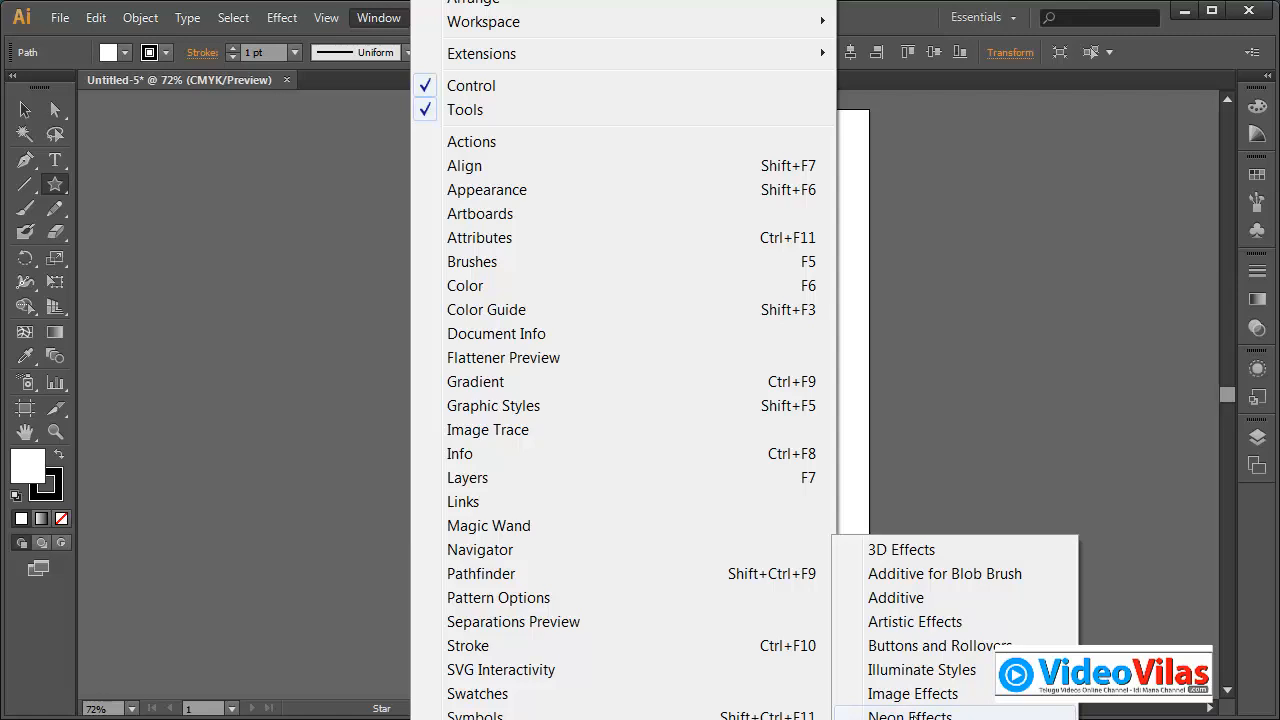
click(922, 670)
drag(519, 425, 930, 234)
Try the Rust Highlight style and several orange, gold and dark grey Illuminate styles on the star.
click(890, 297)
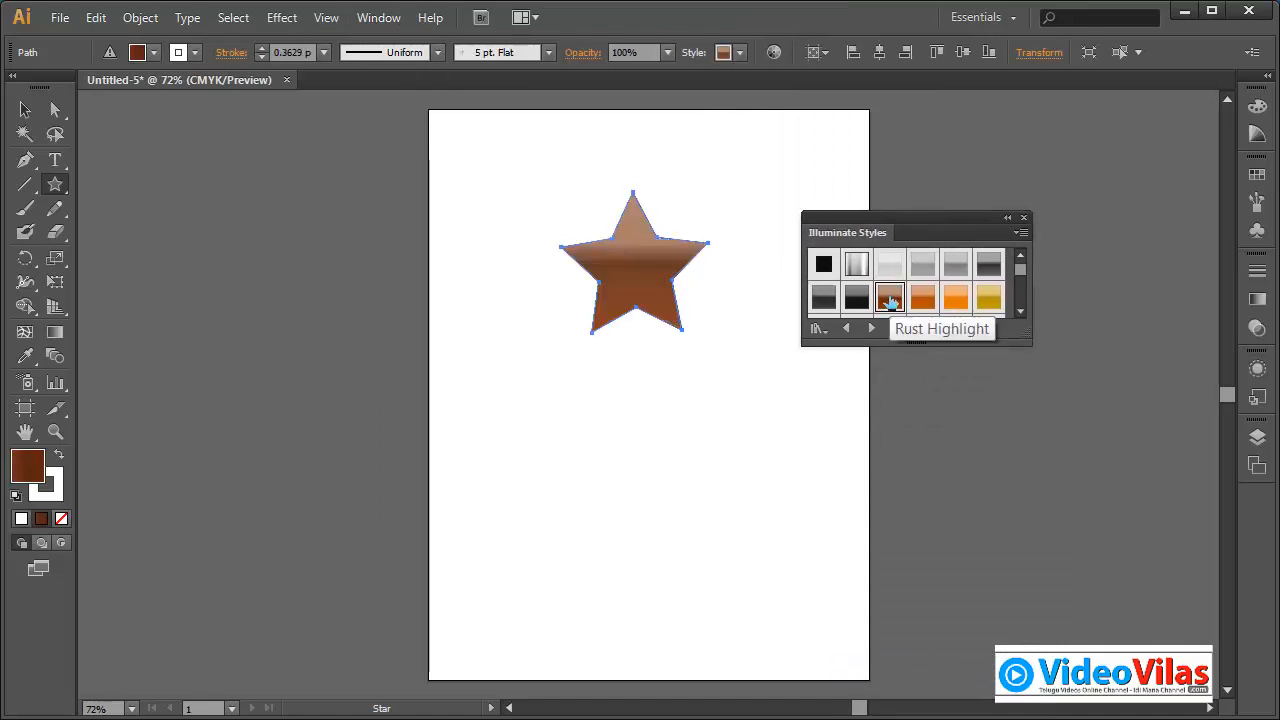
click(922, 297)
click(955, 297)
click(988, 297)
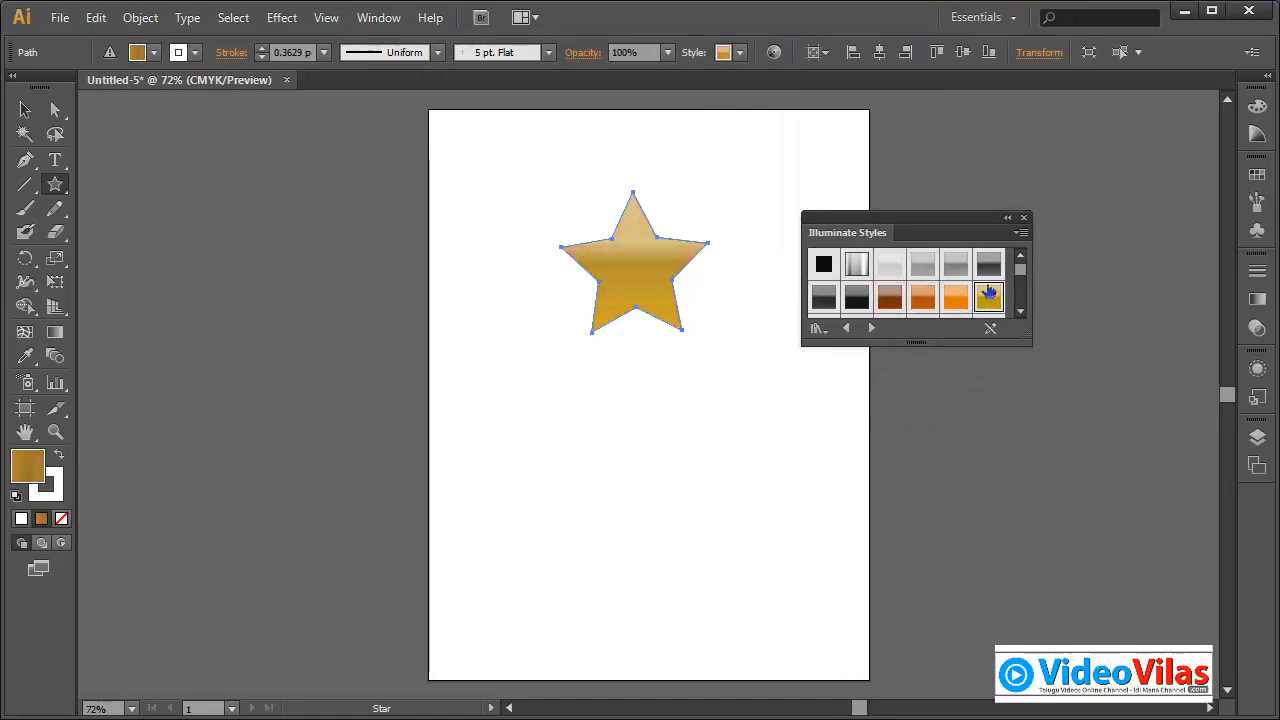
click(988, 264)
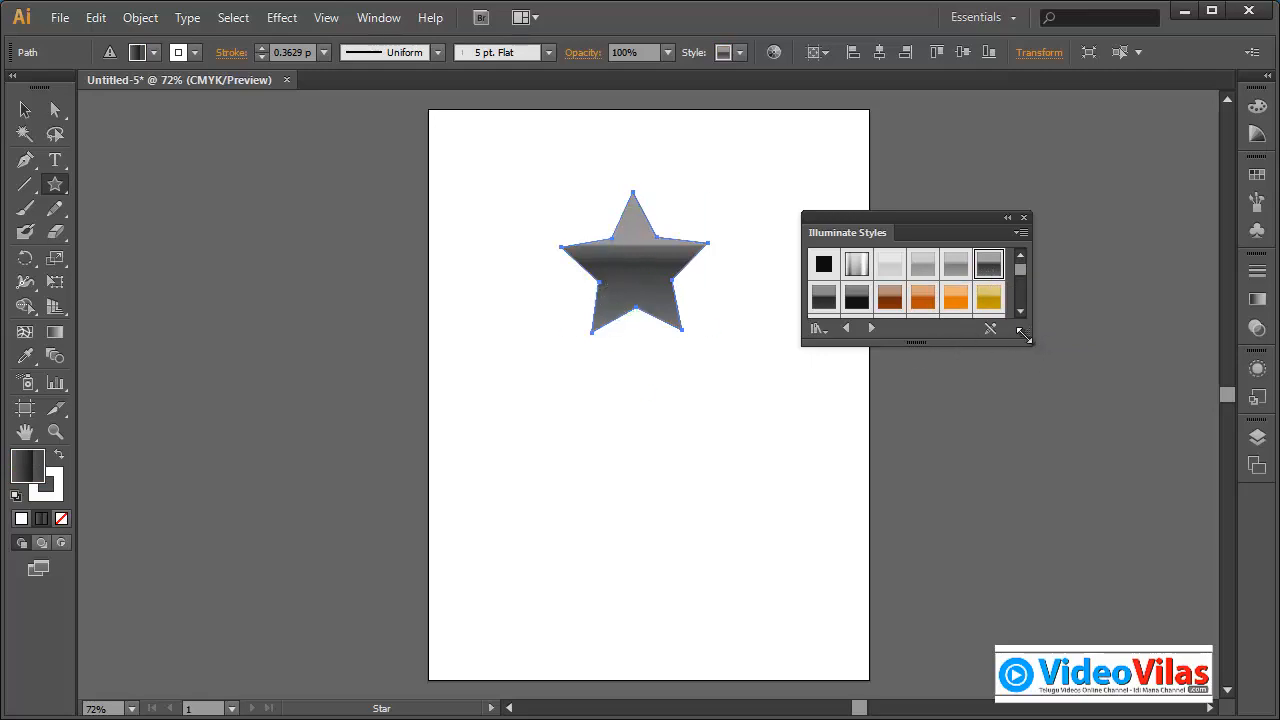
Enlarge the Illuminate Styles library, try Textstyle Reflection and Gold on the star, and apply the silver Special Lighting style.
drag(1023, 334, 1054, 486)
click(924, 333)
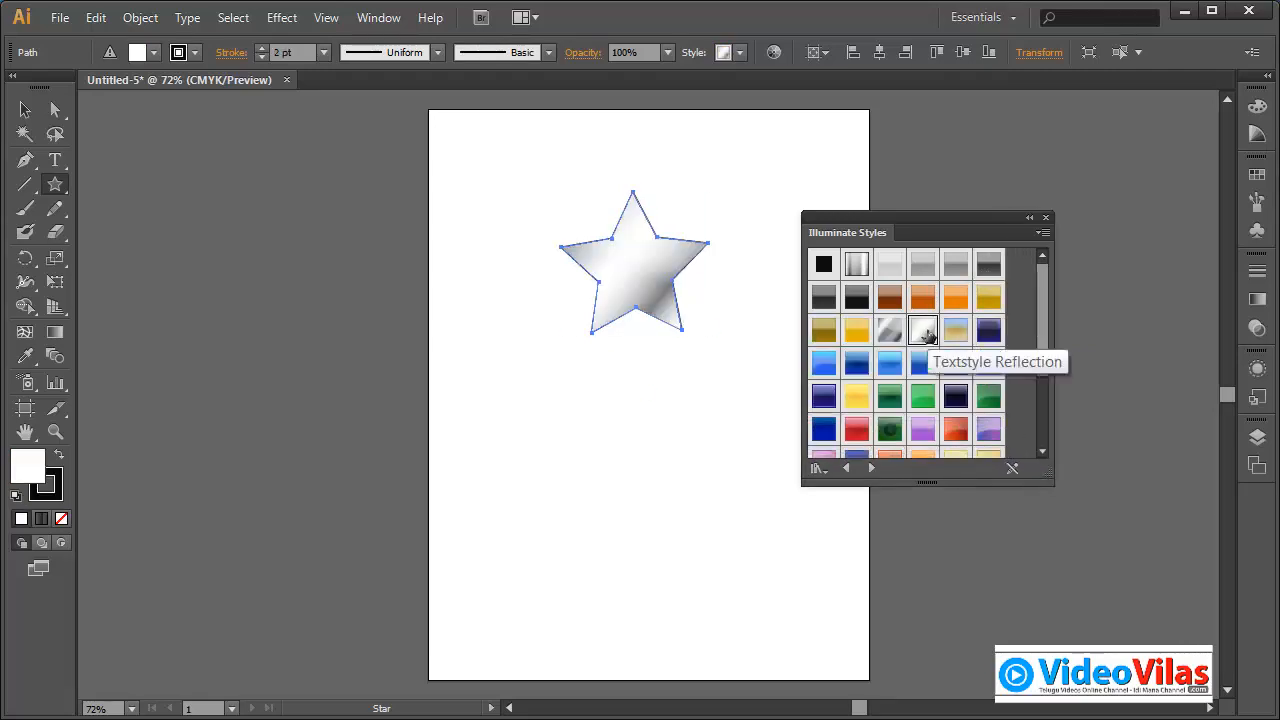
click(889, 330)
click(857, 330)
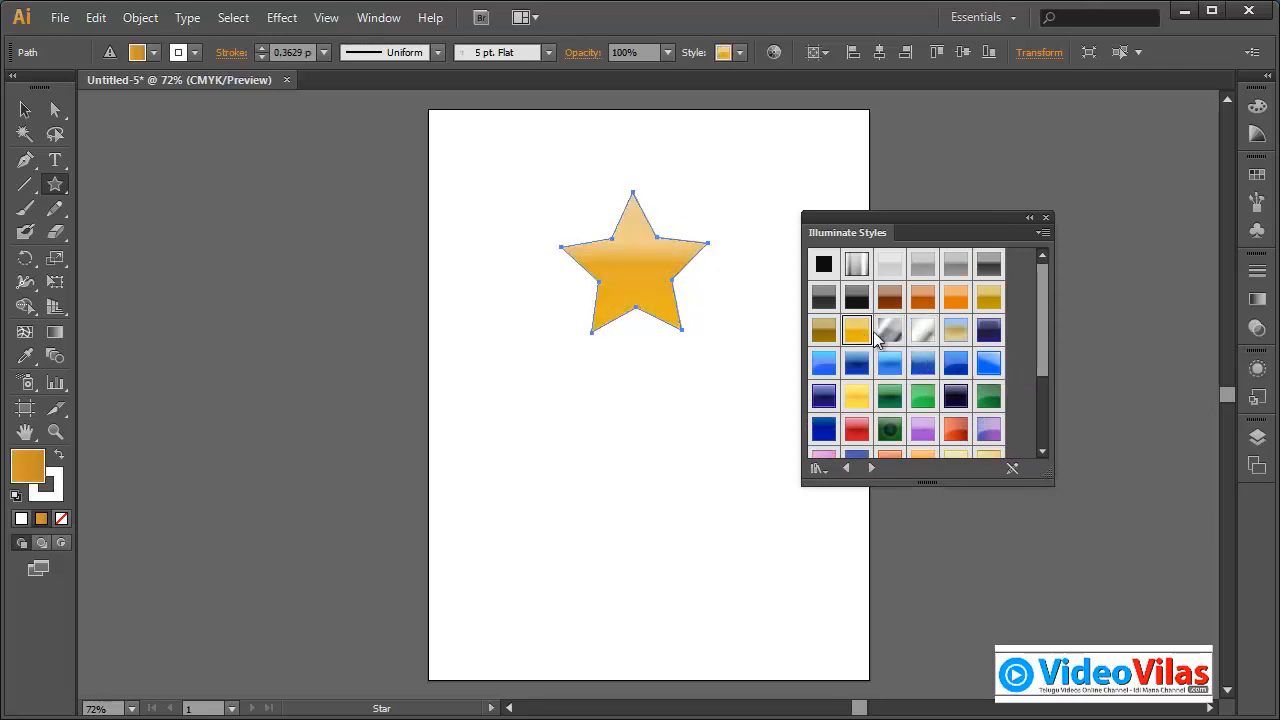
click(877, 340)
Move the Illuminate Styles library away from the star, and detach and enlarge the document's graphic styles on the star's other side.
click(25, 110)
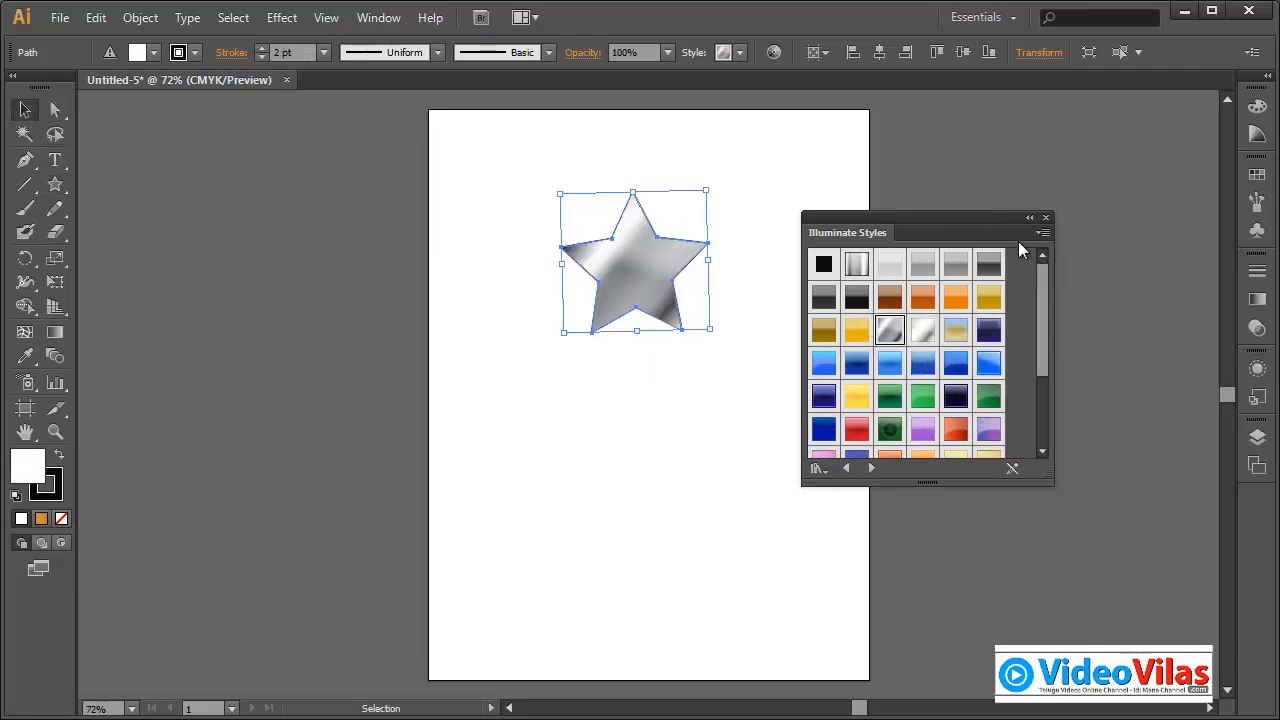
drag(1004, 216, 1115, 128)
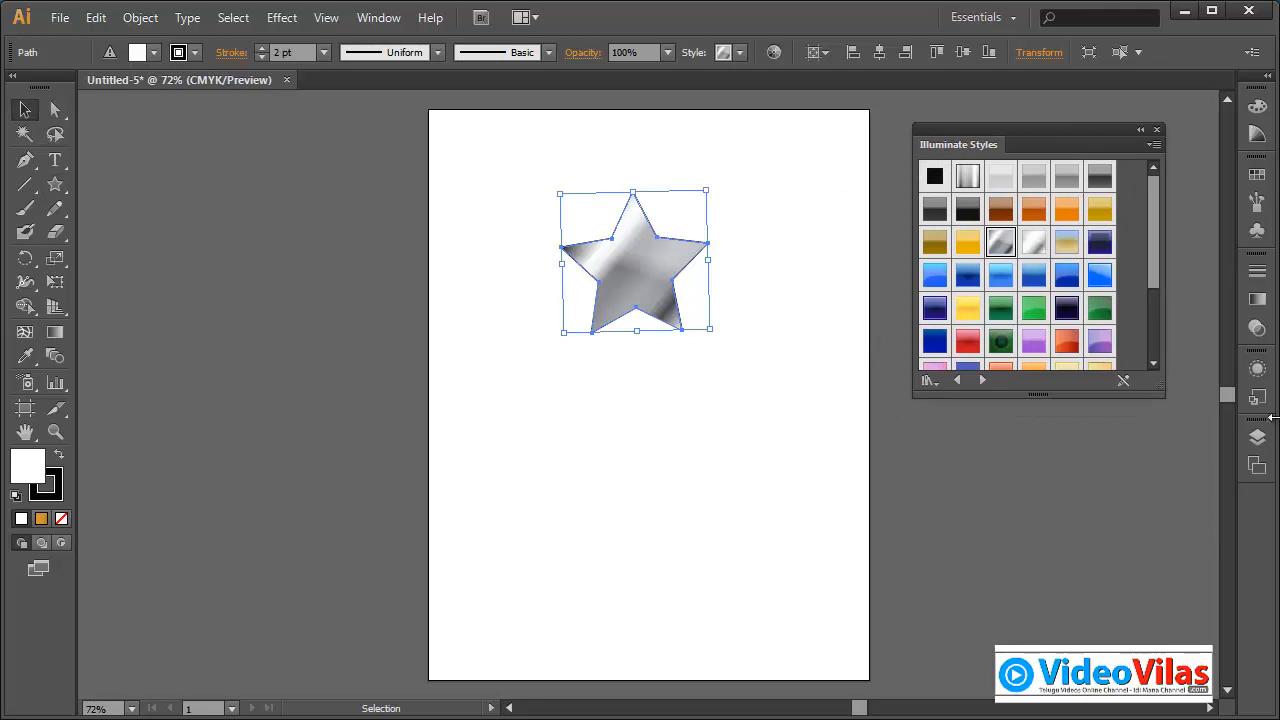
click(1258, 370)
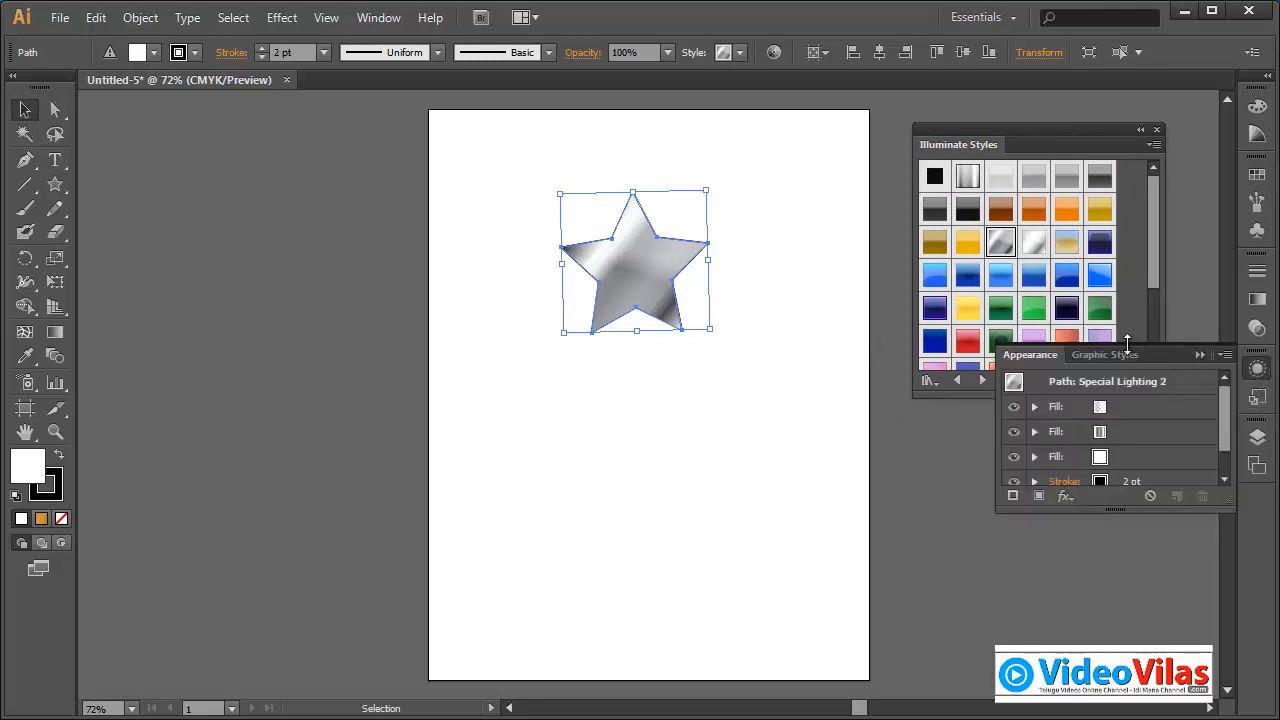
click(1100, 355)
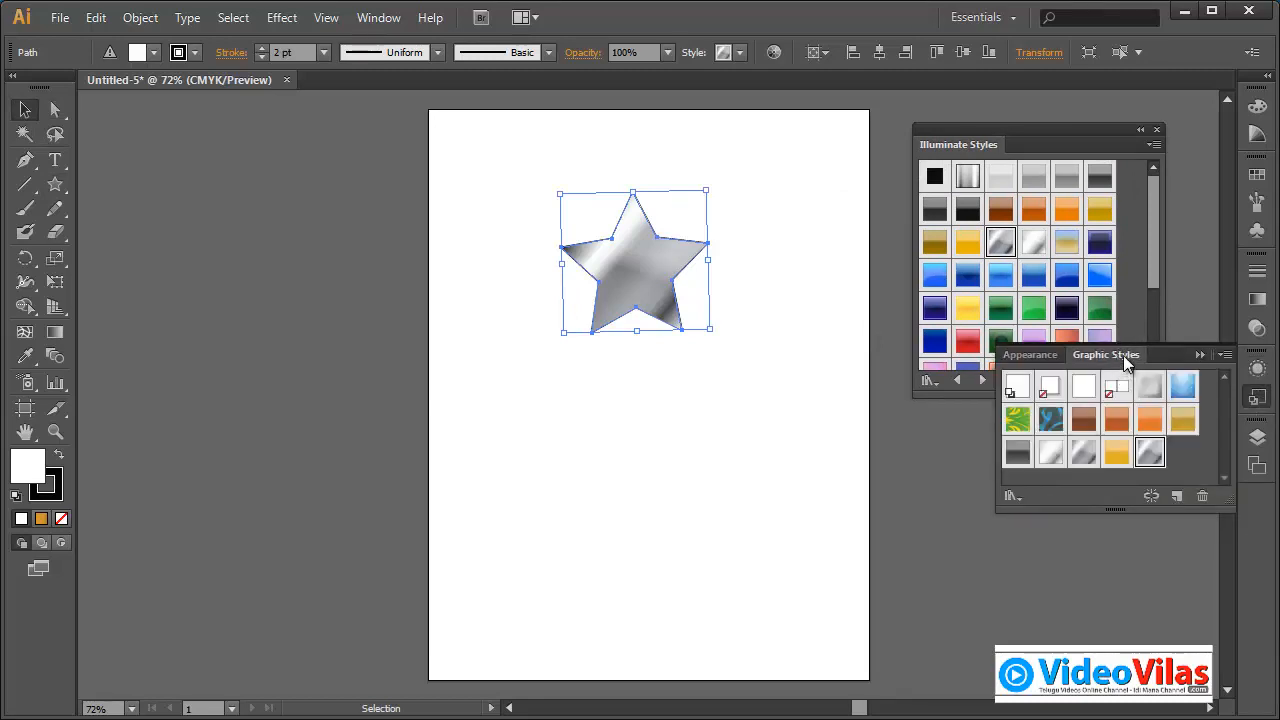
drag(1123, 355, 315, 255)
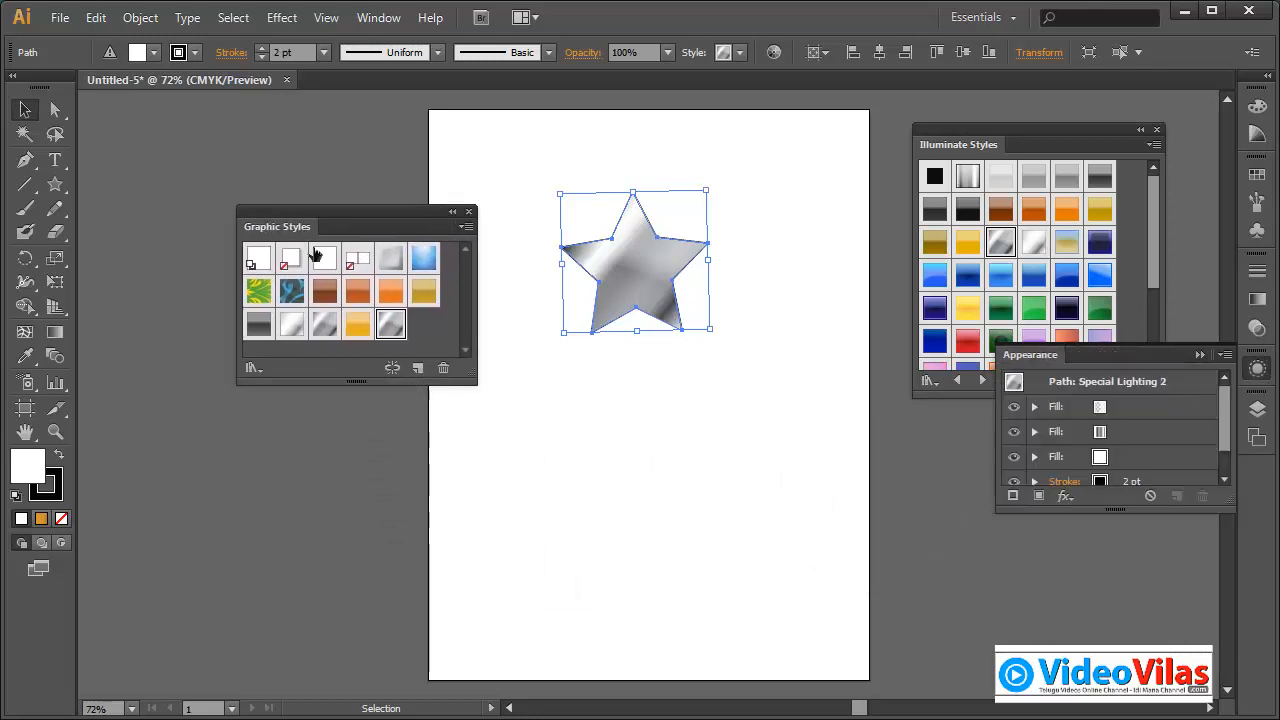
drag(472, 385, 510, 508)
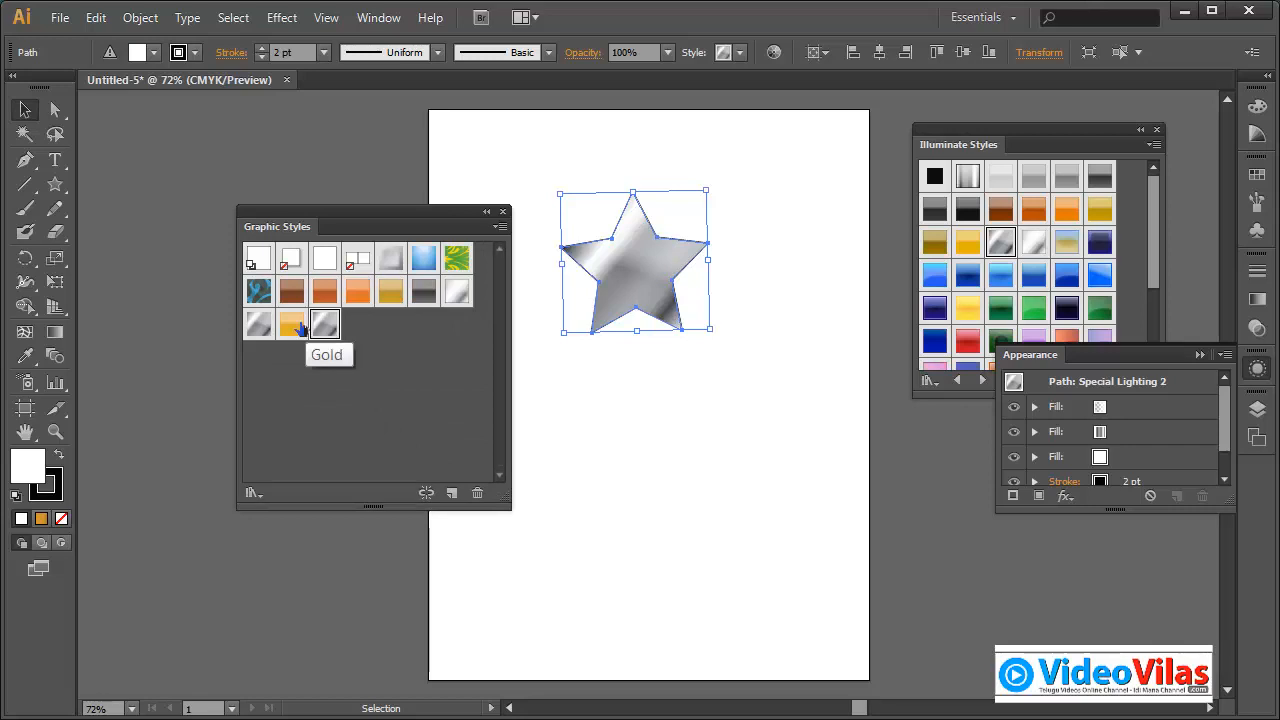
Try the default, Drop Shadow and Bevel Soft graphic styles on the star, and reapply Special Lighting 2.
click(258, 261)
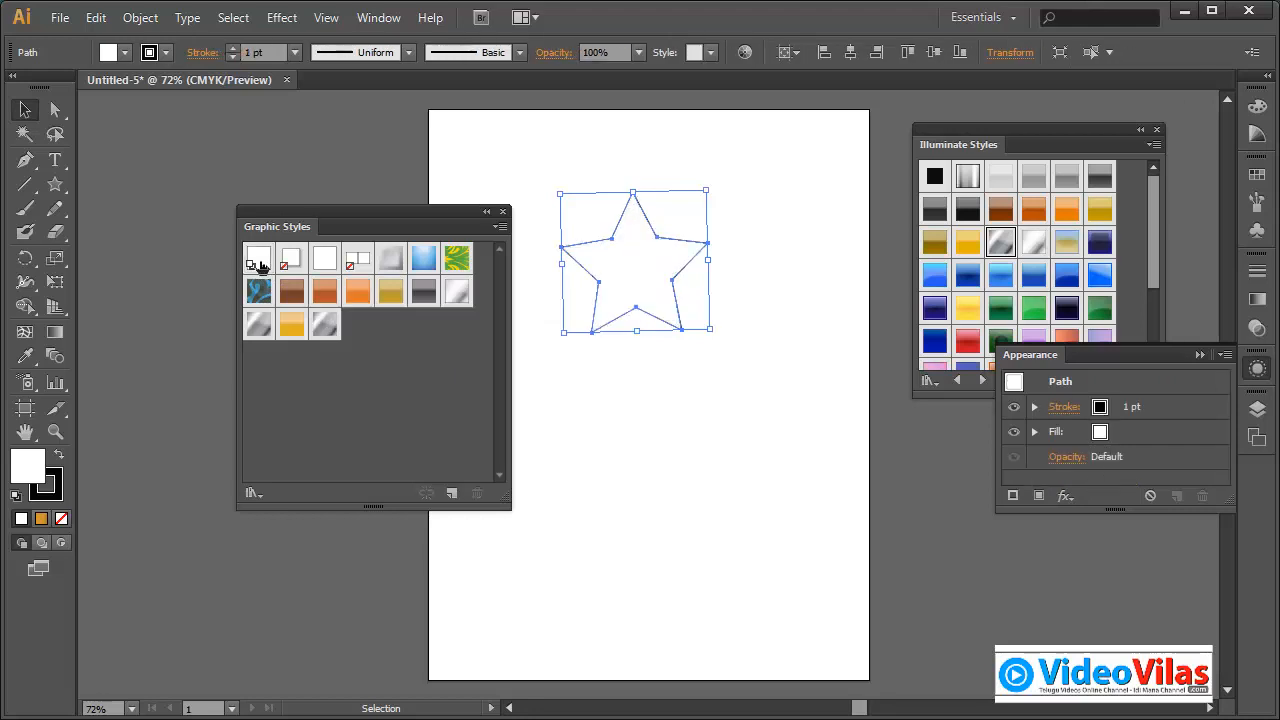
click(293, 263)
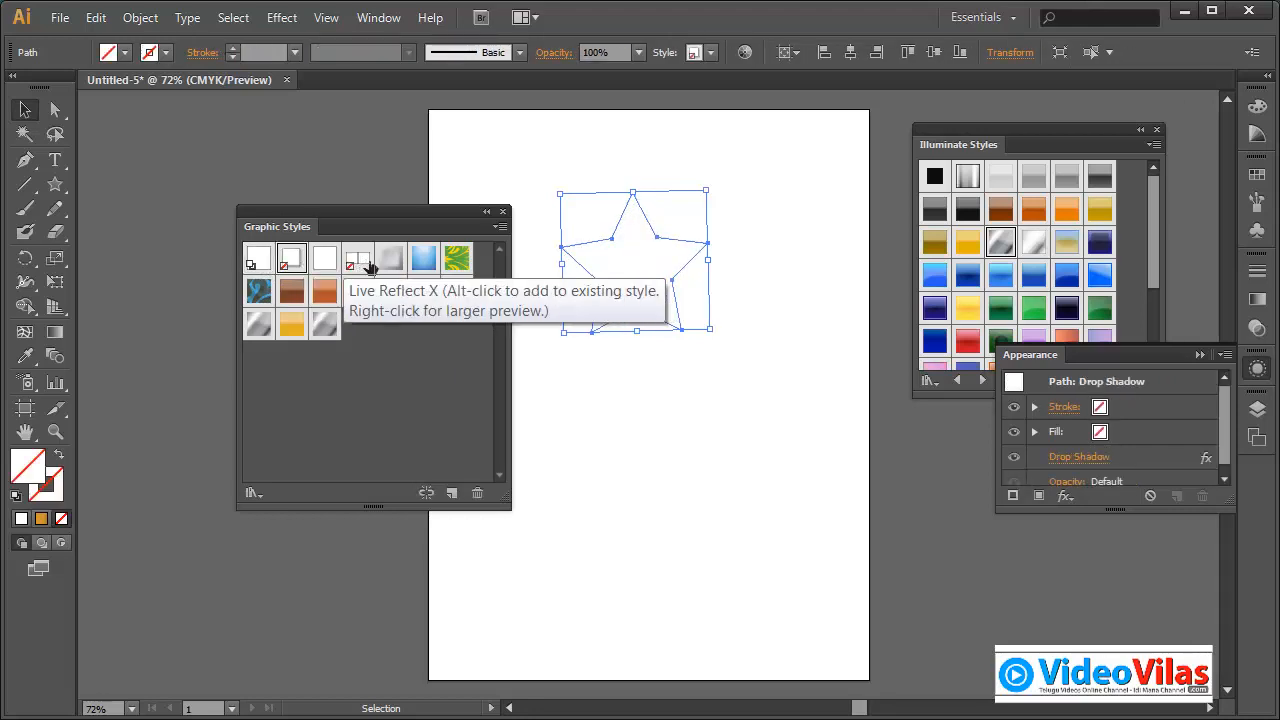
click(391, 260)
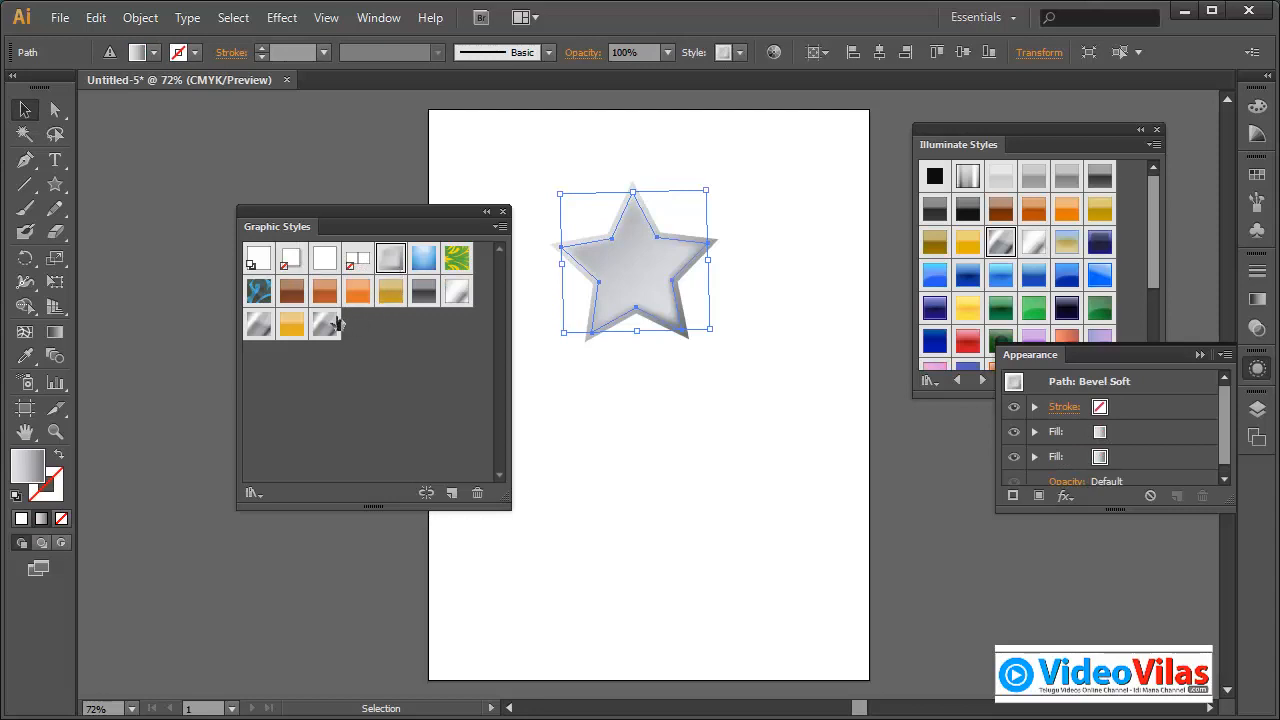
click(323, 326)
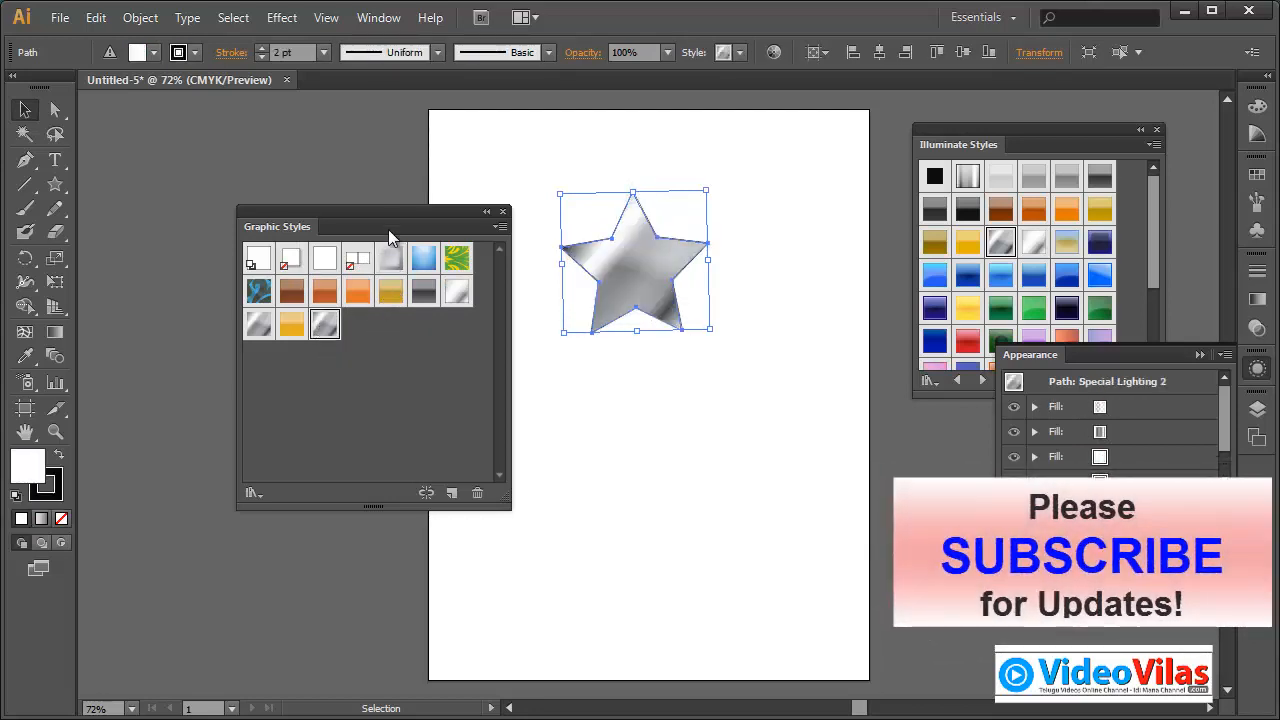
Move the document's detached graphic styles further away from the star and close them.
drag(383, 223, 357, 214)
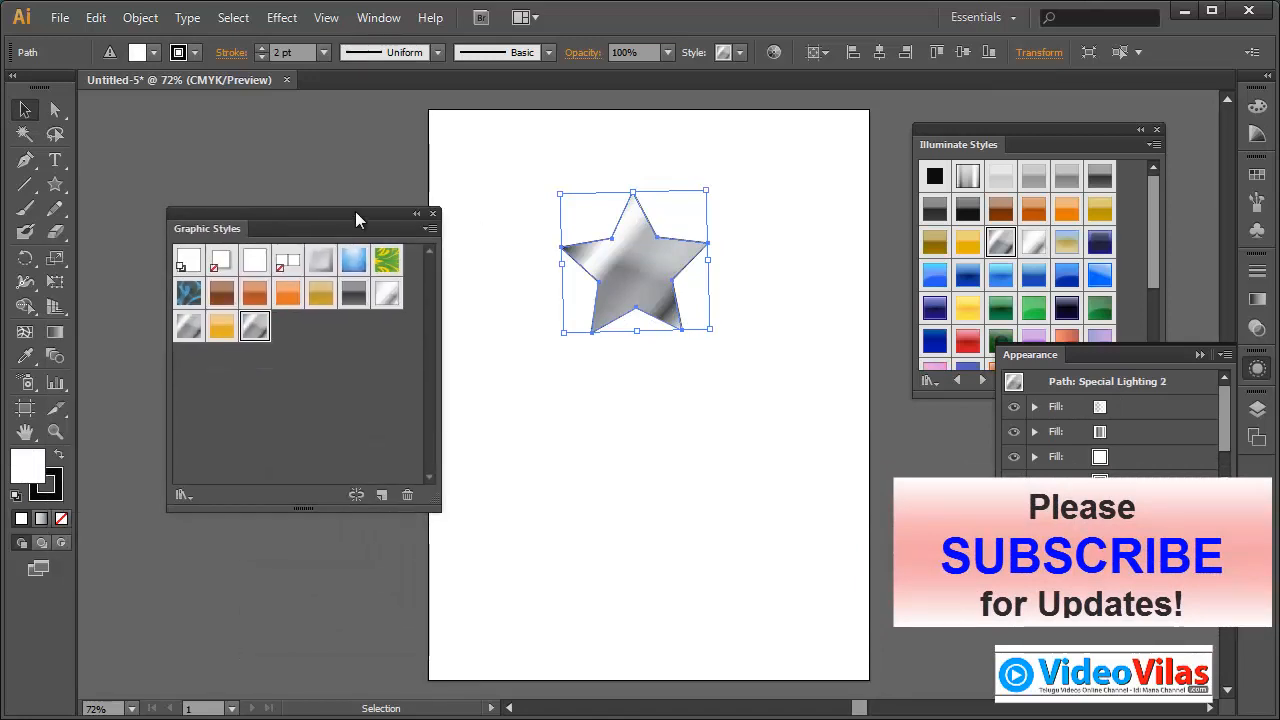
click(433, 214)
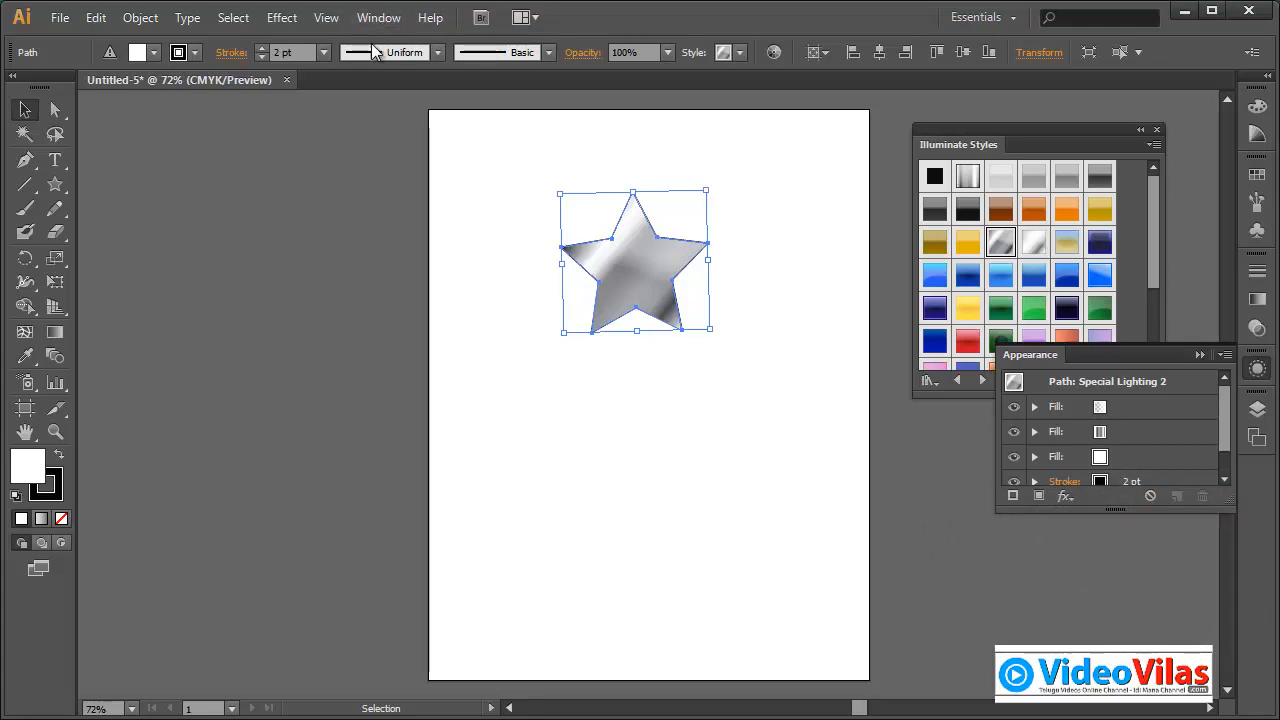
click(282, 18)
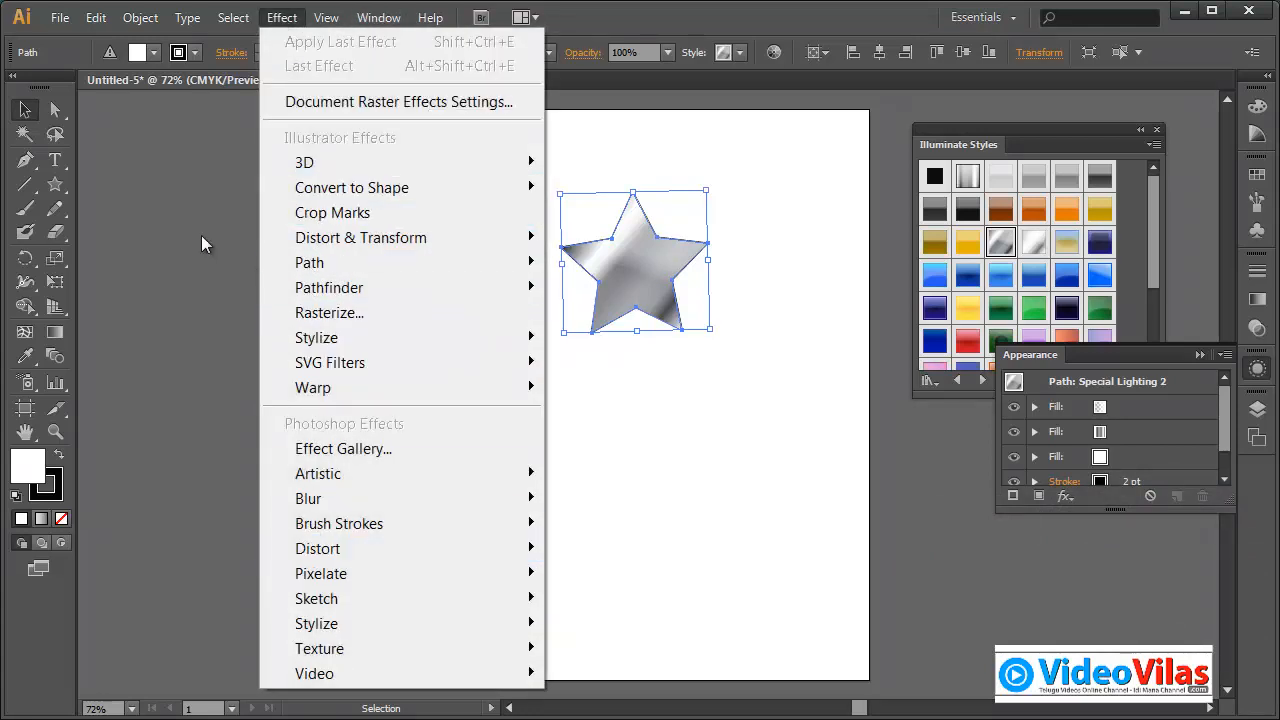
click(308, 245)
click(645, 281)
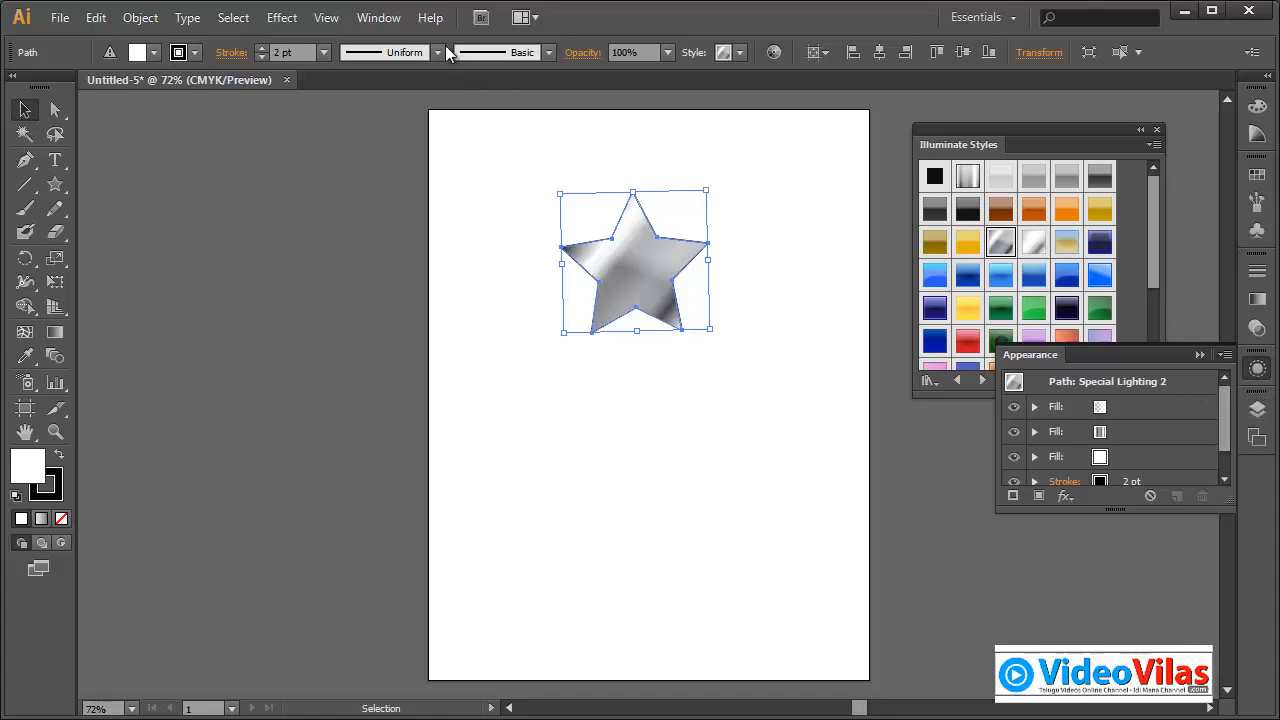
Reopen the document's graphic styles to view them and close them again.
click(378, 17)
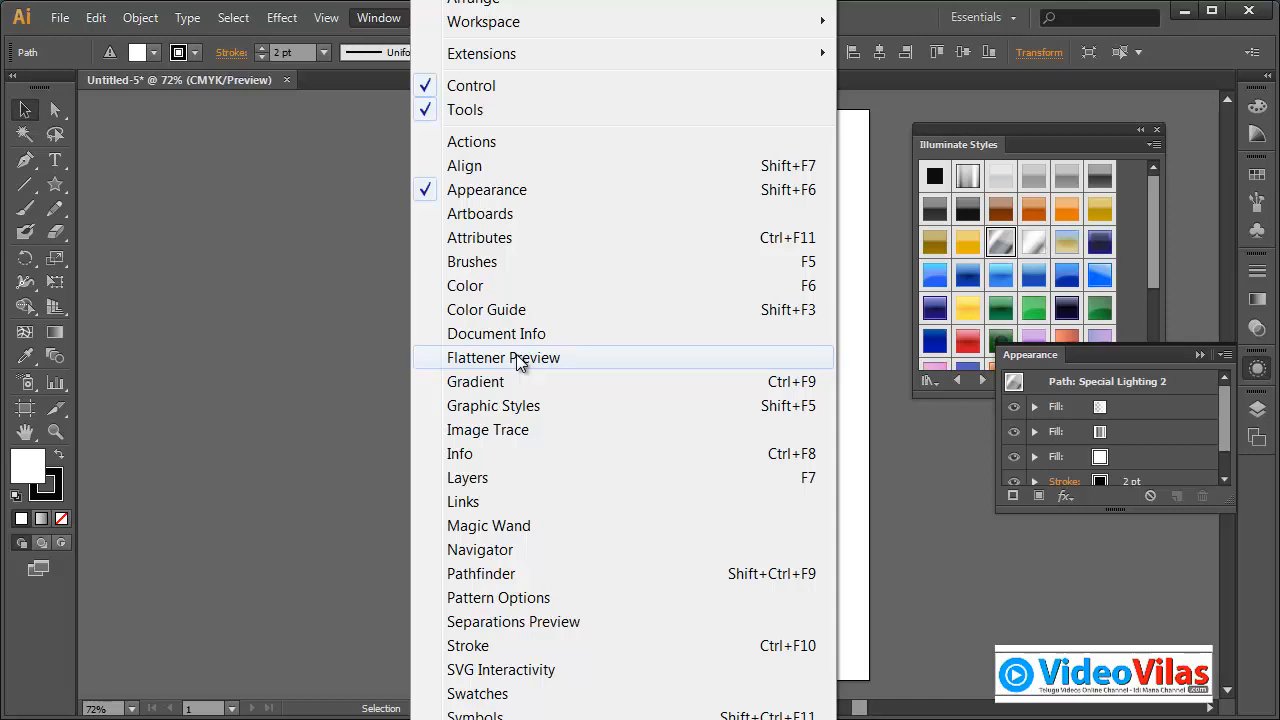
click(518, 406)
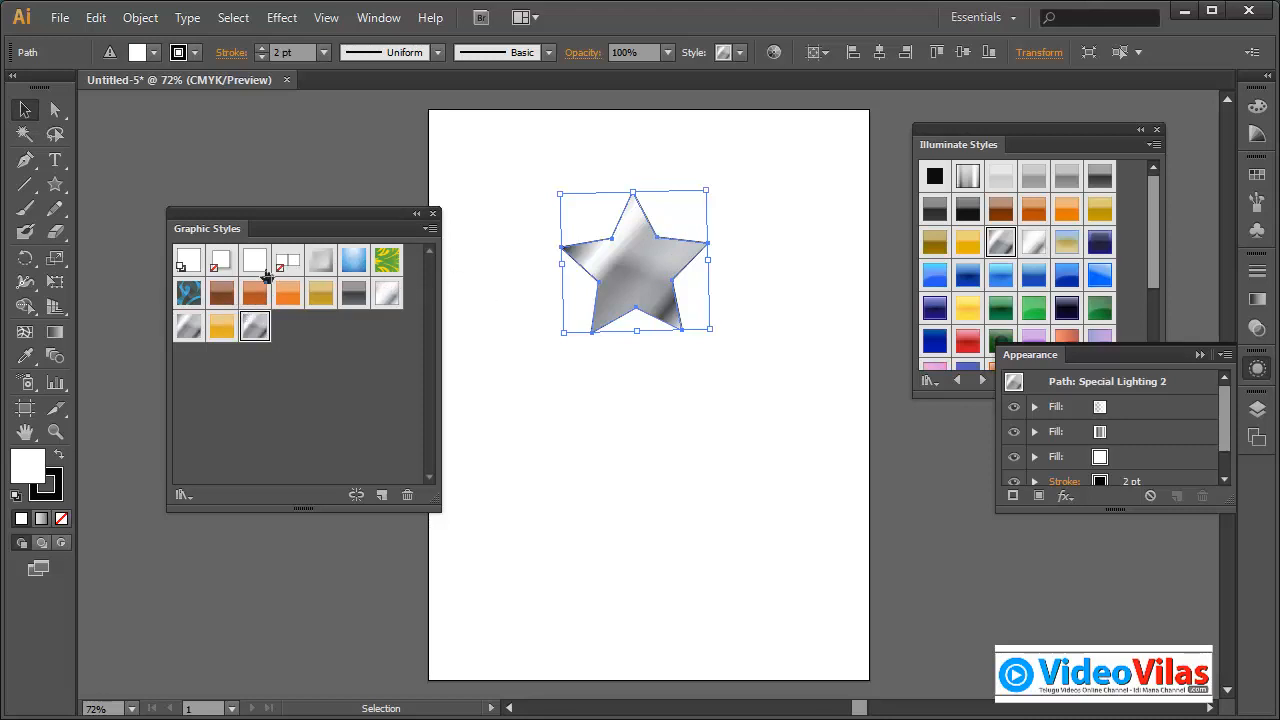
click(433, 214)
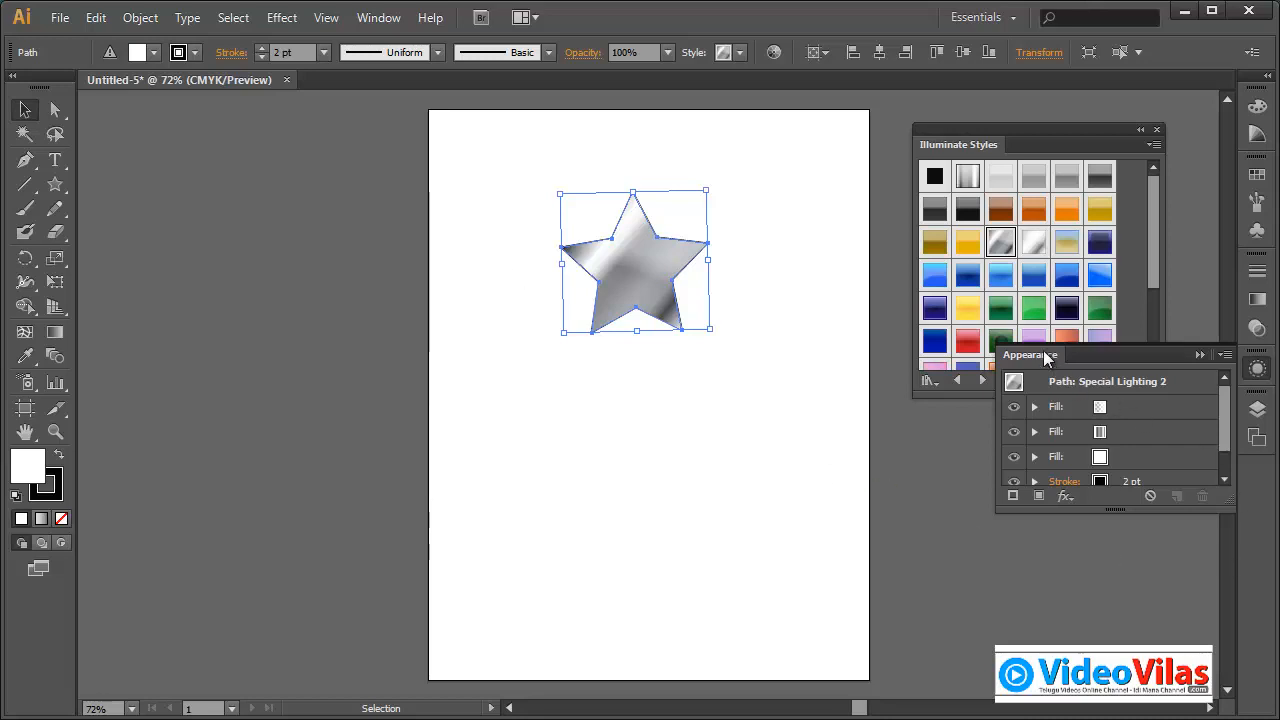
Detach the Appearance panel, close the Illuminate Styles library, and place and enlarge Appearance beside the star.
drag(1045, 357, 296, 323)
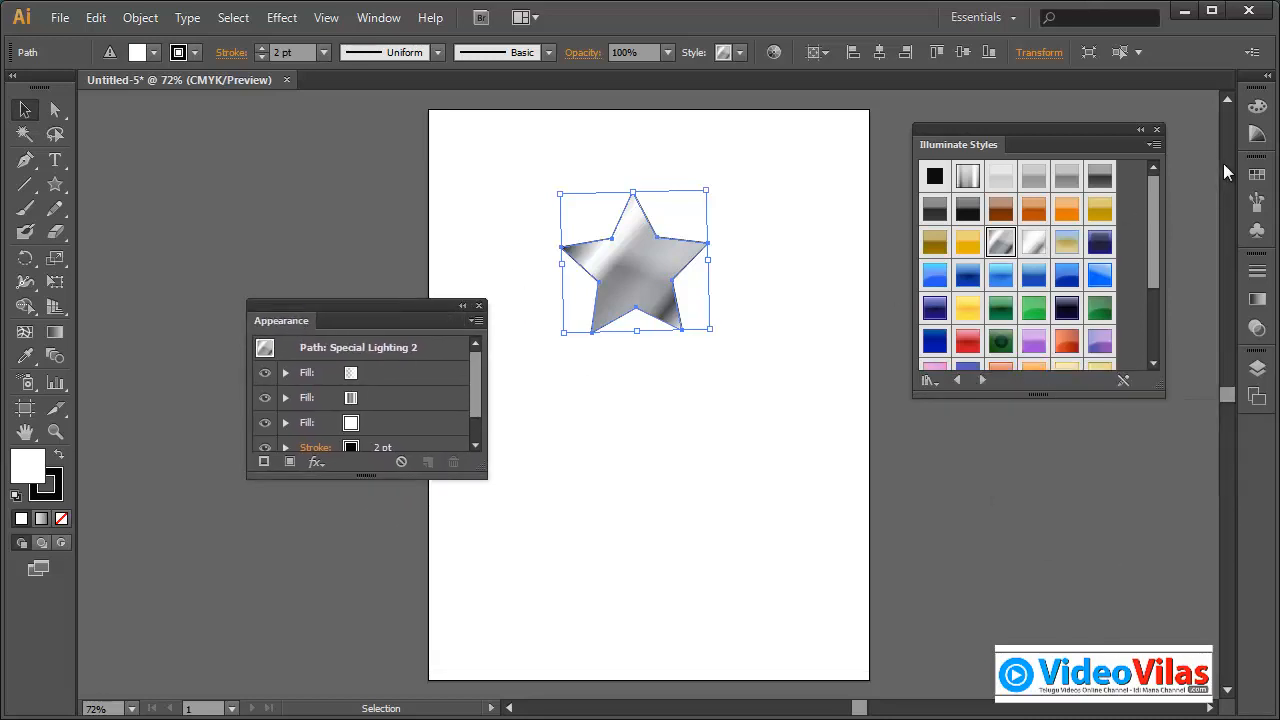
click(1157, 131)
drag(440, 307, 997, 206)
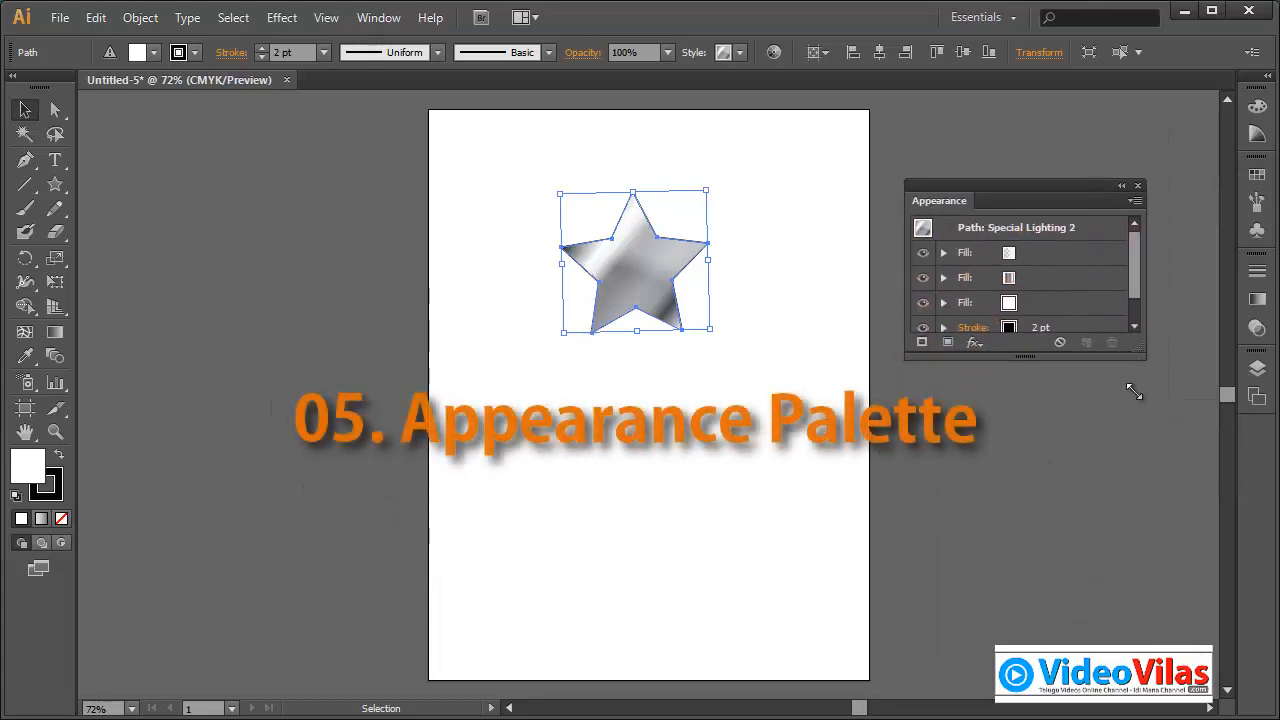
drag(1127, 344, 1135, 562)
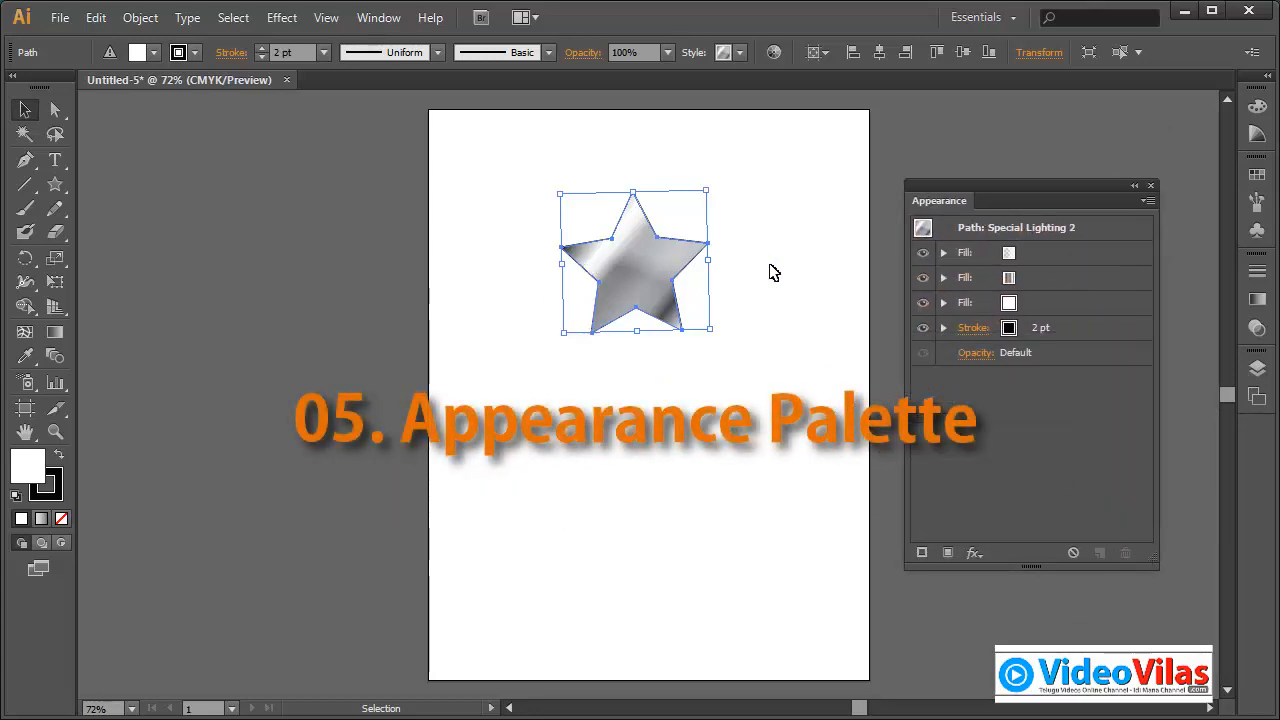
Expand the star's stroke in its appearance attributes, then set its weight to 8 pt and its color to red.
click(941, 327)
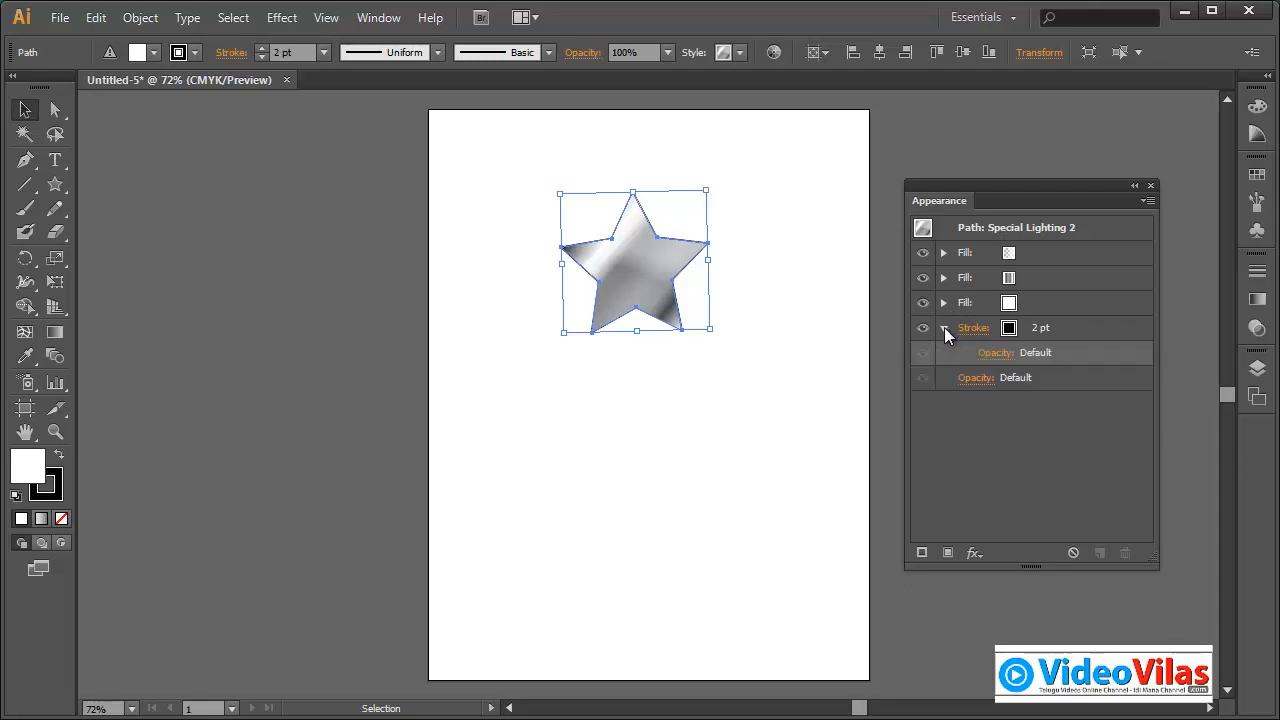
click(1035, 334)
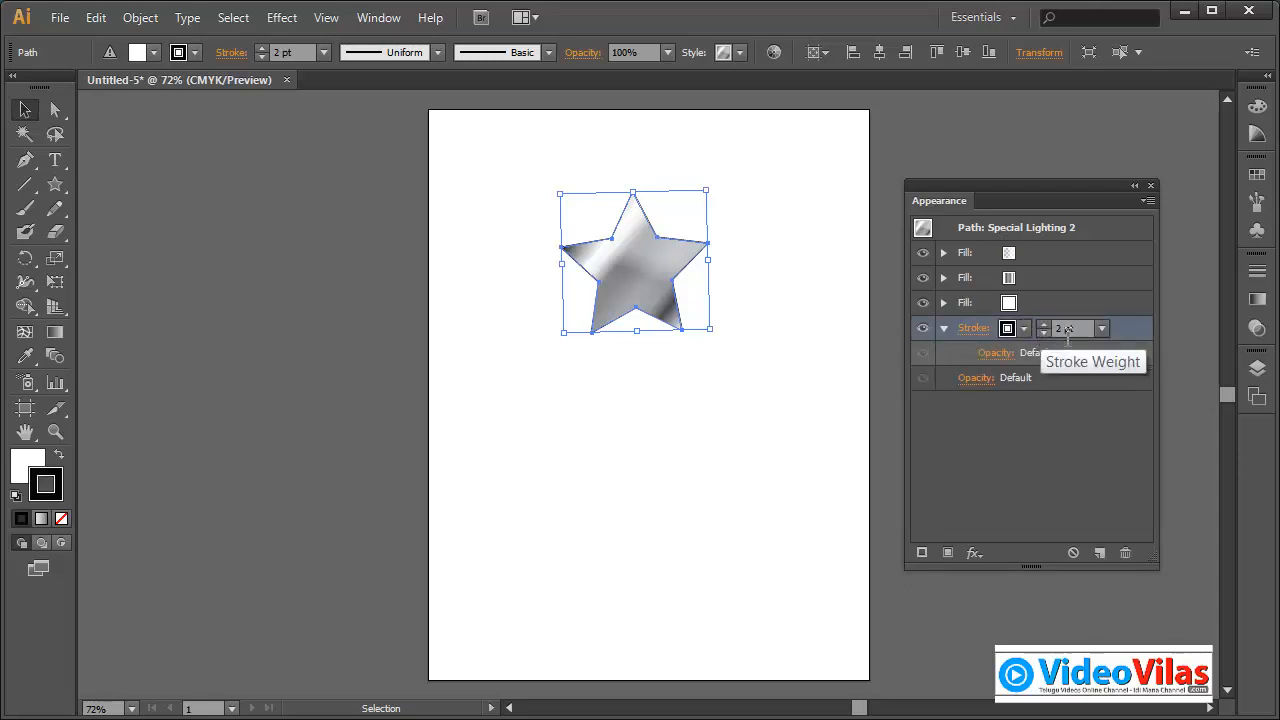
click(1103, 329)
click(1125, 567)
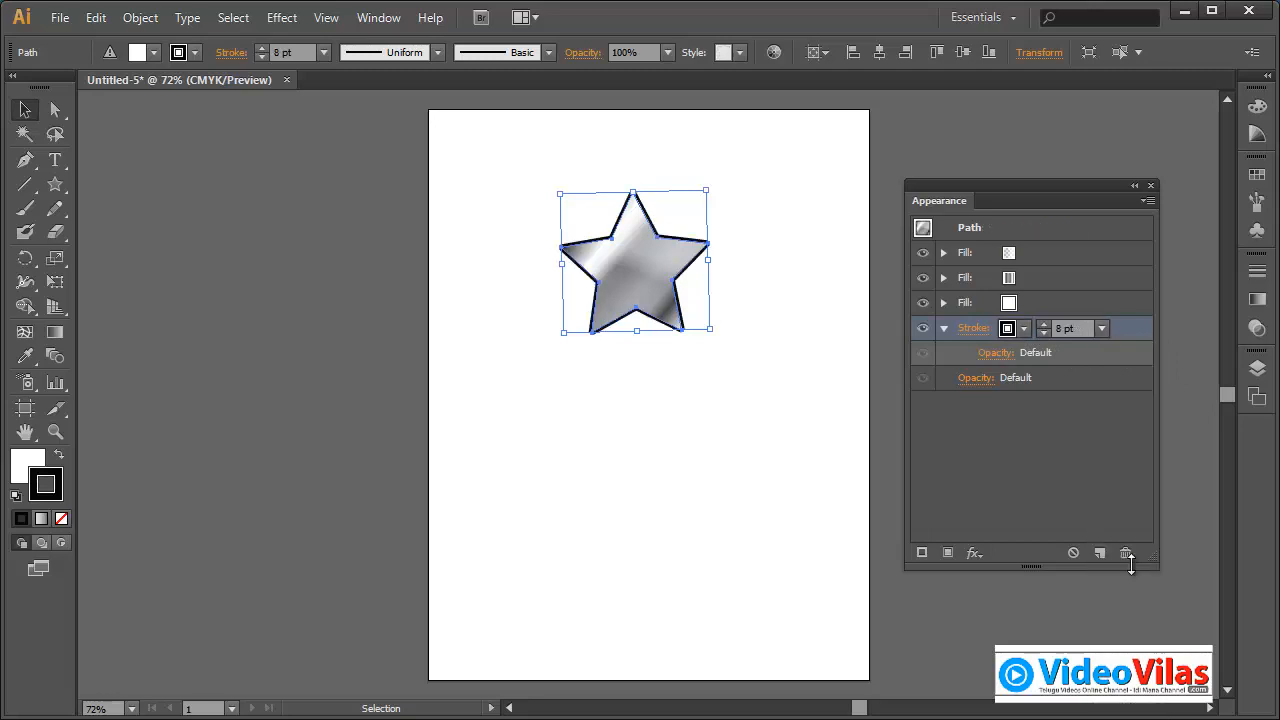
click(1022, 330)
click(958, 366)
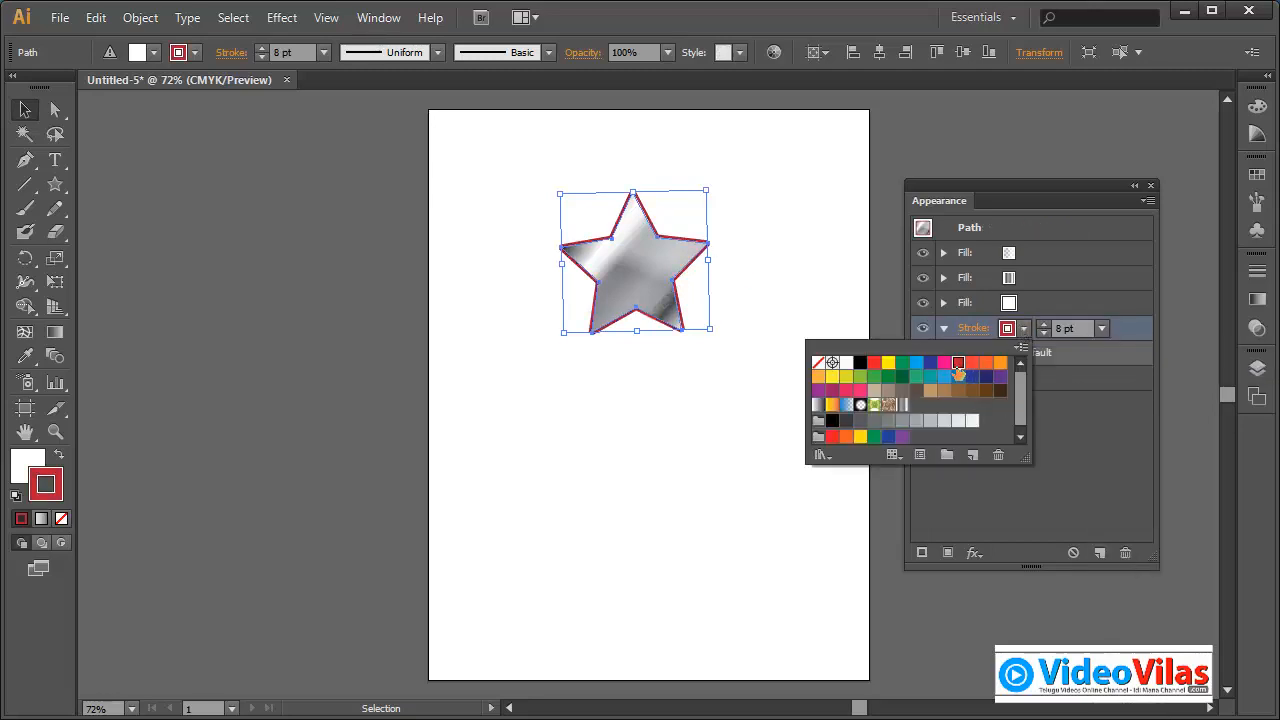
click(1003, 202)
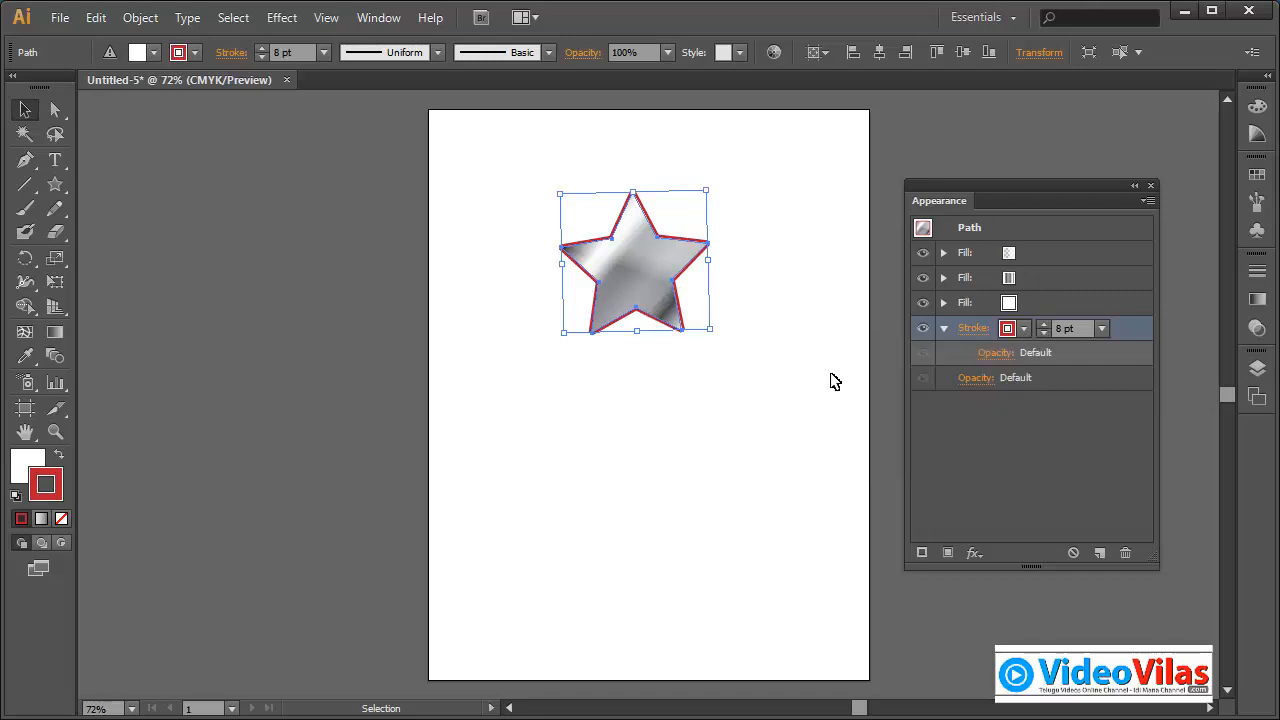
Inspect the restyled star up close, shift it slightly to the left, and delete it.
click(831, 380)
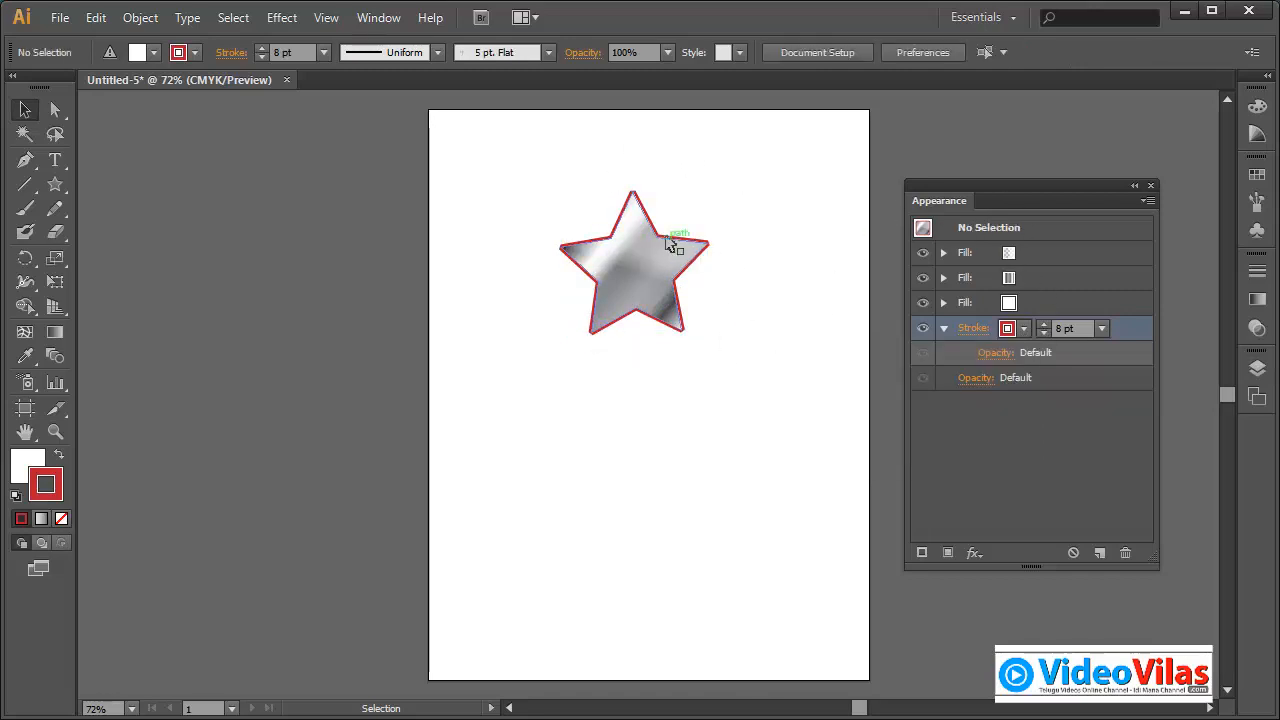
key(ctrl+space)
drag(545, 165, 772, 401)
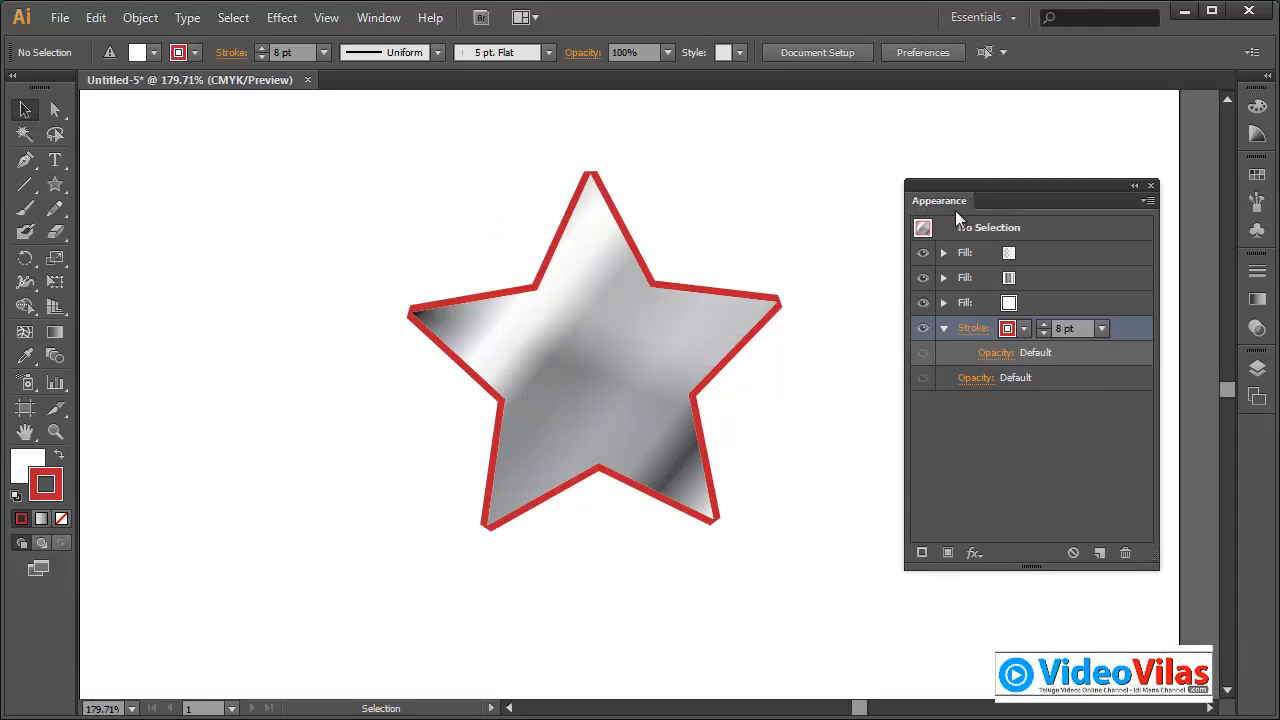
drag(737, 314, 690, 316)
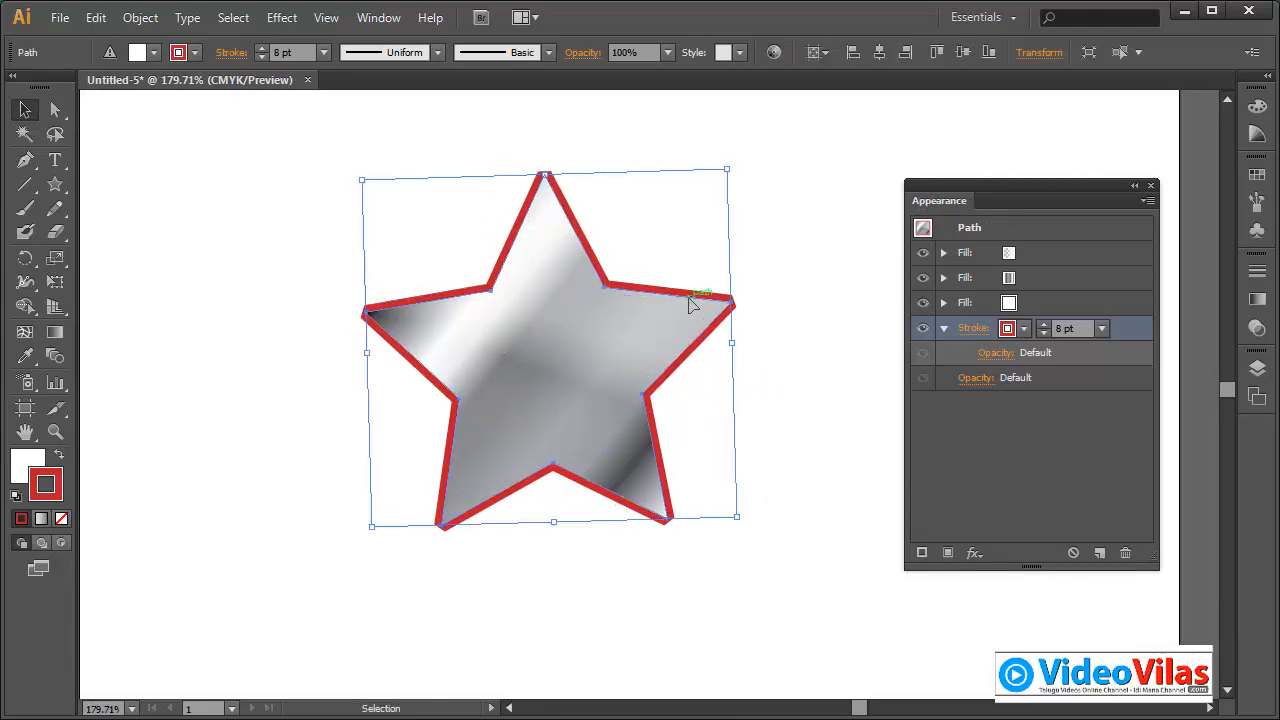
key(Delete)
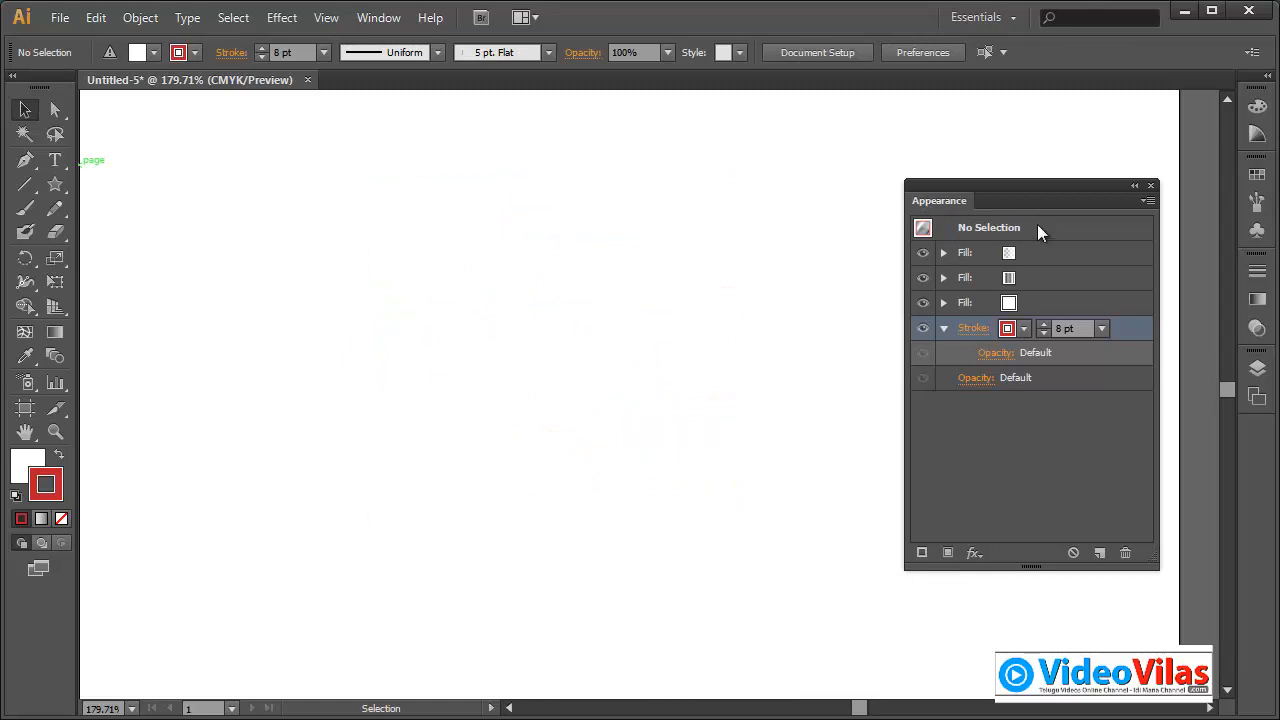
Reset the Essentials workspace and fit the empty artboard in the window.
click(982, 17)
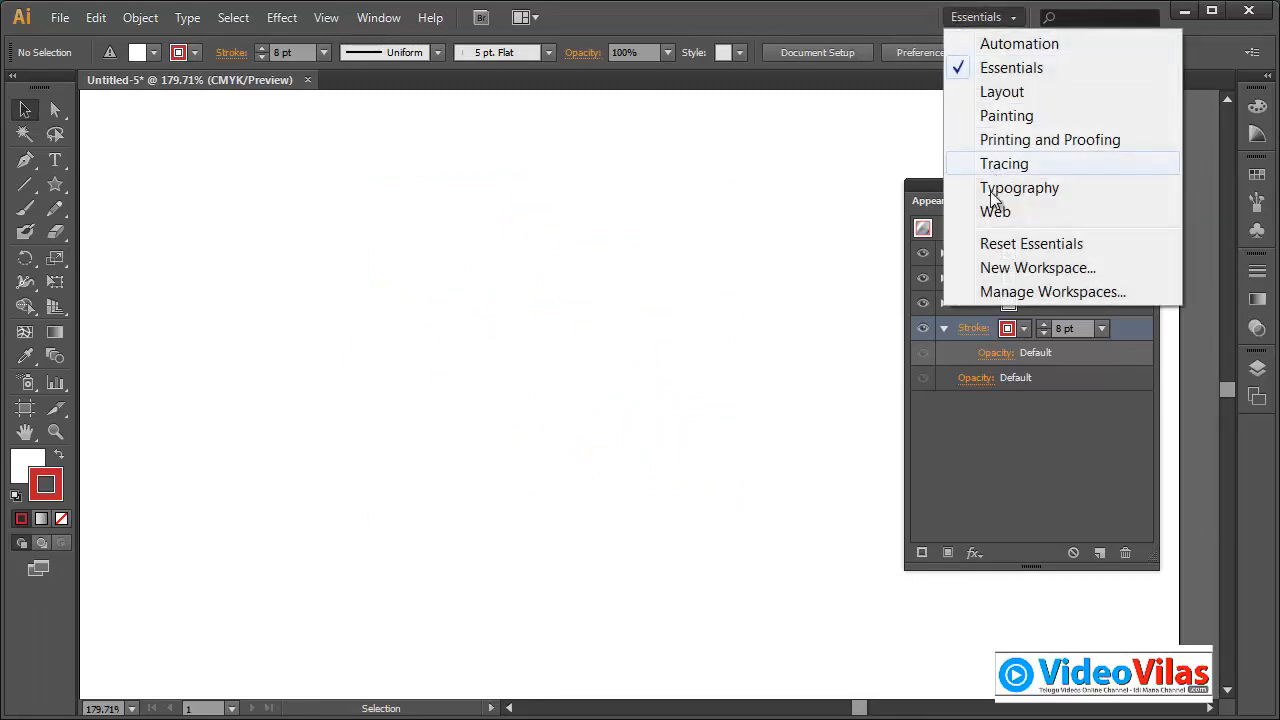
click(1000, 245)
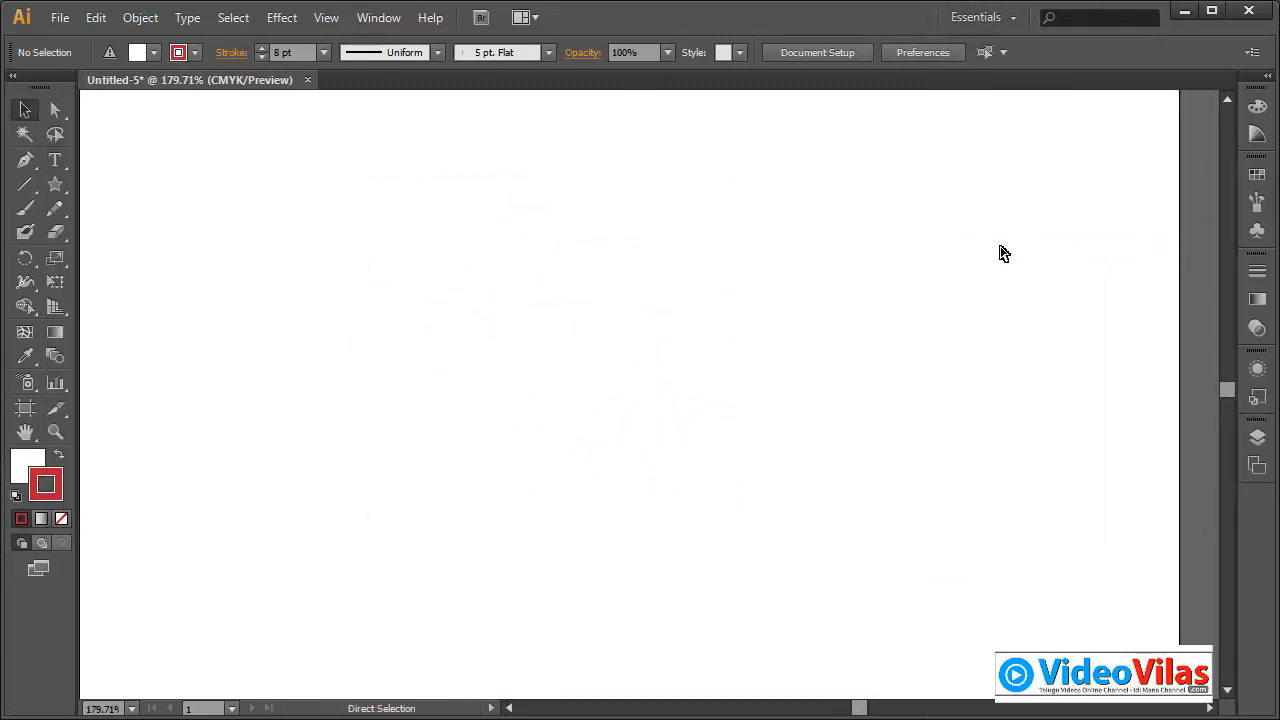
key(ctrl+0)
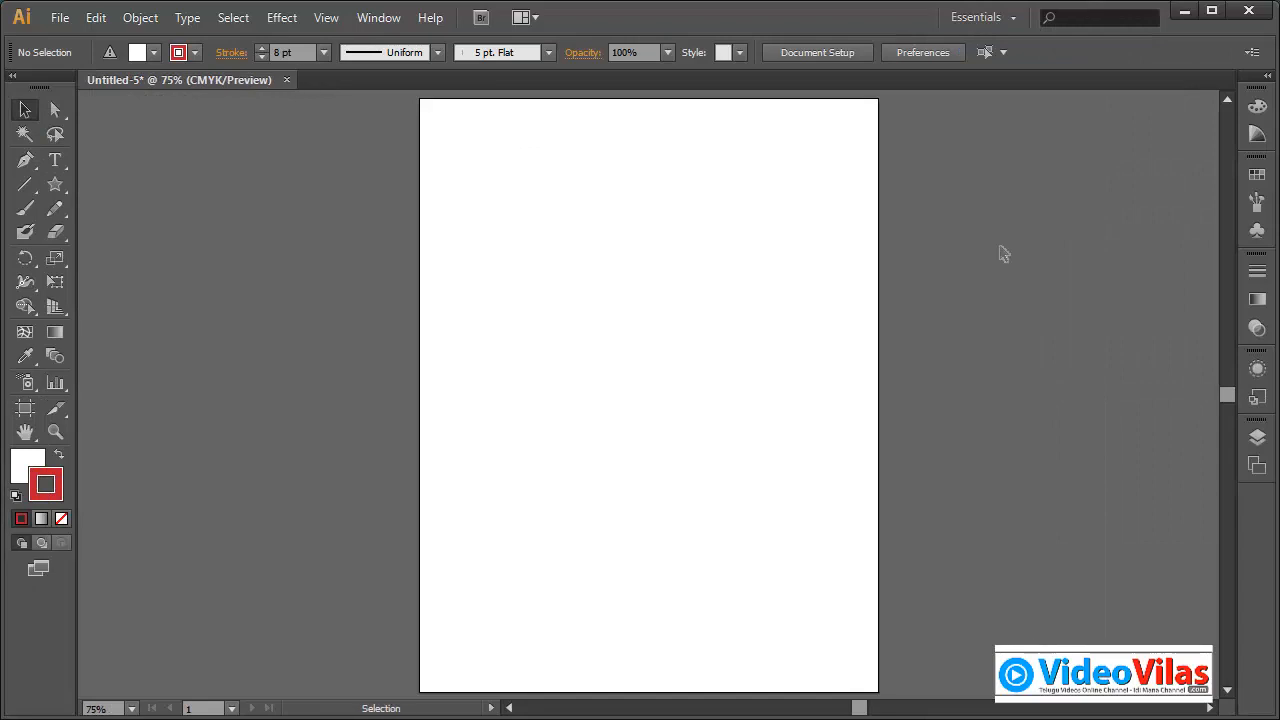
Detach the Appearance panel over the artboard's upper right edge and collapse the remaining Graphic Styles panel.
click(1258, 372)
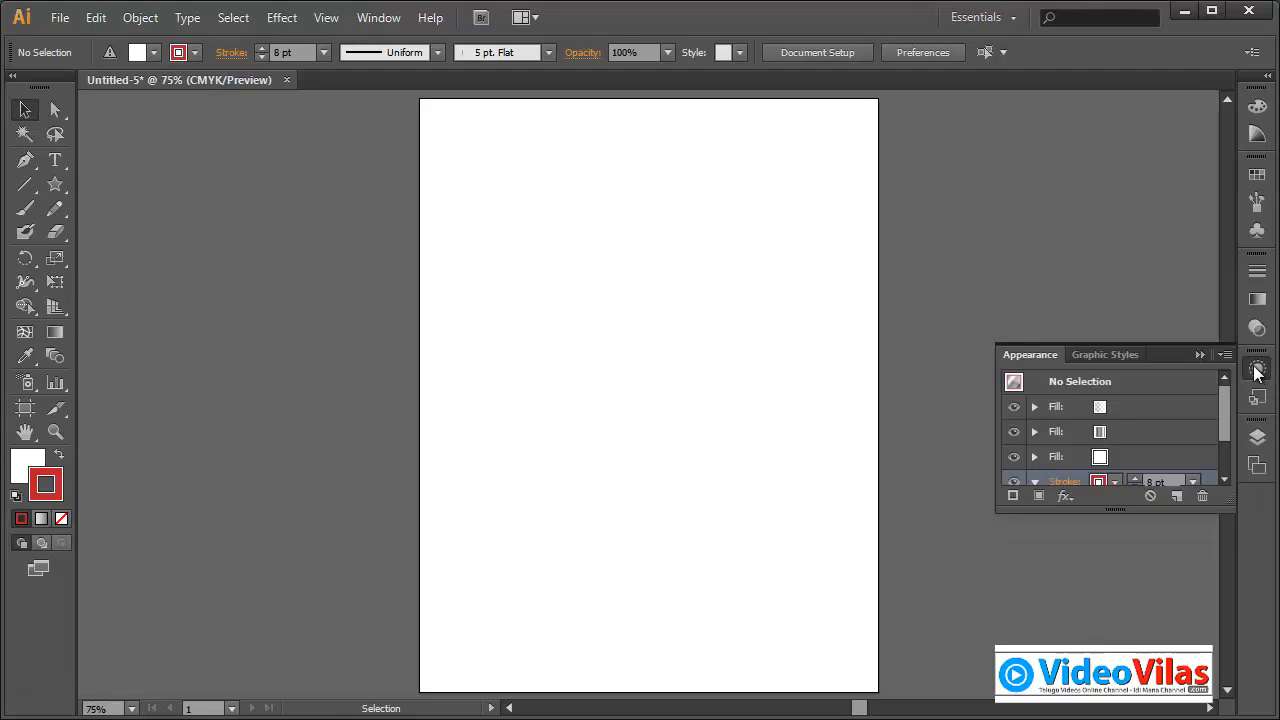
drag(1048, 363, 925, 227)
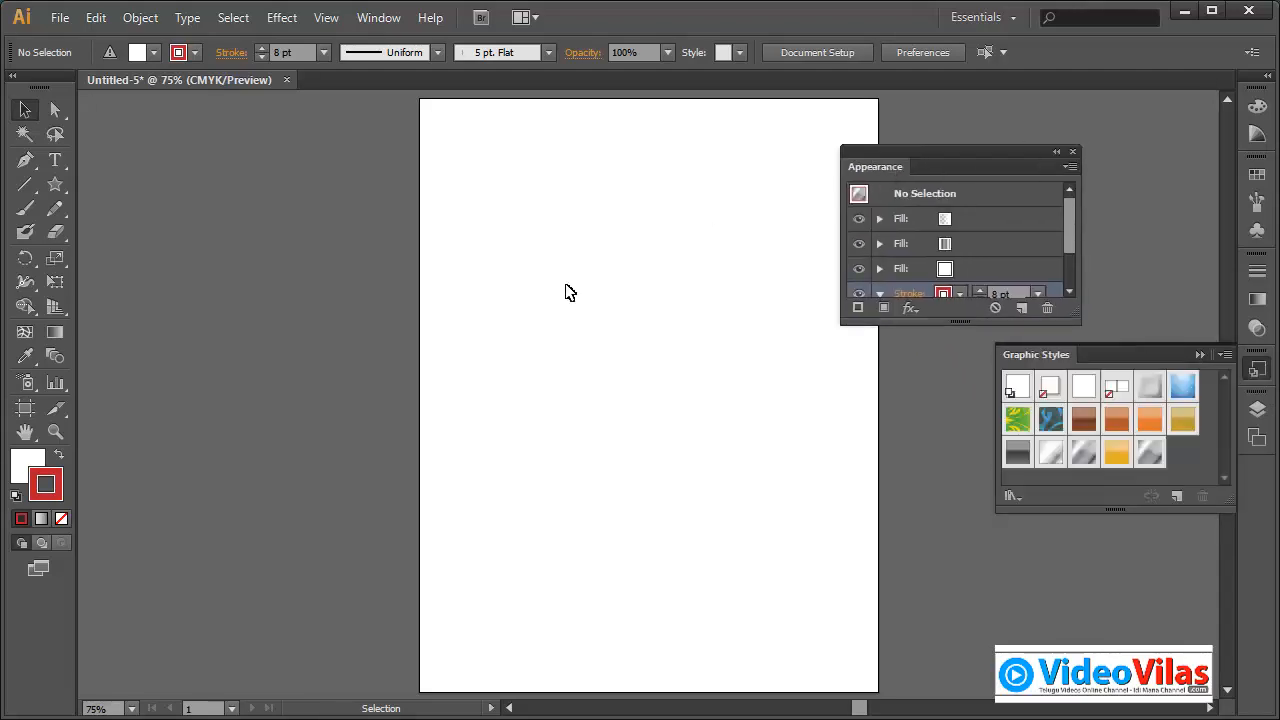
click(1201, 355)
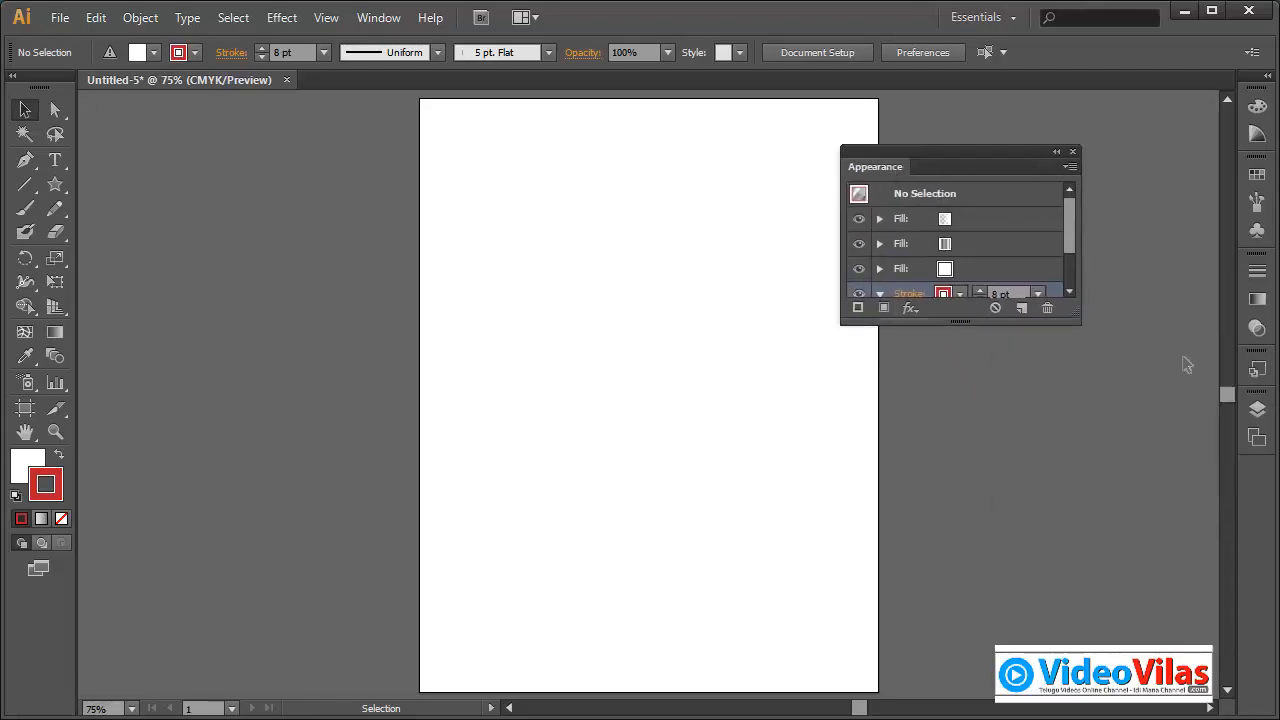
Draw a new five-pointed star with a red 8 pt stroke and move the Appearance panel clear of it.
click(55, 184)
drag(578, 291, 634, 371)
drag(727, 413, 742, 433)
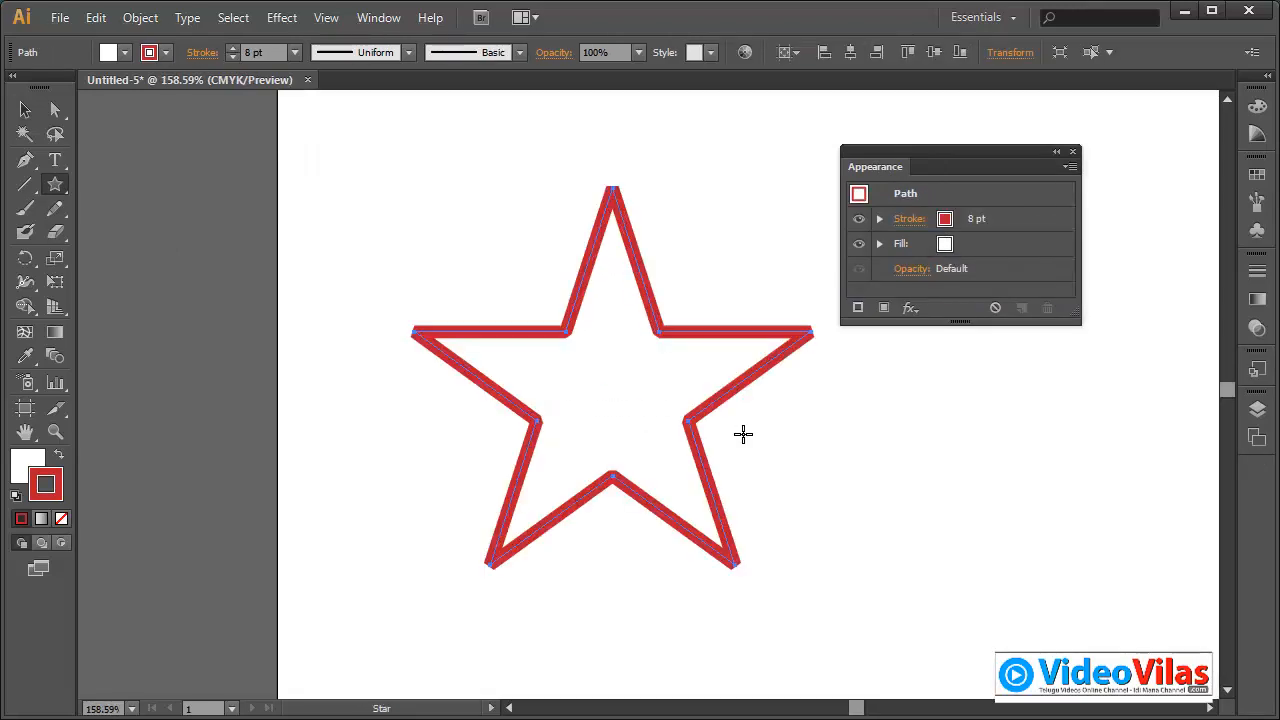
drag(900, 155, 944, 180)
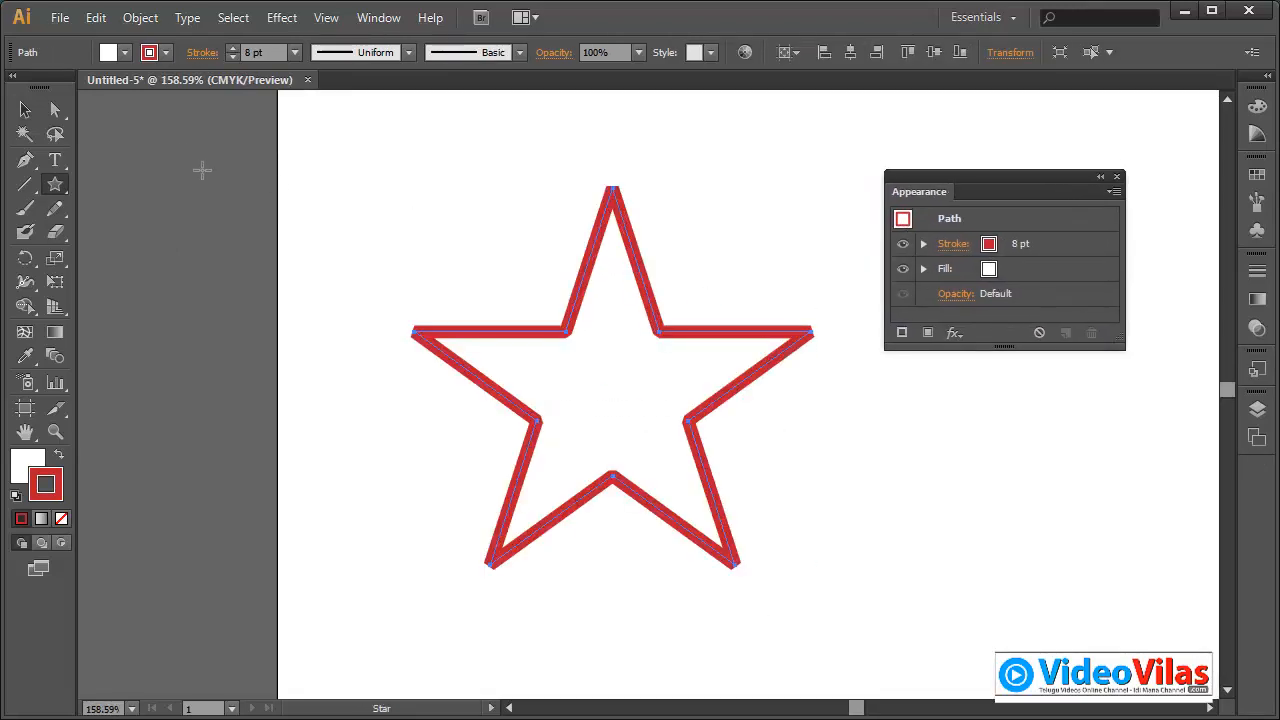
Make the fill active, move the new star to the left, and place the Appearance panel closer beside it.
click(26, 110)
click(162, 325)
click(45, 462)
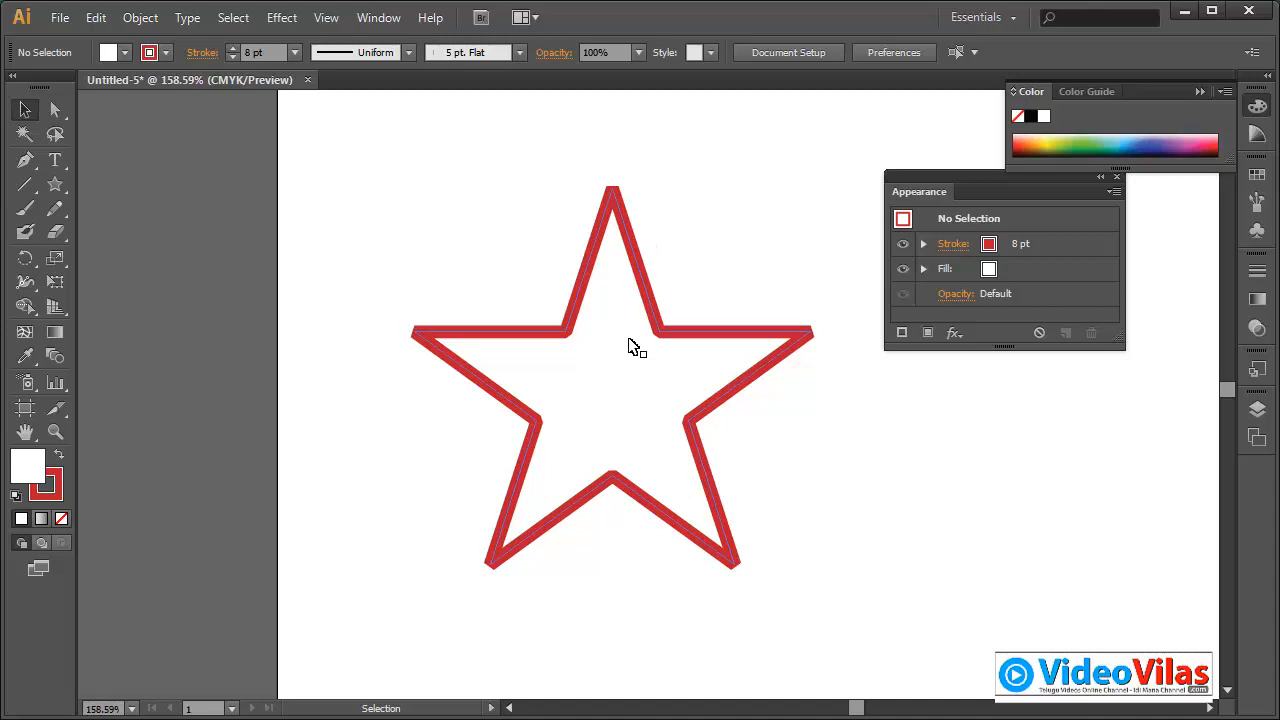
drag(634, 349, 543, 349)
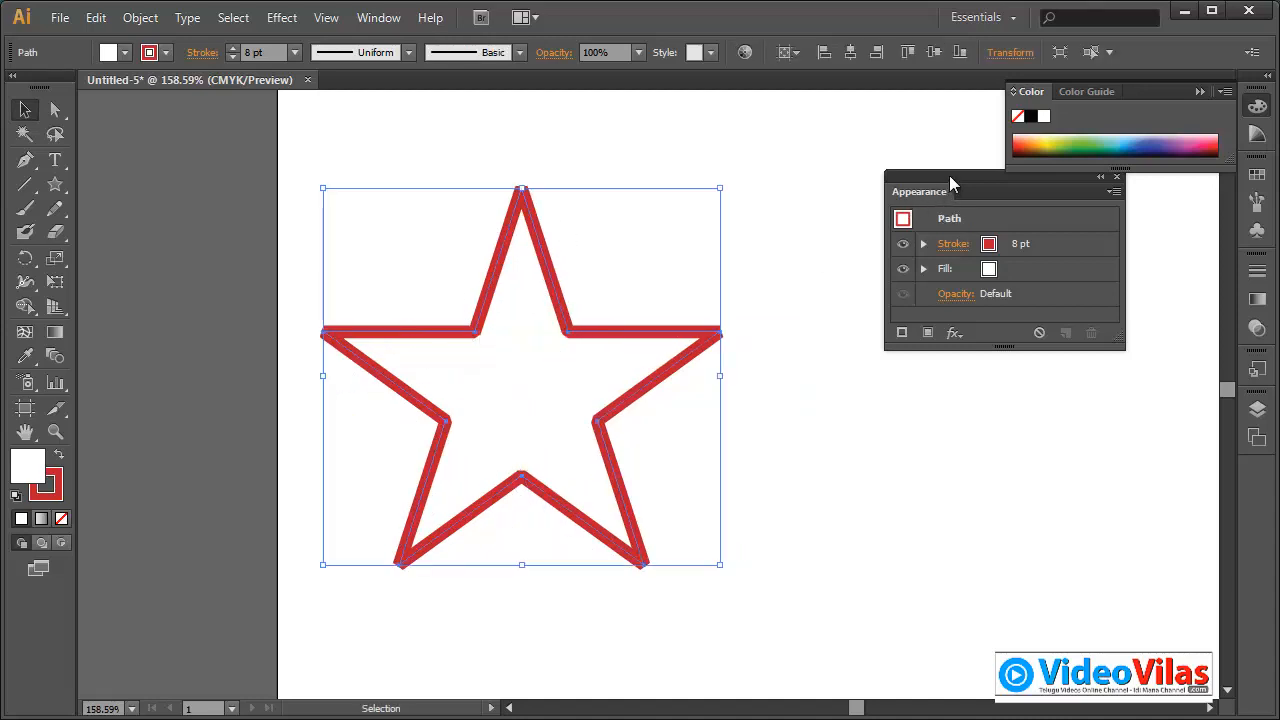
drag(946, 180, 862, 262)
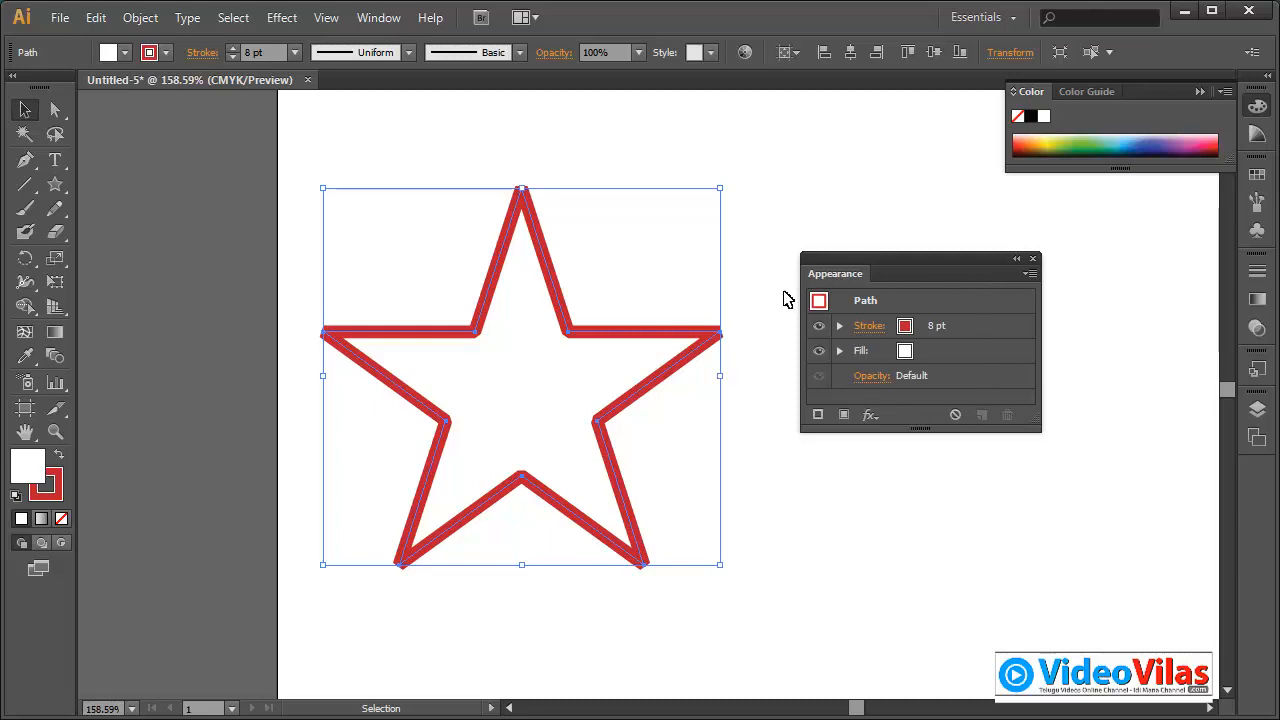
Add a second stroke to the star and set the upper stroke's weight to 4 pt.
click(1029, 273)
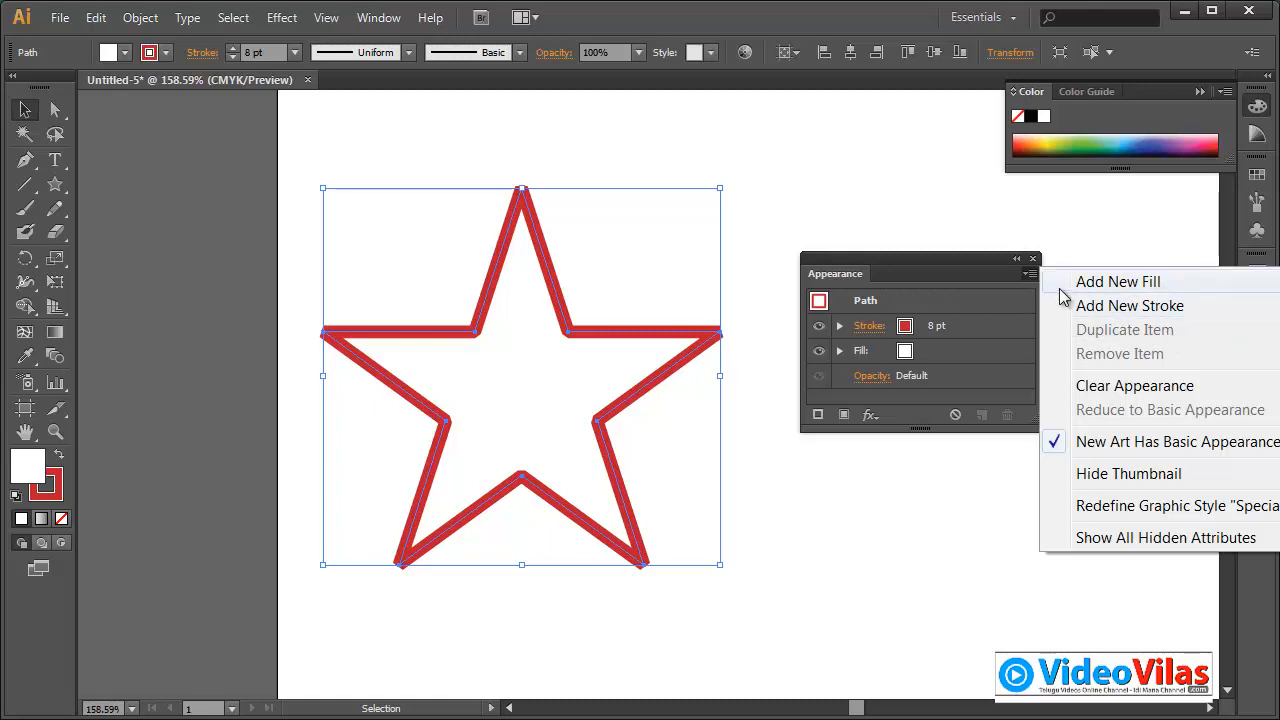
click(1145, 313)
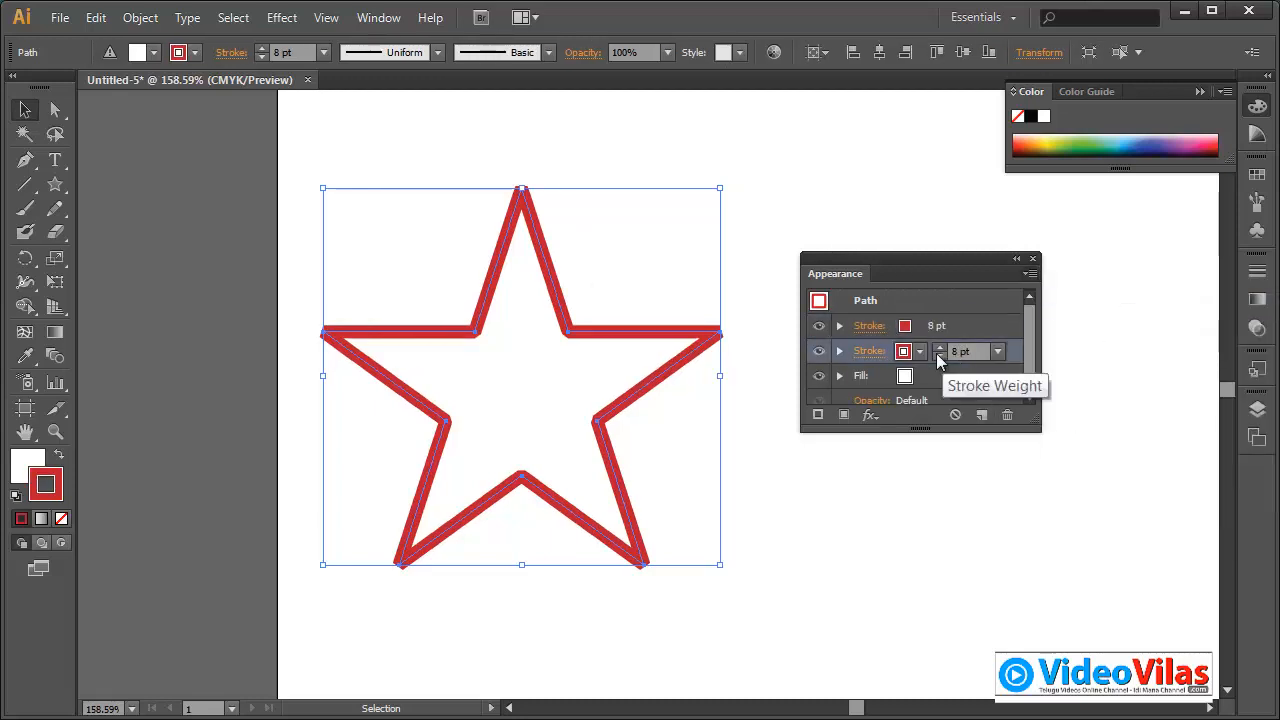
click(978, 331)
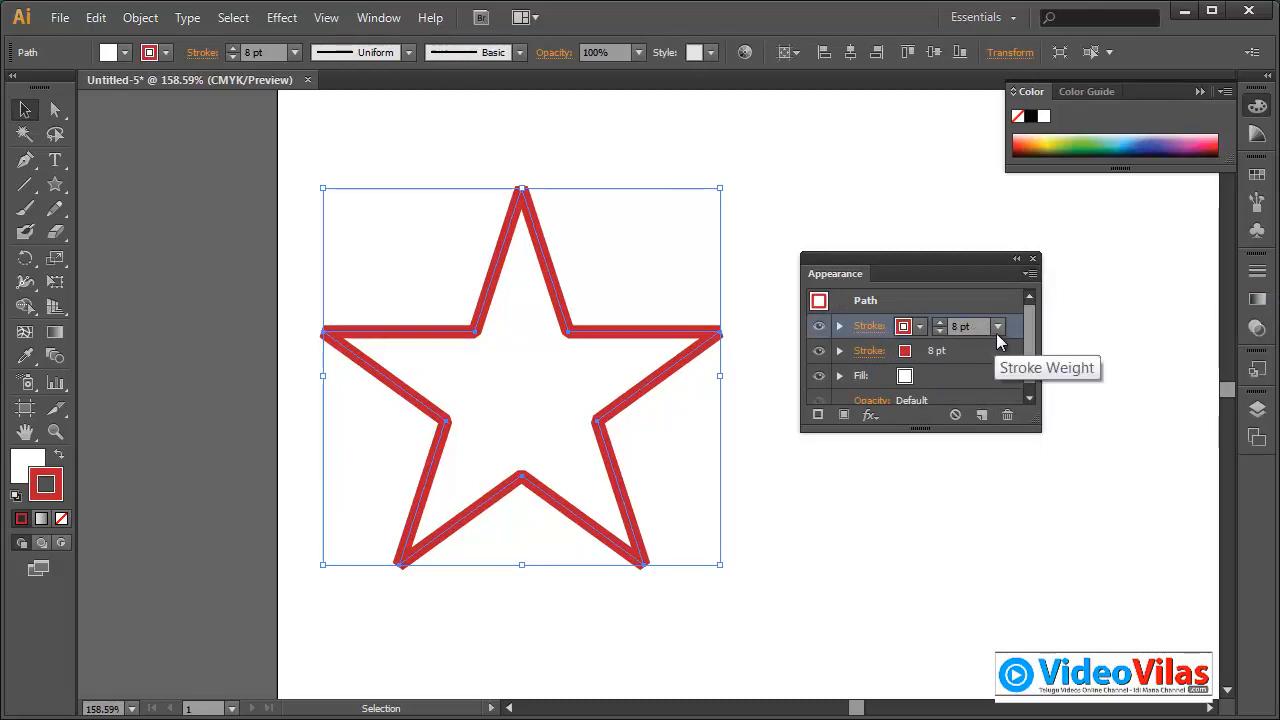
click(997, 328)
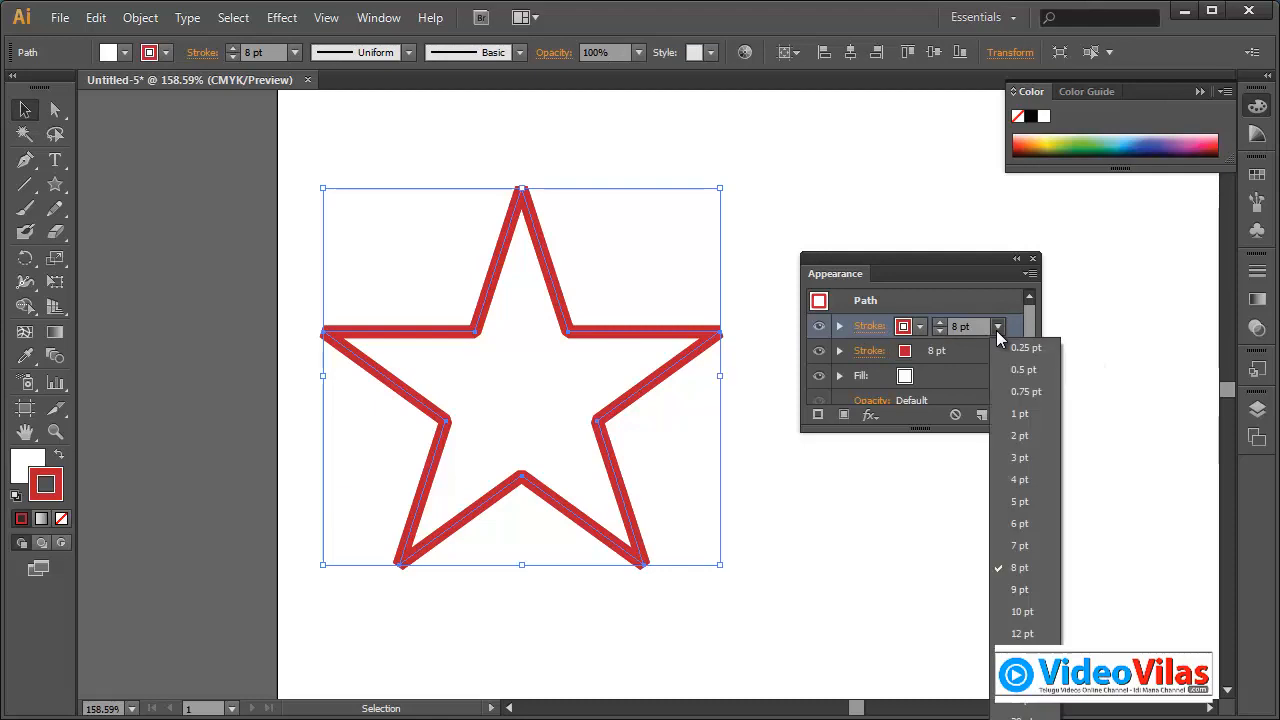
click(1021, 481)
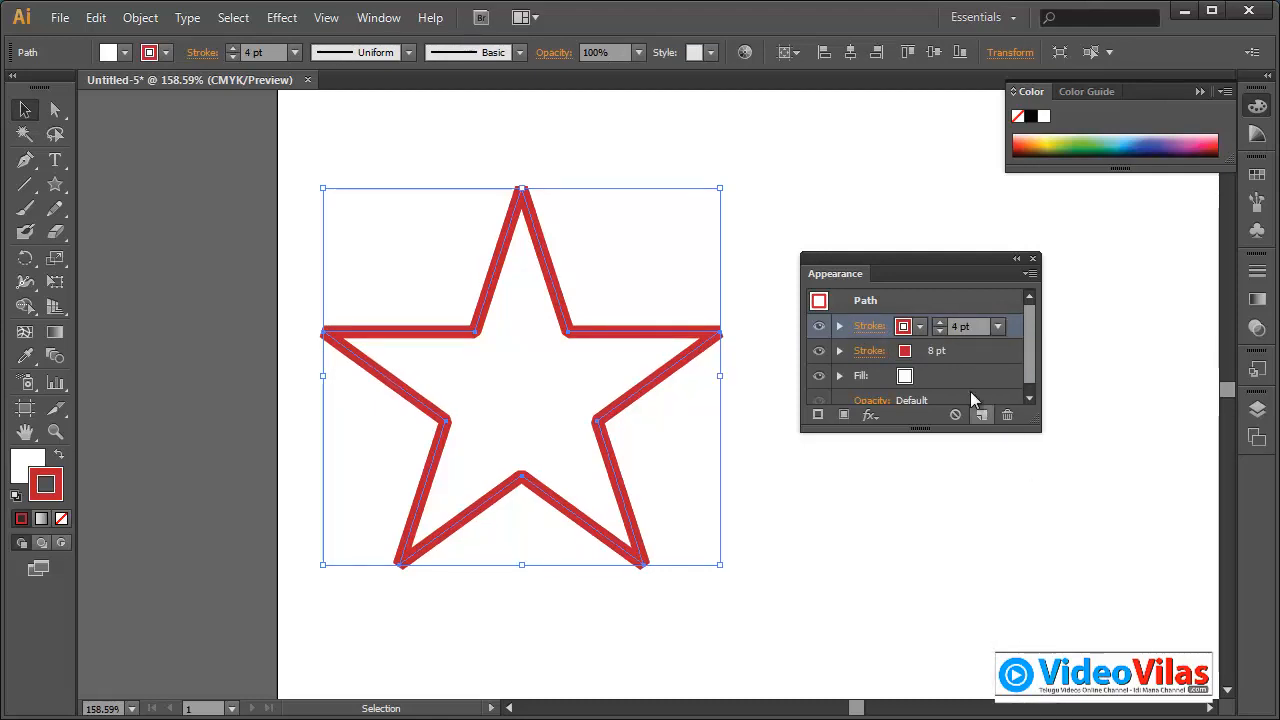
Color the star's upper 4 pt stroke yellow and deselect the star.
click(920, 328)
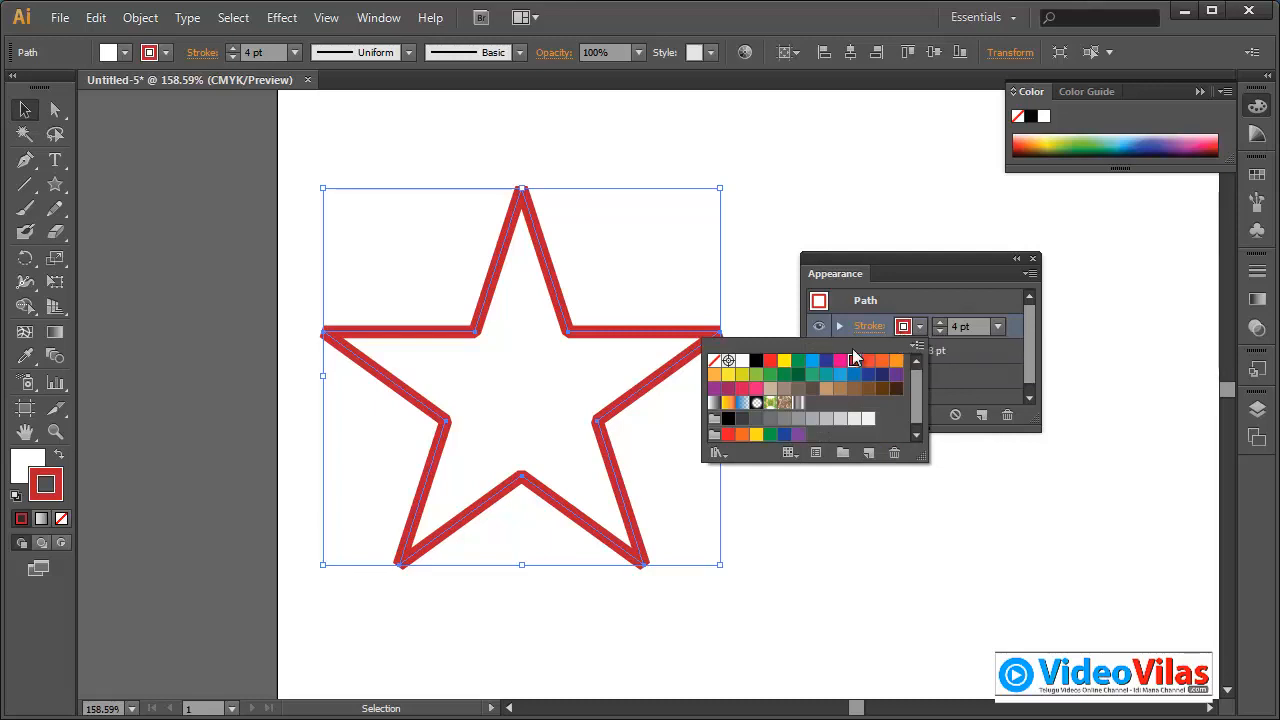
click(784, 362)
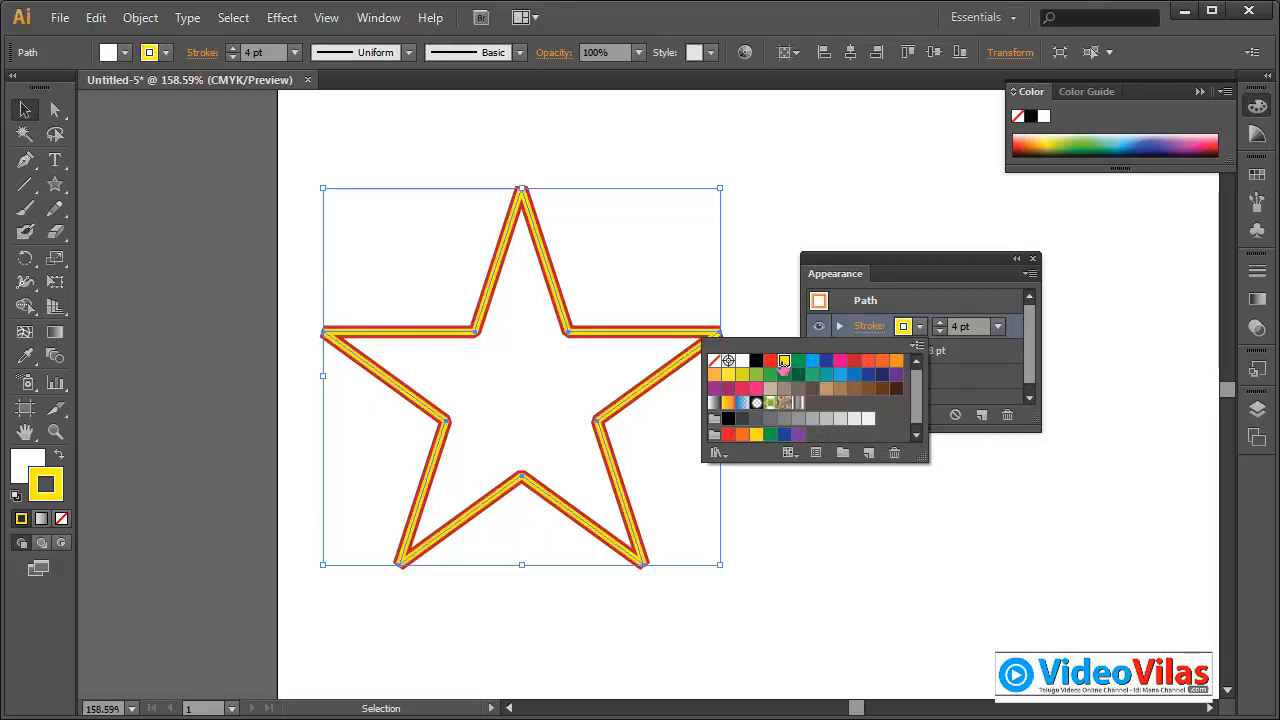
click(909, 275)
click(547, 202)
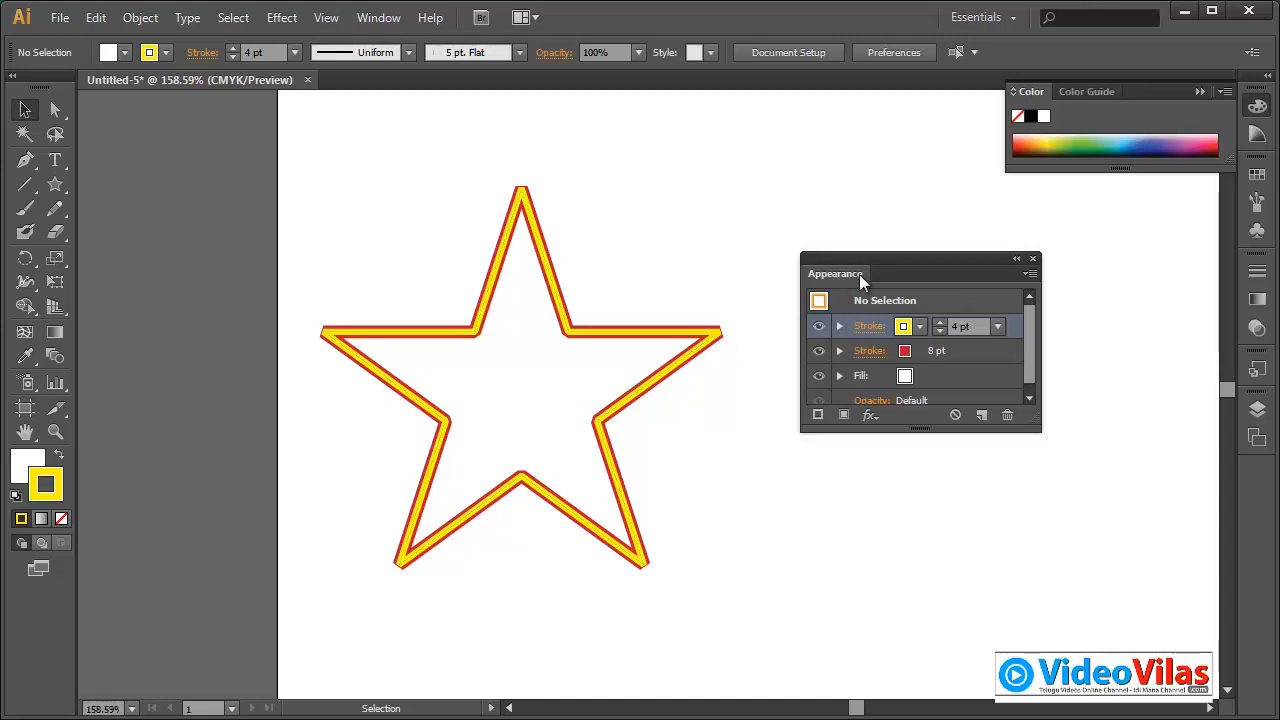
Delete the double-stroked star and restore the default white fill and black 1 pt stroke.
click(17, 474)
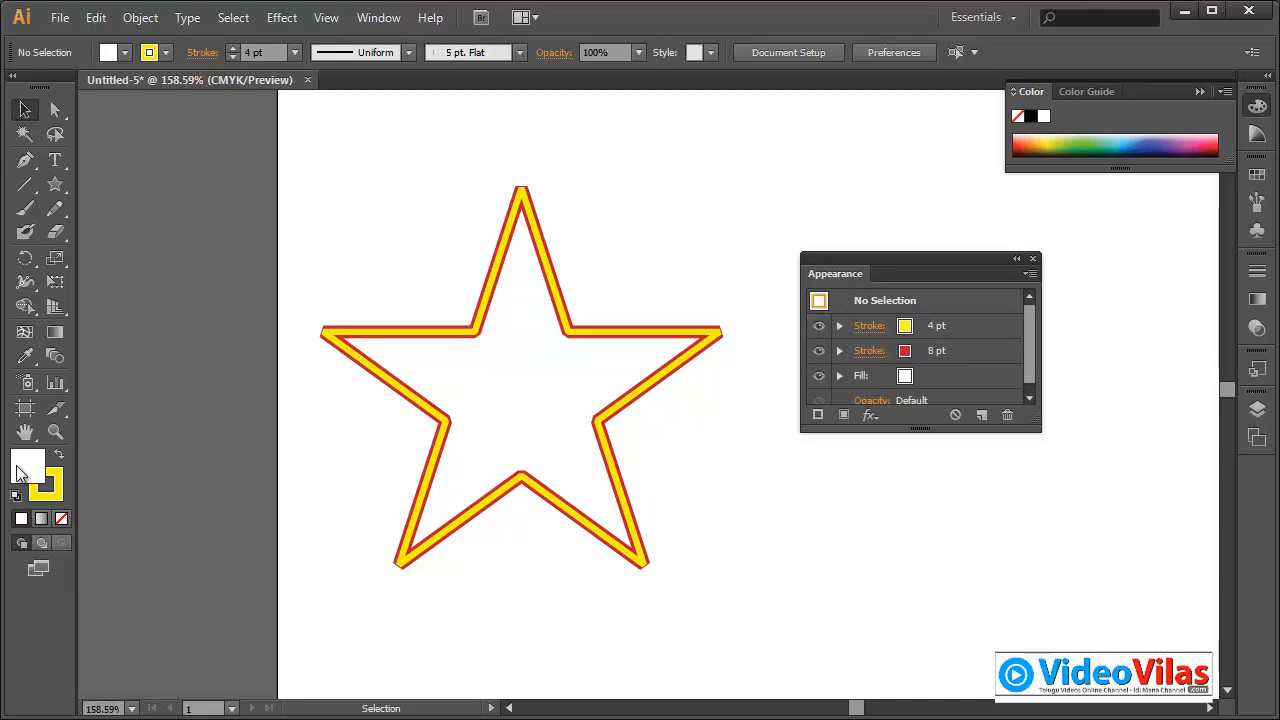
drag(366, 220, 694, 569)
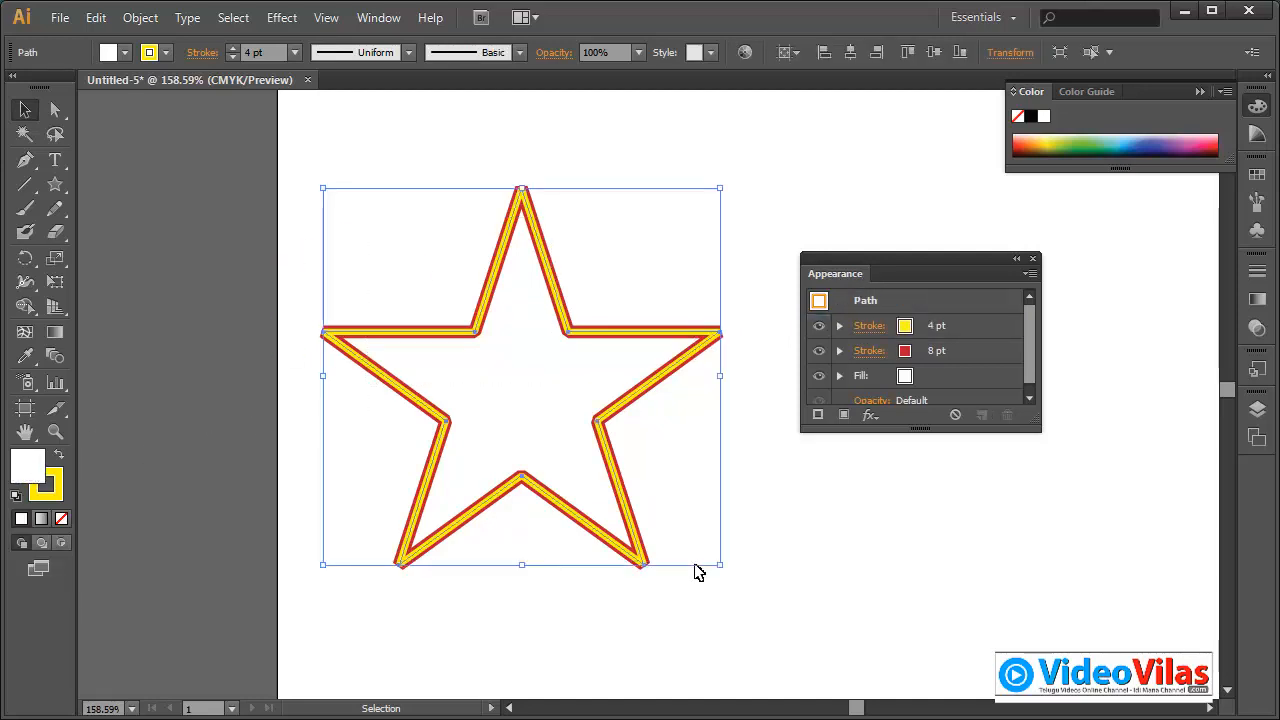
key(Delete)
key(d)
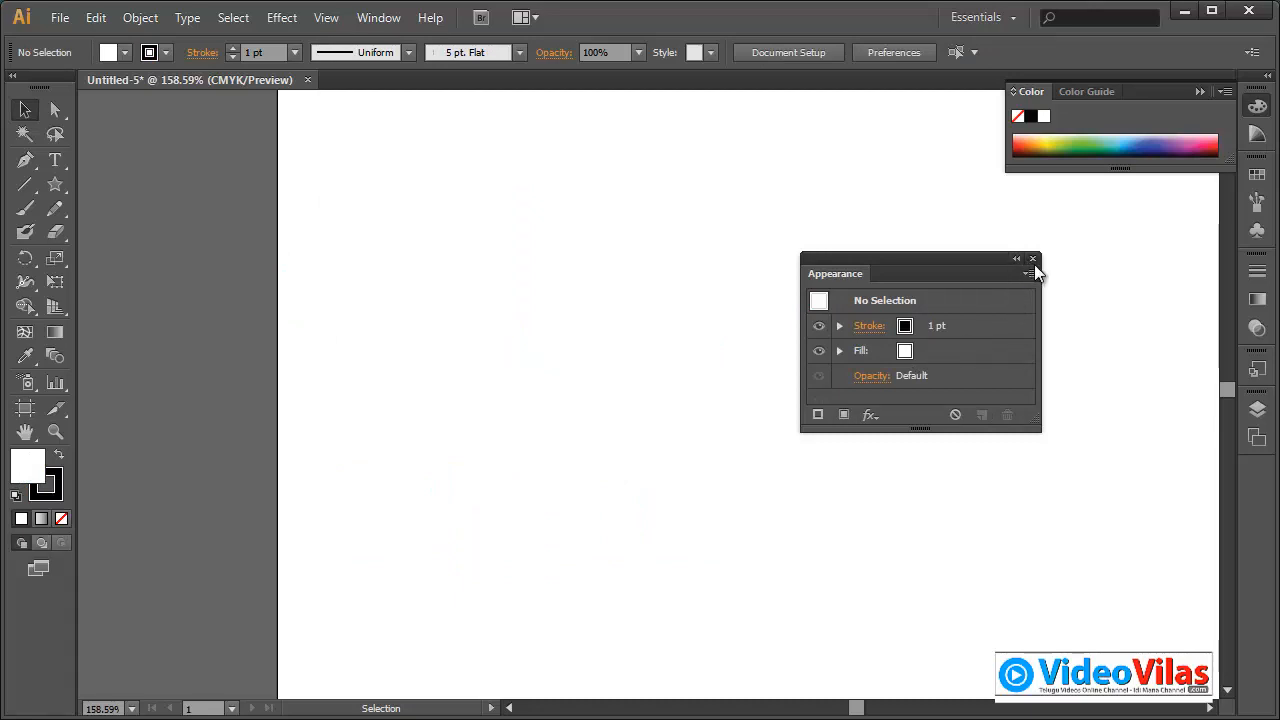
Reset the Essentials workspace, detach the Transparency panel over the artboard and collapse the remaining Gradient panel group.
click(985, 17)
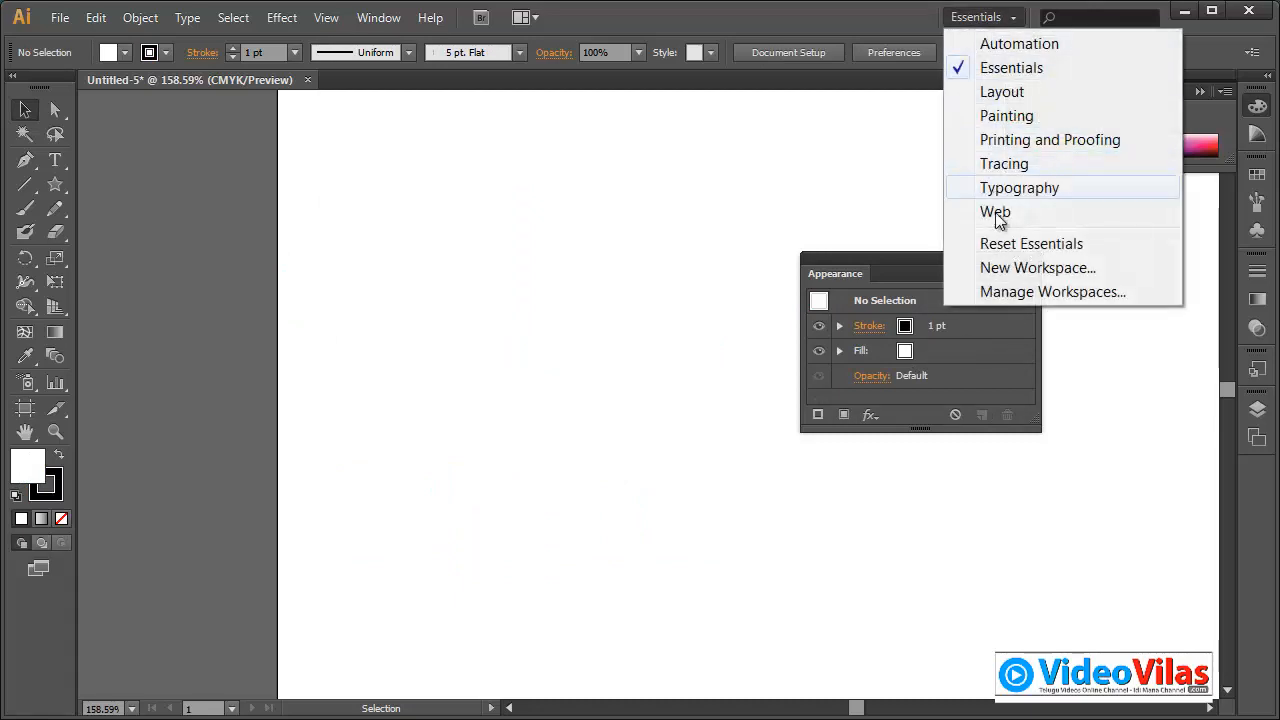
click(1006, 245)
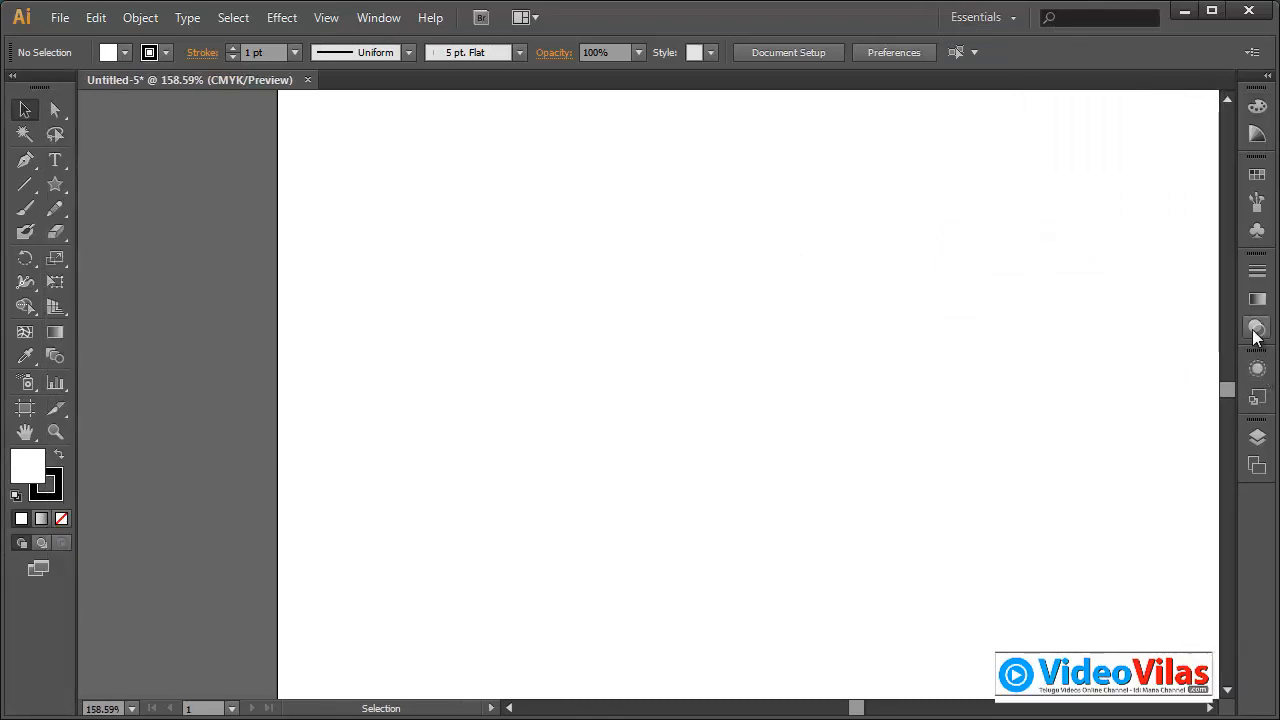
click(1252, 329)
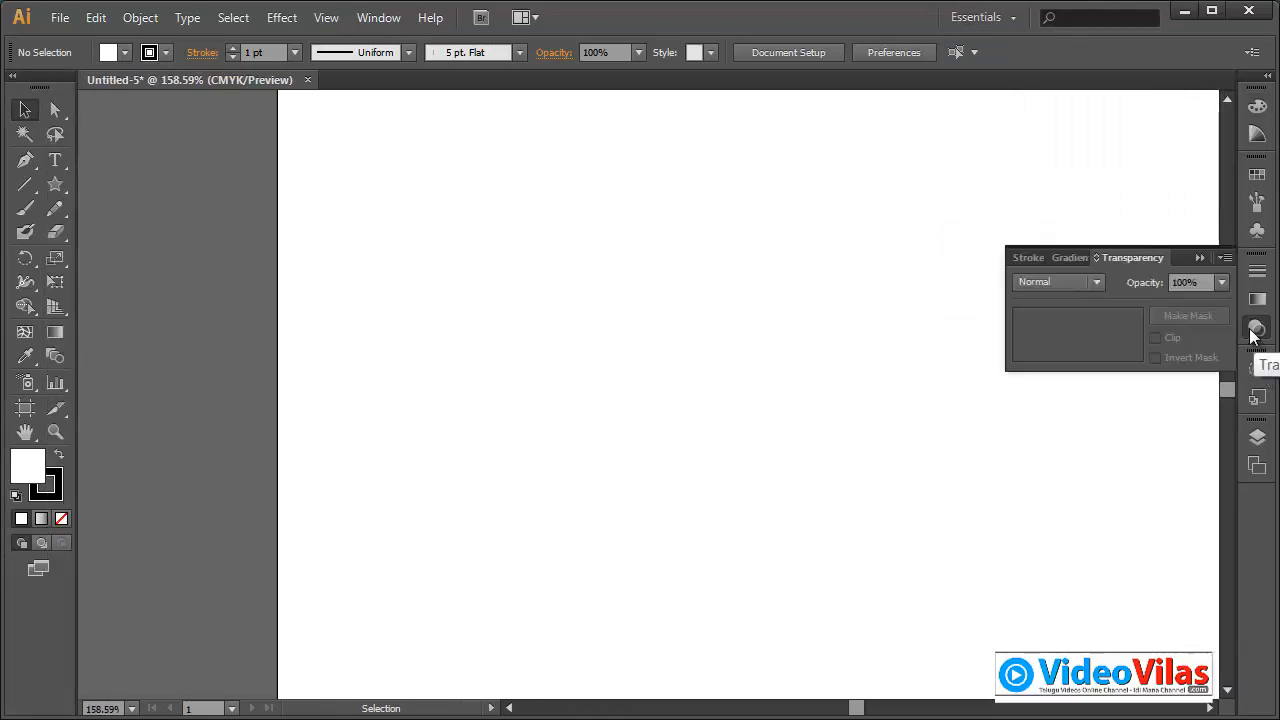
drag(1134, 254, 826, 164)
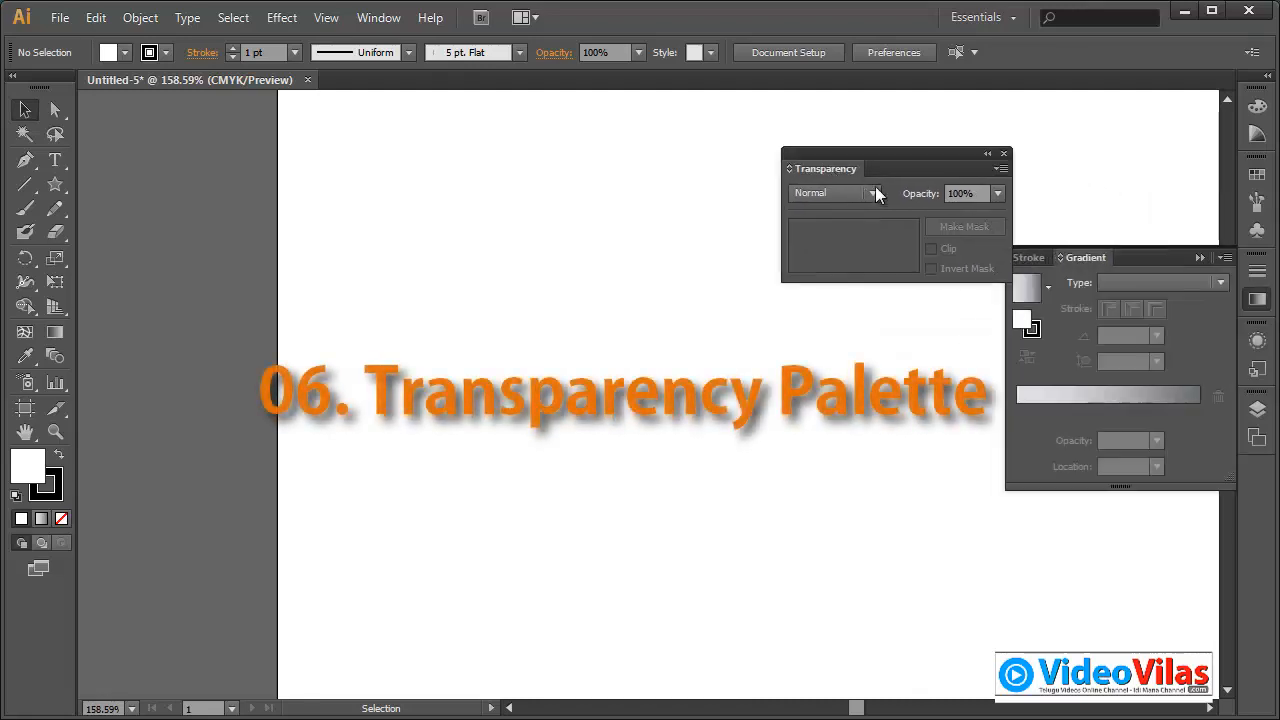
click(1199, 258)
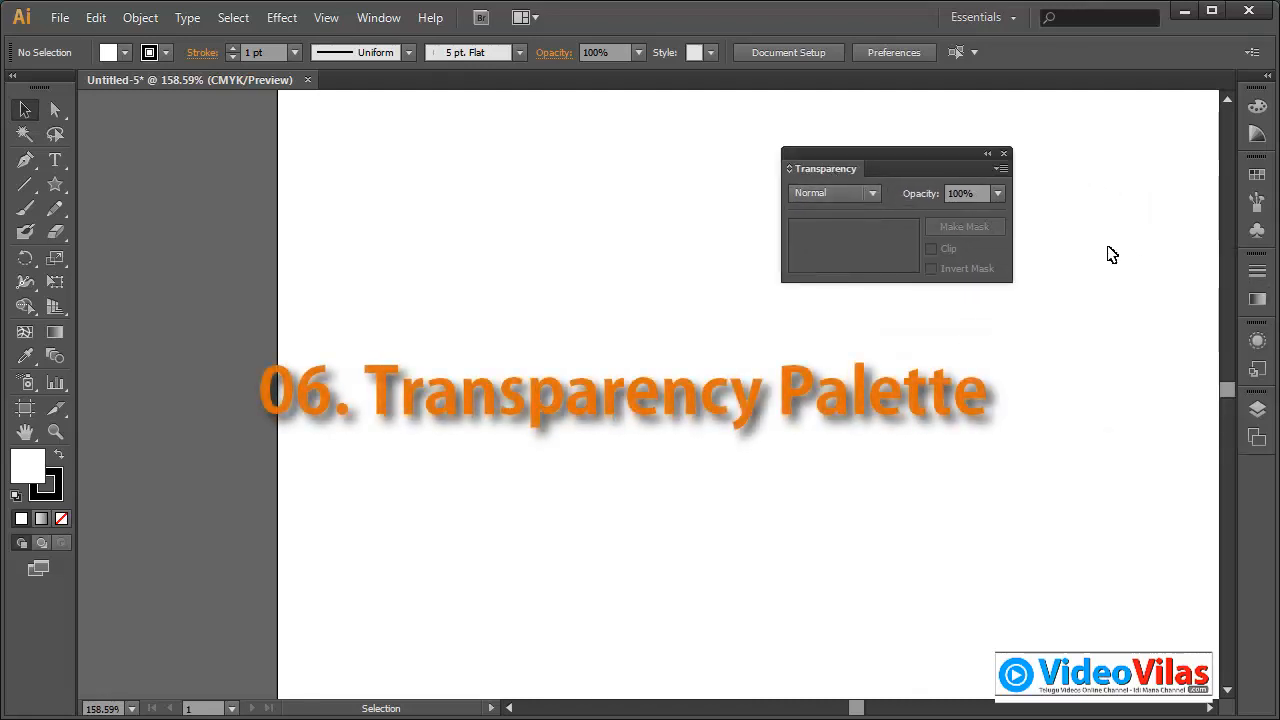
Draw a five-pointed star in the artboard's upper left area and fill it with red.
click(55, 186)
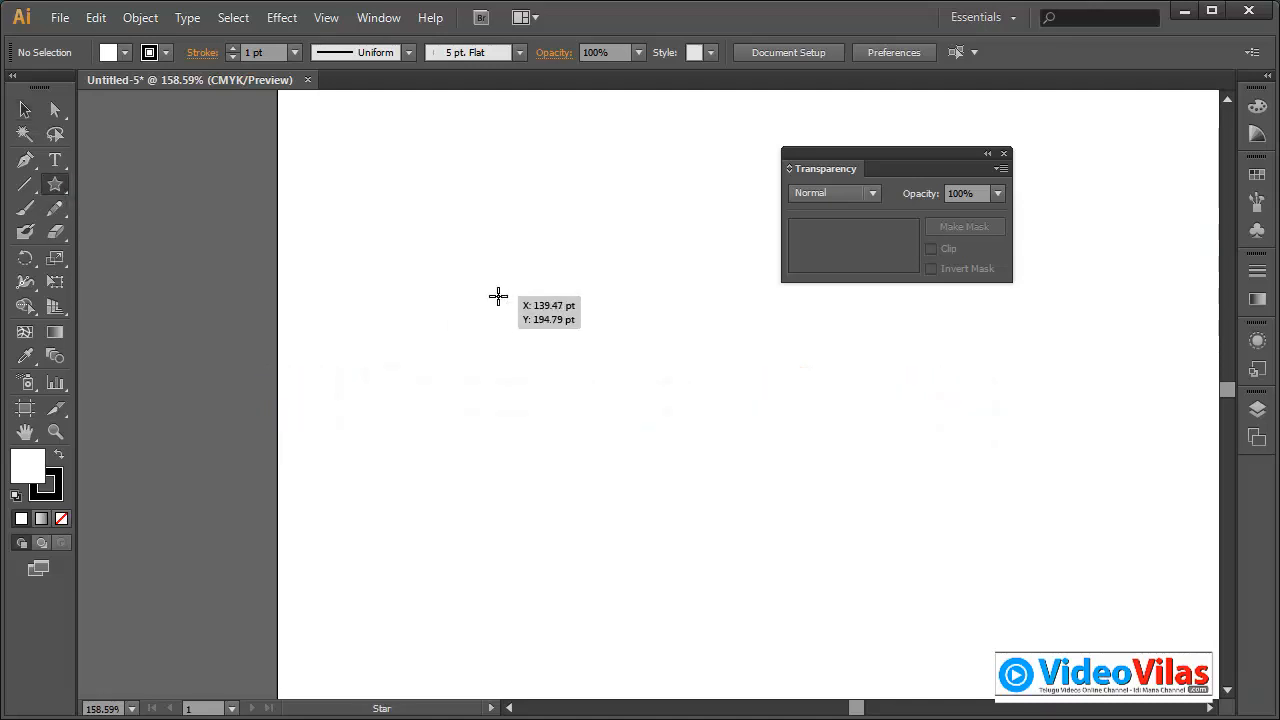
drag(500, 294, 585, 425)
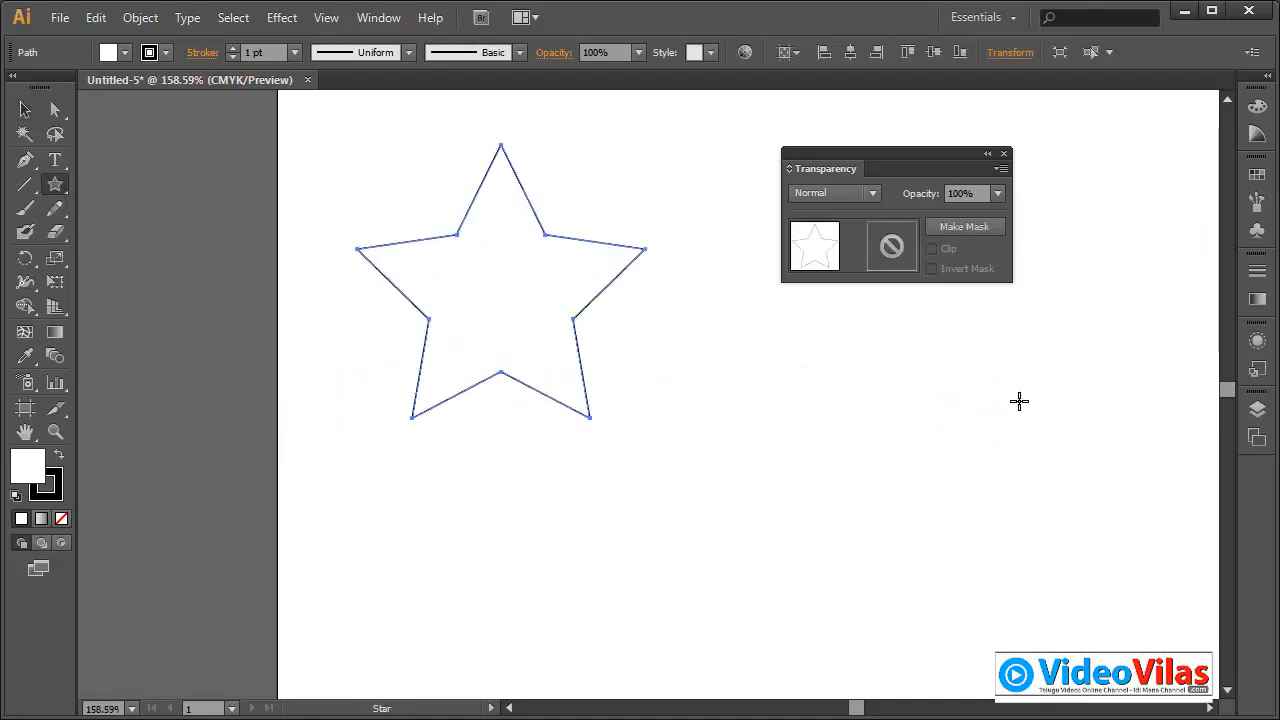
click(1257, 174)
click(1148, 183)
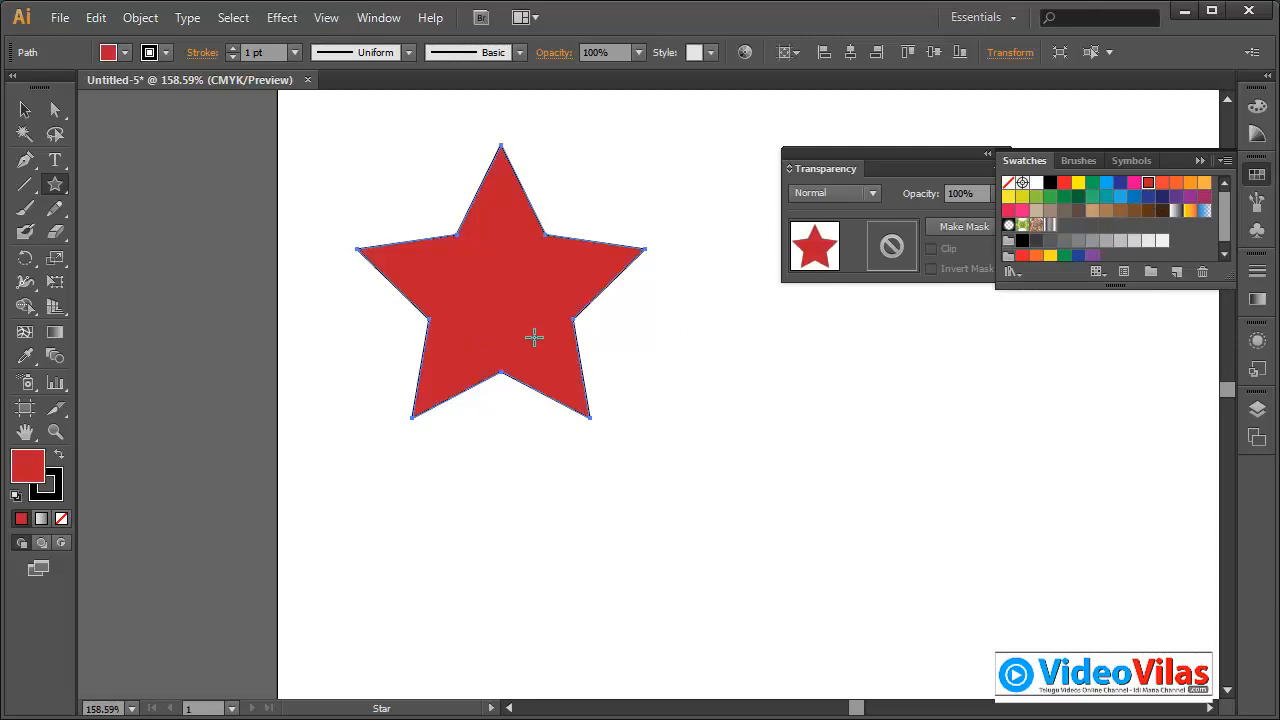
Draw a blue star overlapping the red one and a smaller orange star over both, leaving the swatches collapsed.
drag(534, 337, 632, 467)
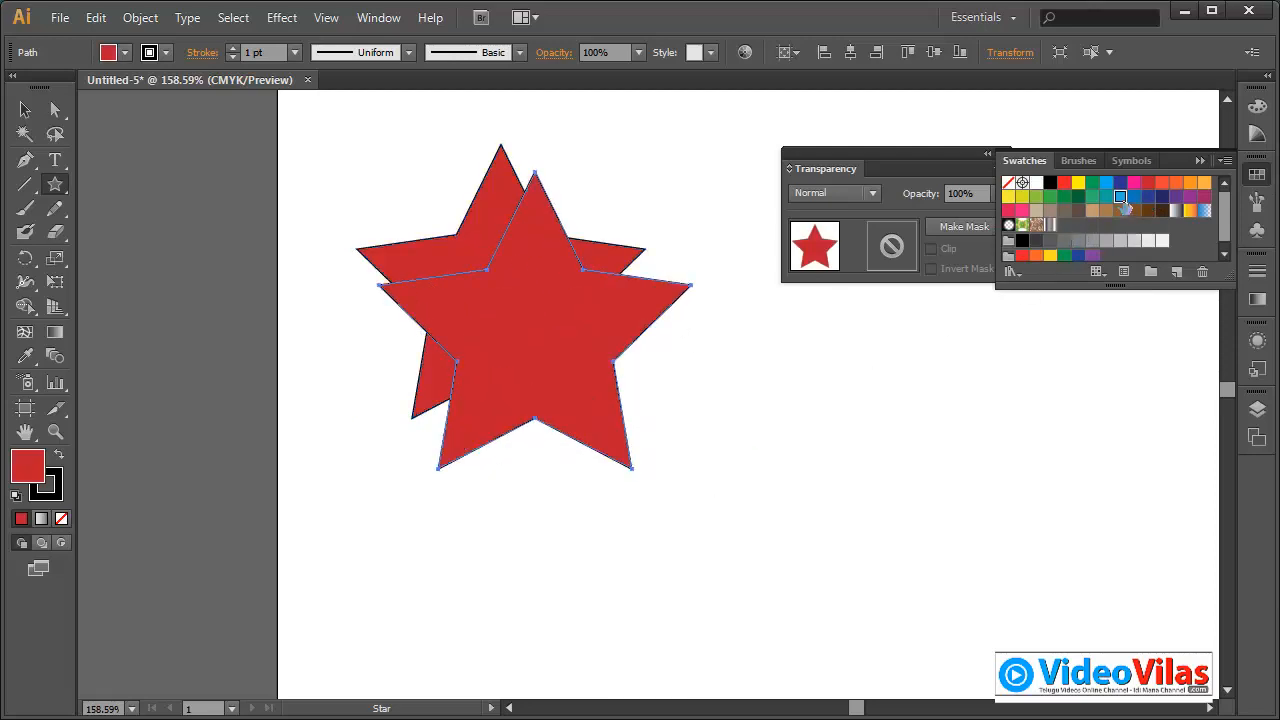
click(1120, 196)
drag(420, 299, 483, 398)
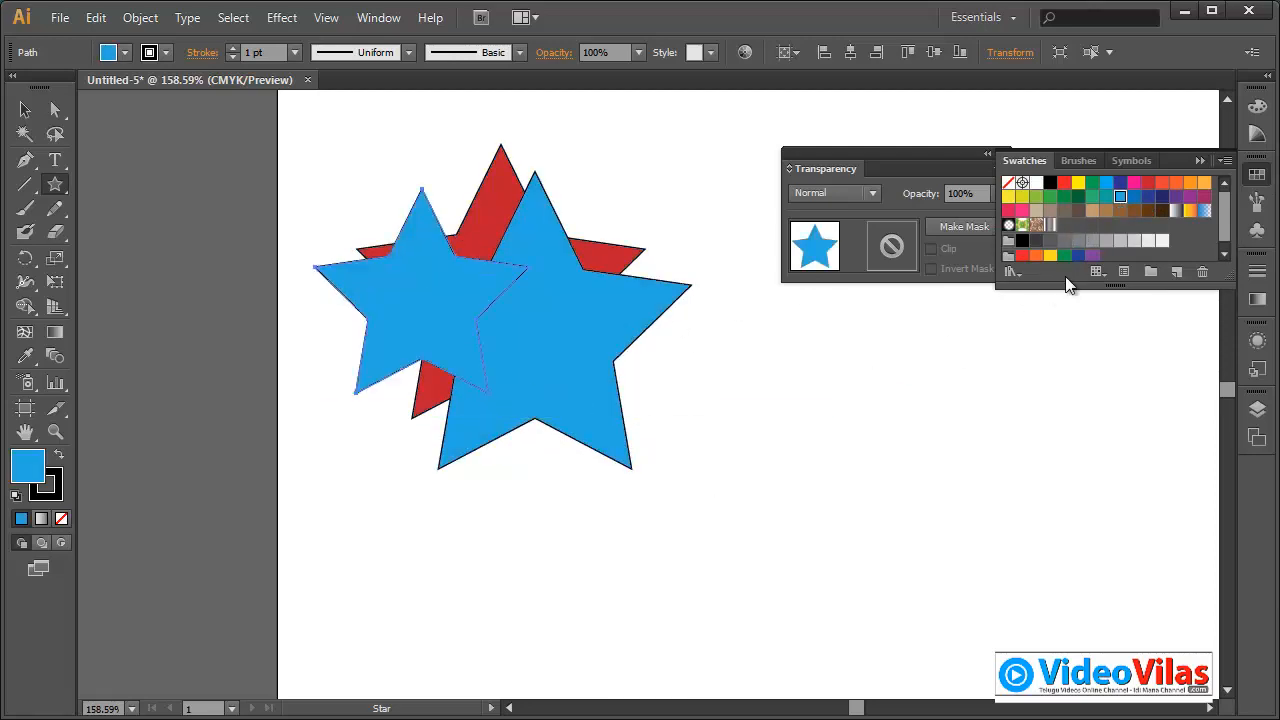
click(1190, 182)
click(1199, 160)
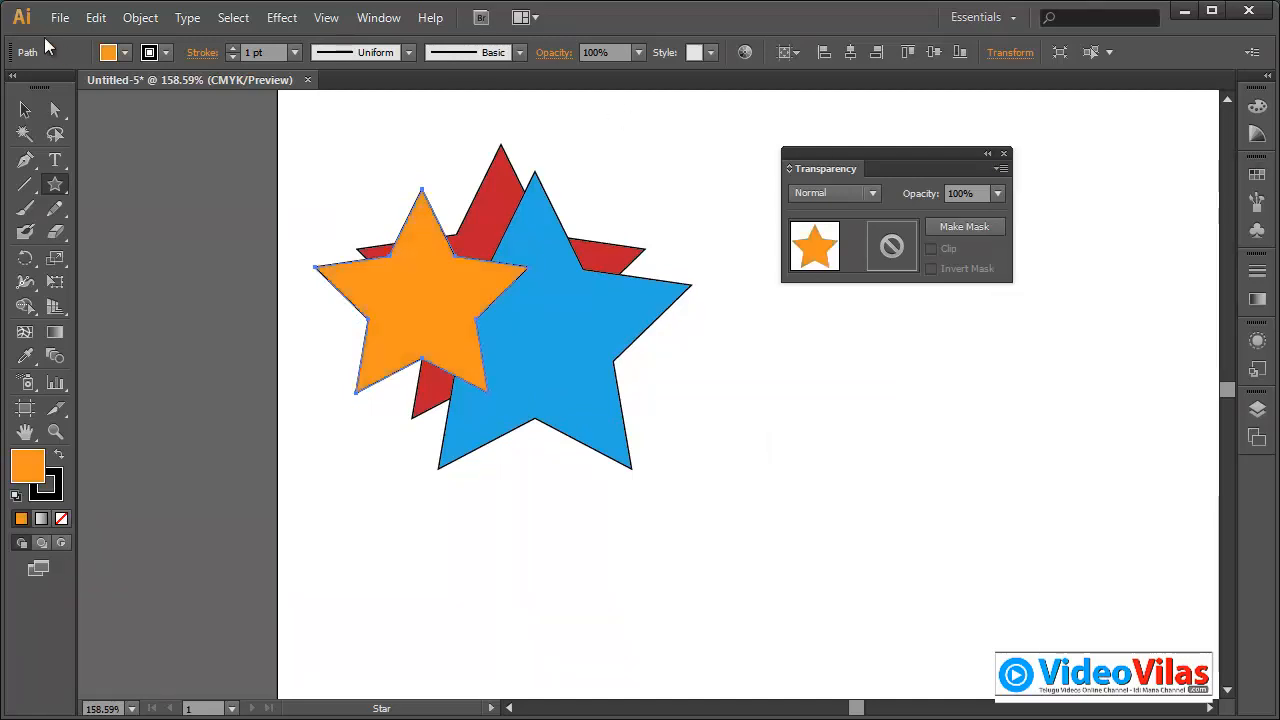
Select all three stars and move them together slightly down and to the right.
click(25, 109)
click(322, 160)
drag(378, 140, 637, 514)
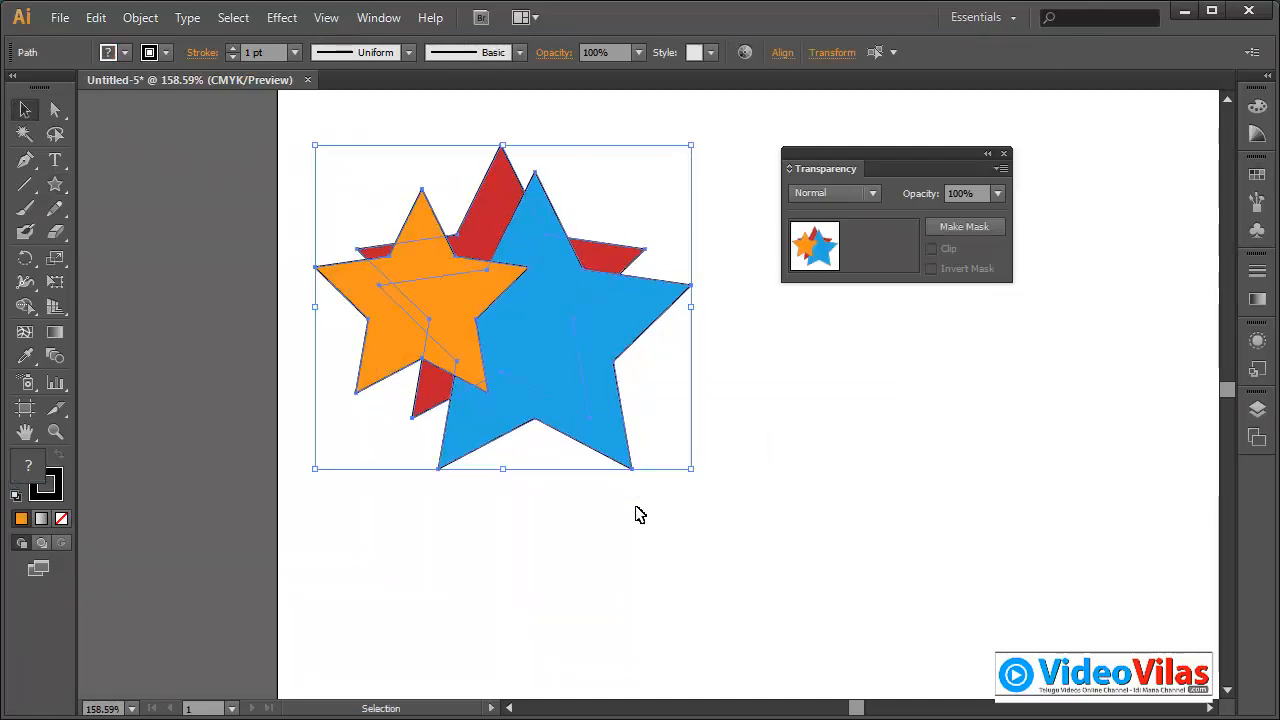
drag(651, 368, 688, 448)
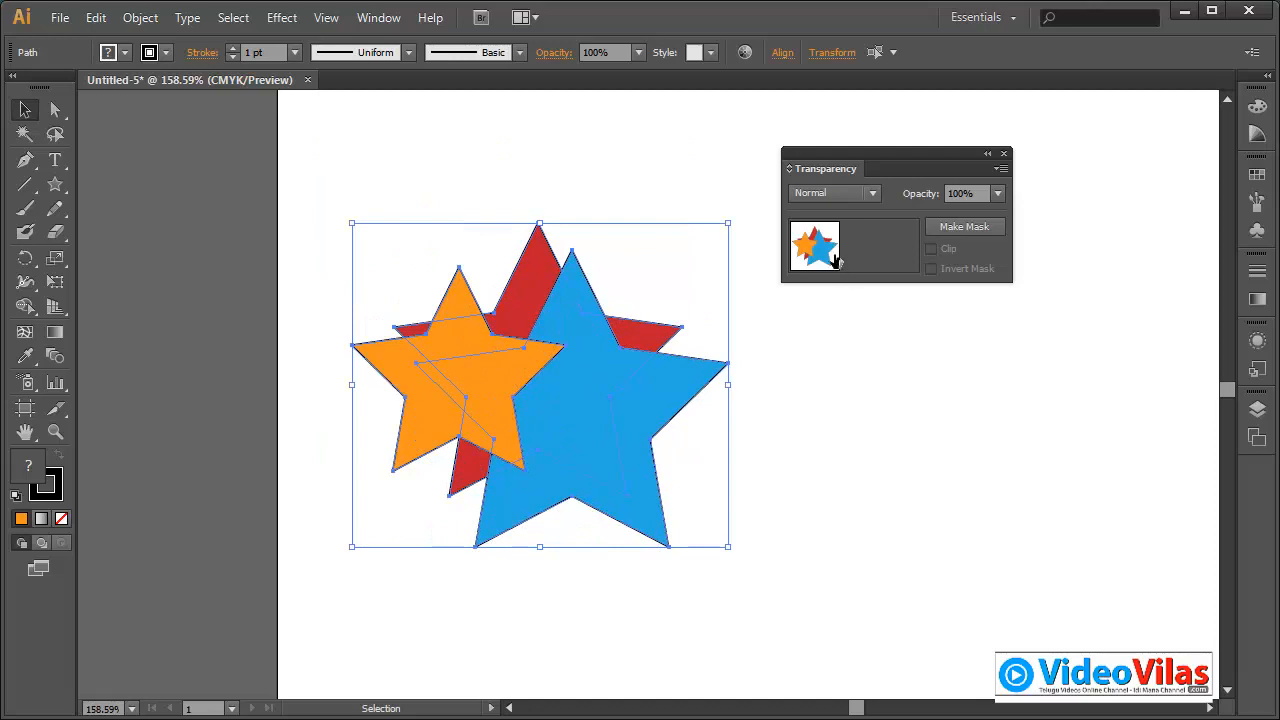
Try the Multiply, Screen, Difference and Luminosity blending modes on the three stars, then return them to Normal.
click(872, 194)
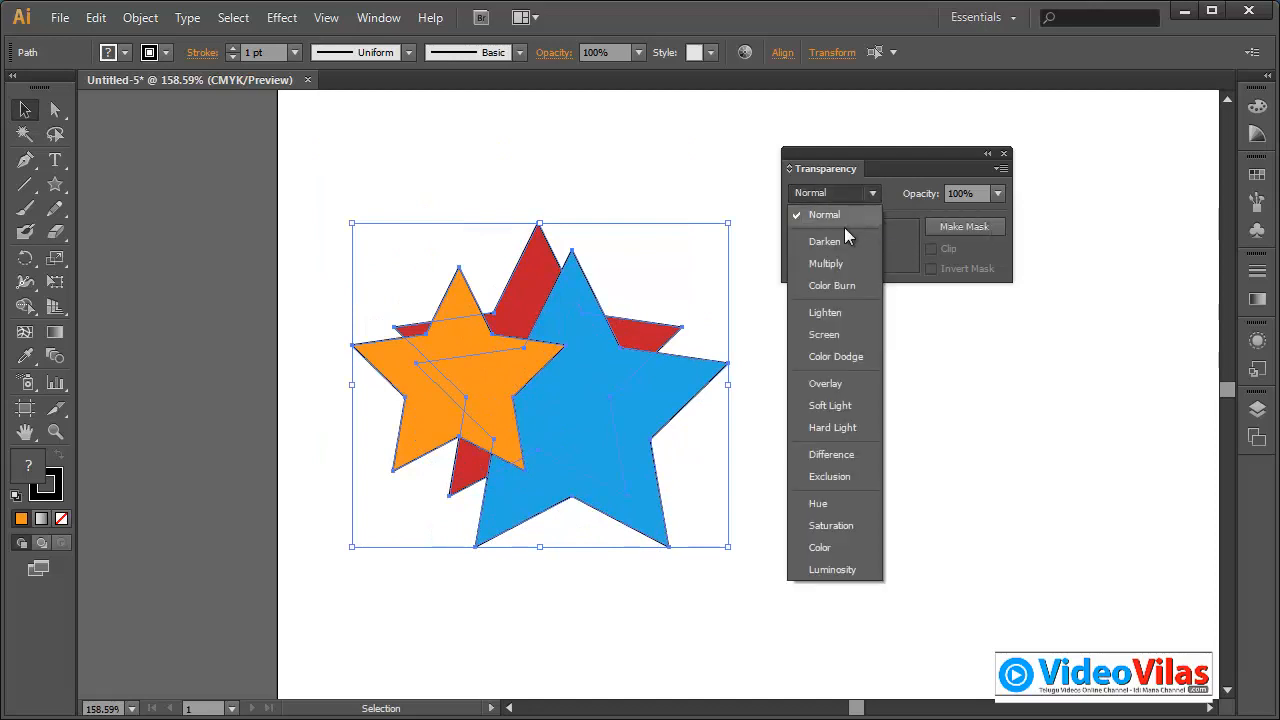
click(839, 266)
click(873, 193)
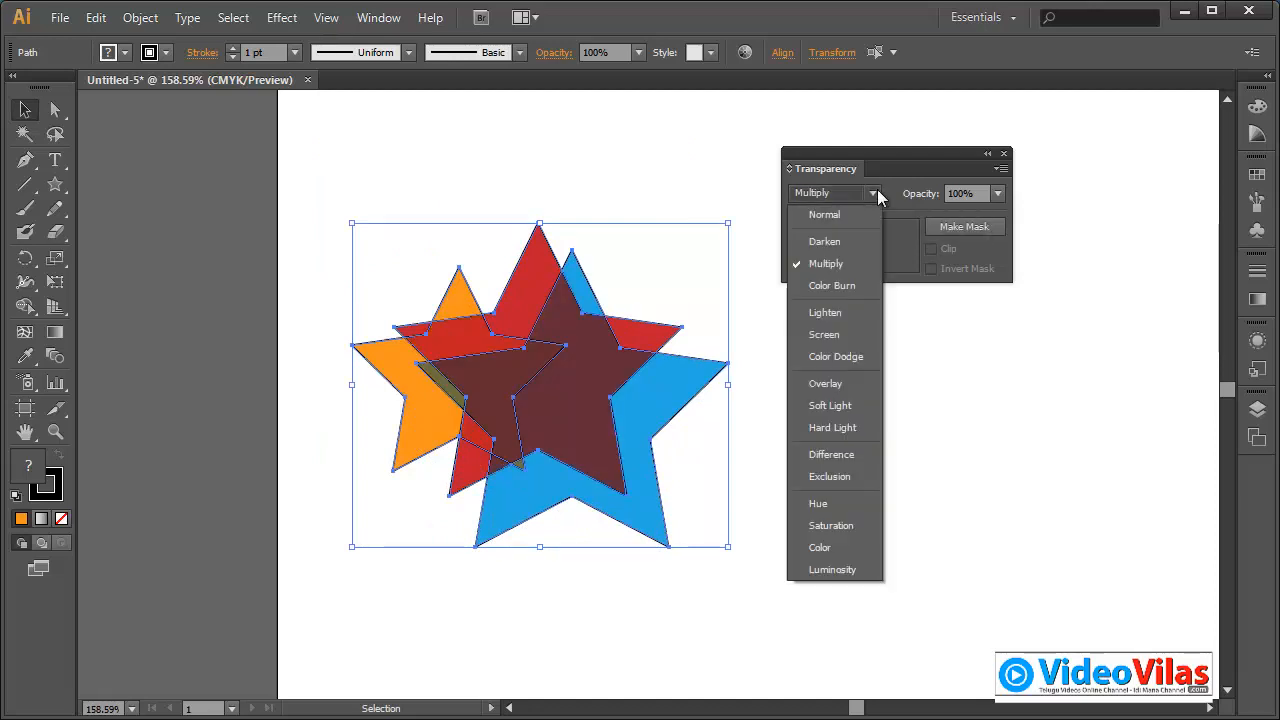
click(848, 340)
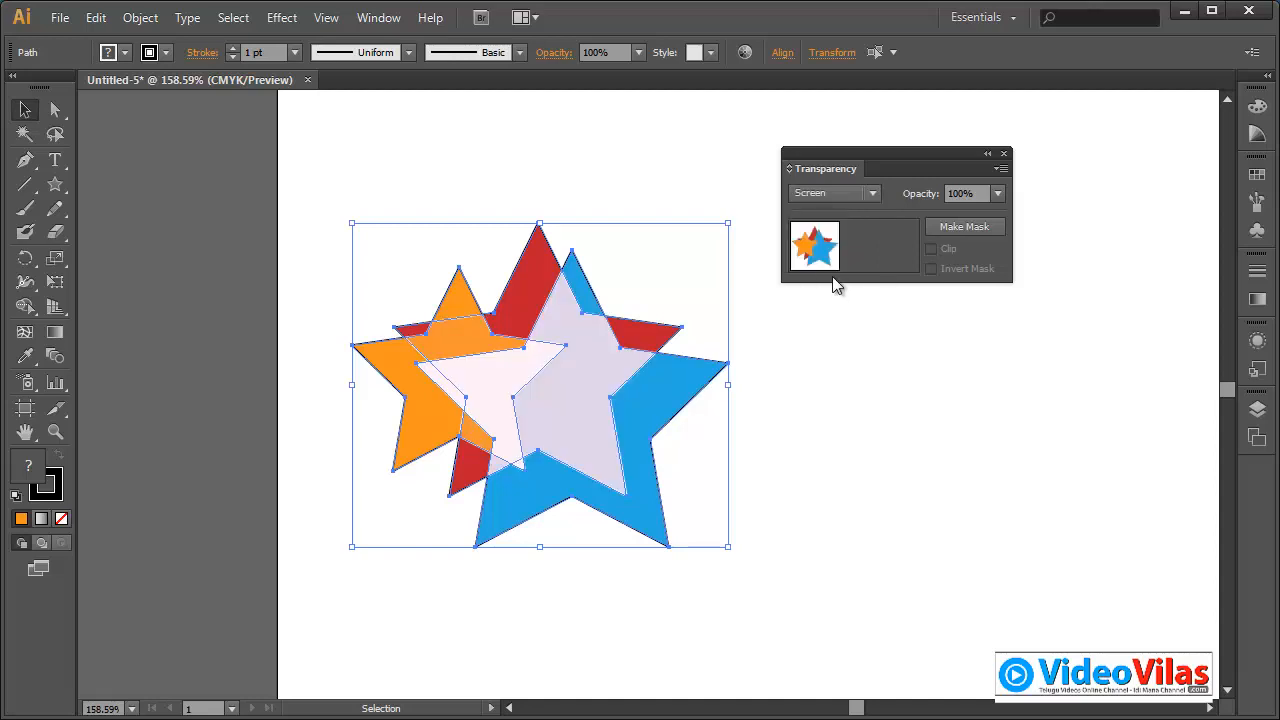
click(877, 192)
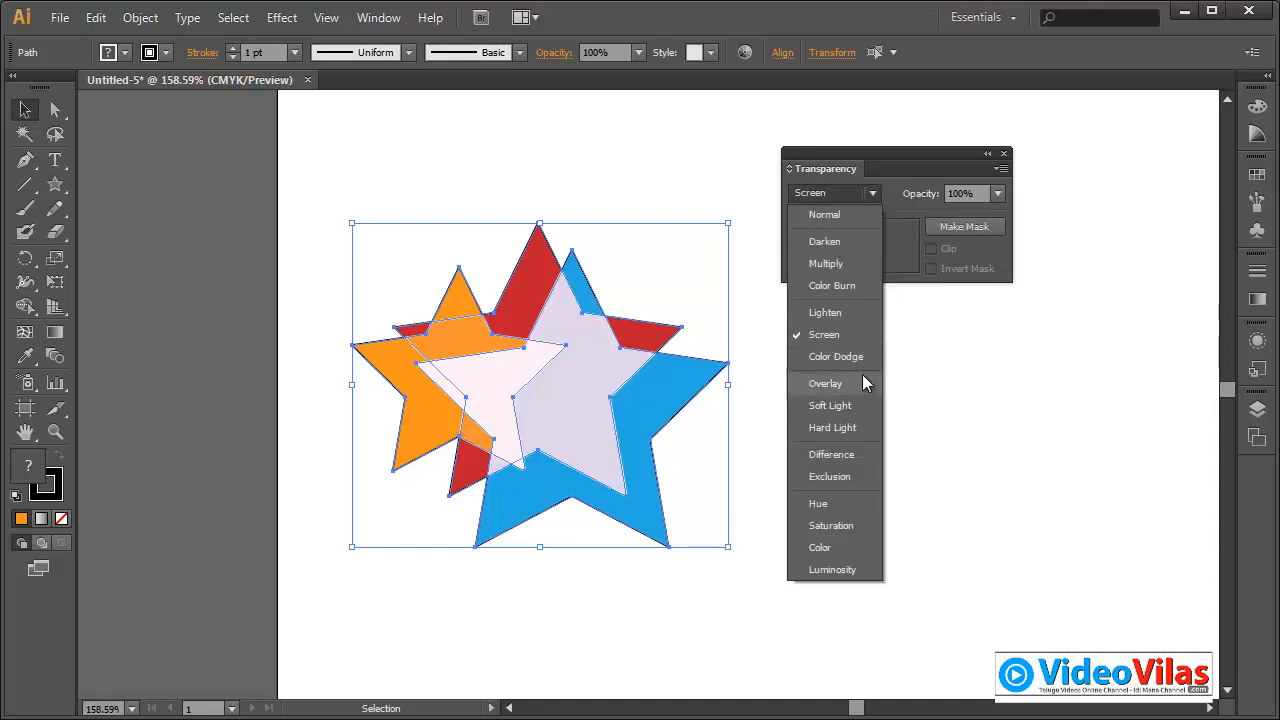
click(836, 454)
click(872, 193)
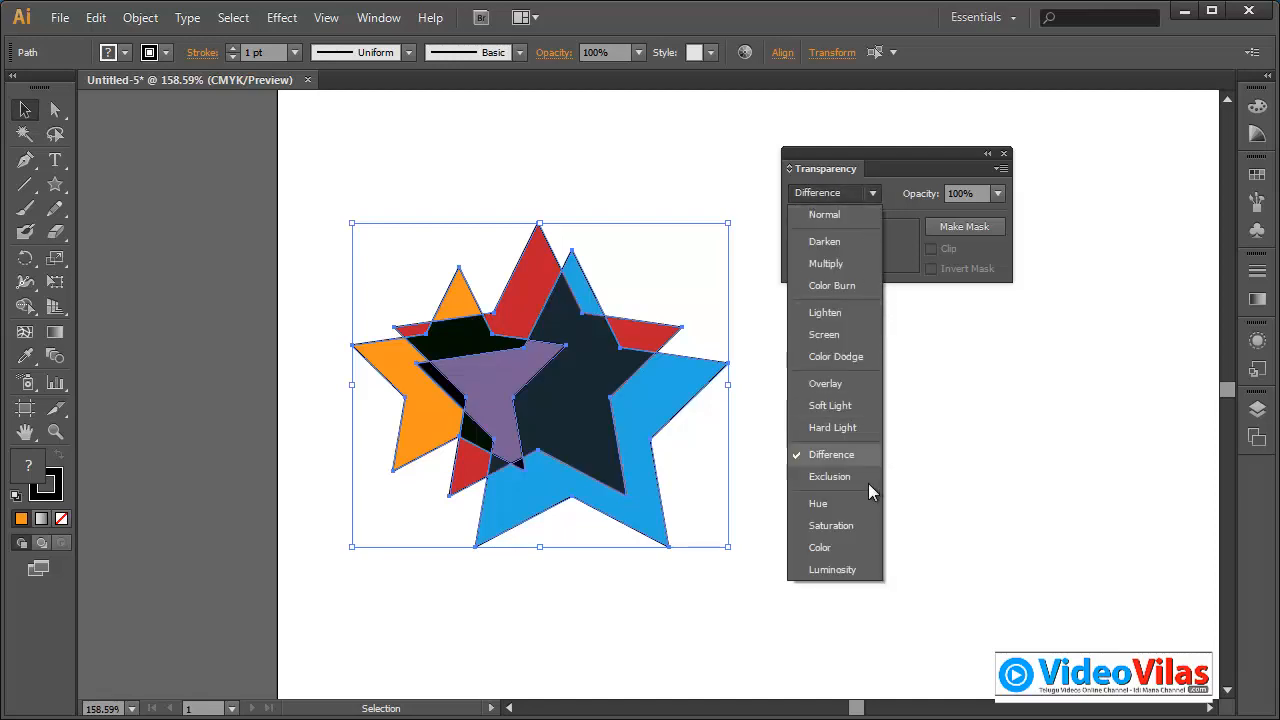
click(839, 577)
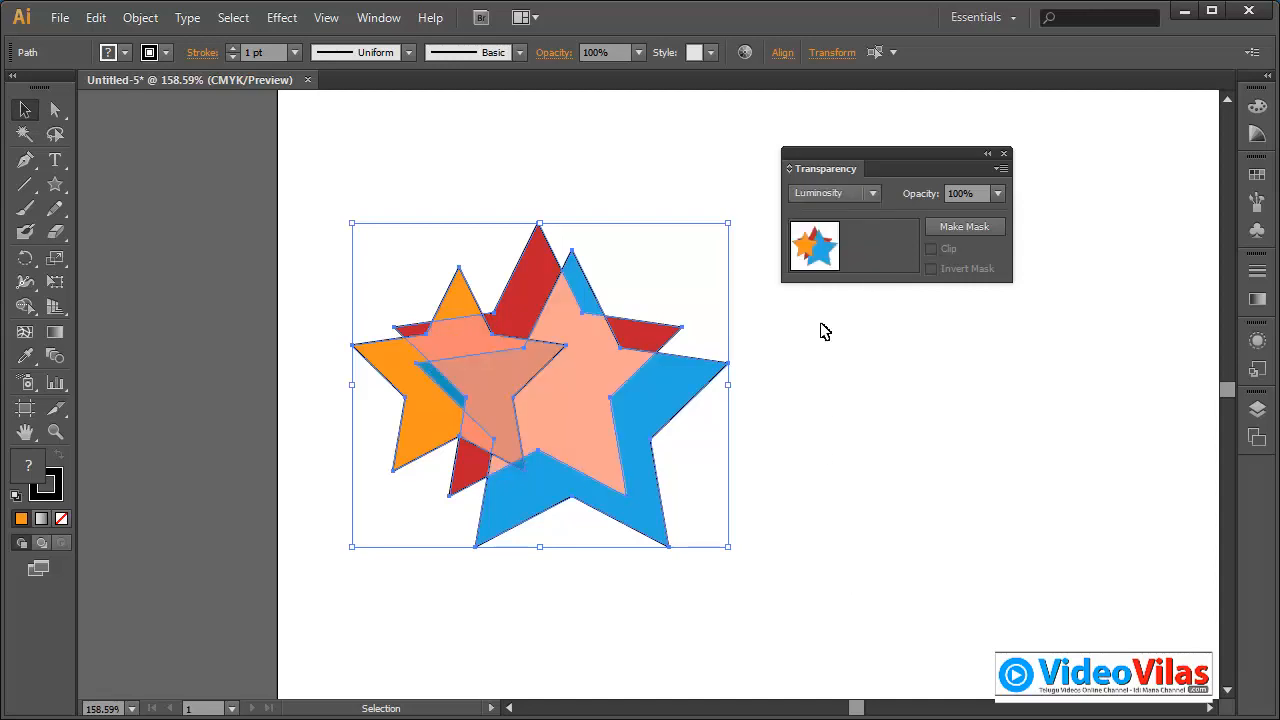
click(856, 194)
click(843, 216)
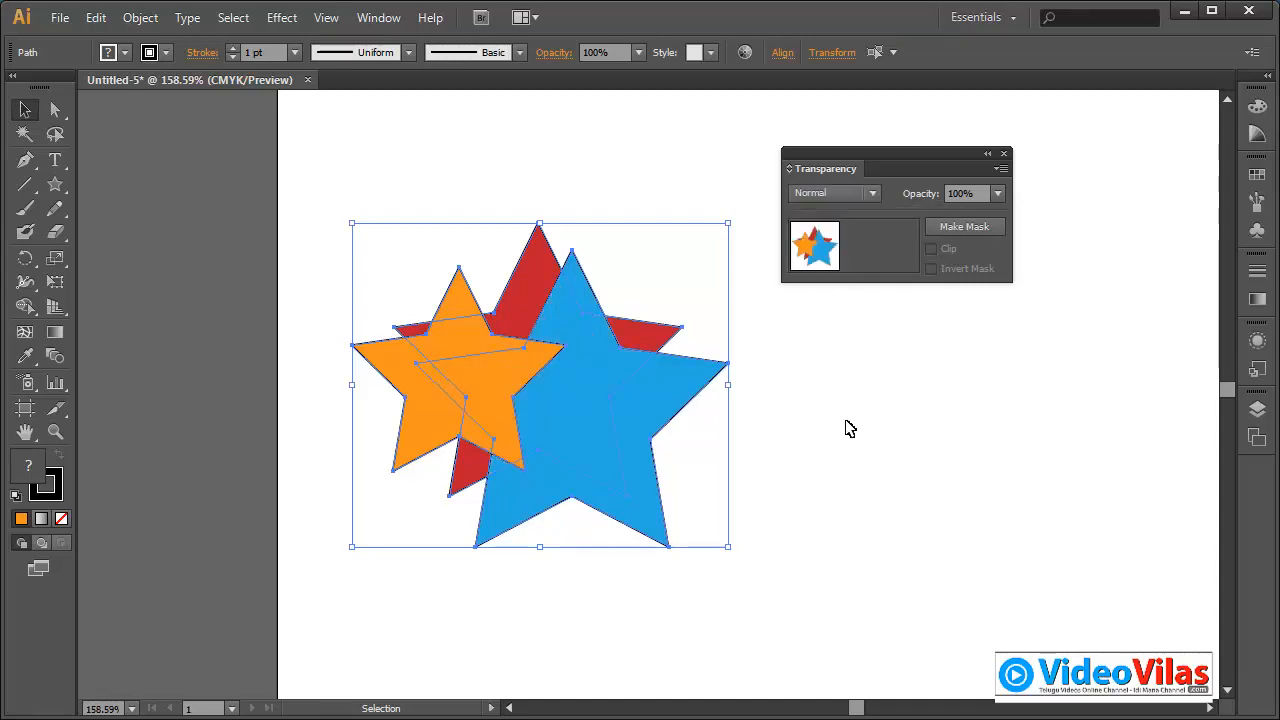
Move the blue star up, enlarge the orange star and shift it up and left so it overlaps both other stars.
click(700, 449)
drag(628, 399, 655, 286)
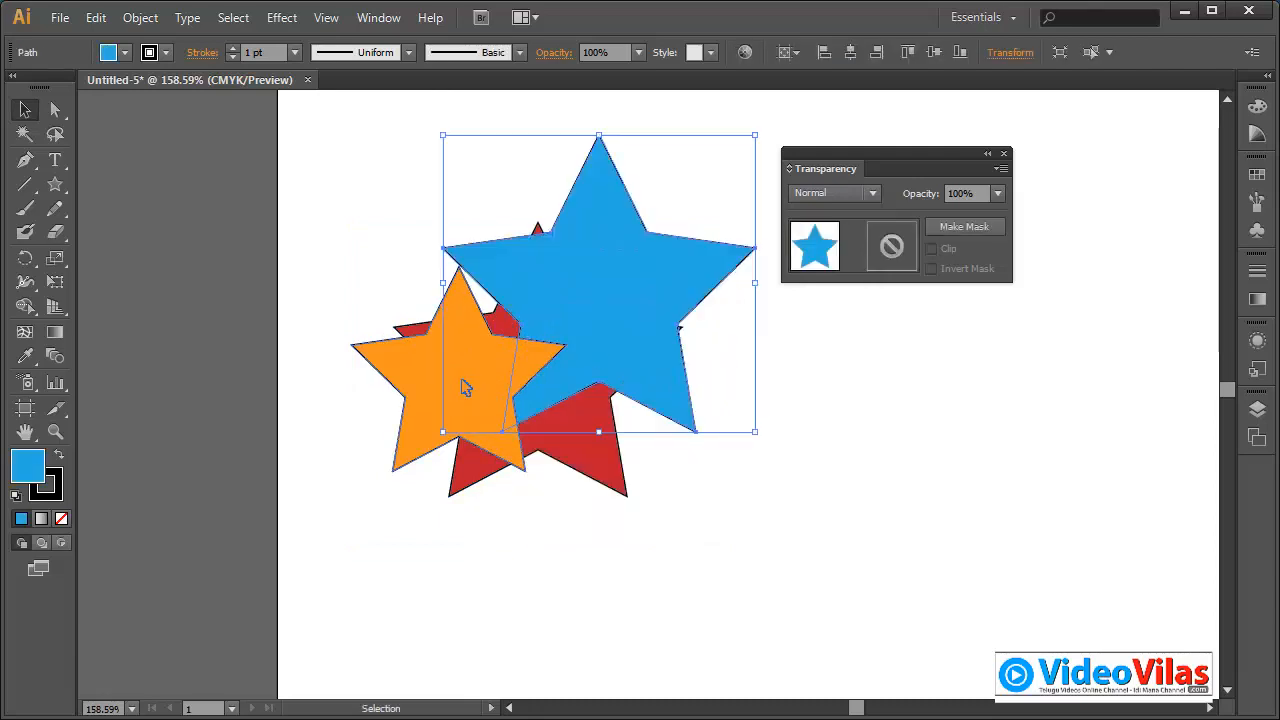
drag(466, 386, 538, 423)
drag(658, 521, 726, 591)
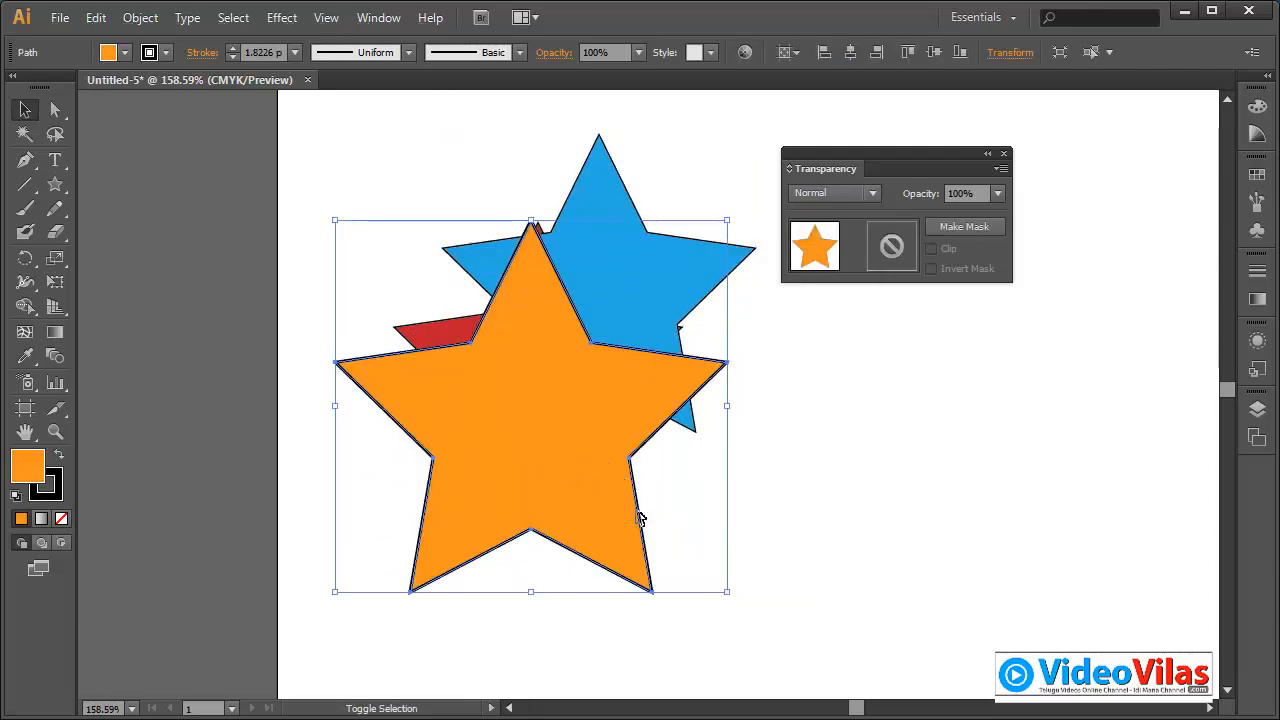
mouse_move(592, 459)
mouse_down()
mouse_move(534, 431)
mouse_move(534, 386)
mouse_up()
Apply the Screen blending mode to all three stars and deselect them.
drag(837, 575, 350, 199)
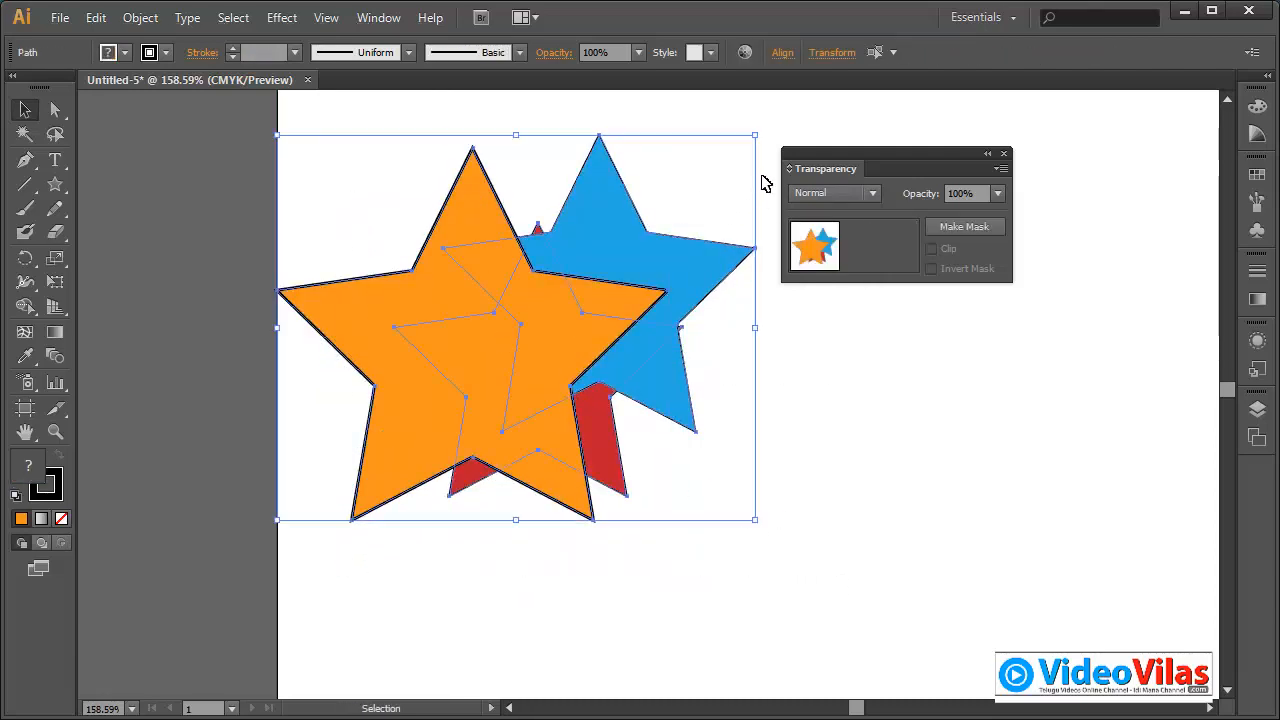
click(834, 193)
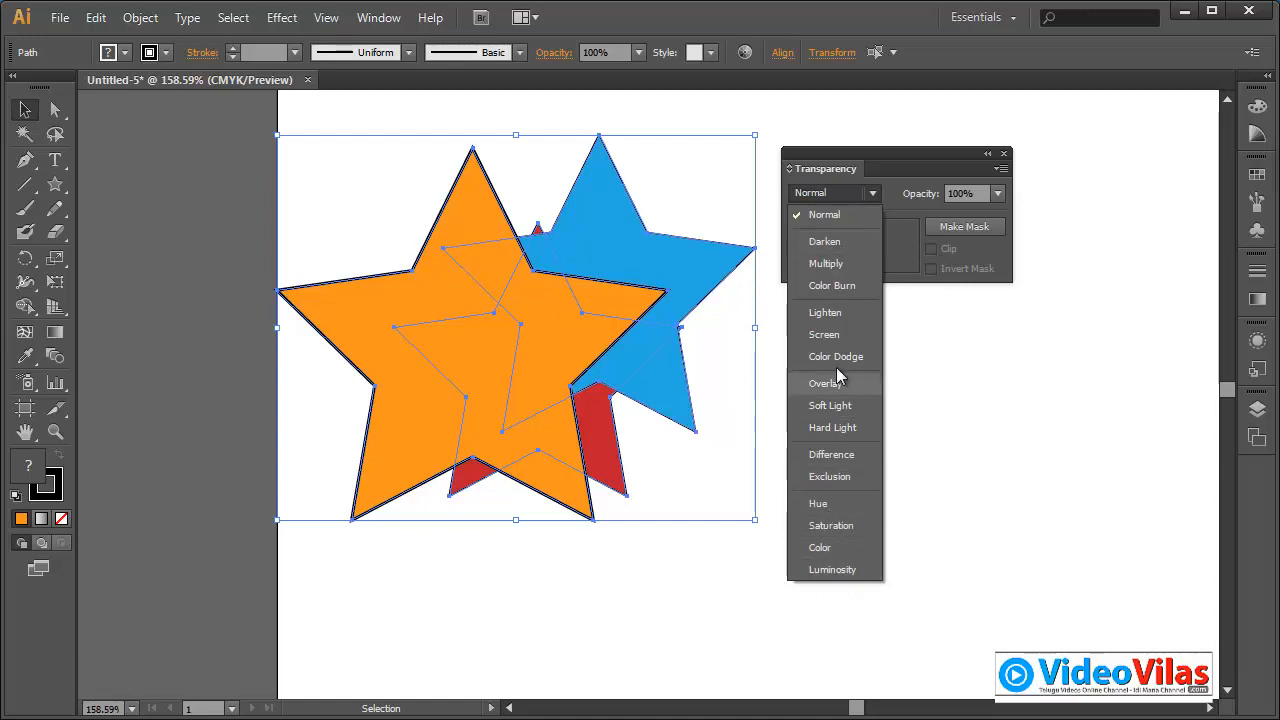
click(824, 334)
click(697, 508)
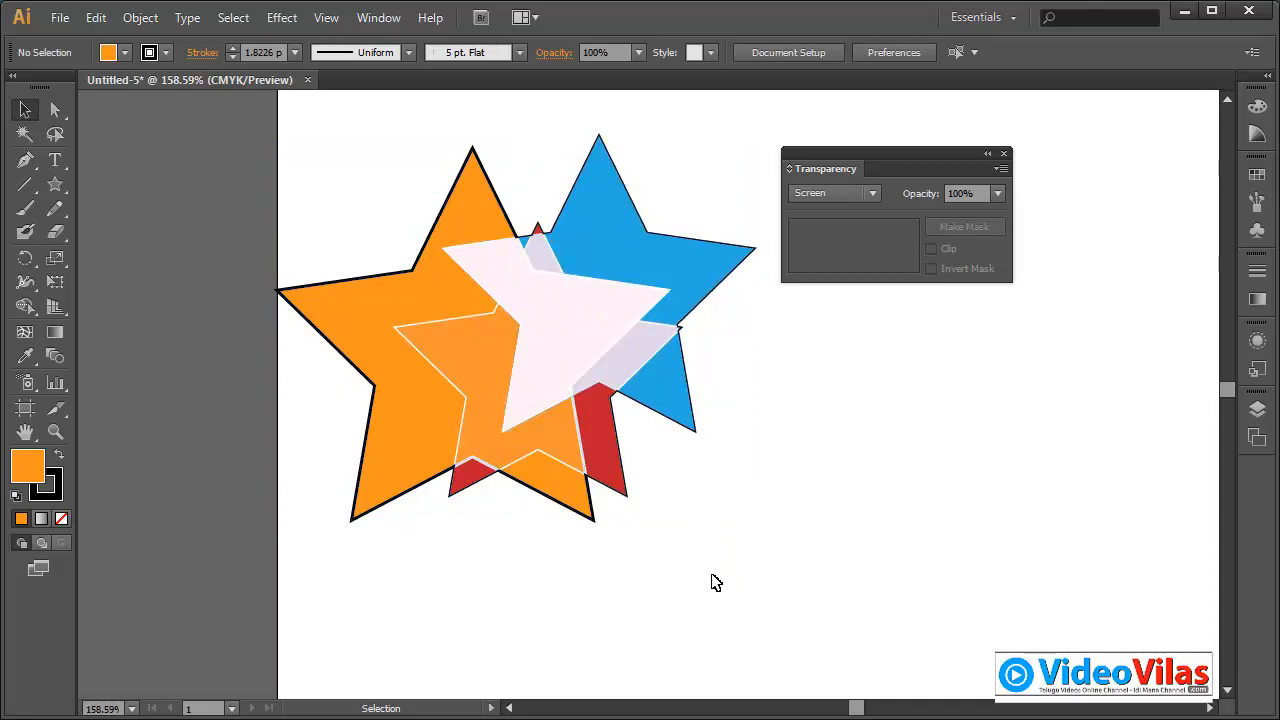
Examine the blended fills and outlines up close where the orange and red stars overlap along their lower edges.
key(ctrl+space)
drag(777, 608, 380, 200)
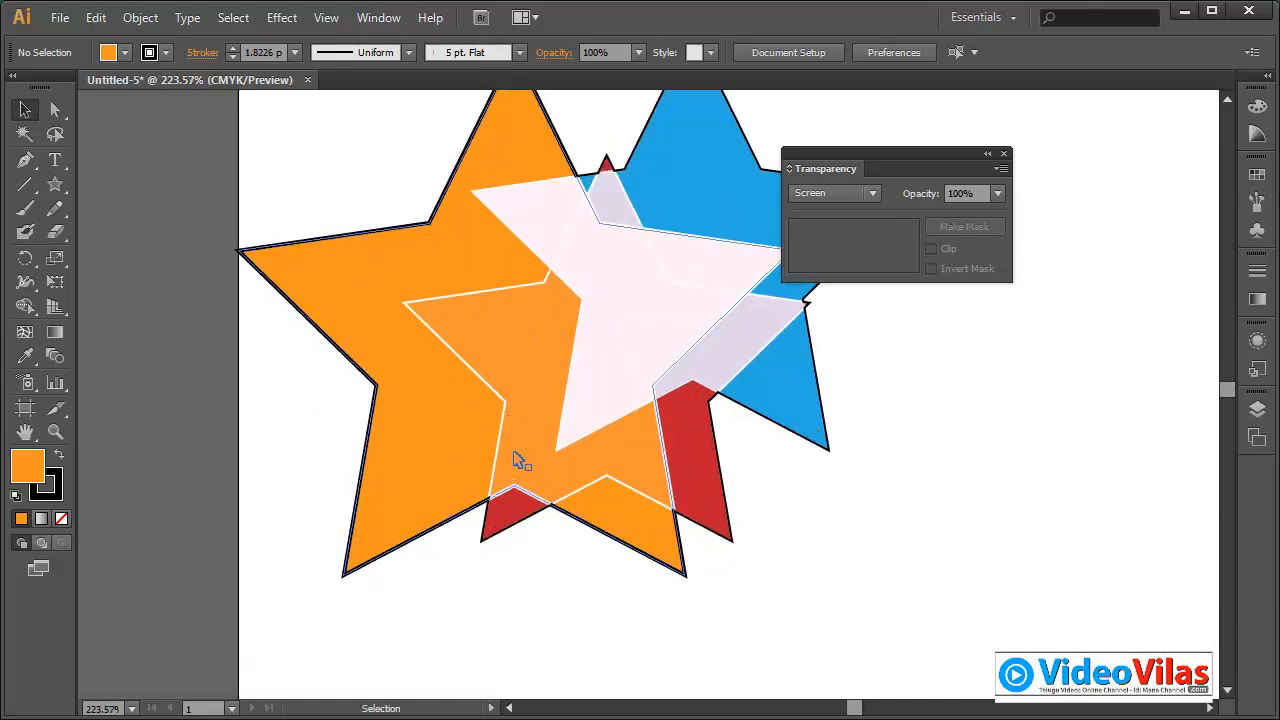
key(ctrl+space)
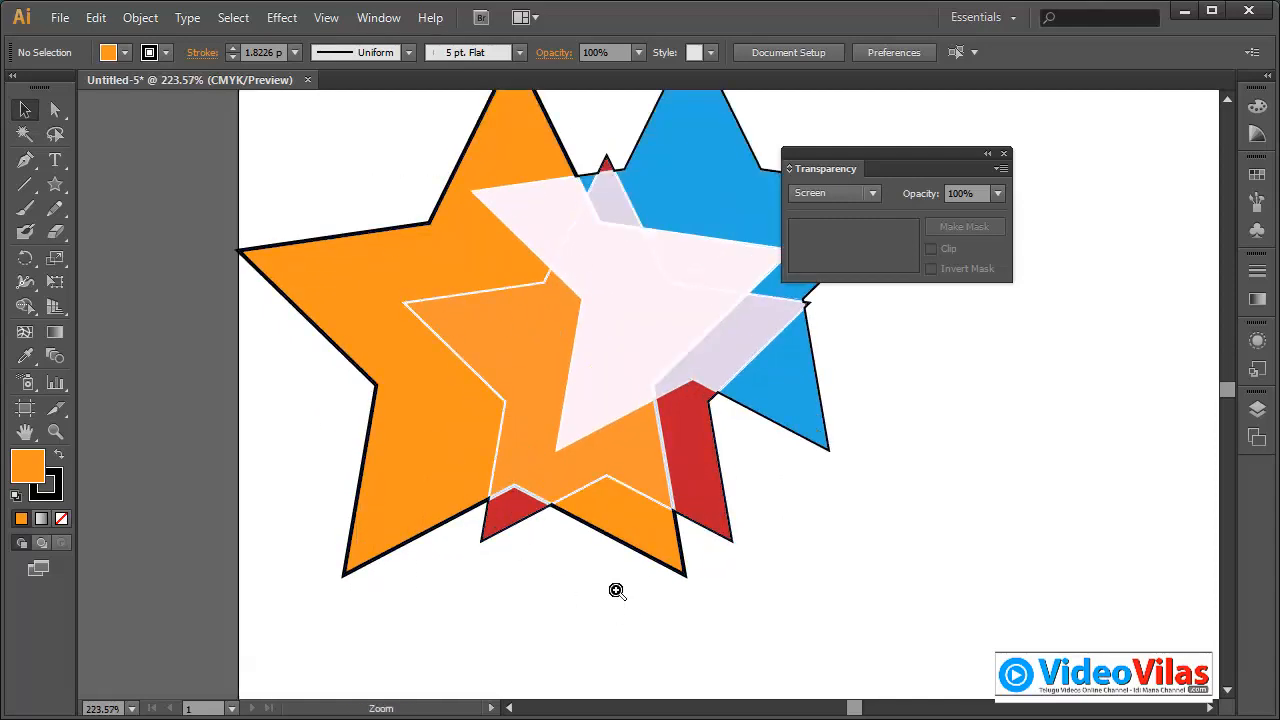
drag(614, 589, 389, 391)
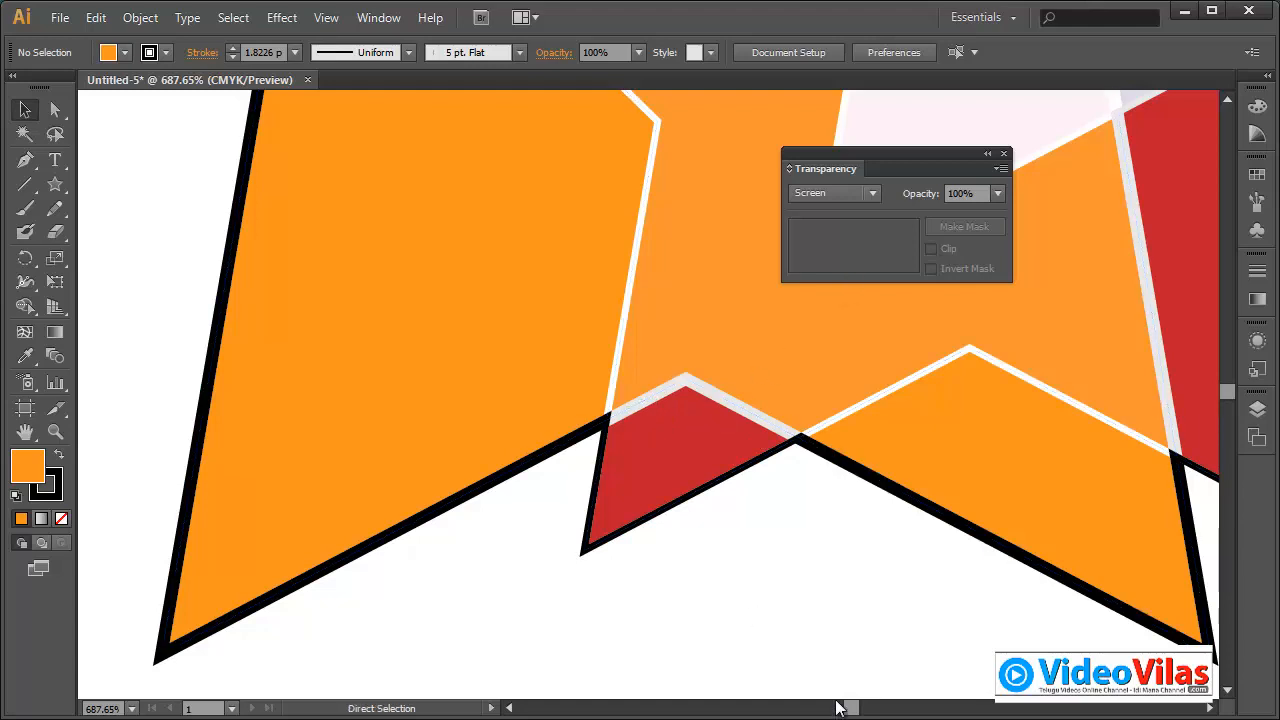
key(ctrl+minus)
key(ctrl+minus)
key(ctrl+minus)
key(ctrl+minus)
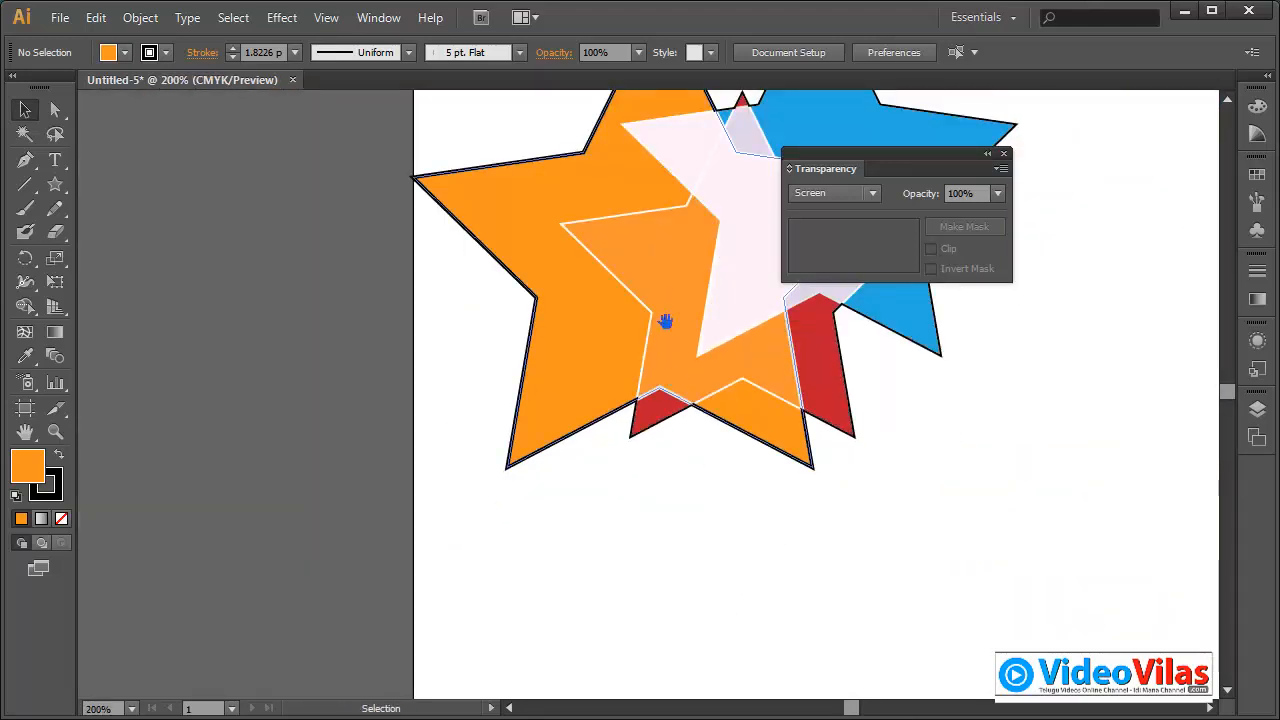
Delete all three overlapping stars, close the Transparency panel and restore the default fill and stroke.
drag(666, 320, 509, 394)
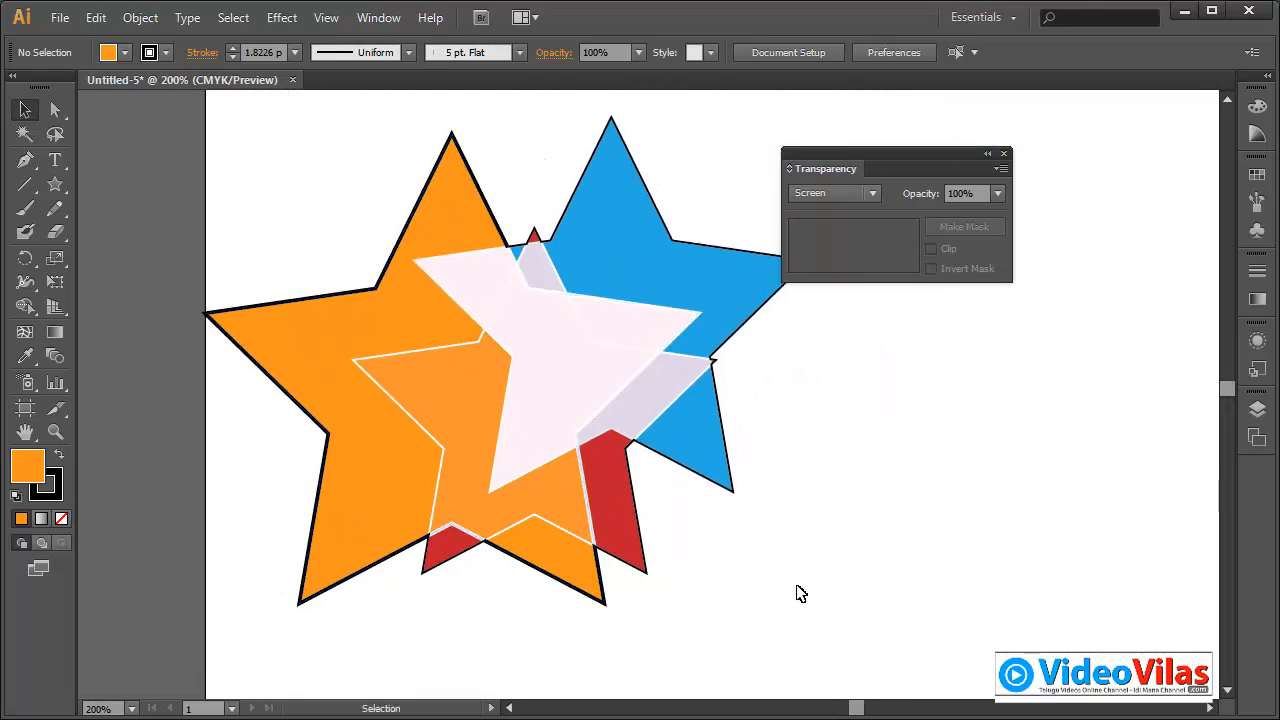
drag(798, 590, 316, 226)
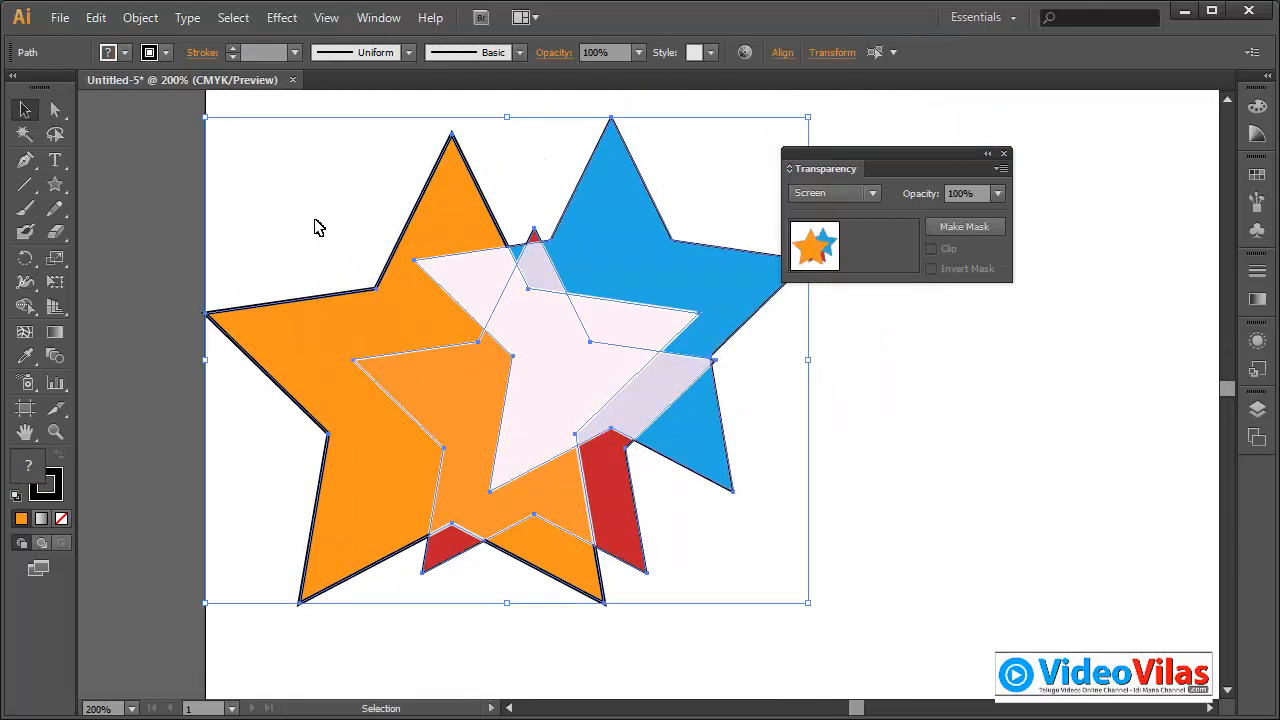
key(Delete)
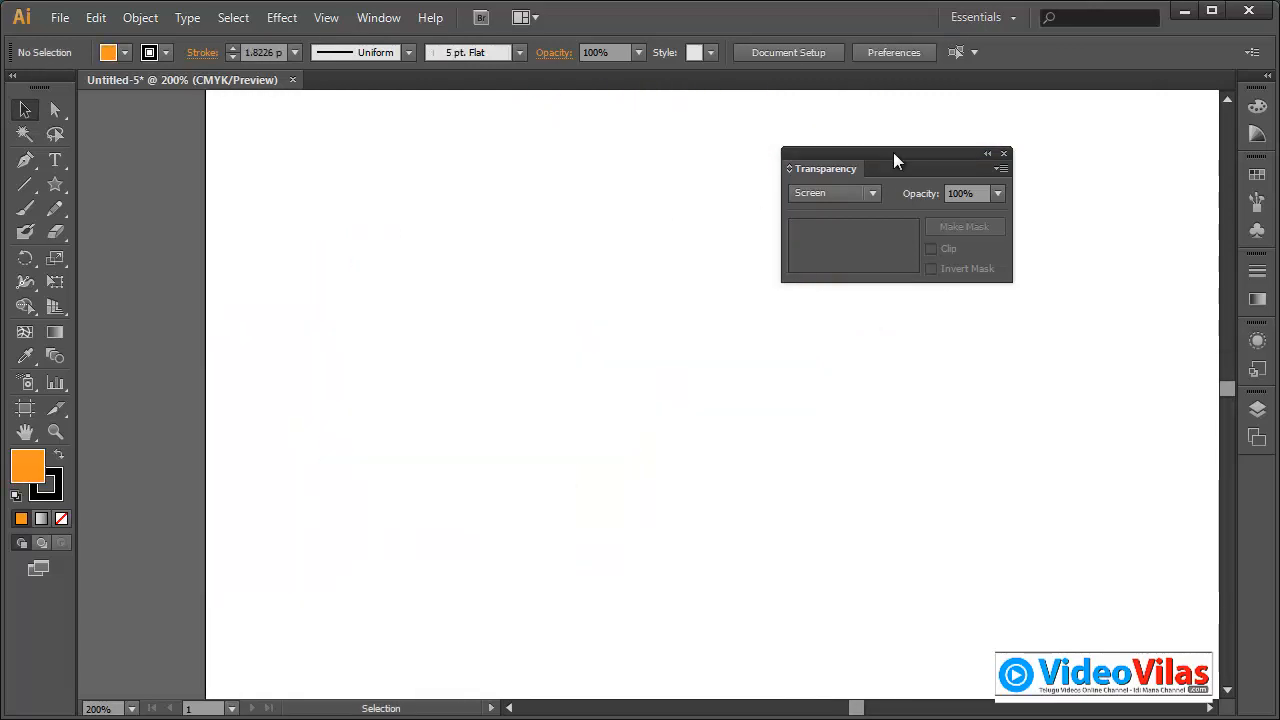
click(1004, 151)
key(d)
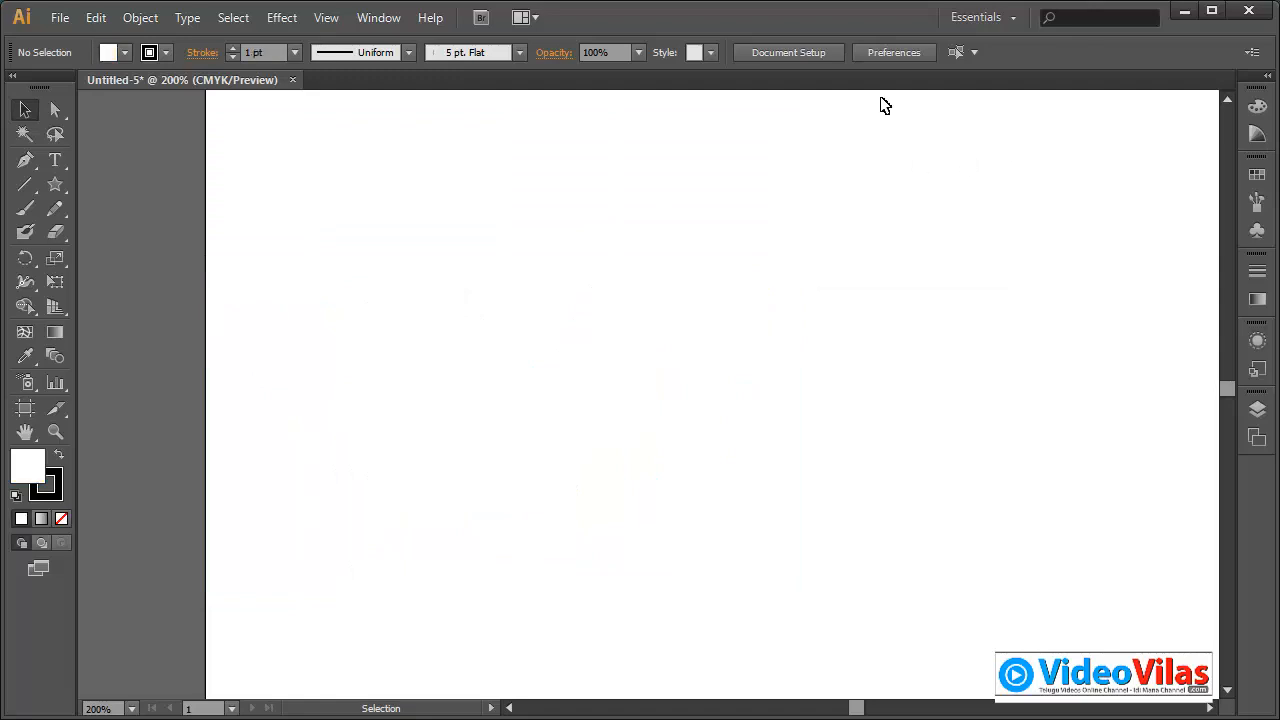
Reset the Essentials workspace and show the Stroke panel with all its options.
click(978, 17)
click(1012, 241)
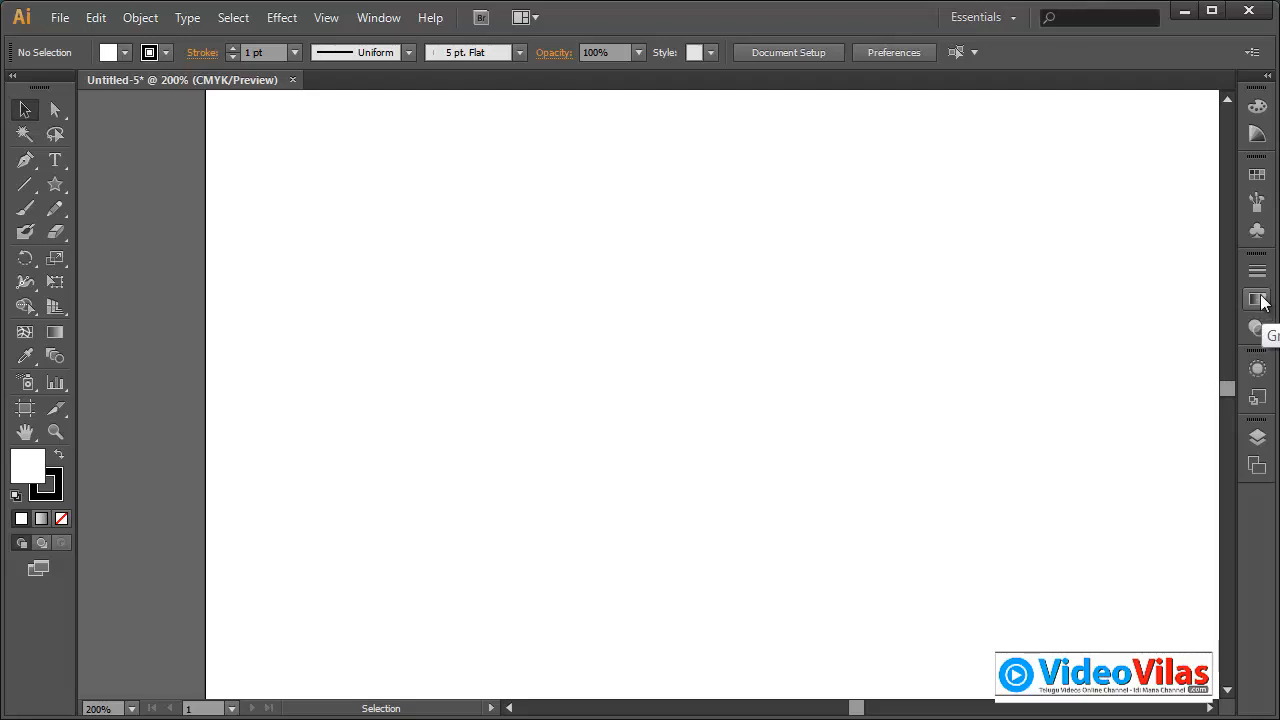
click(1261, 278)
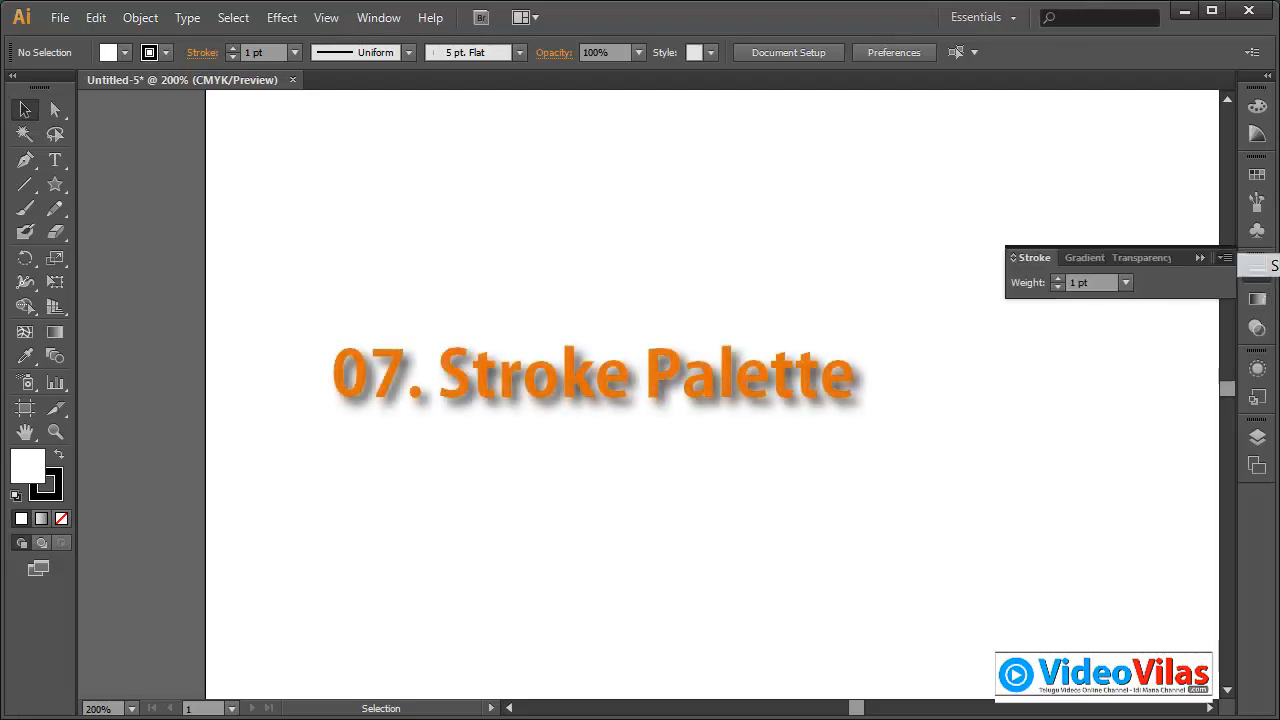
click(1258, 266)
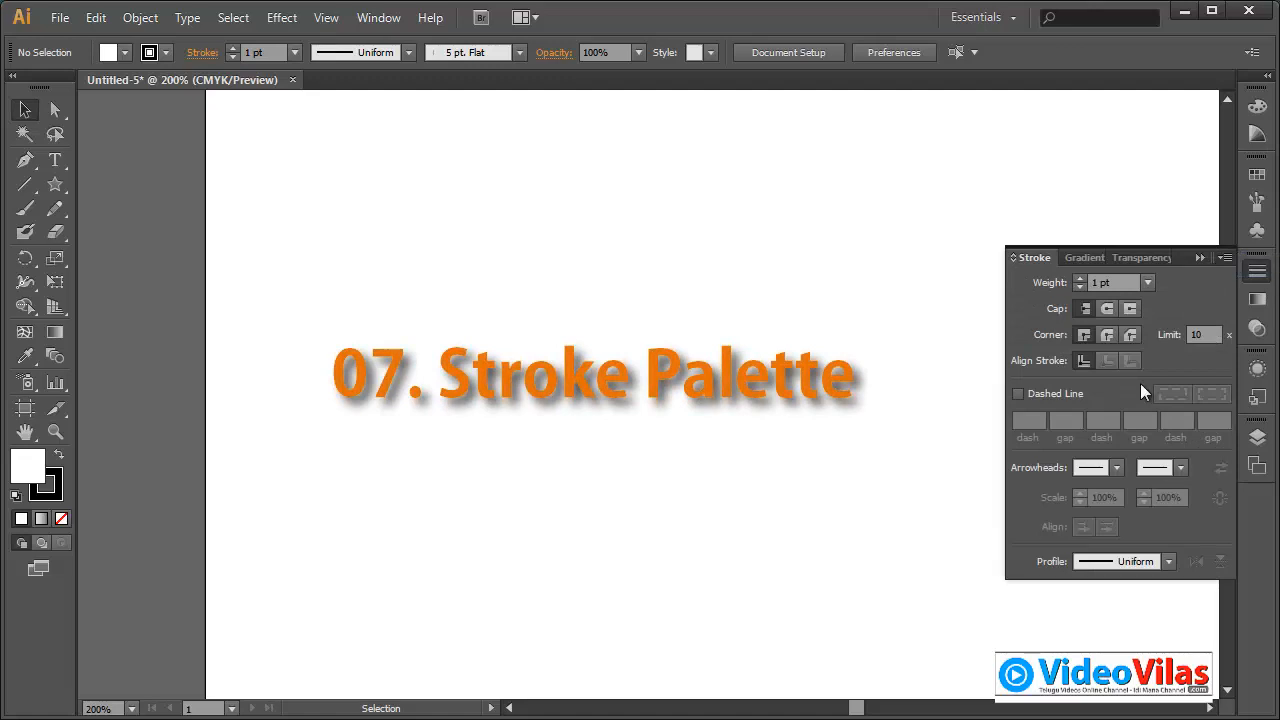
Draw a large five-pointed star in the middle of the artboard and set its stroke weight to 7 pt.
click(55, 184)
drag(666, 394, 800, 569)
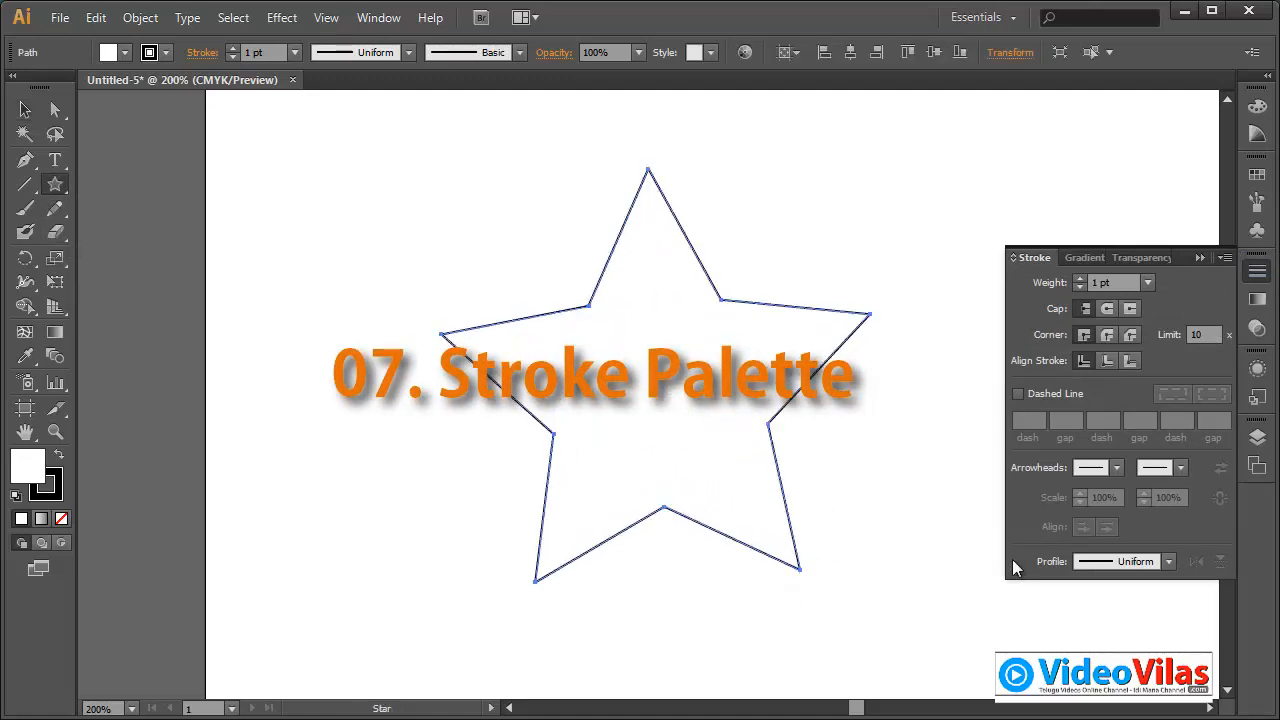
click(1148, 282)
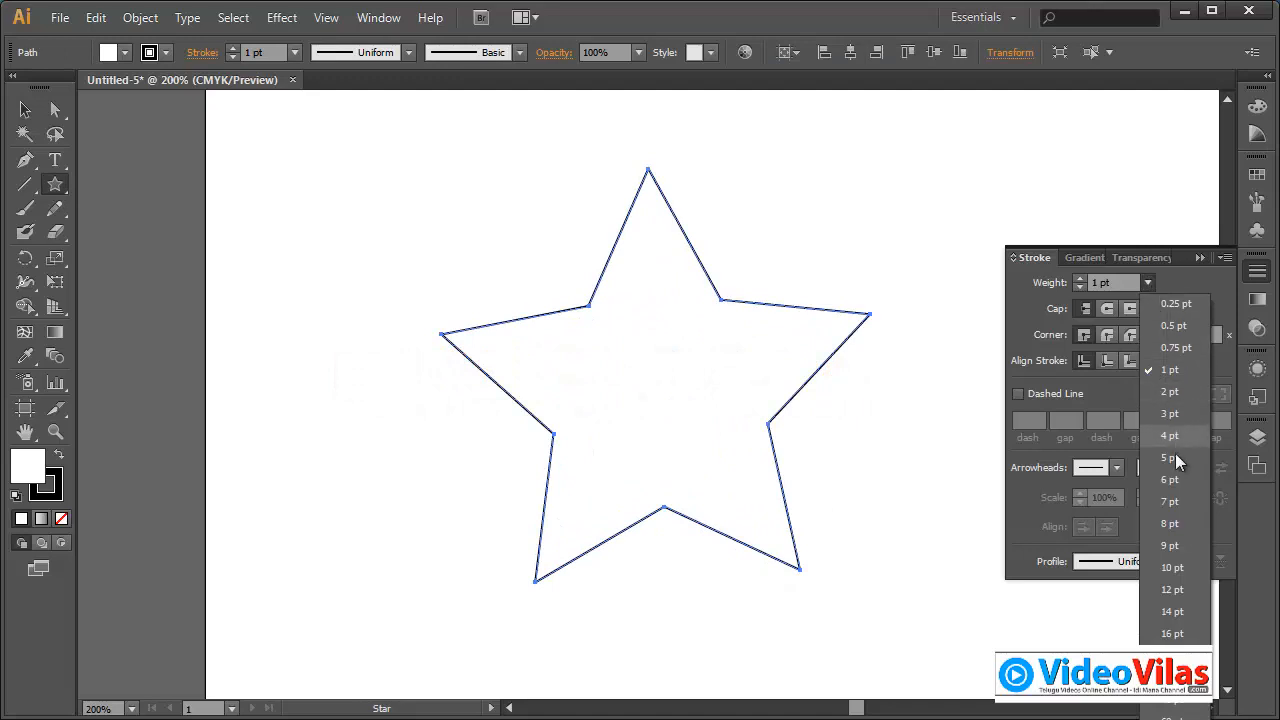
click(1169, 501)
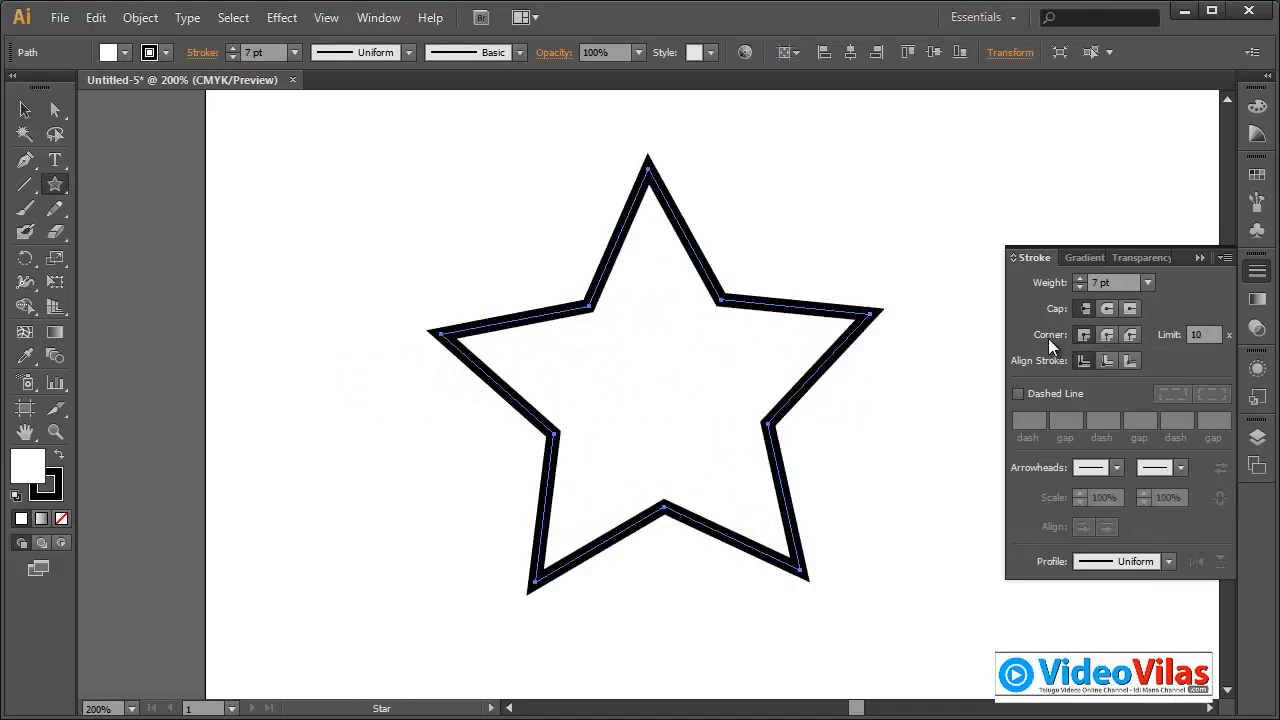
Set the star's stroke corners to Round Join, and try the Dashed Line option before turning it off again.
click(1107, 335)
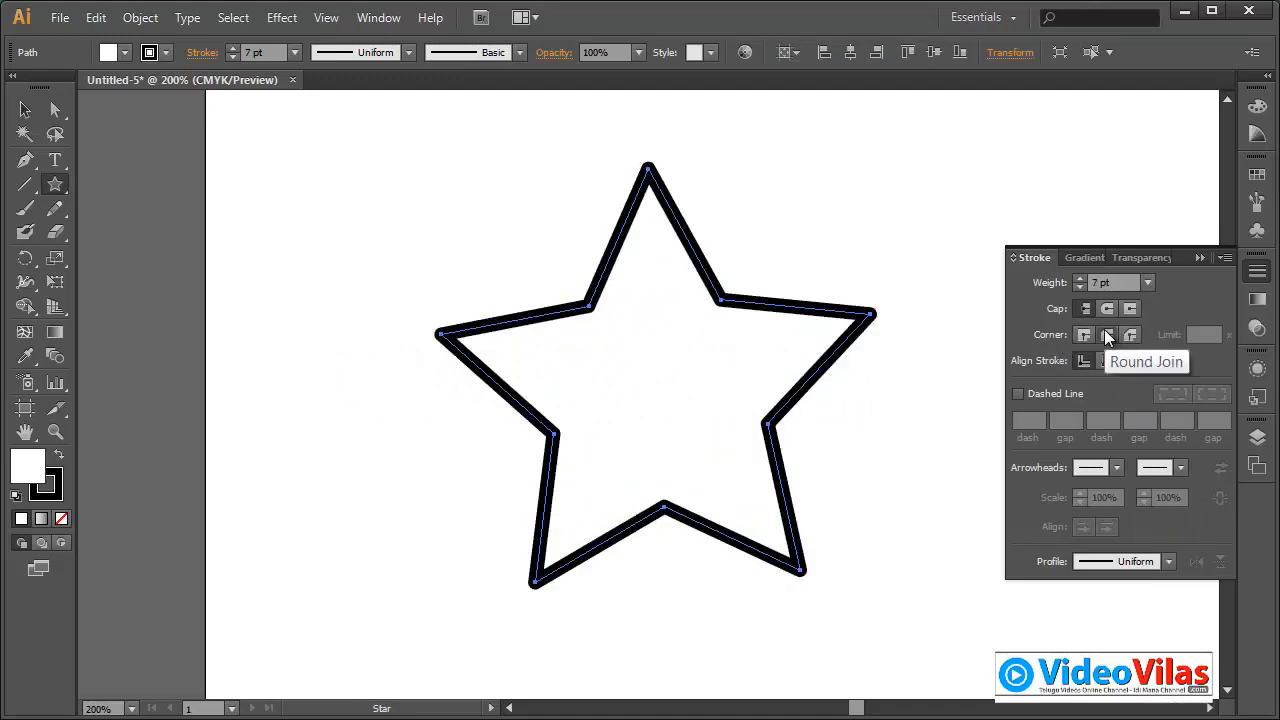
click(1019, 394)
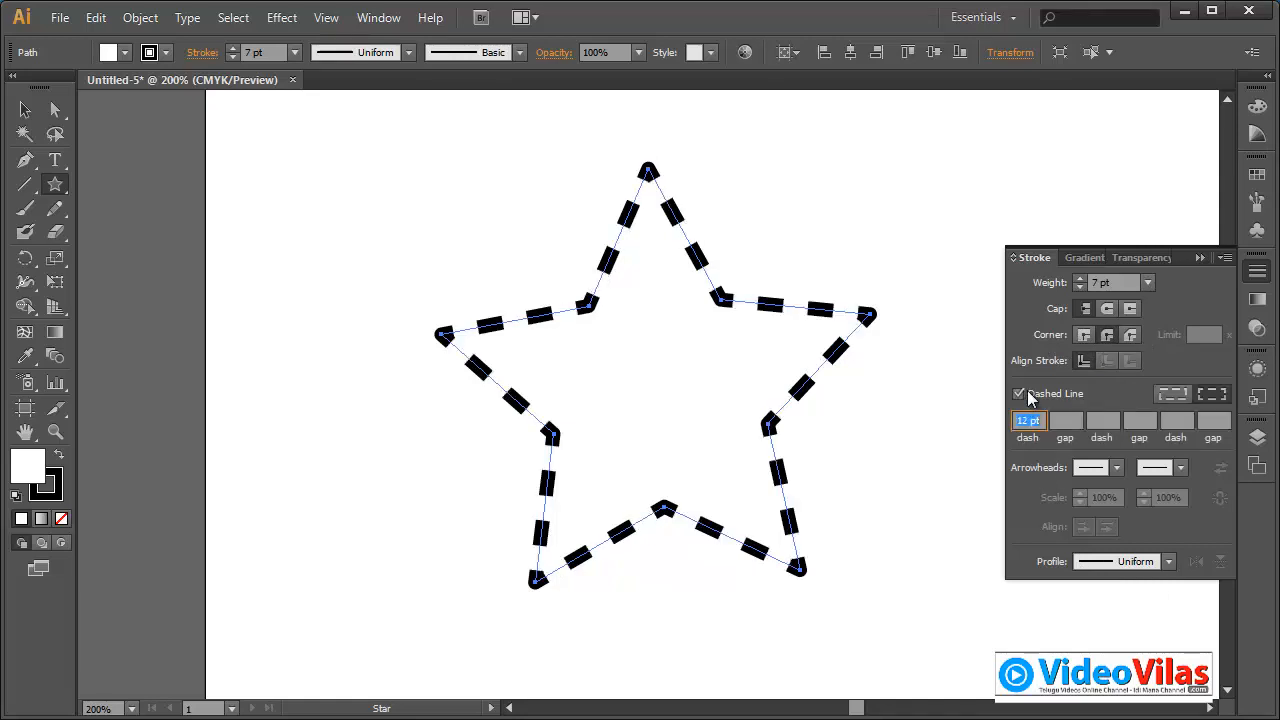
click(1030, 398)
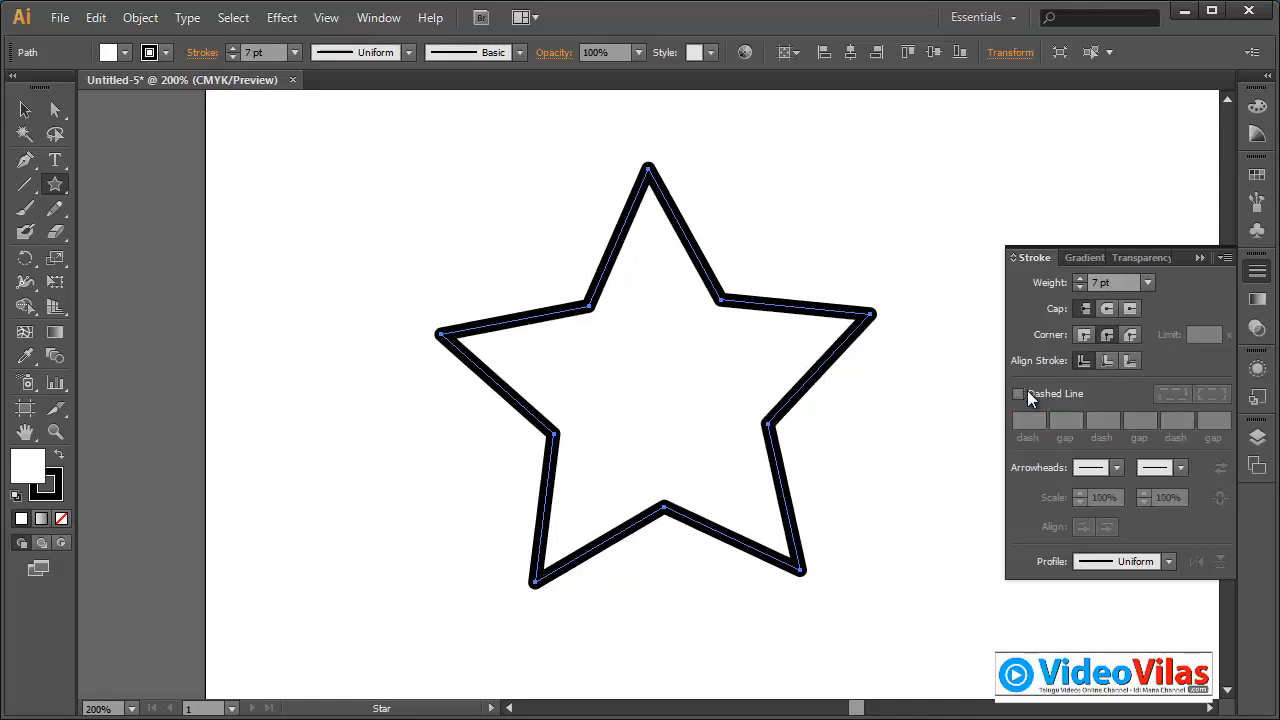
Try the elliptical width profile on the star's stroke and replace it with the triangular tapered profile.
click(1168, 561)
click(1143, 633)
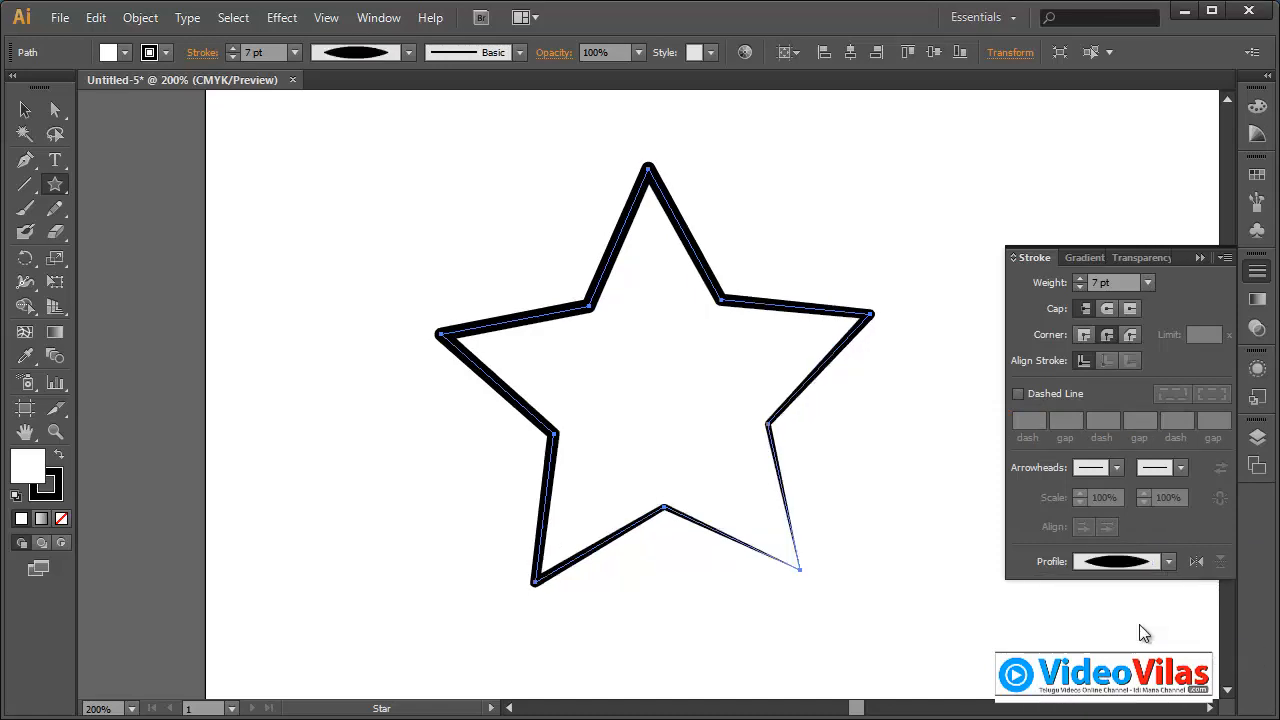
click(1168, 561)
click(1133, 710)
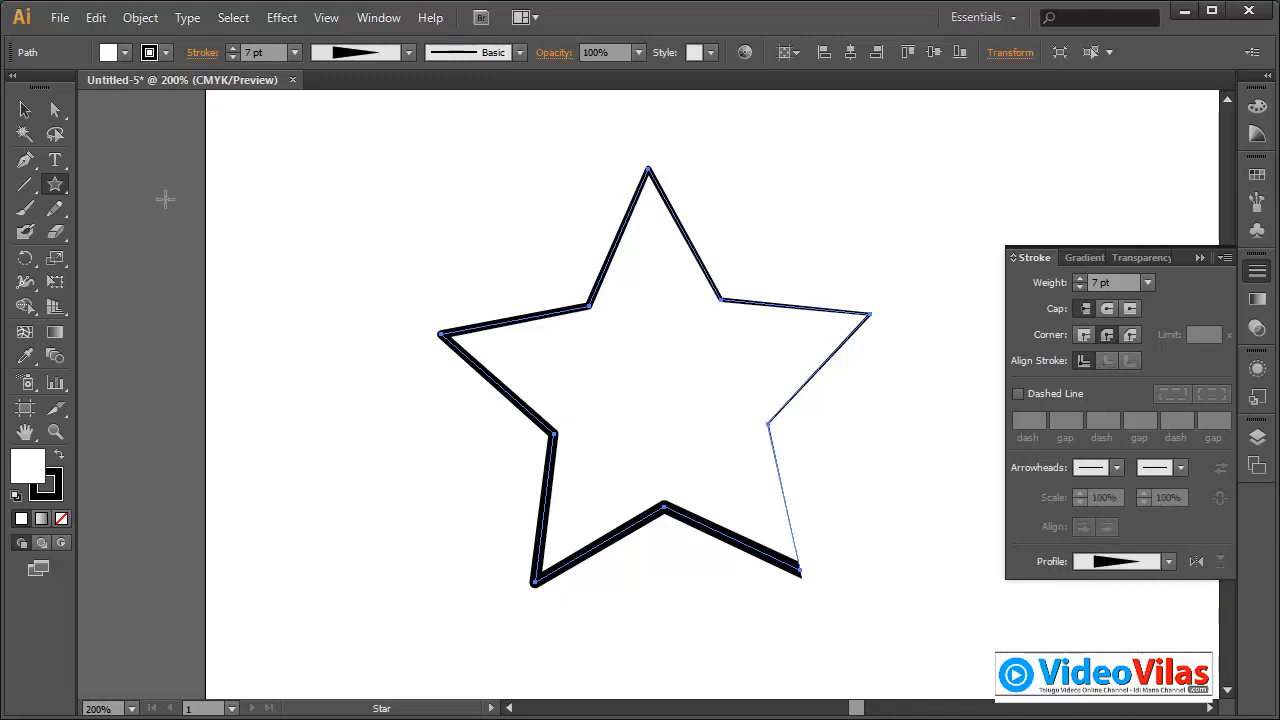
Open up the star by deleting the two segments of its upper right side and the segment left of its top point.
click(58, 112)
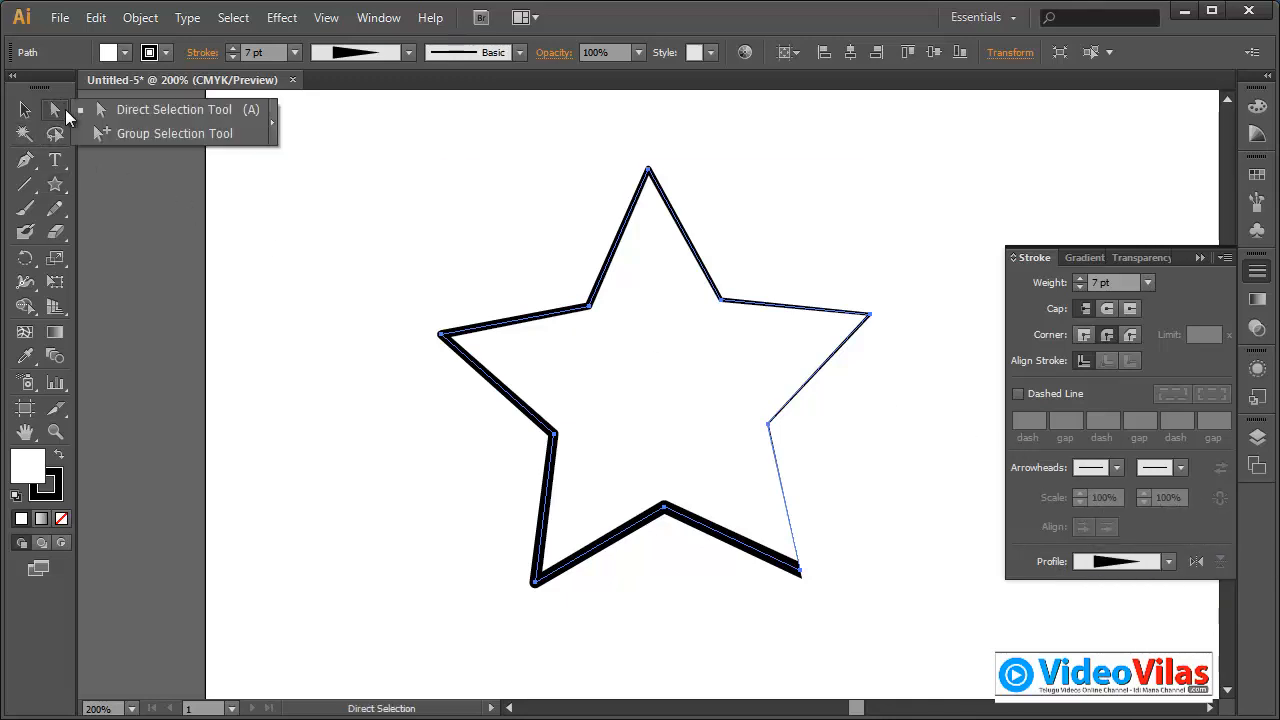
drag(754, 246, 785, 335)
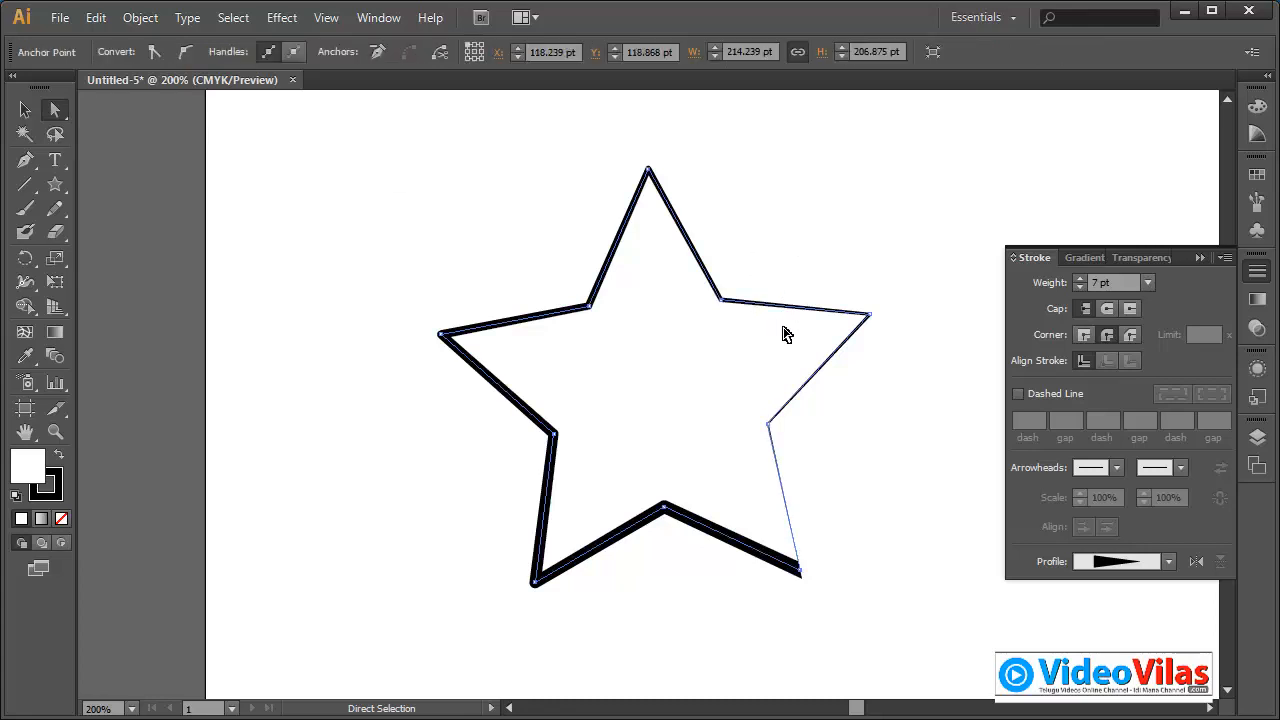
key(Delete)
drag(786, 209, 651, 309)
key(Delete)
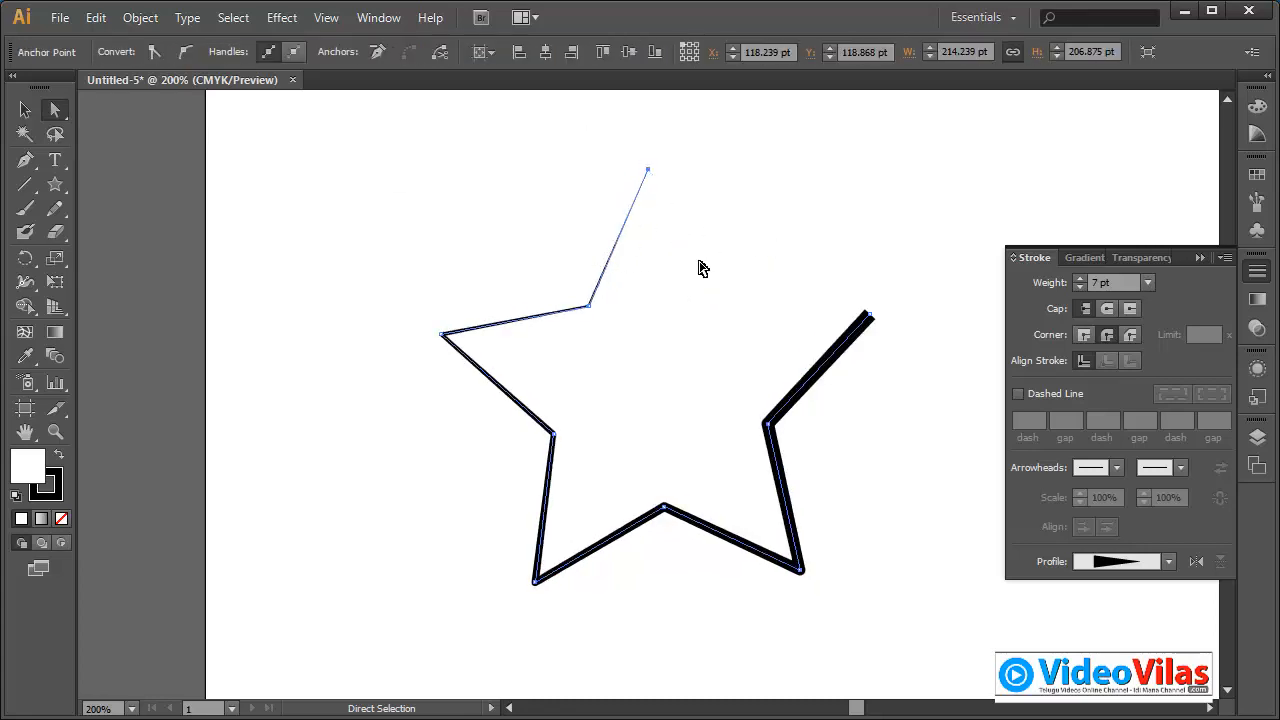
key(Delete)
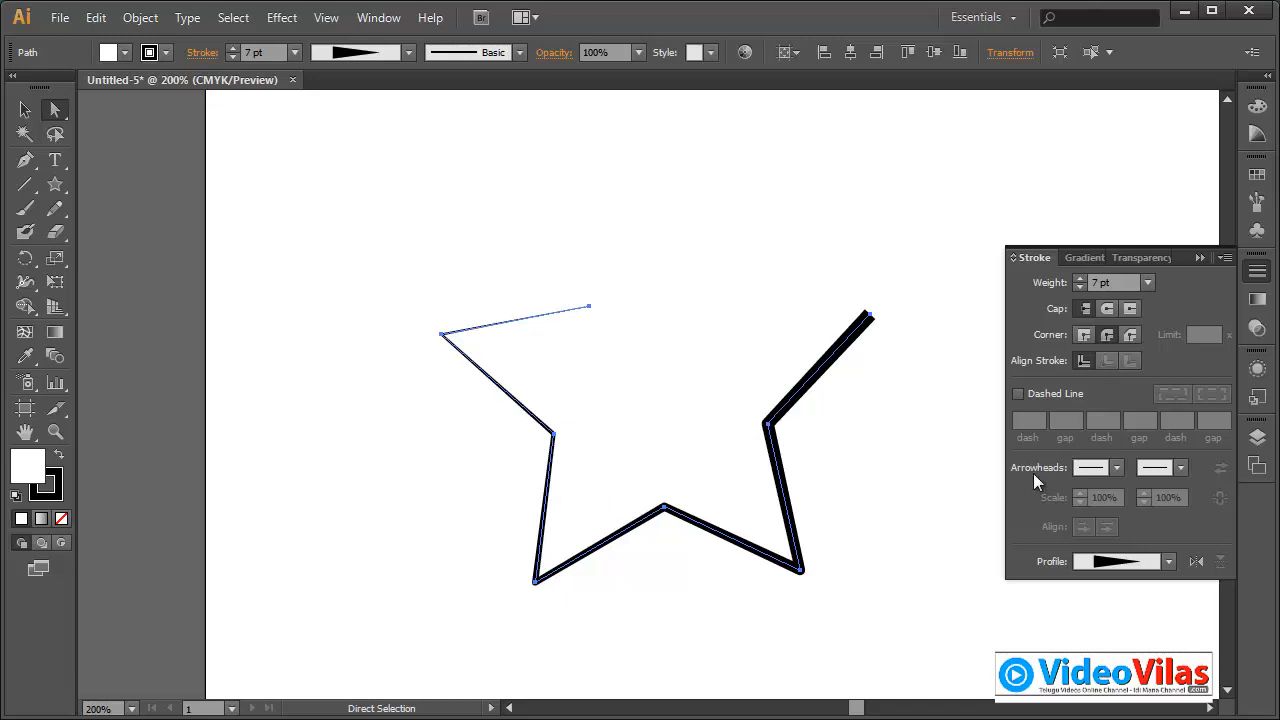
Add the Arrow 1 arrowhead to the start of the open path and Arrow 19 to its end.
click(1117, 467)
click(998, 533)
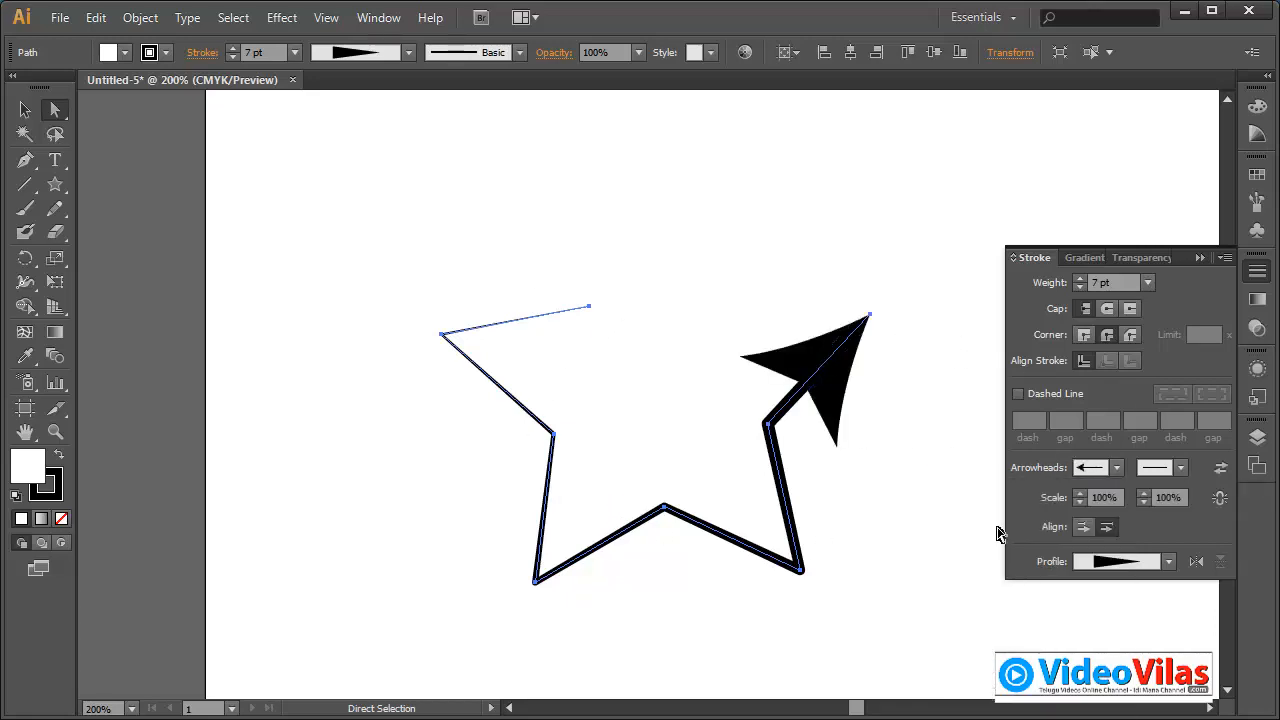
click(1180, 467)
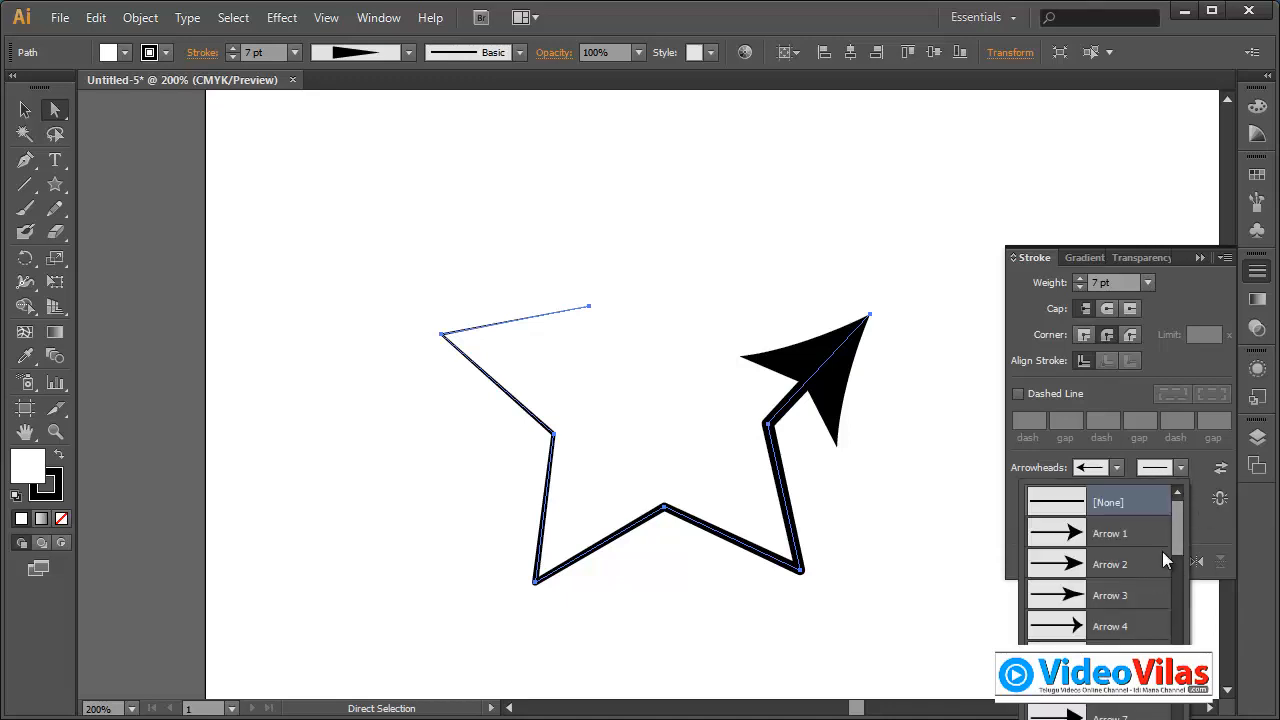
scroll(1183, 533, down, 6)
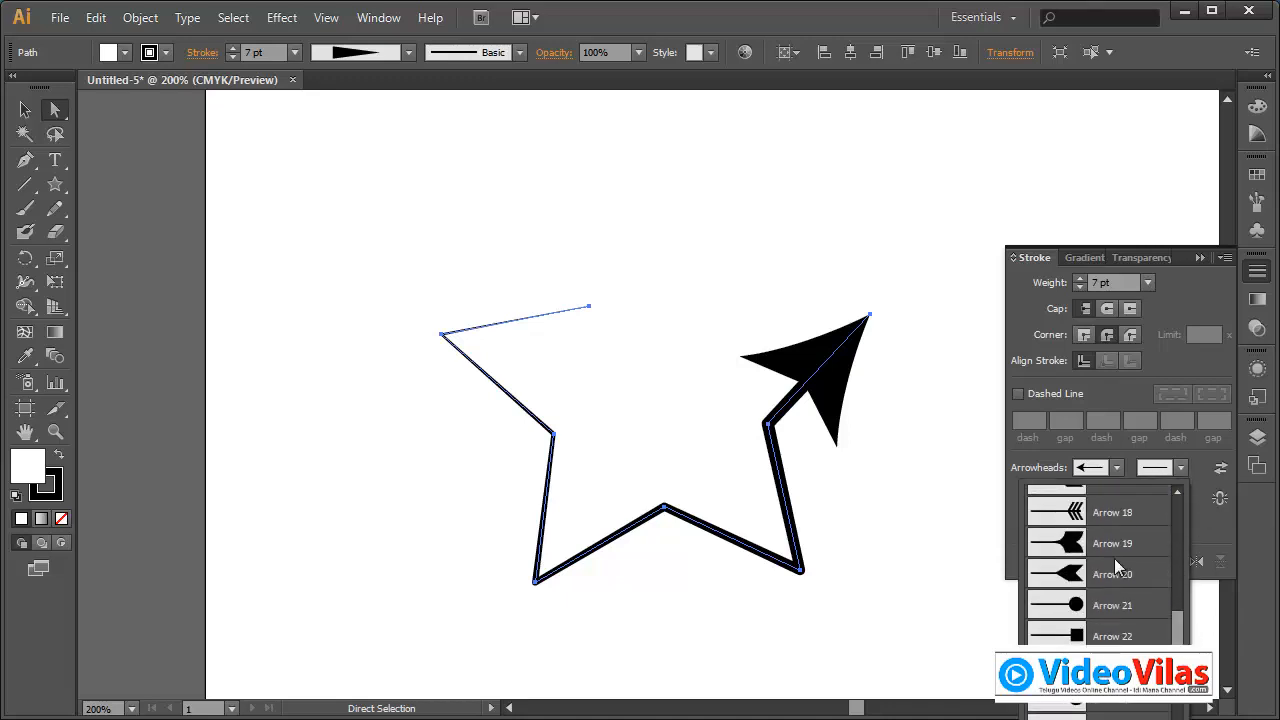
click(1074, 540)
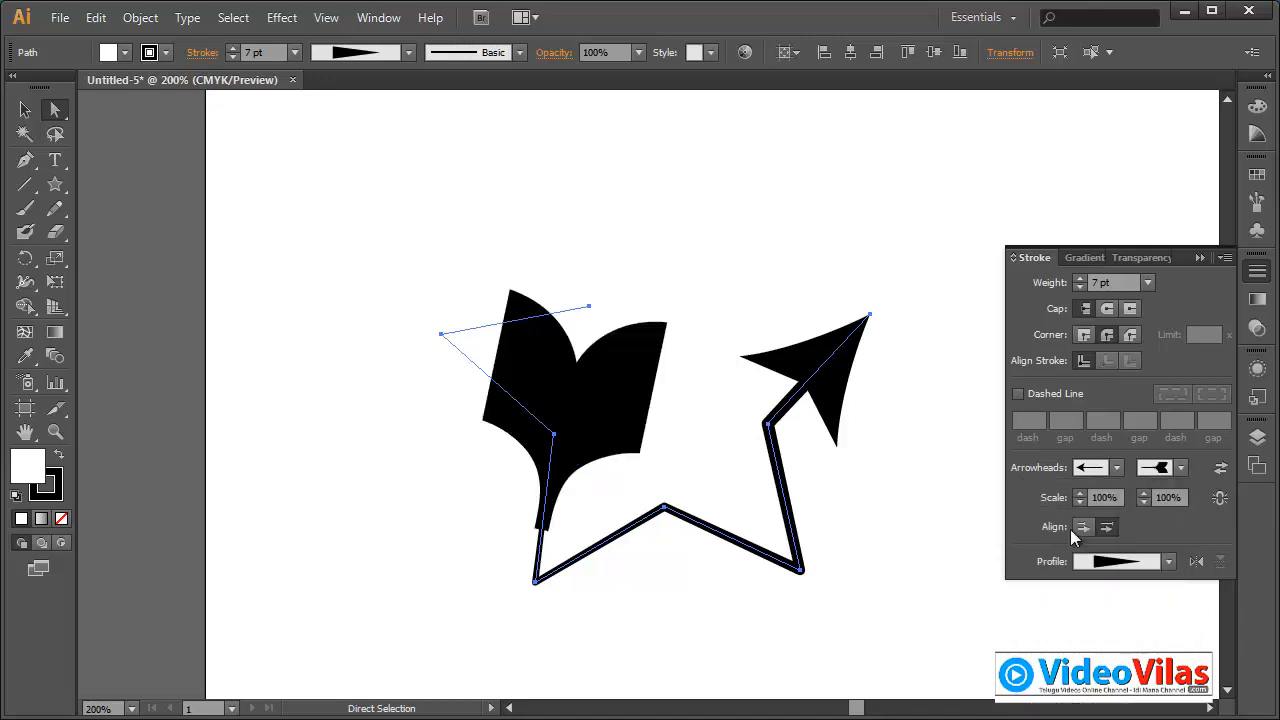
Reduce the scale of the path's end arrowhead to 45%.
click(1143, 502)
click(1143, 502)
click(1143, 502)
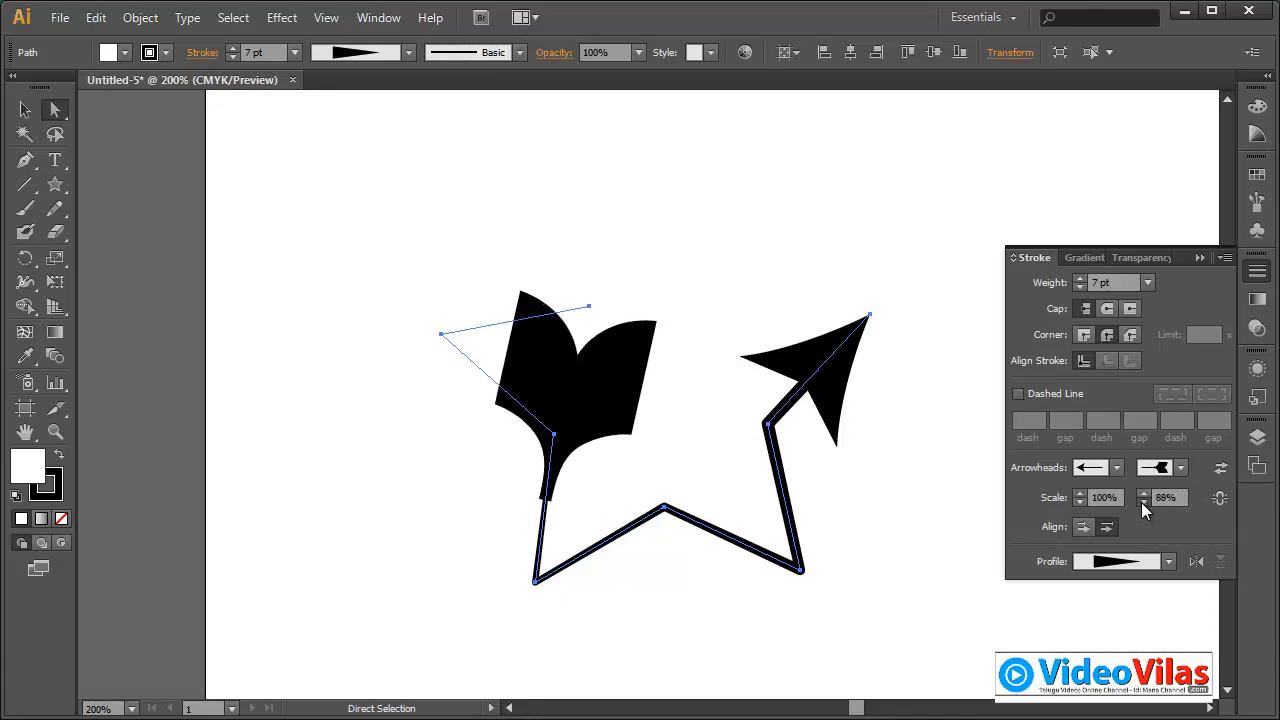
click(1143, 502)
click(1143, 502)
click(1143, 502)
click(1143, 502)
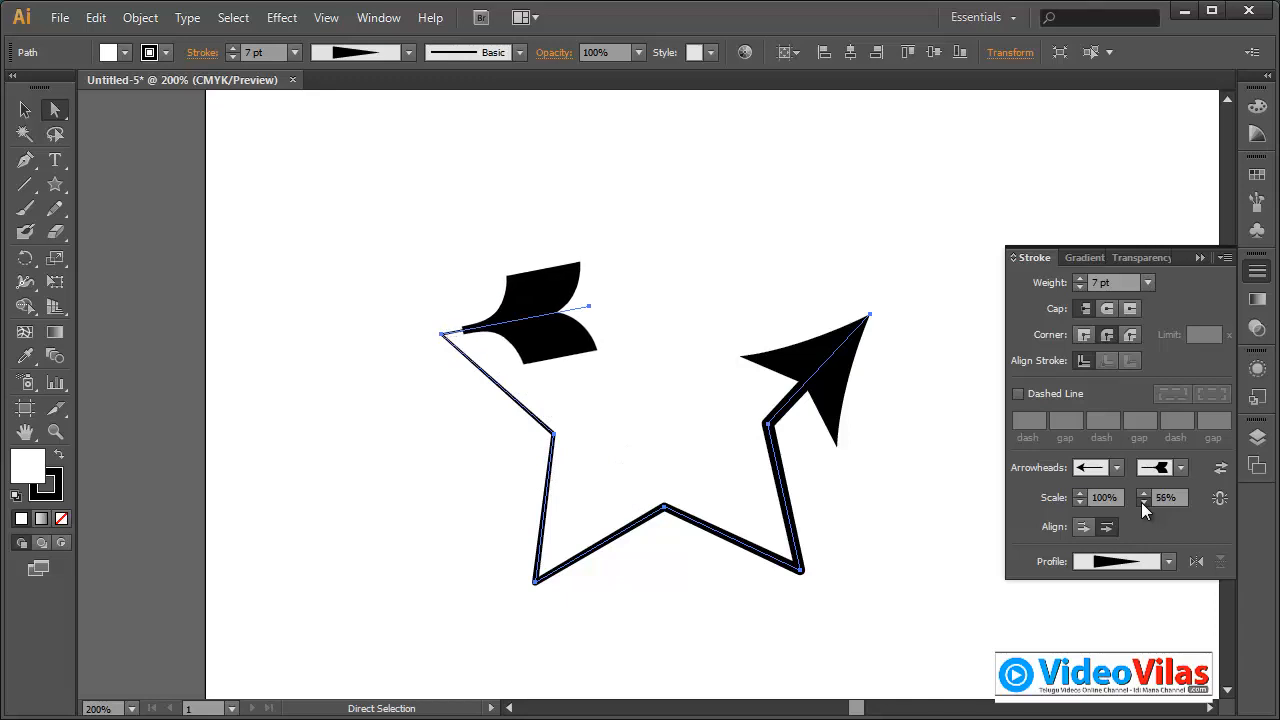
click(1143, 502)
click(1143, 502)
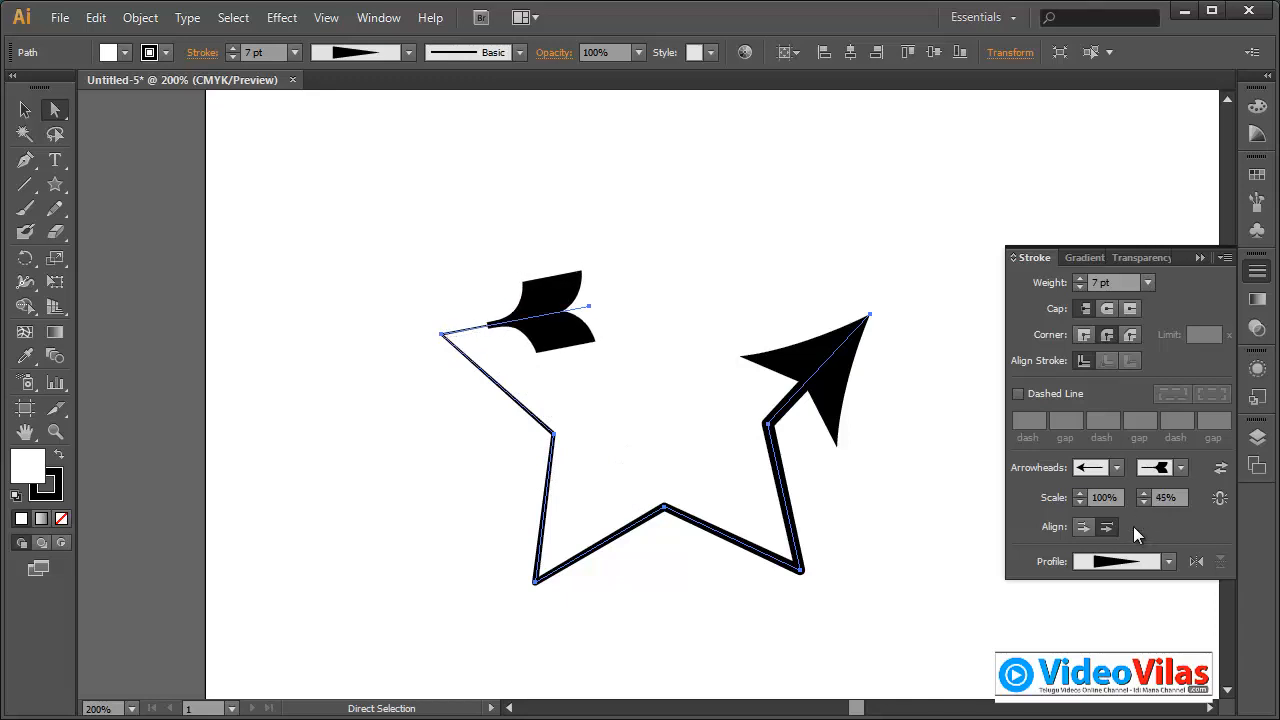
Reduce the scale of the path's start arrowhead to below 70% and collapse the Stroke panel.
click(1080, 502)
click(1080, 502)
click(1080, 502)
click(1080, 502)
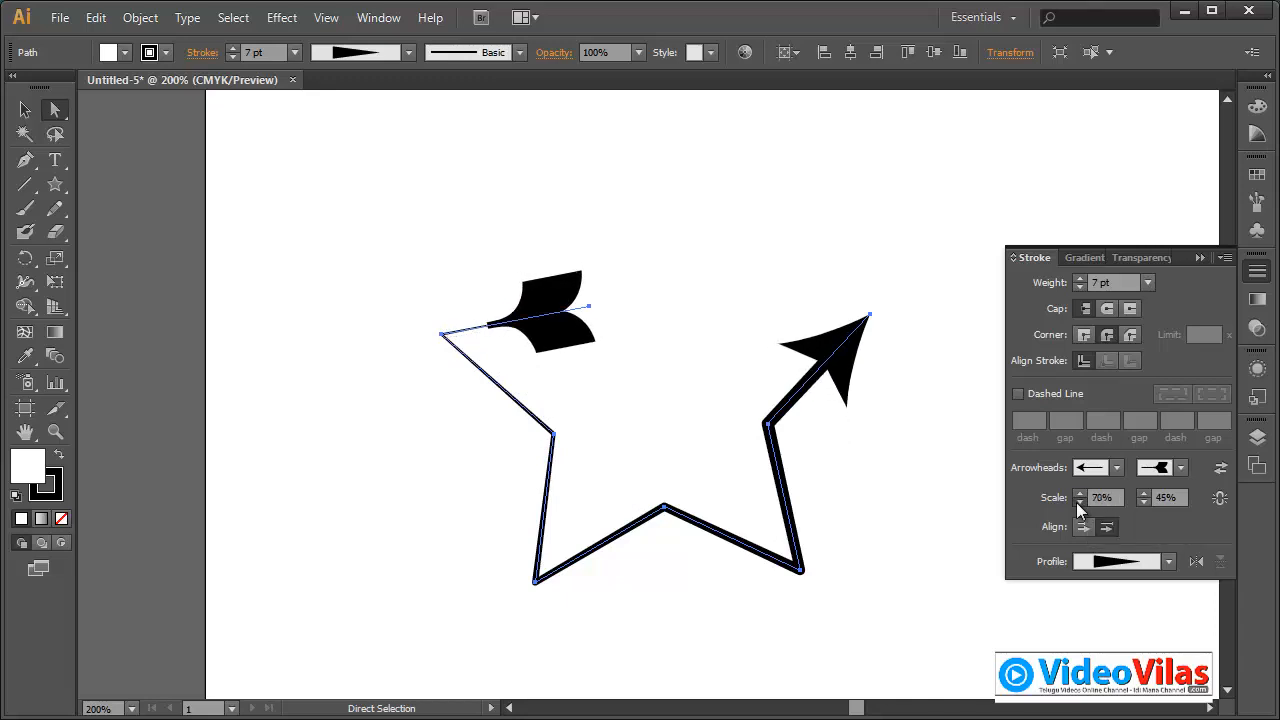
click(1080, 502)
click(1080, 502)
click(1200, 258)
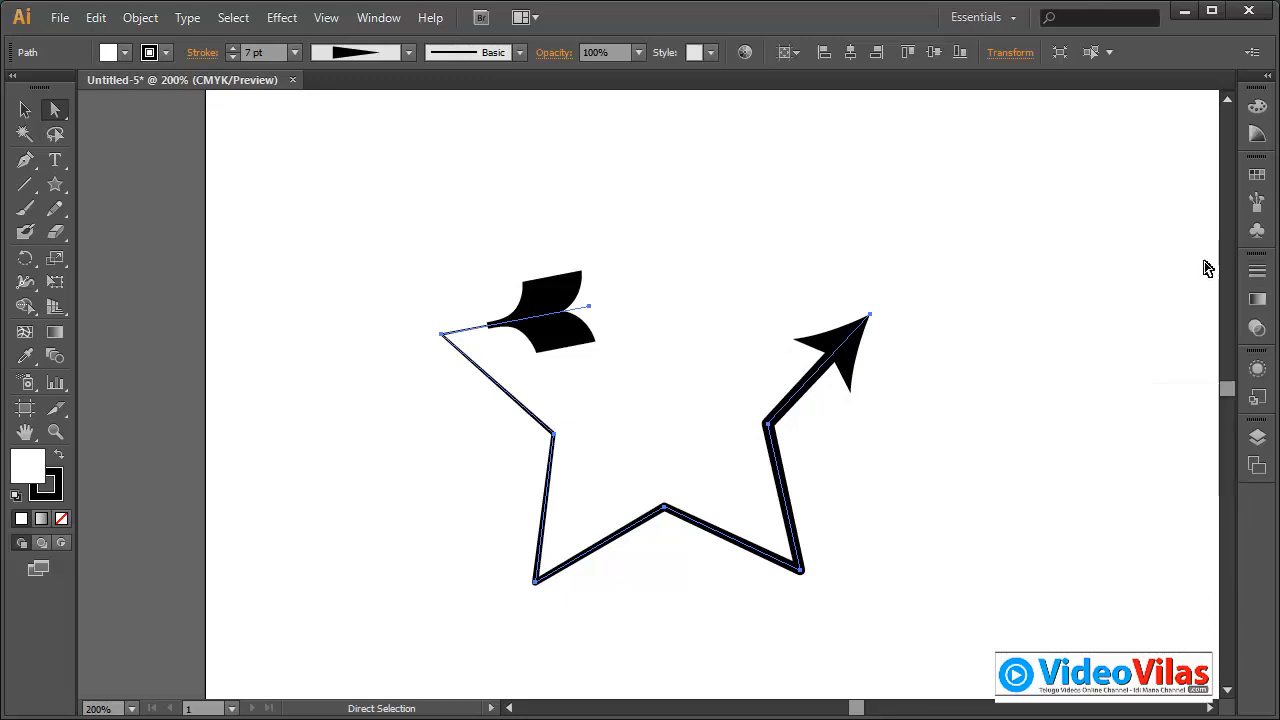
Delete the arrow-tipped star path and restore the default fill and stroke.
click(25, 108)
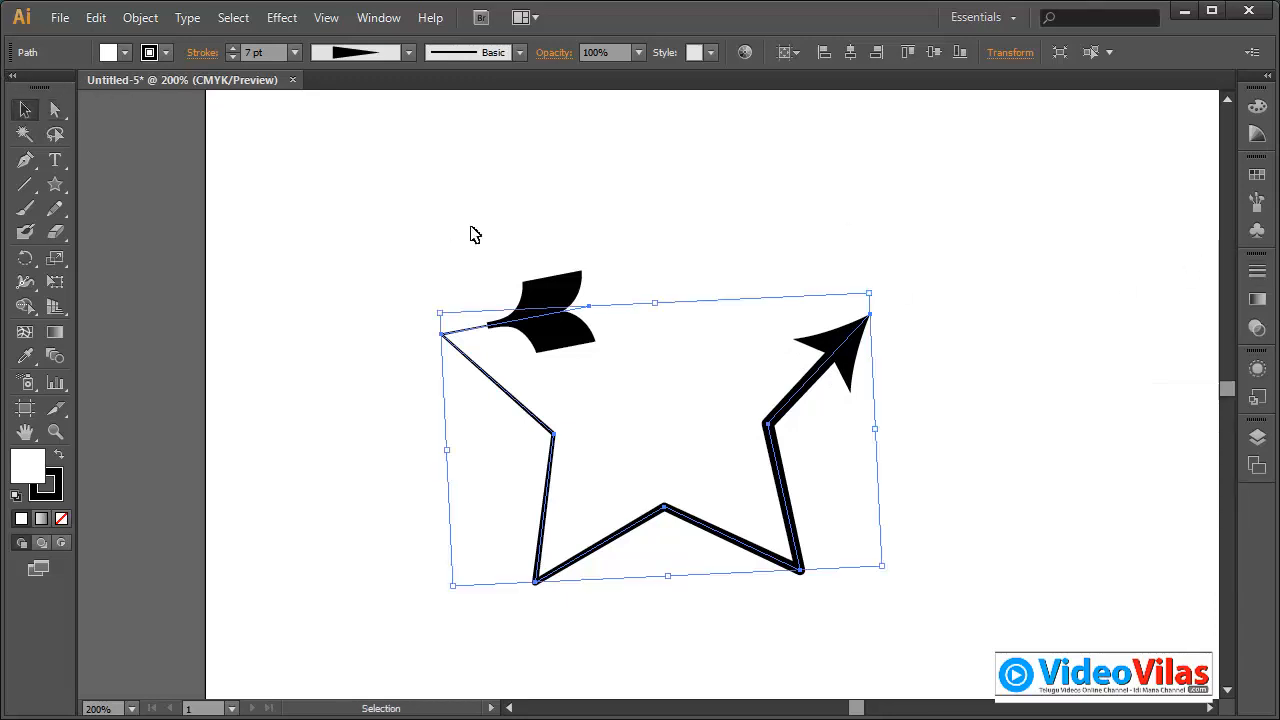
click(1133, 471)
drag(1040, 626, 677, 291)
key(Delete)
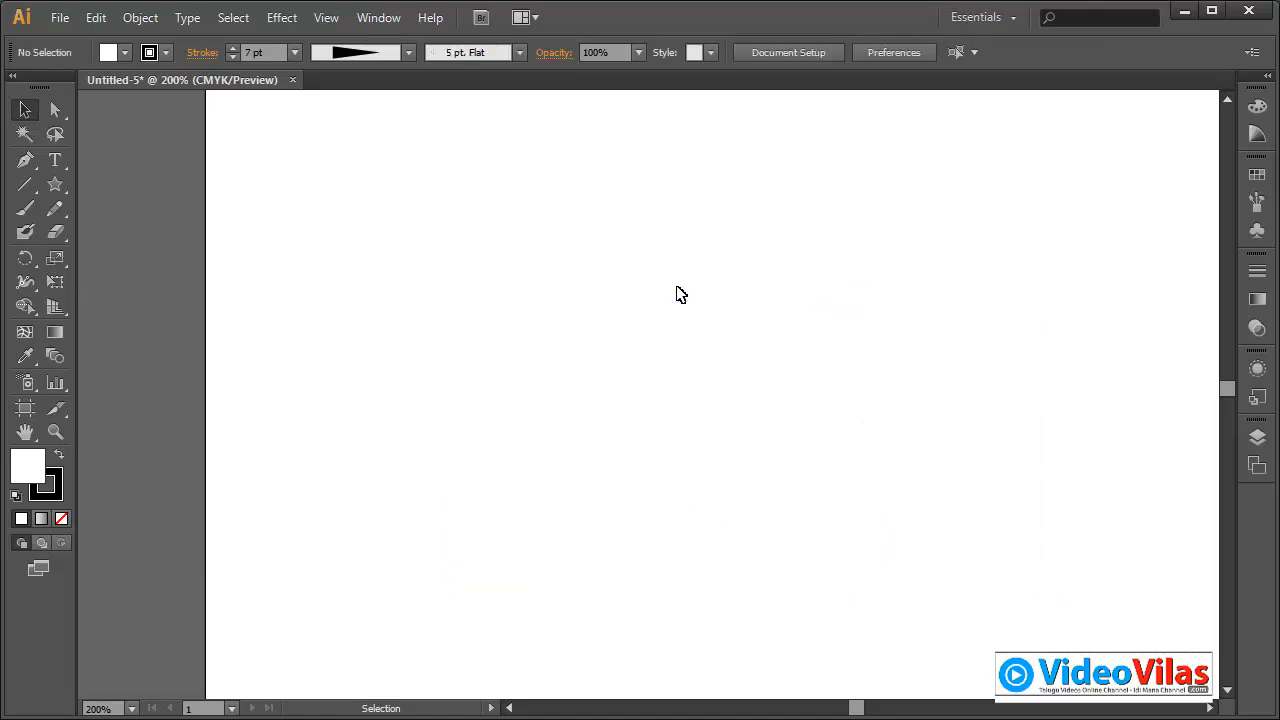
key(d)
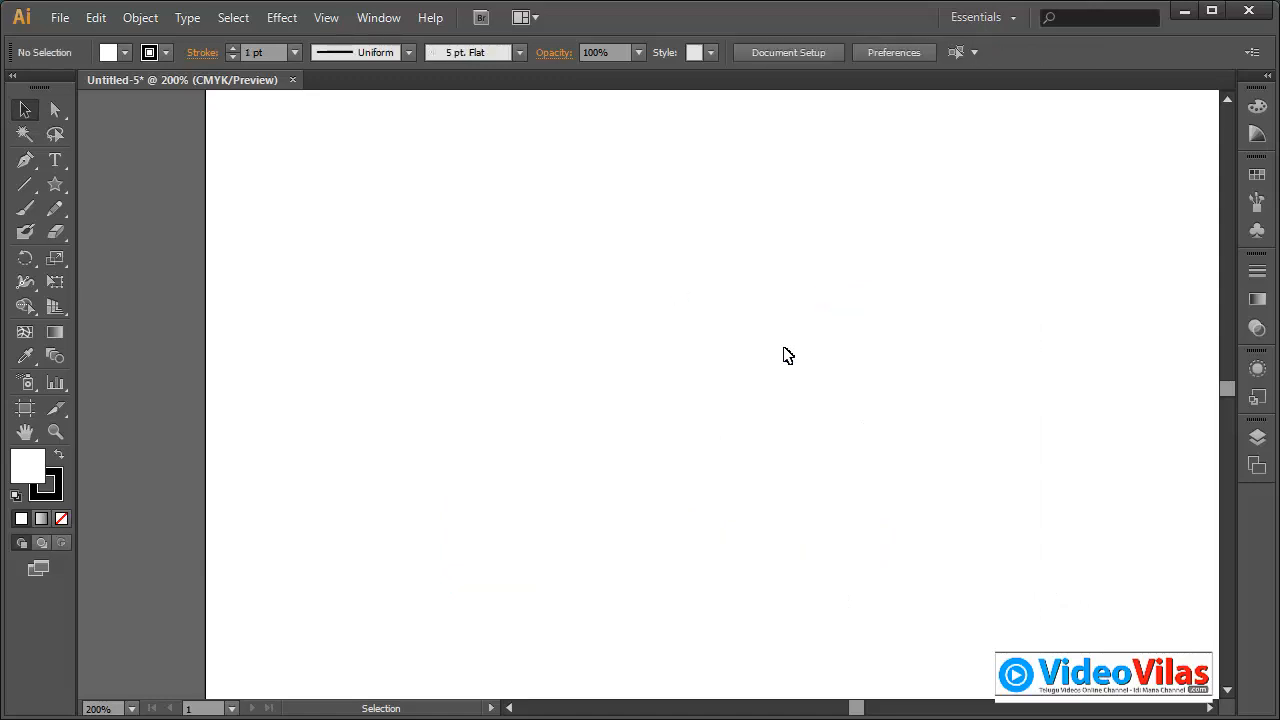
click(1256, 232)
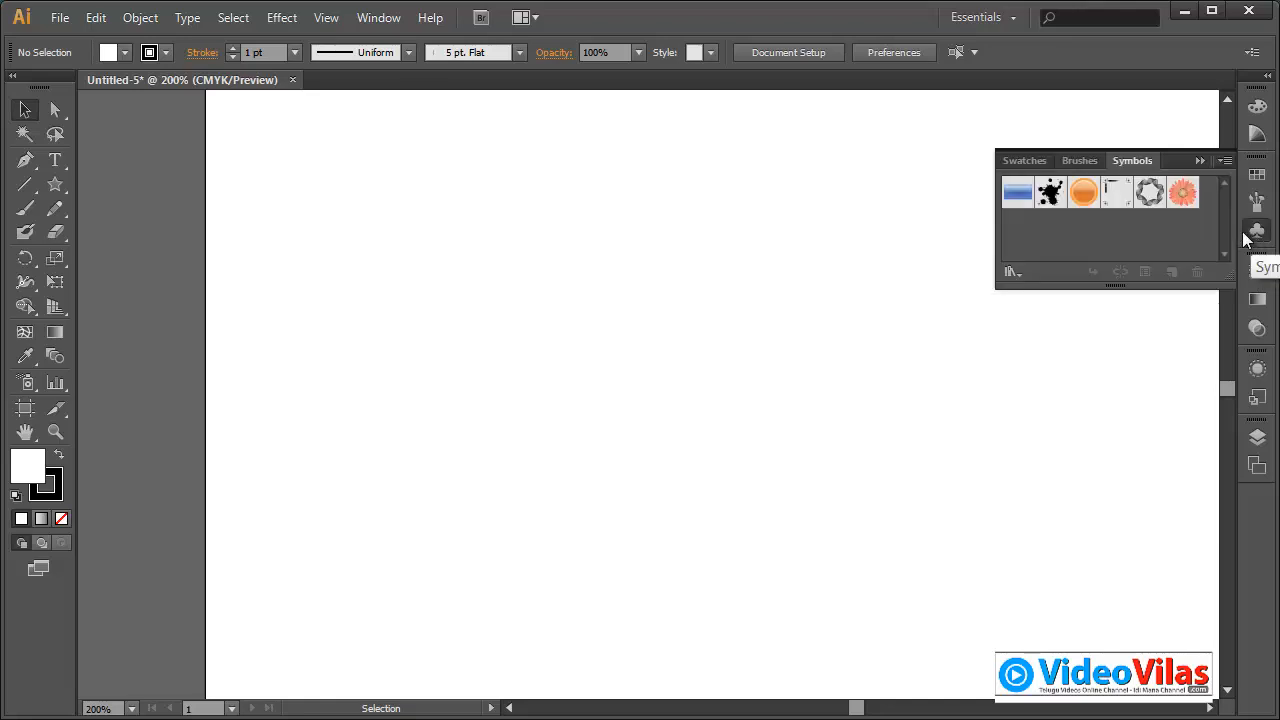
click(1199, 160)
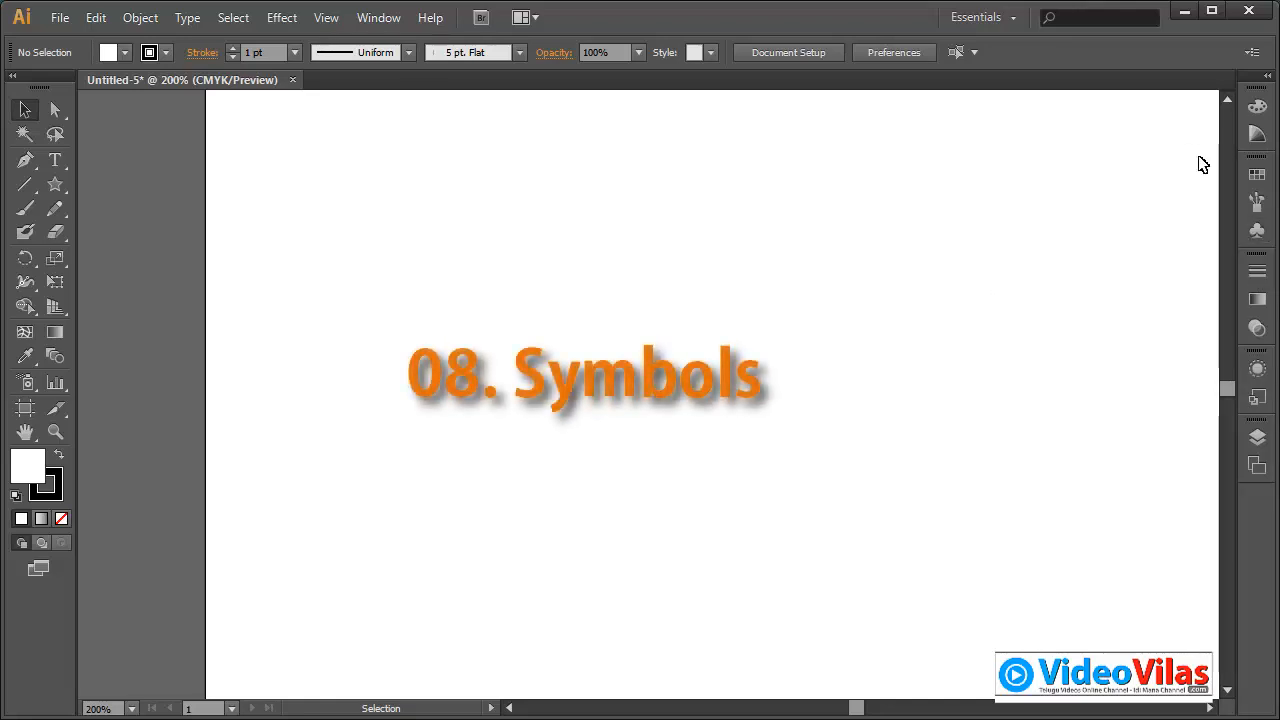
click(379, 18)
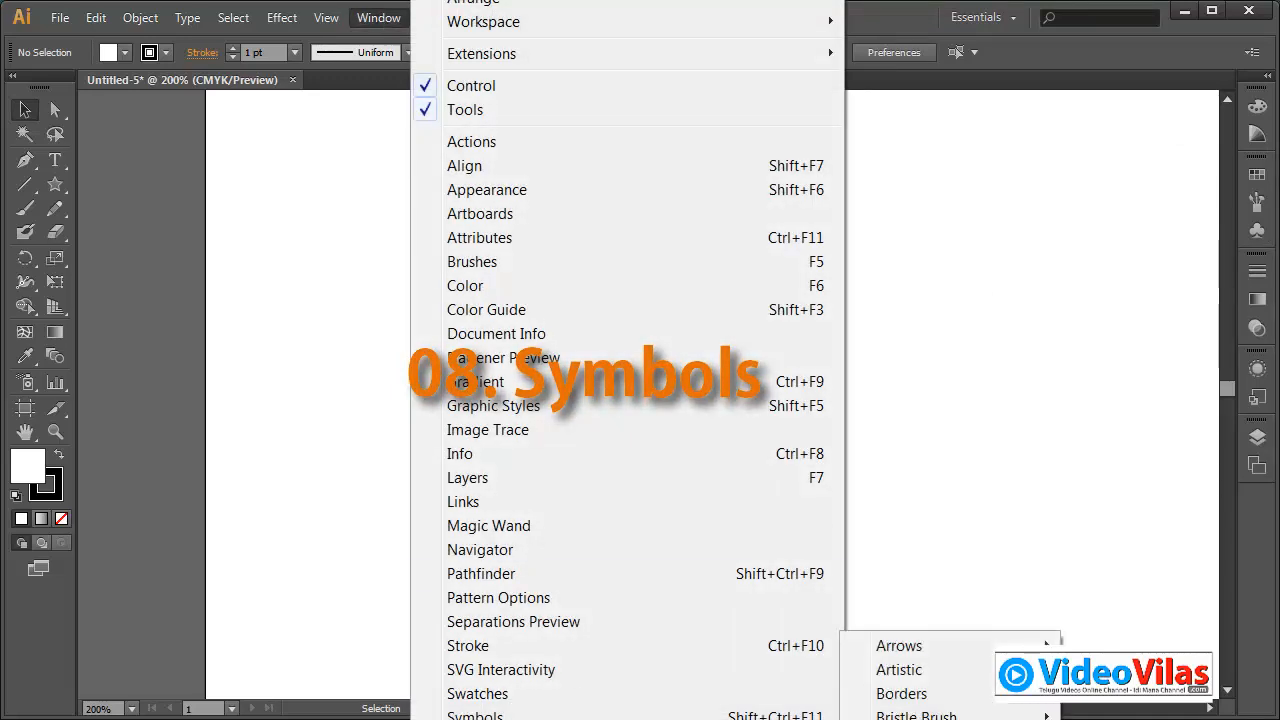
mouse_move(640, 719)
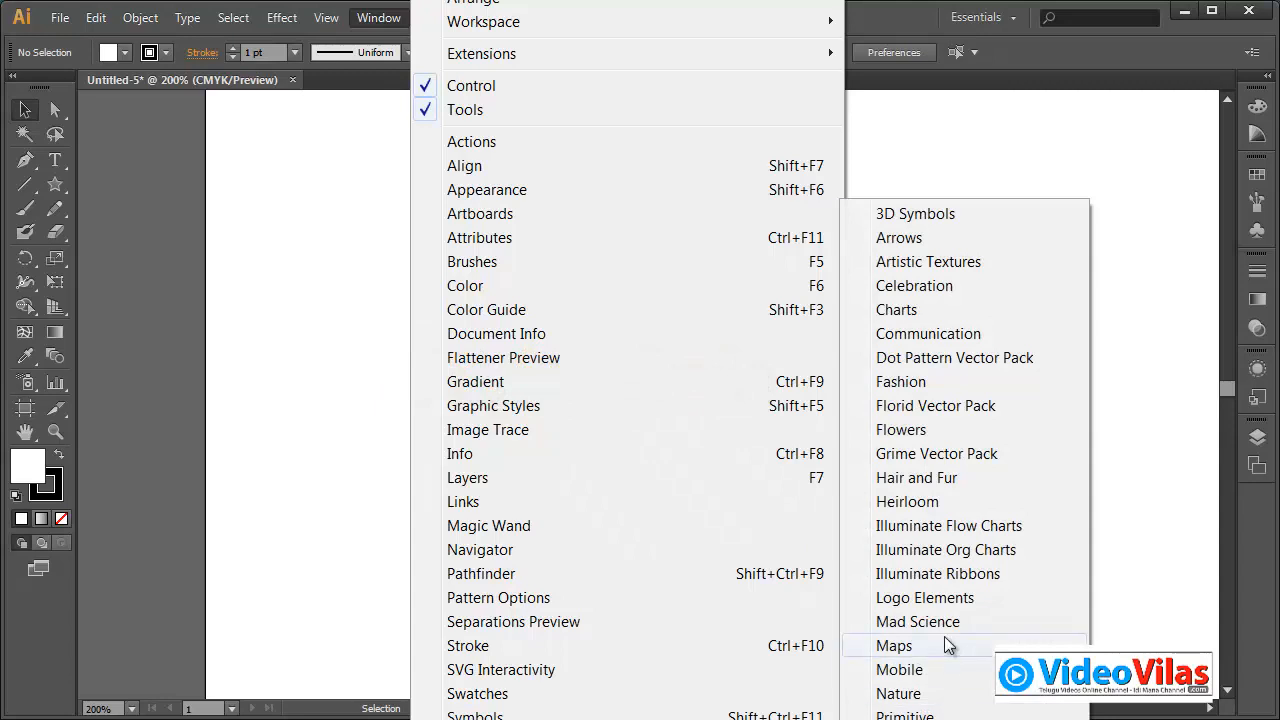
click(349, 211)
Open the Flowers symbol library and enlarge its floating panel so all its symbols fit.
click(399, 19)
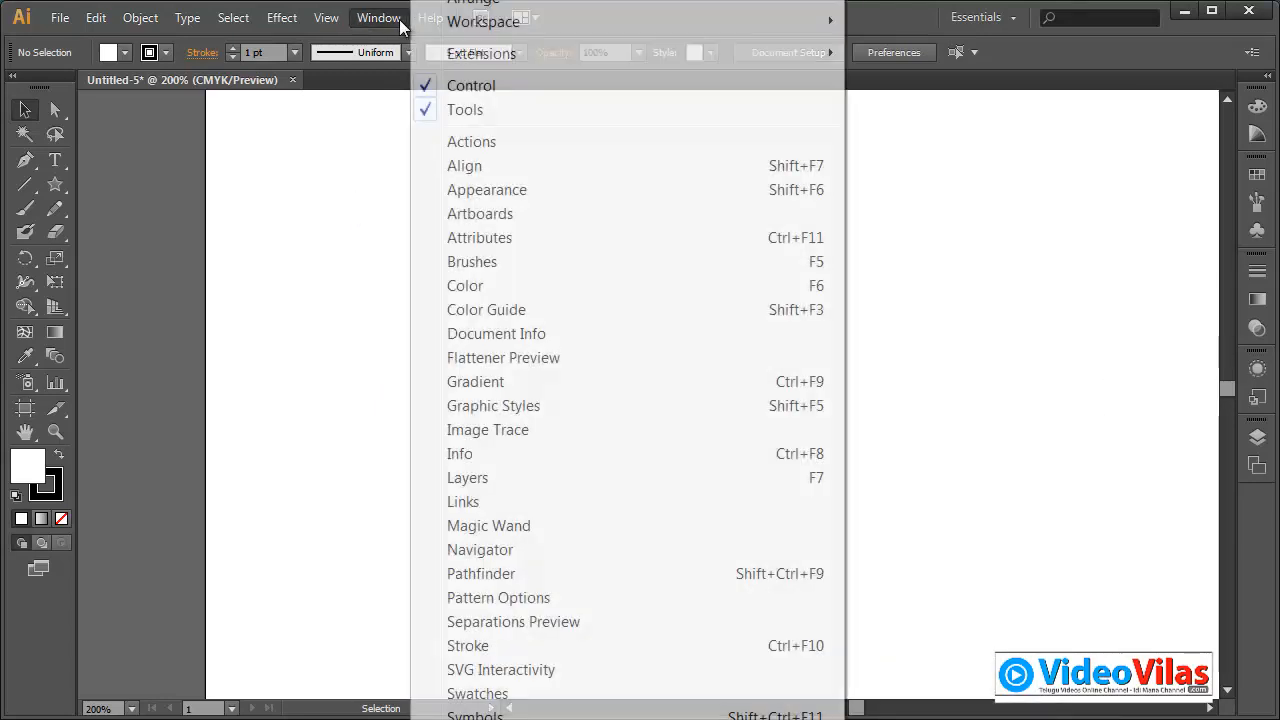
mouse_move(640, 719)
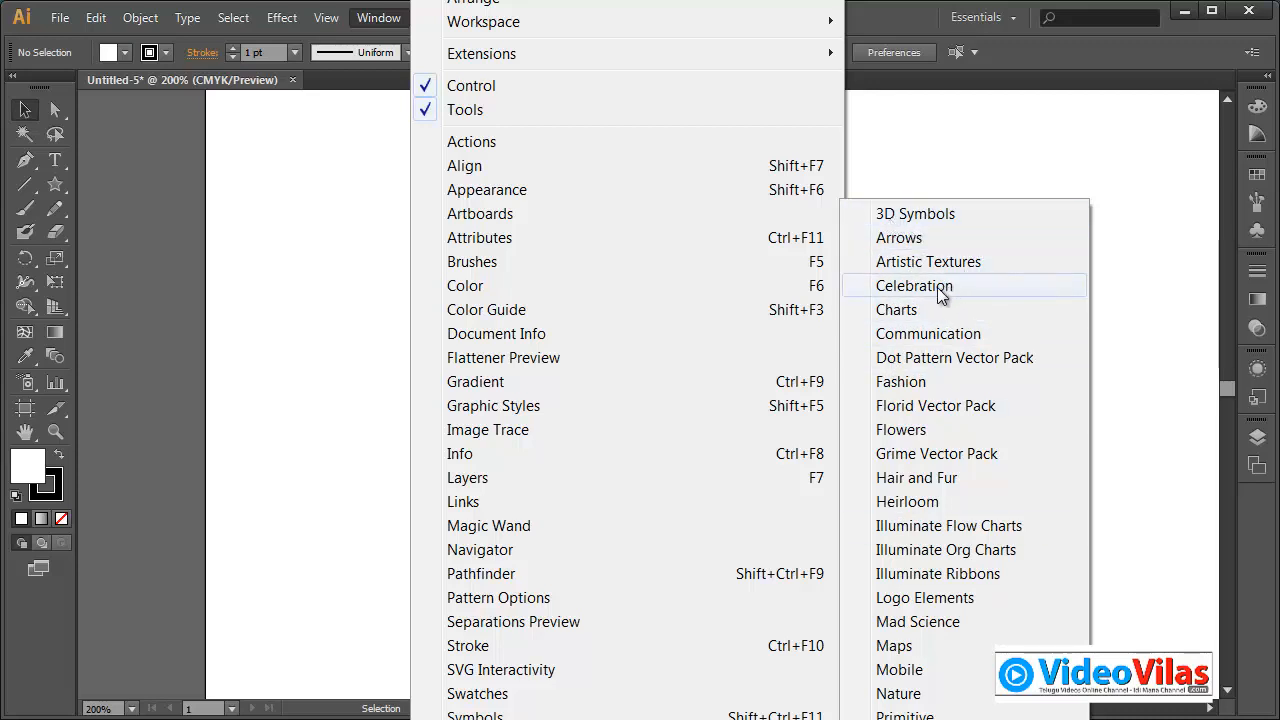
click(918, 431)
drag(578, 398, 936, 89)
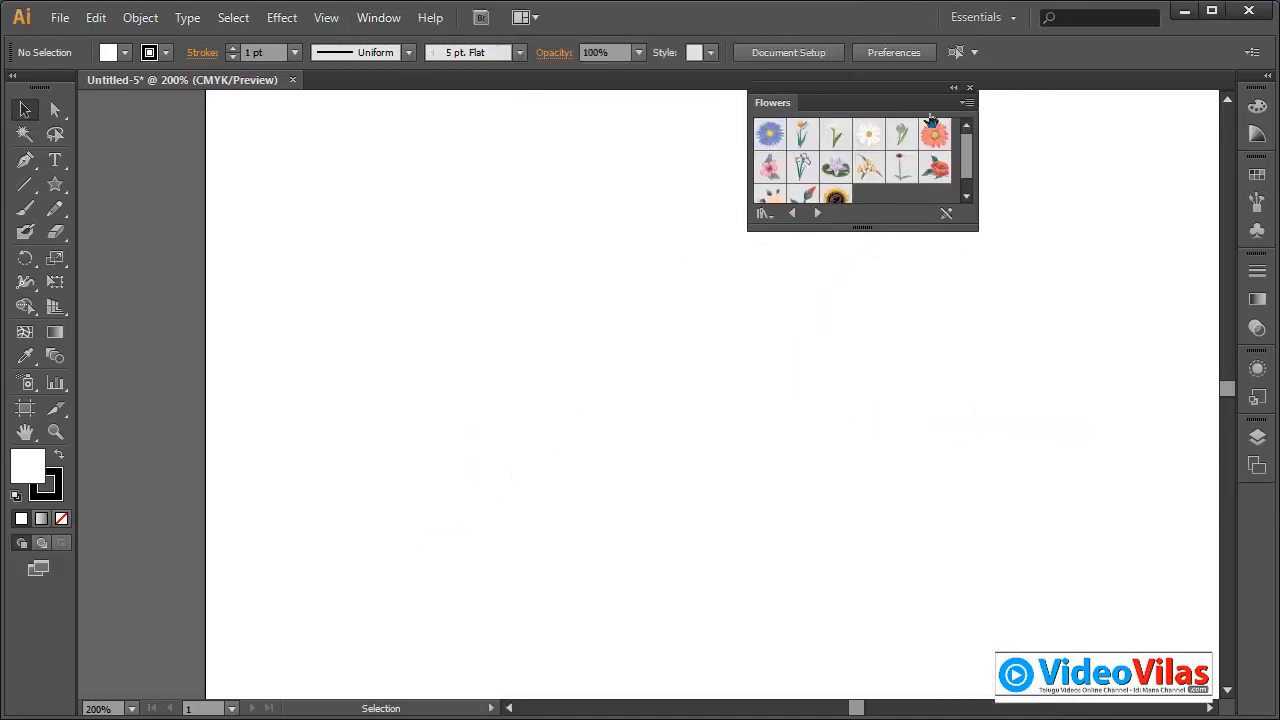
drag(962, 215, 1160, 405)
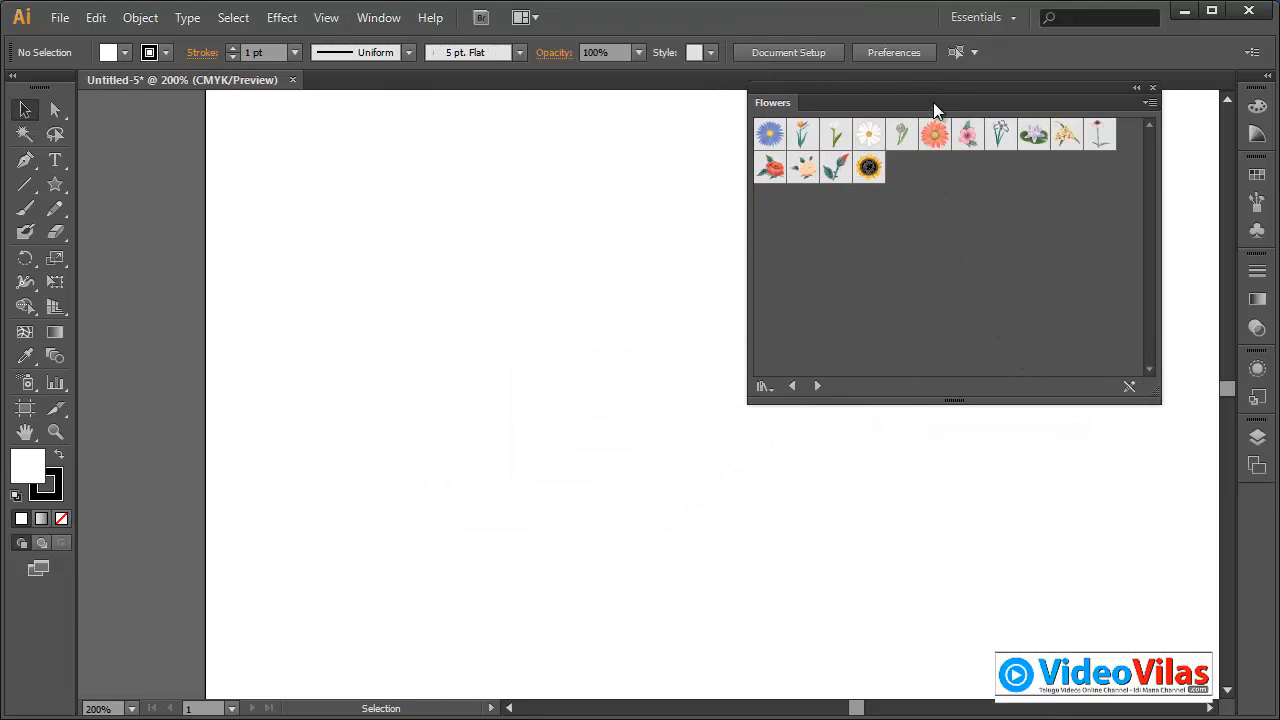
drag(945, 105, 978, 142)
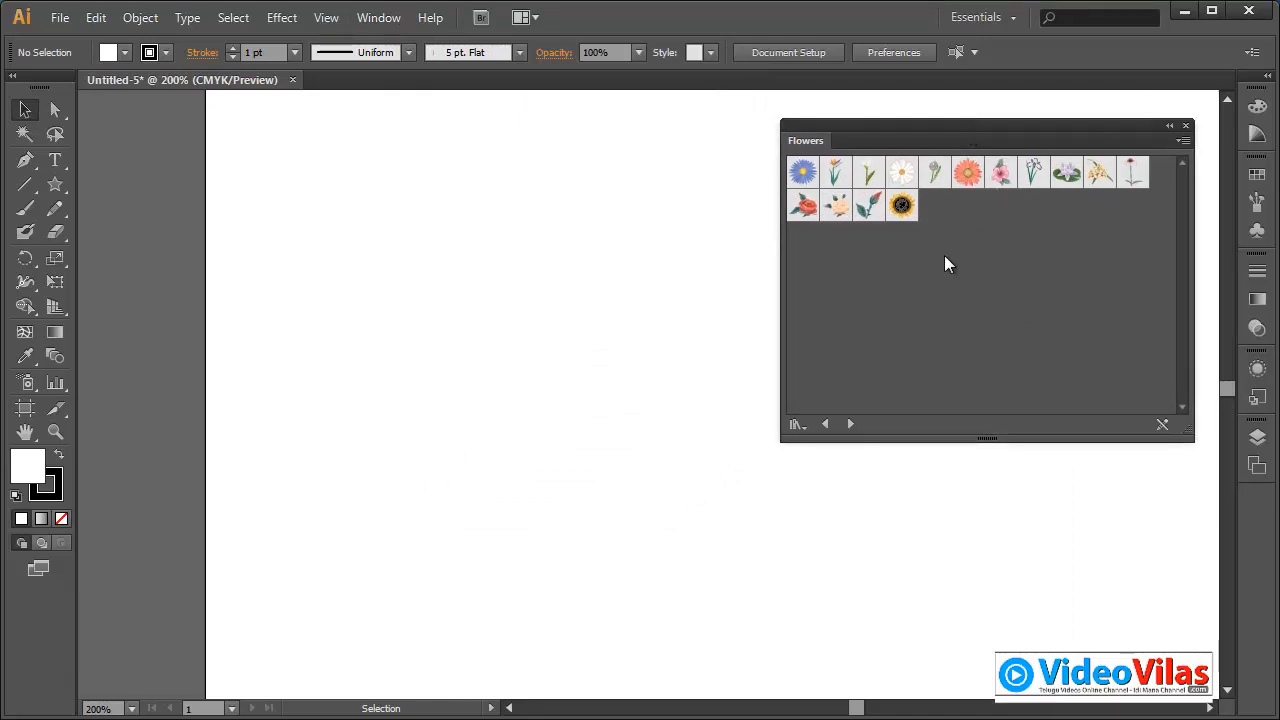
Try out the Aster and Red Rose symbols on the artboard and delete both instances.
drag(804, 178, 444, 184)
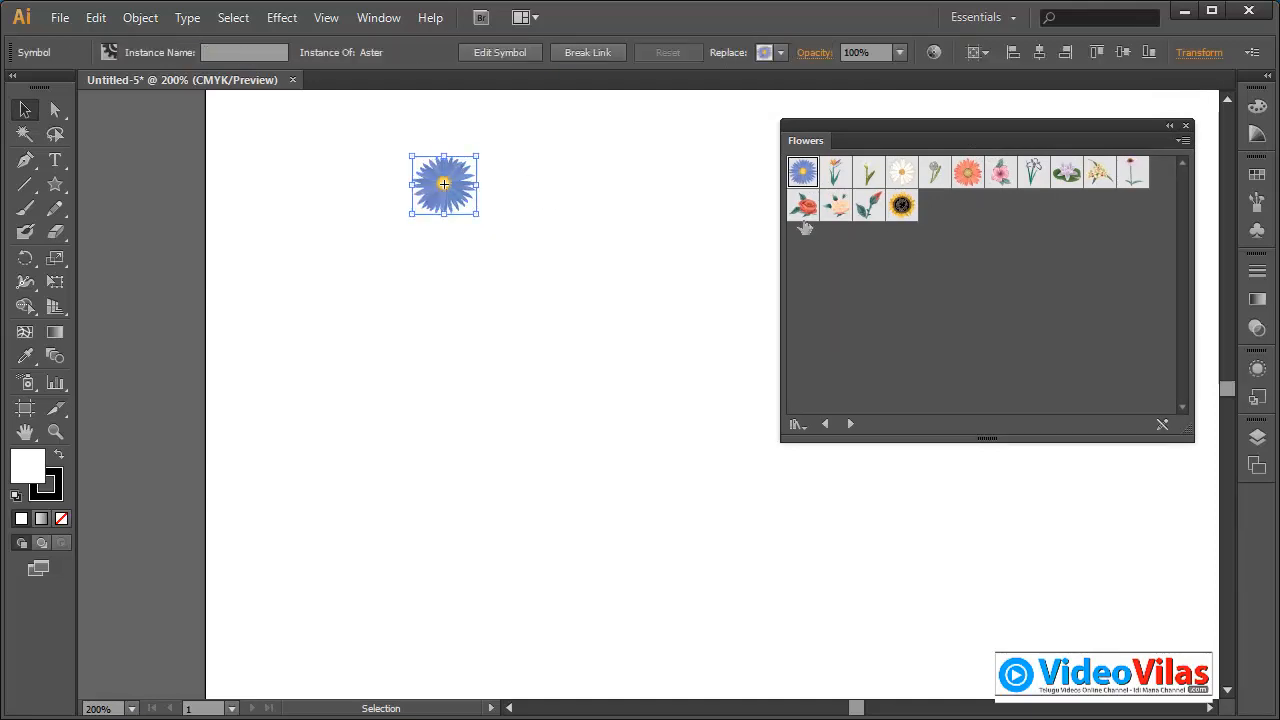
drag(803, 205, 527, 287)
drag(594, 349, 736, 500)
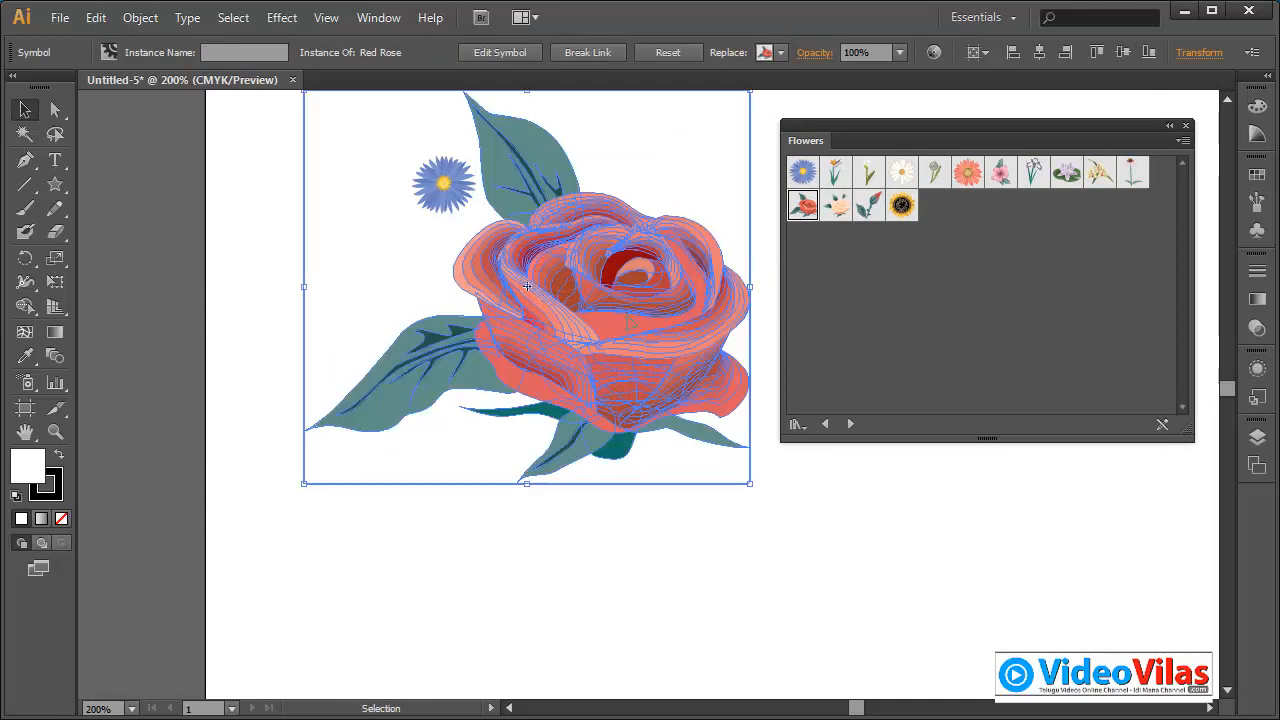
drag(625, 316, 451, 501)
click(675, 504)
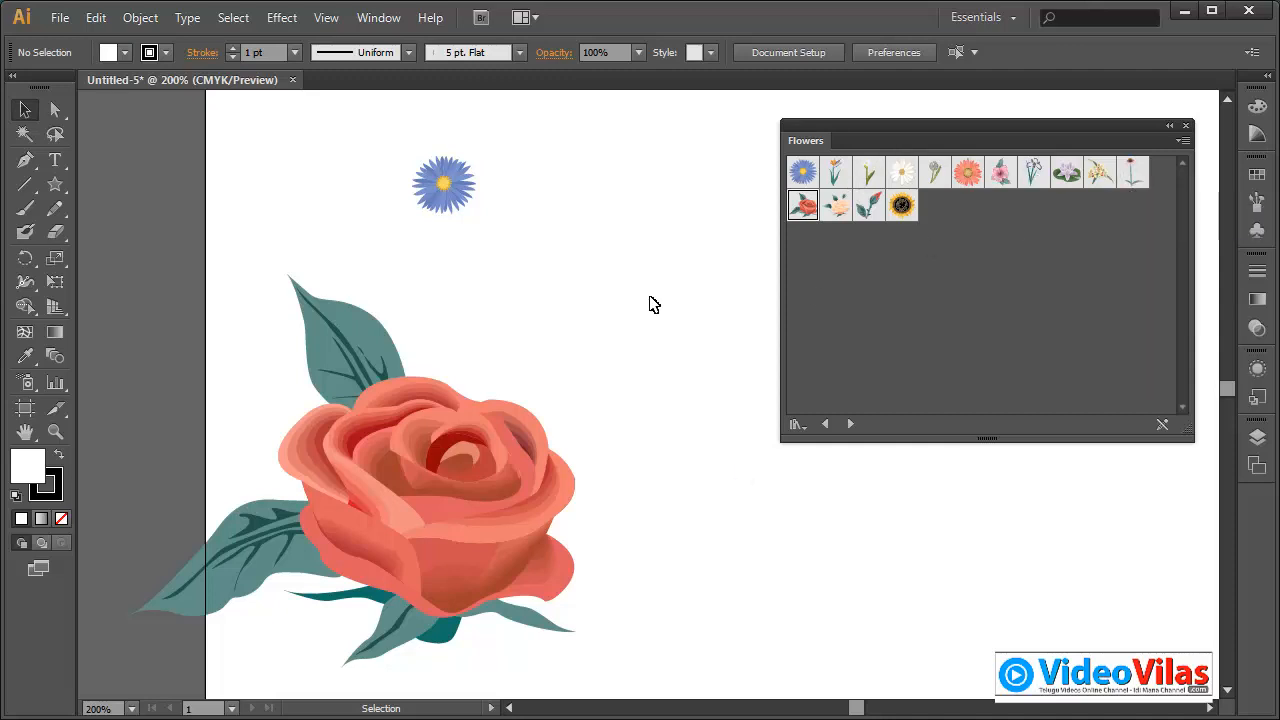
key(ctrl+a)
key(Delete)
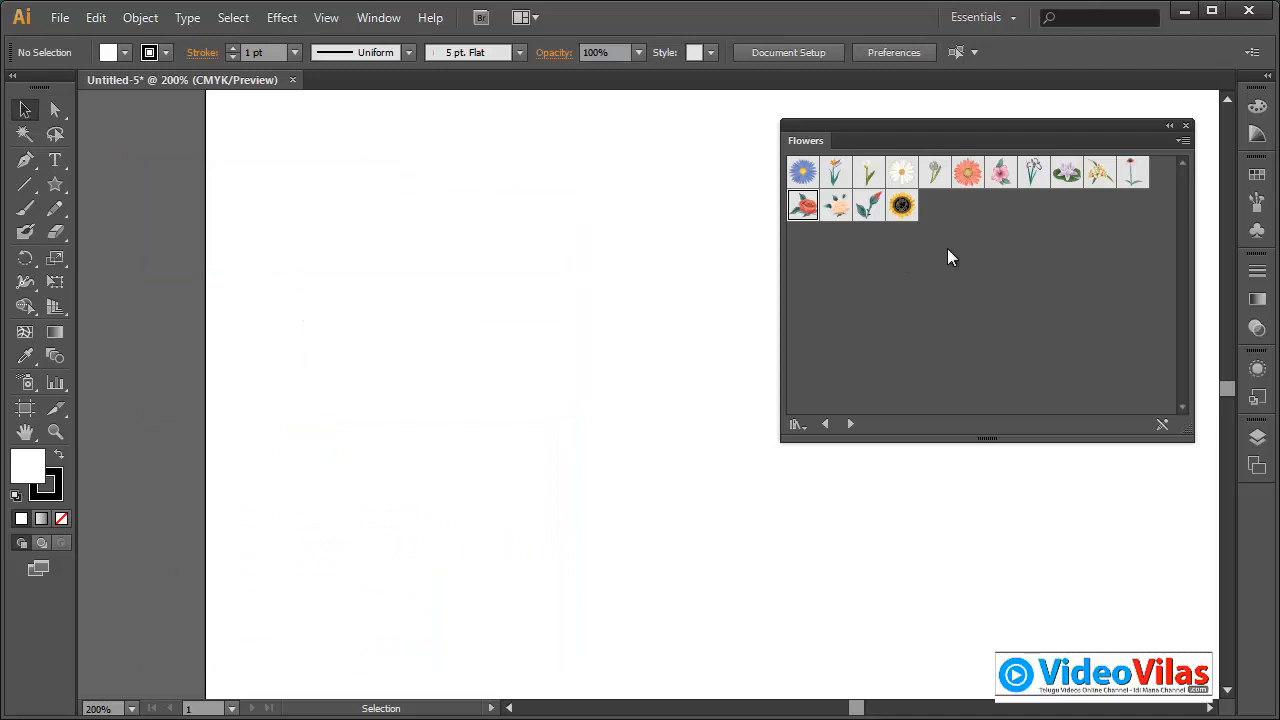
Place a Purple Coneflower symbol on the artboard, close the Flowers library and shift the flower toward the artboard's middle.
drag(1125, 178, 362, 278)
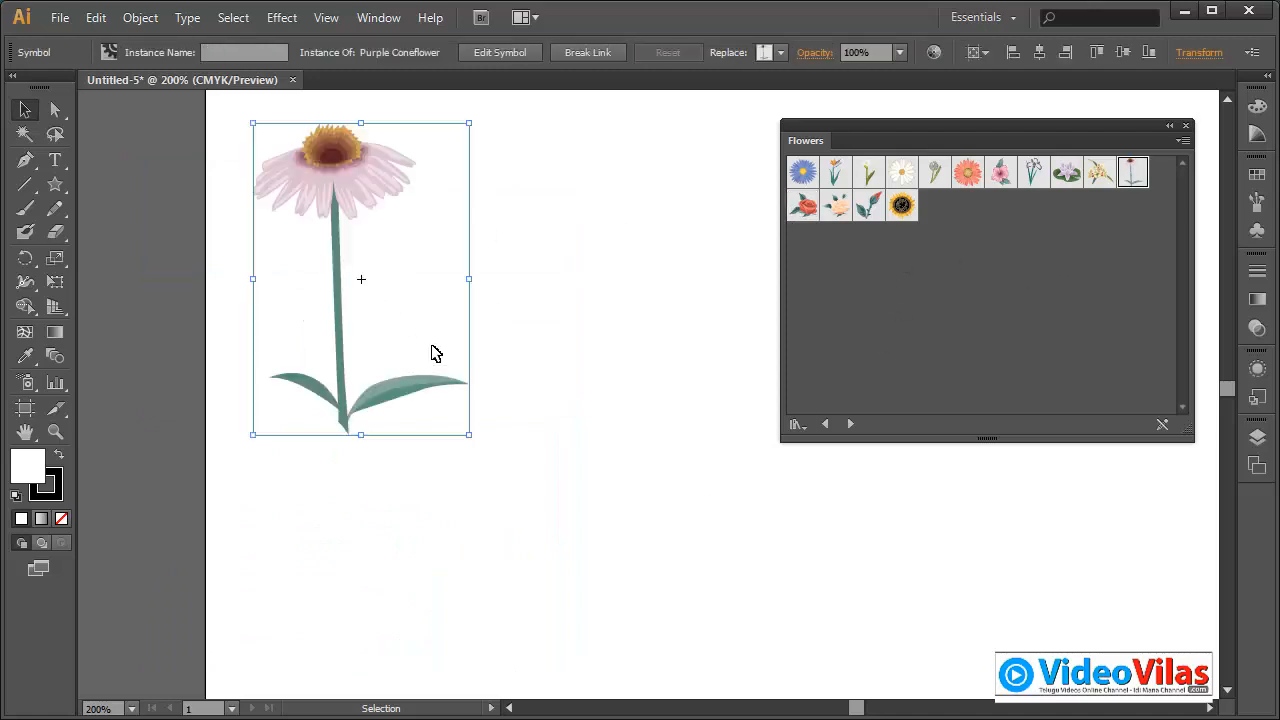
click(550, 300)
drag(451, 274, 465, 307)
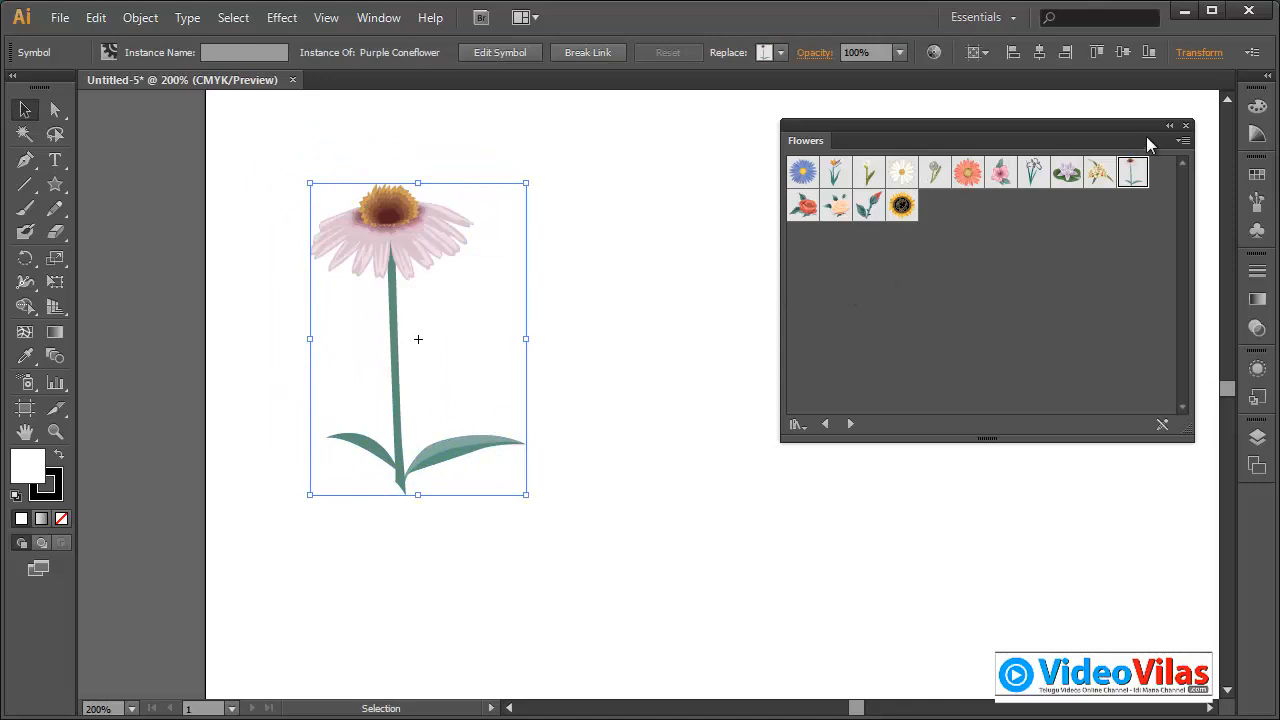
click(1186, 126)
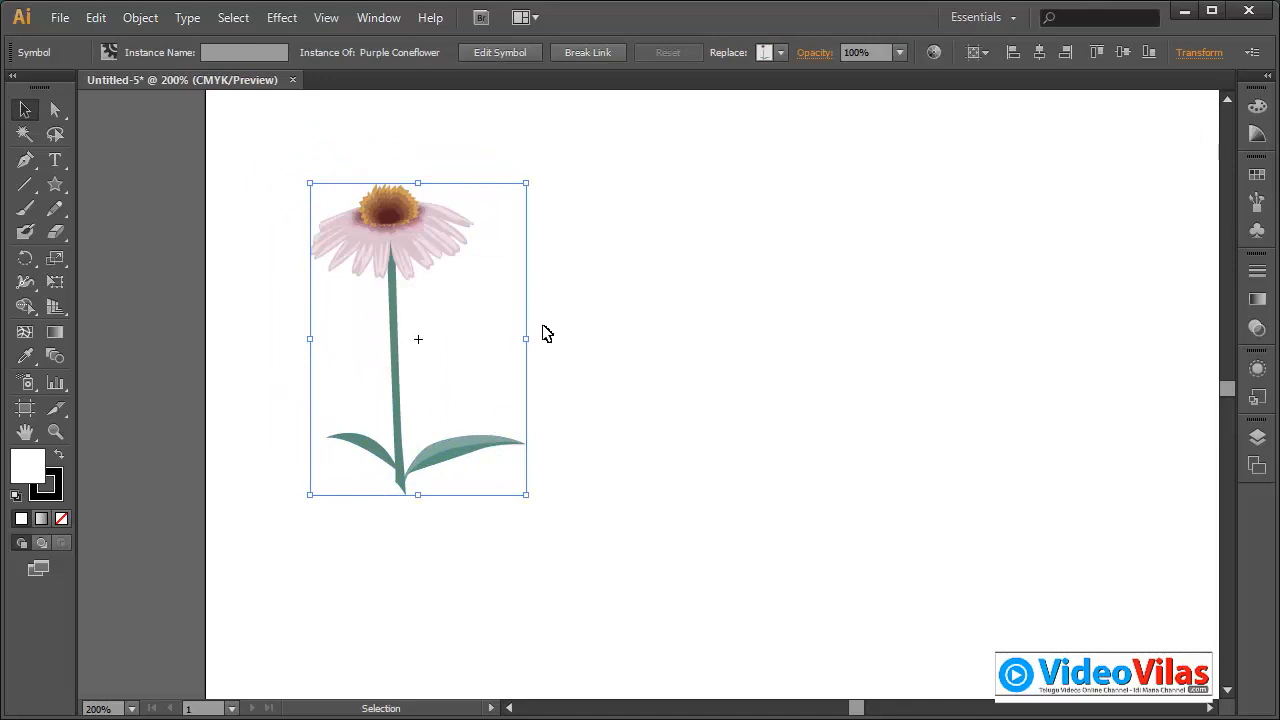
drag(427, 243, 525, 262)
click(671, 314)
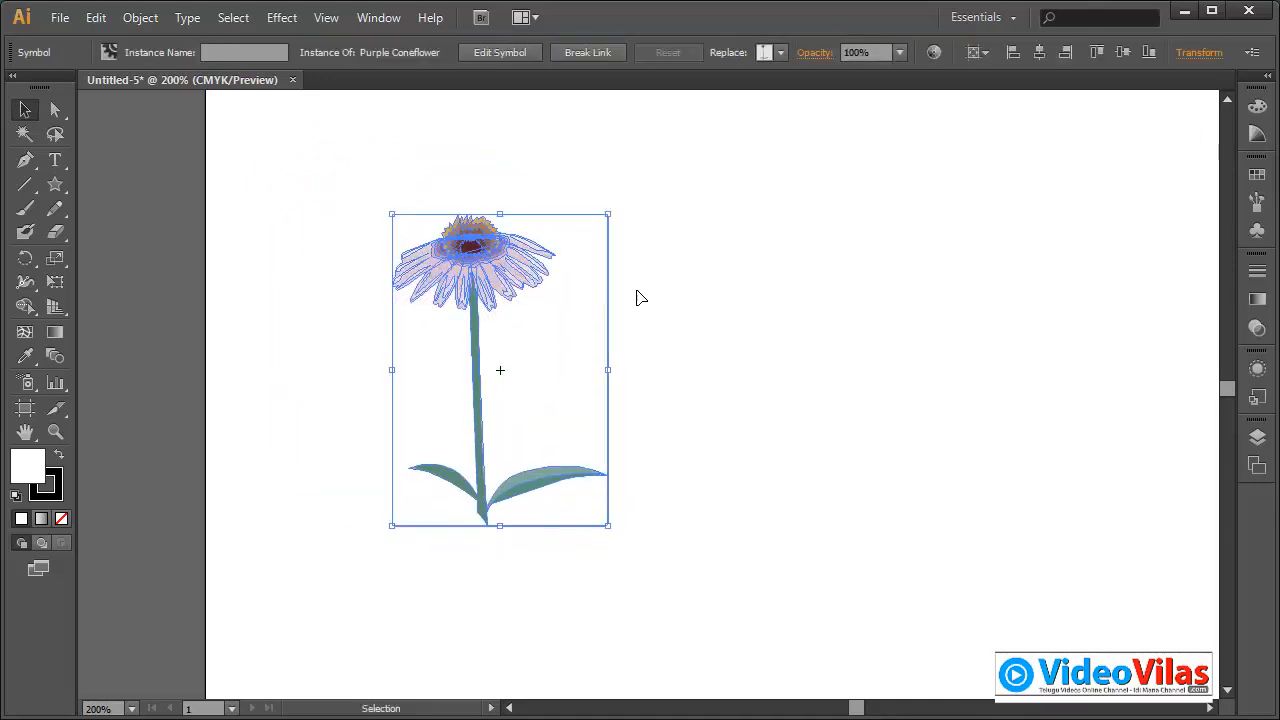
click(637, 294)
Add point text beside the coneflower stem reading "Welcome to Adobe Illustrator CC" with "TRAINING" on a second line.
click(55, 160)
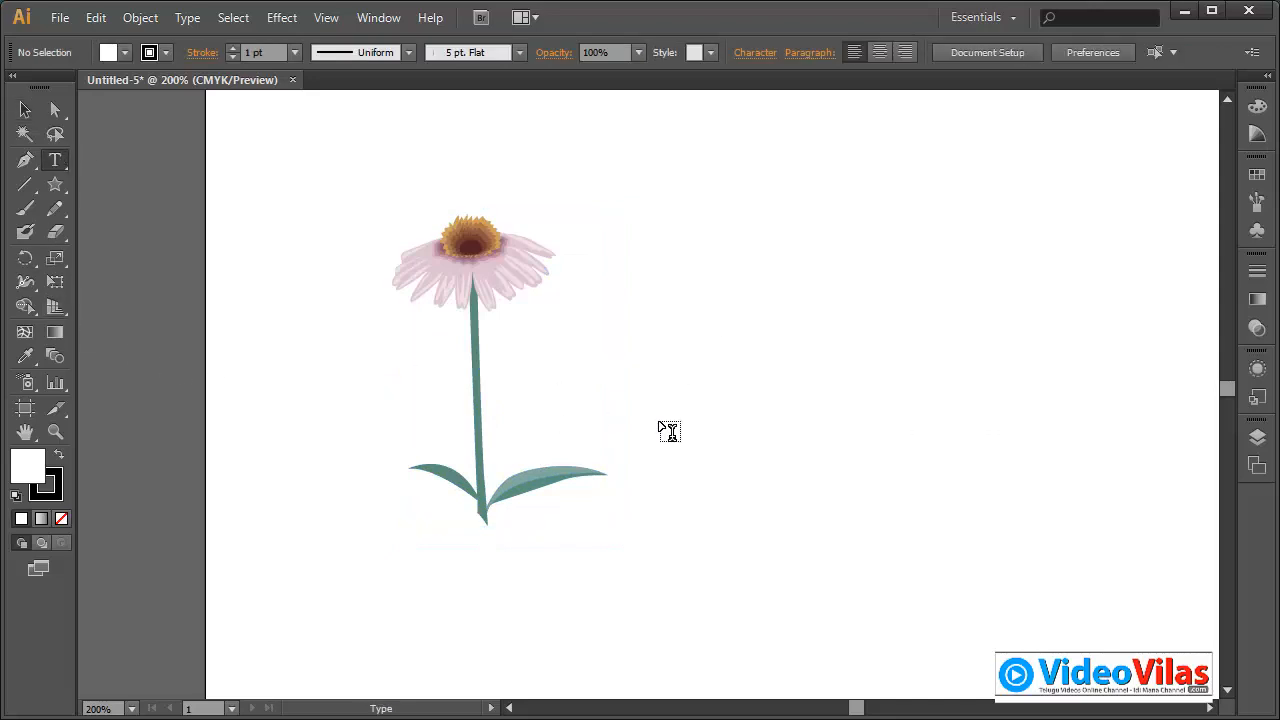
click(580, 336)
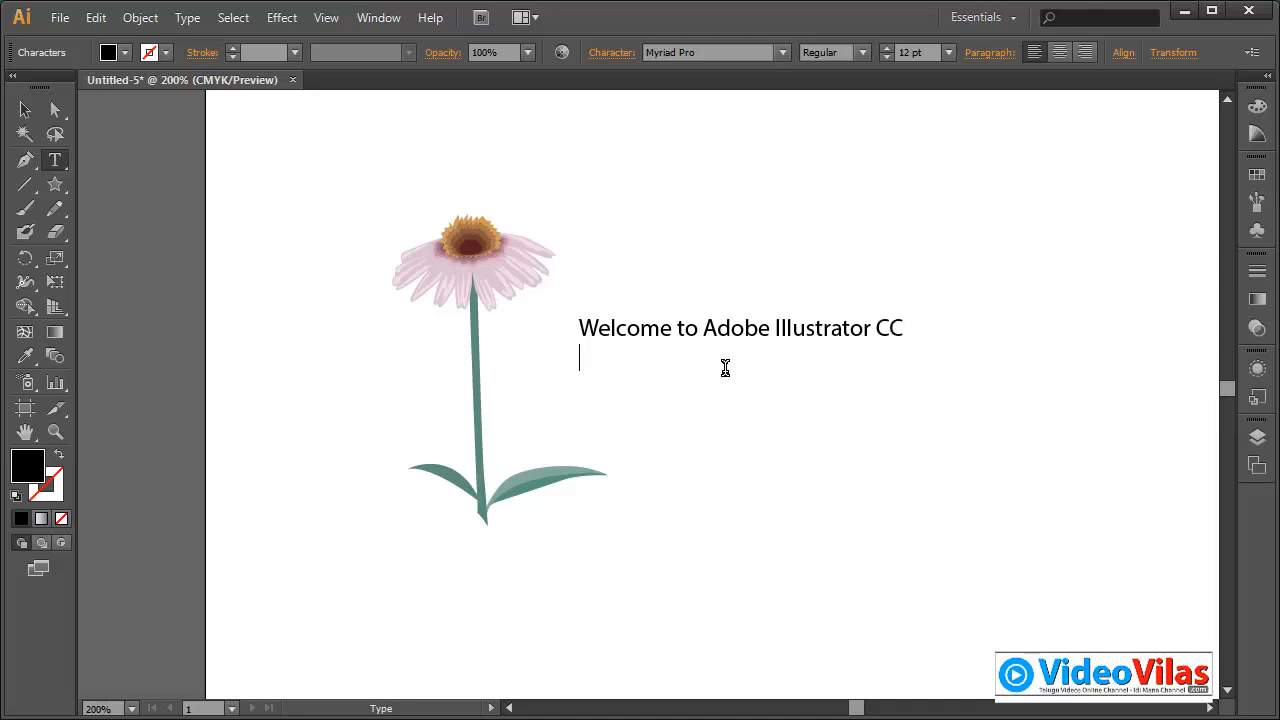
text(NING)
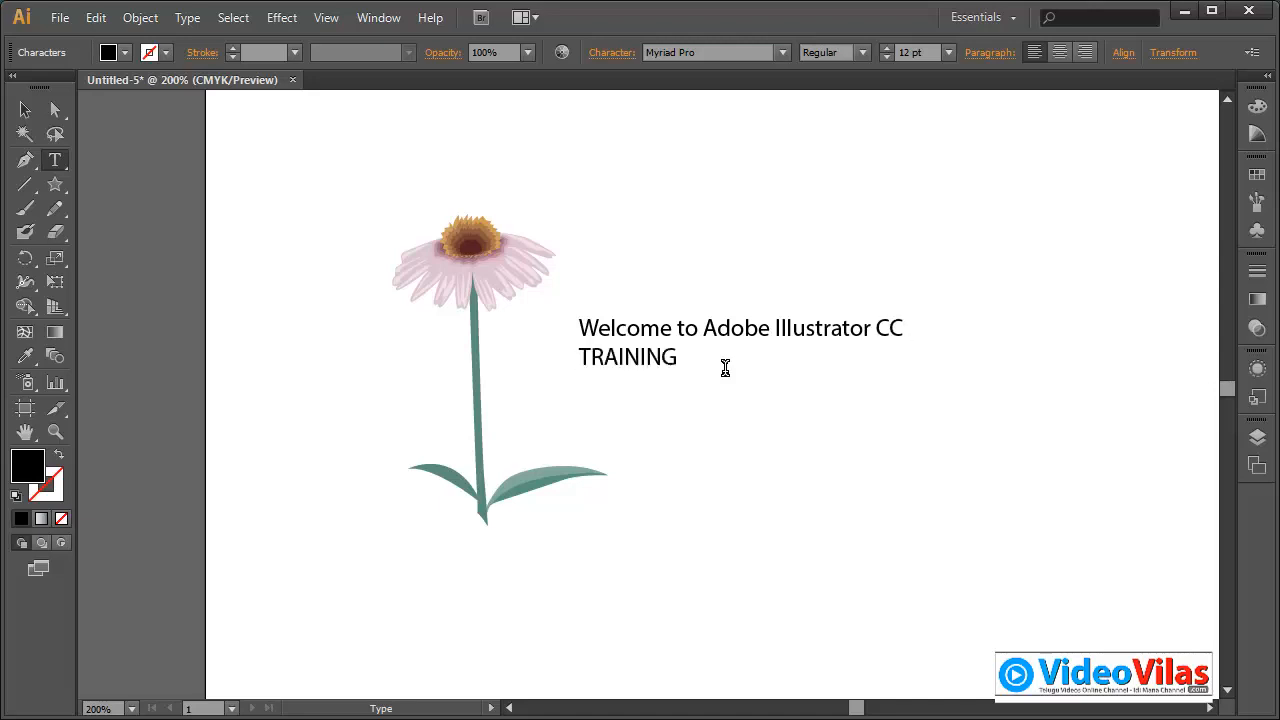
Set the font size of the word "TRAINING" to 36 pt.
double_click(654, 359)
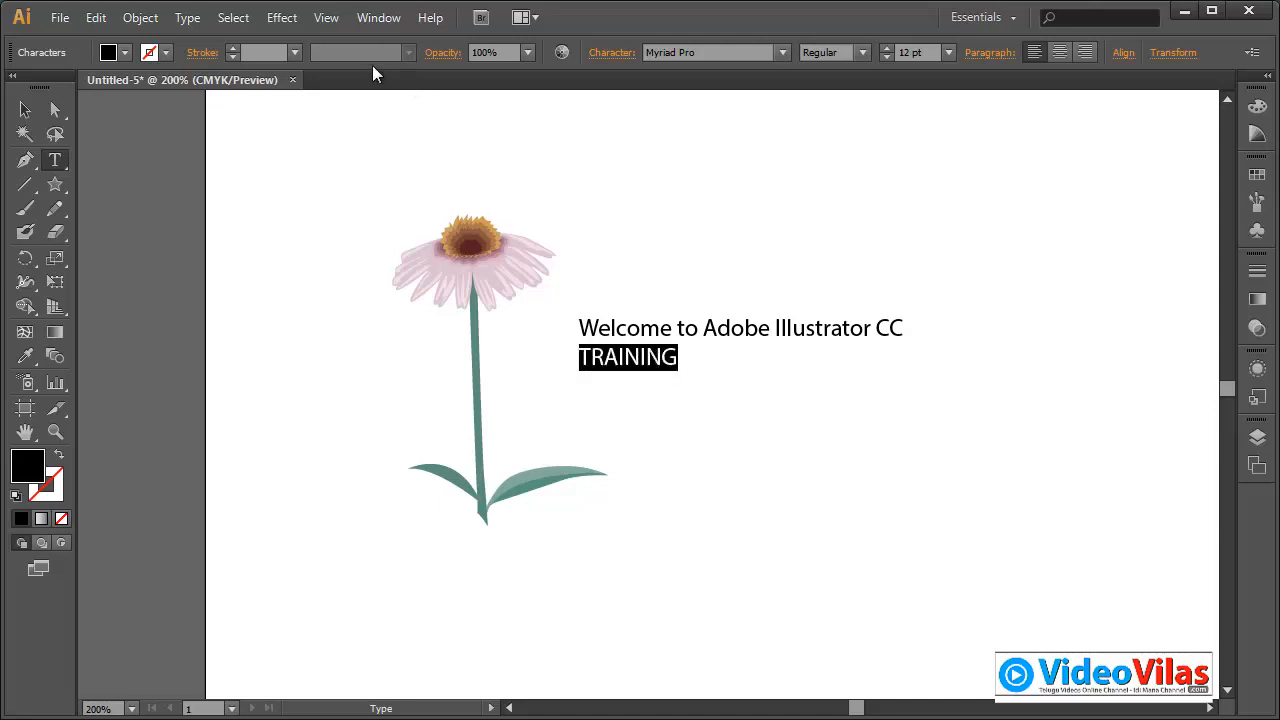
click(947, 53)
click(975, 342)
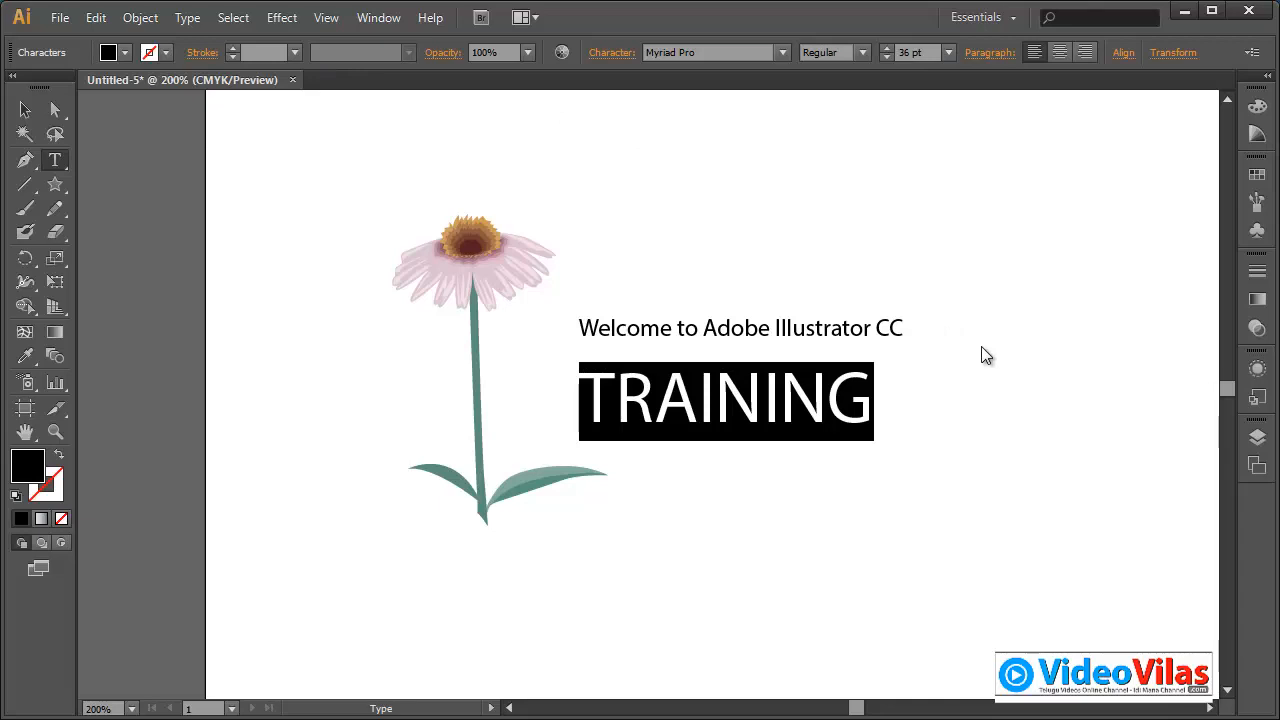
Center-align both lines of the welcome text.
click(673, 328)
drag(578, 322, 940, 397)
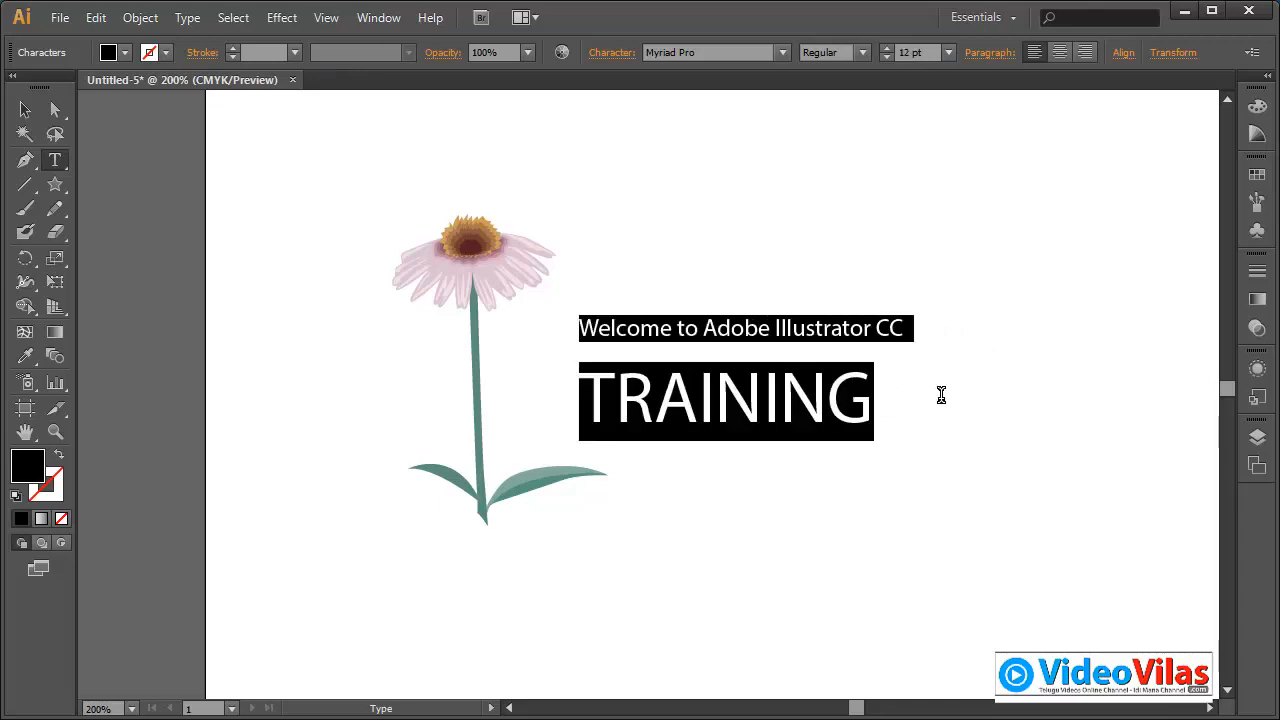
click(1061, 53)
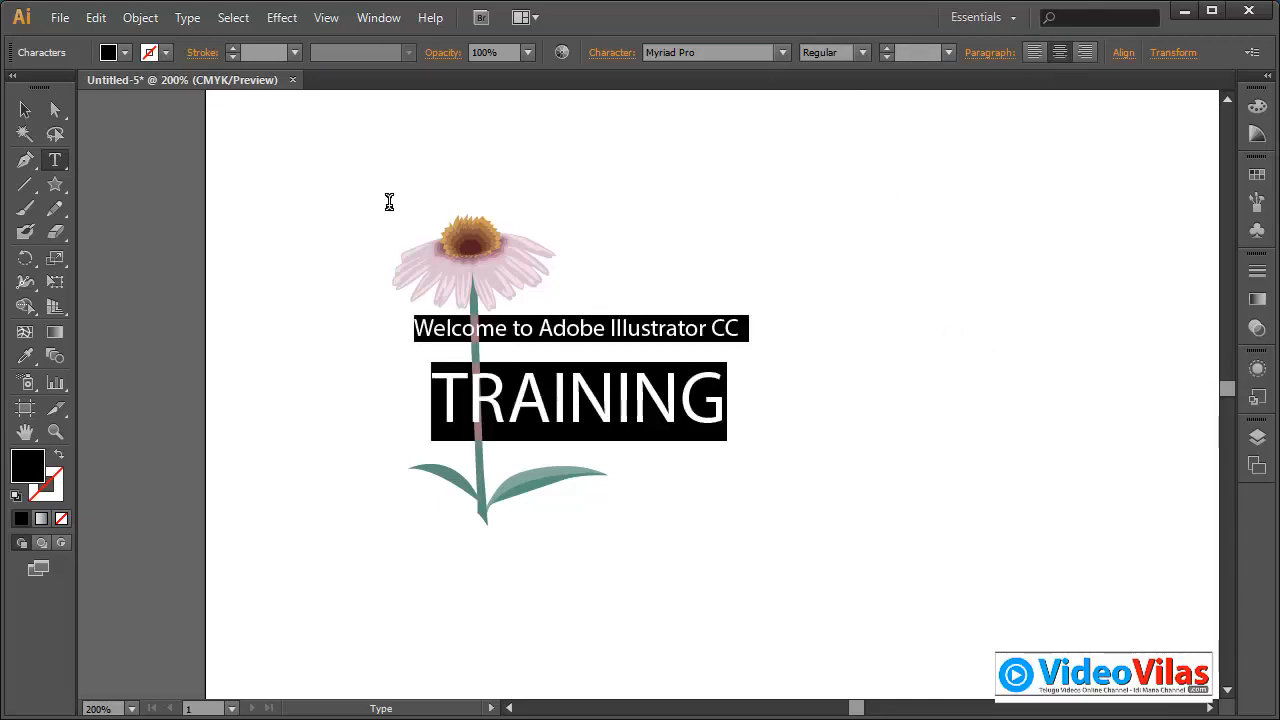
Move the centered text back beside the flower stem and reposition the flower and text together on the artboard.
click(25, 110)
drag(614, 338, 777, 338)
drag(309, 166, 924, 478)
click(1146, 483)
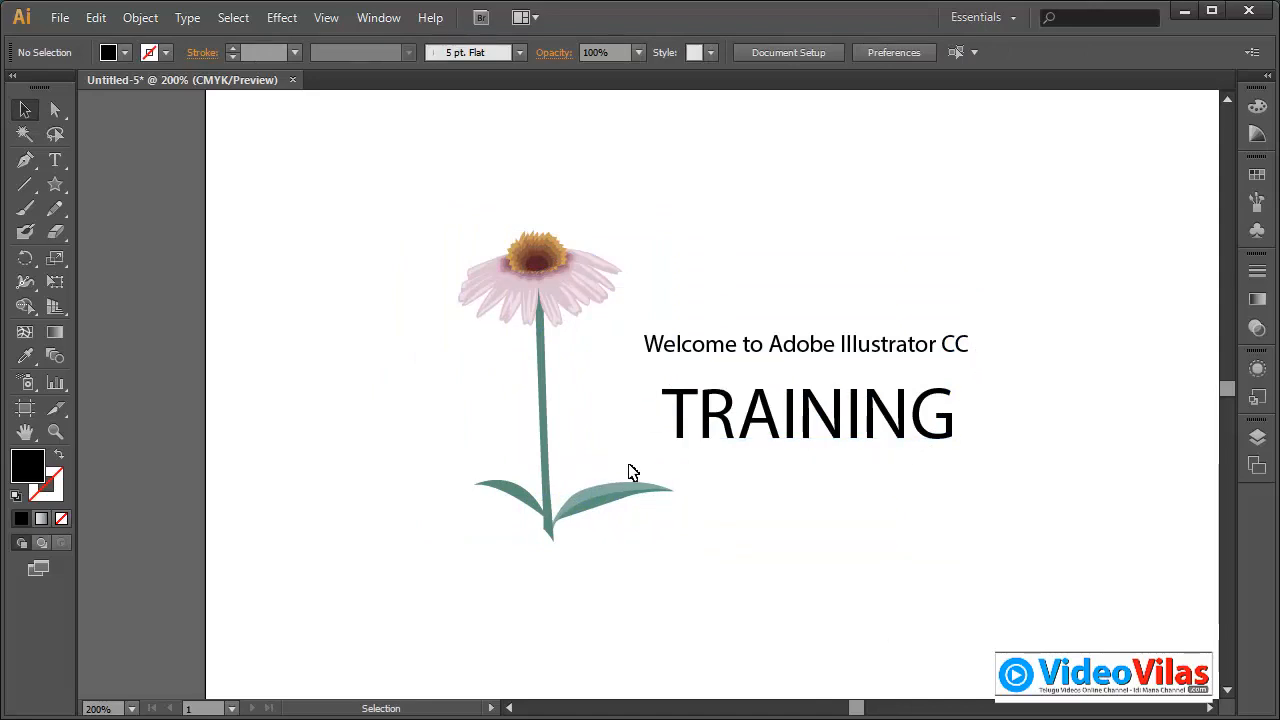
Select the flower and text together and shift them about 16 pt to the left.
click(563, 289)
click(807, 250)
drag(354, 140, 874, 523)
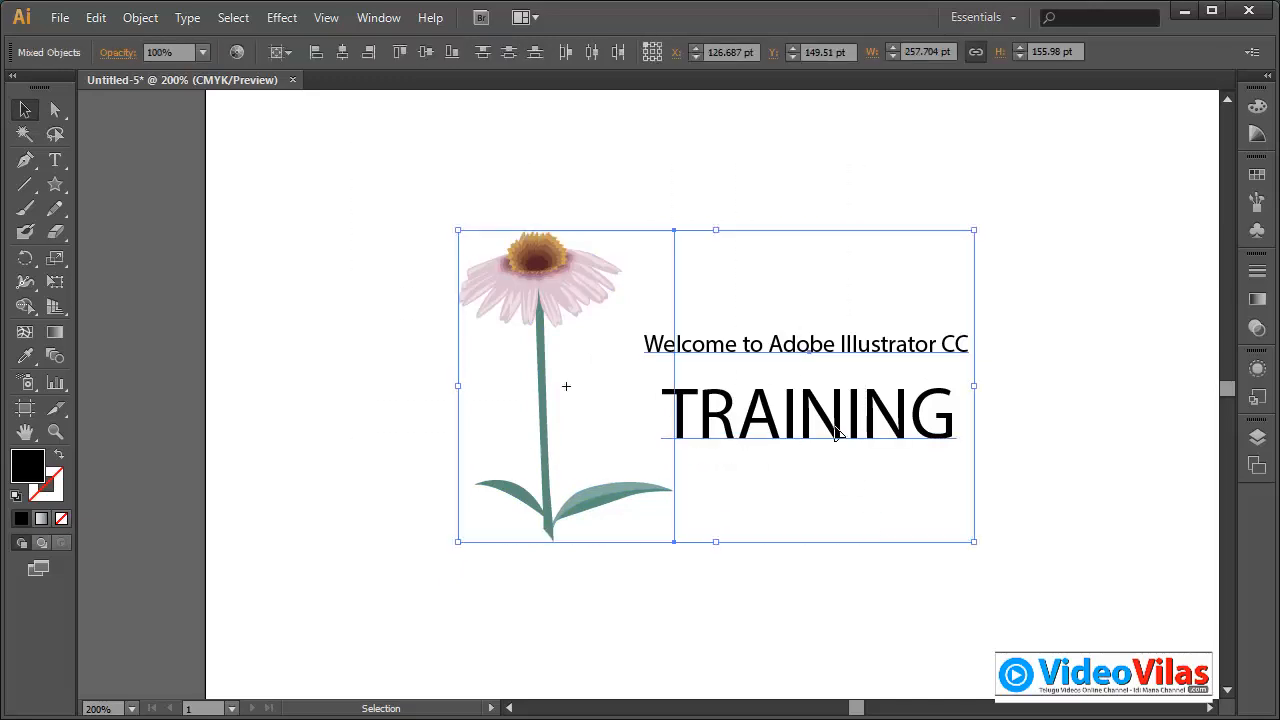
drag(829, 434, 805, 428)
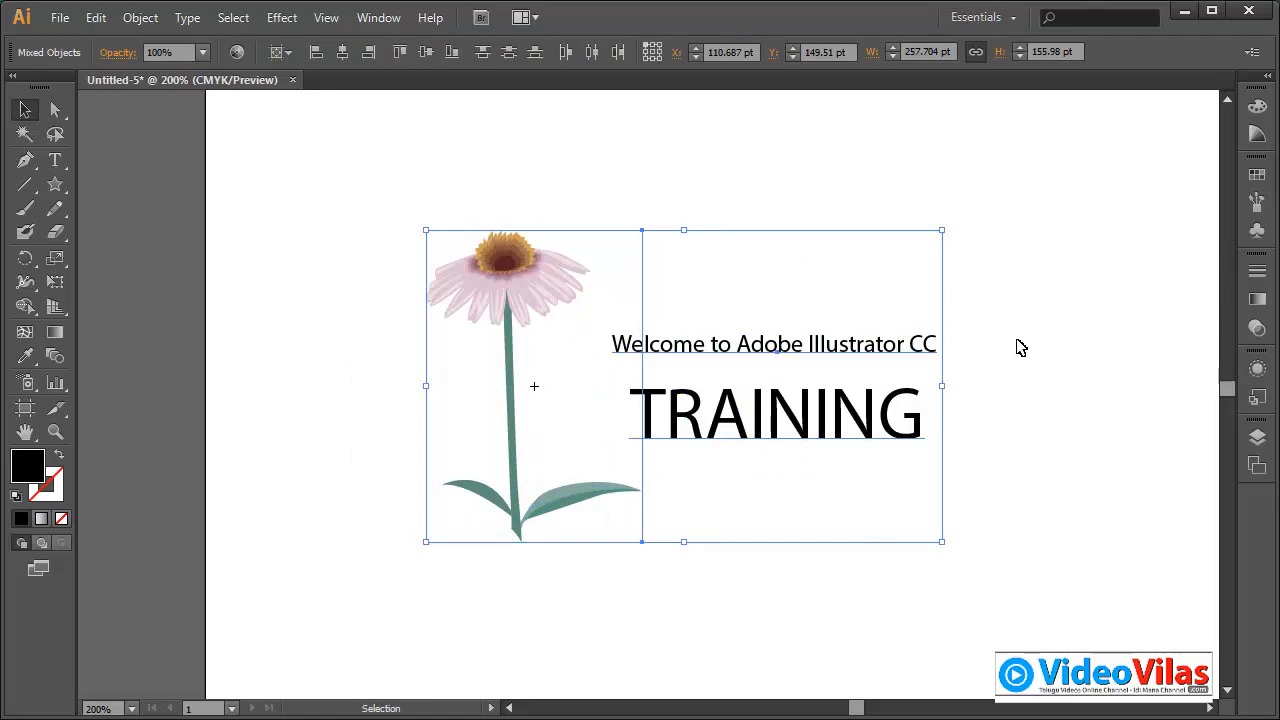
click(929, 389)
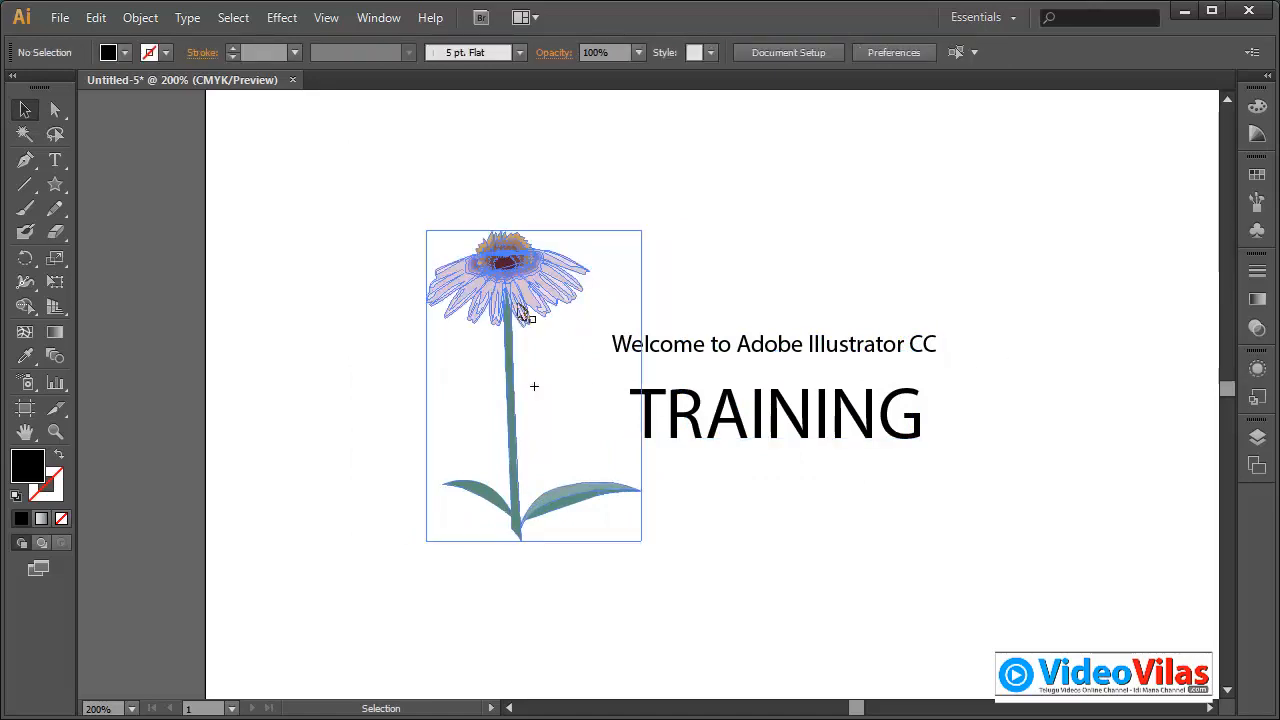
Select the coneflower symbol and set up the Symbol Stainer tool with a green fill swatch.
click(474, 320)
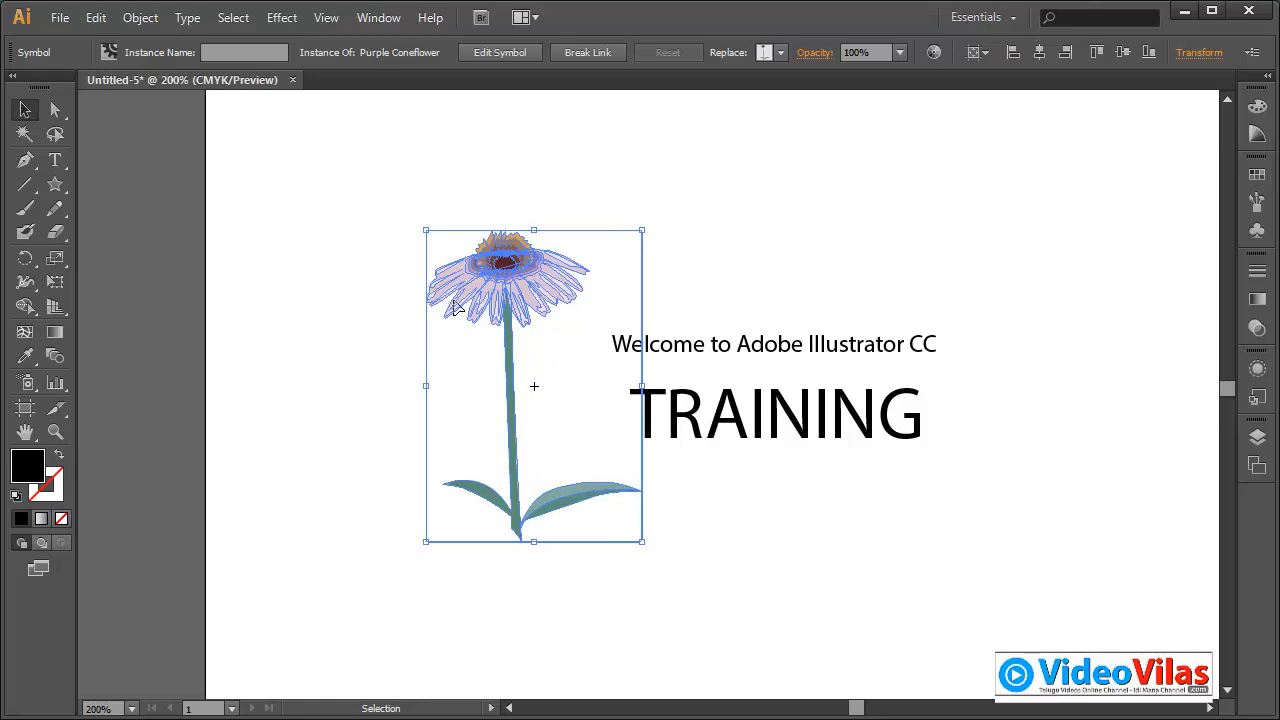
click(20, 377)
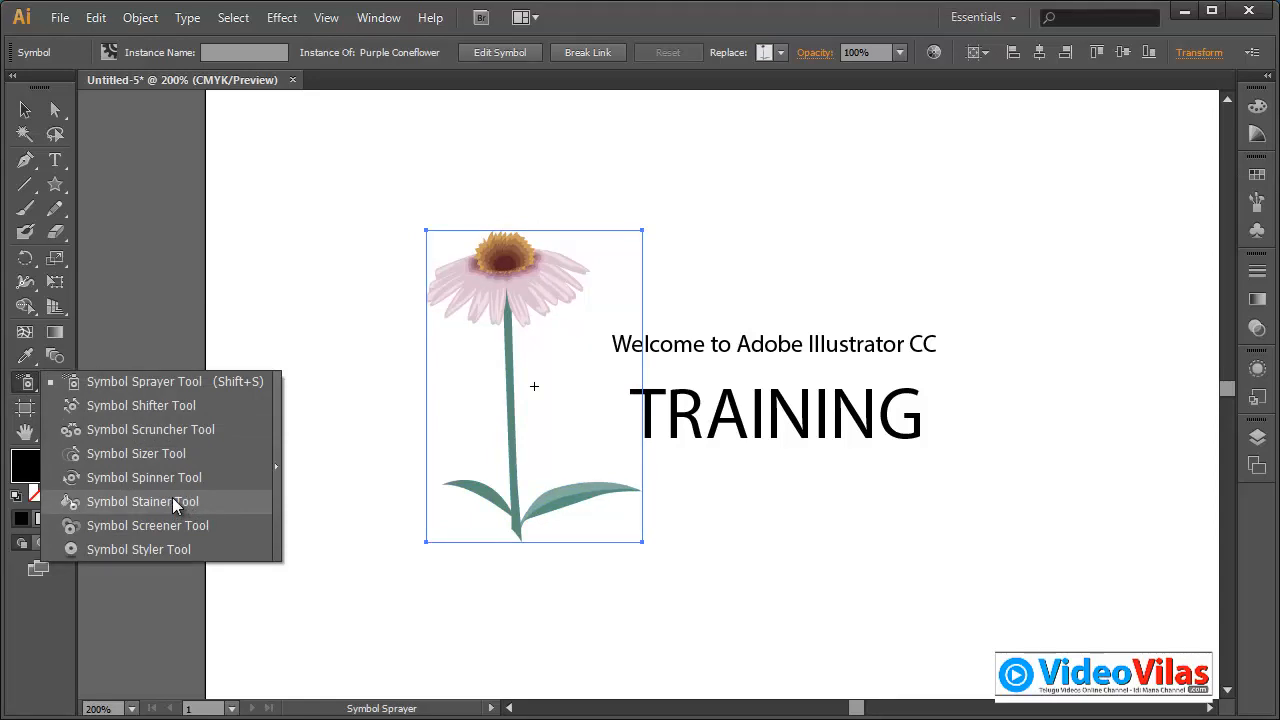
click(188, 507)
click(1257, 174)
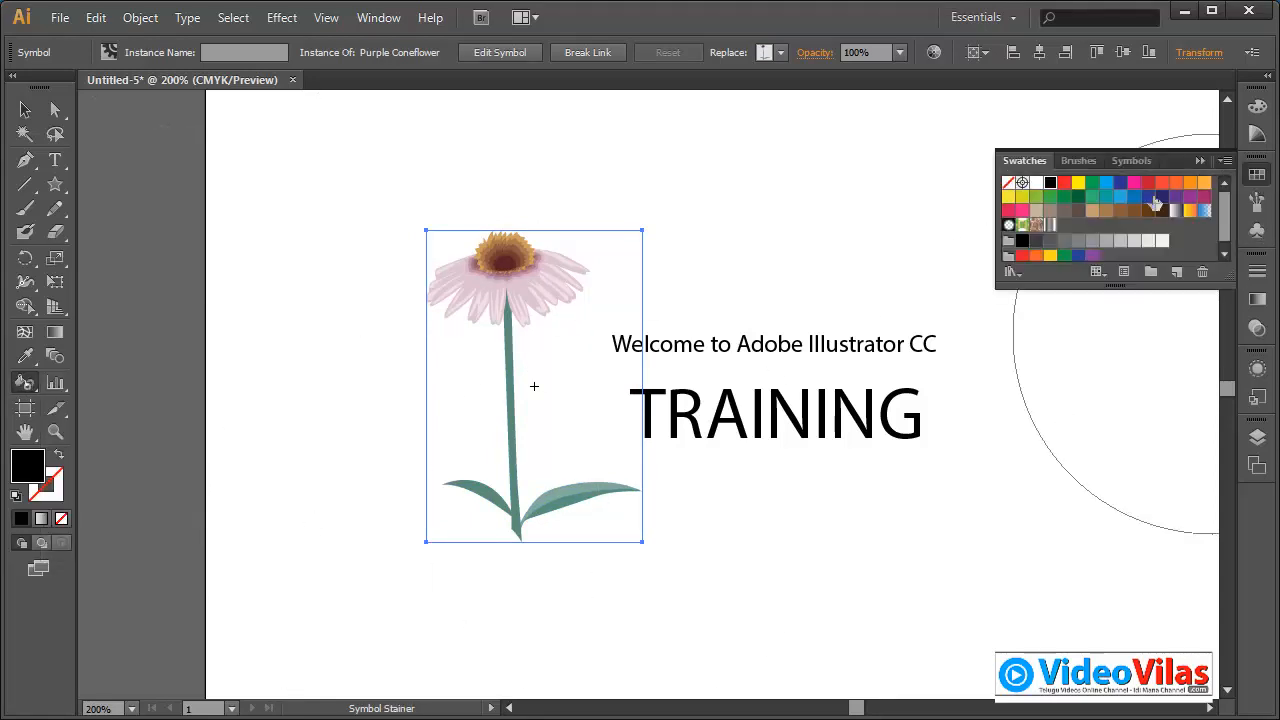
click(1094, 196)
Stain the coneflower symbol green with the large brush and undo the stain.
drag(543, 280, 437, 311)
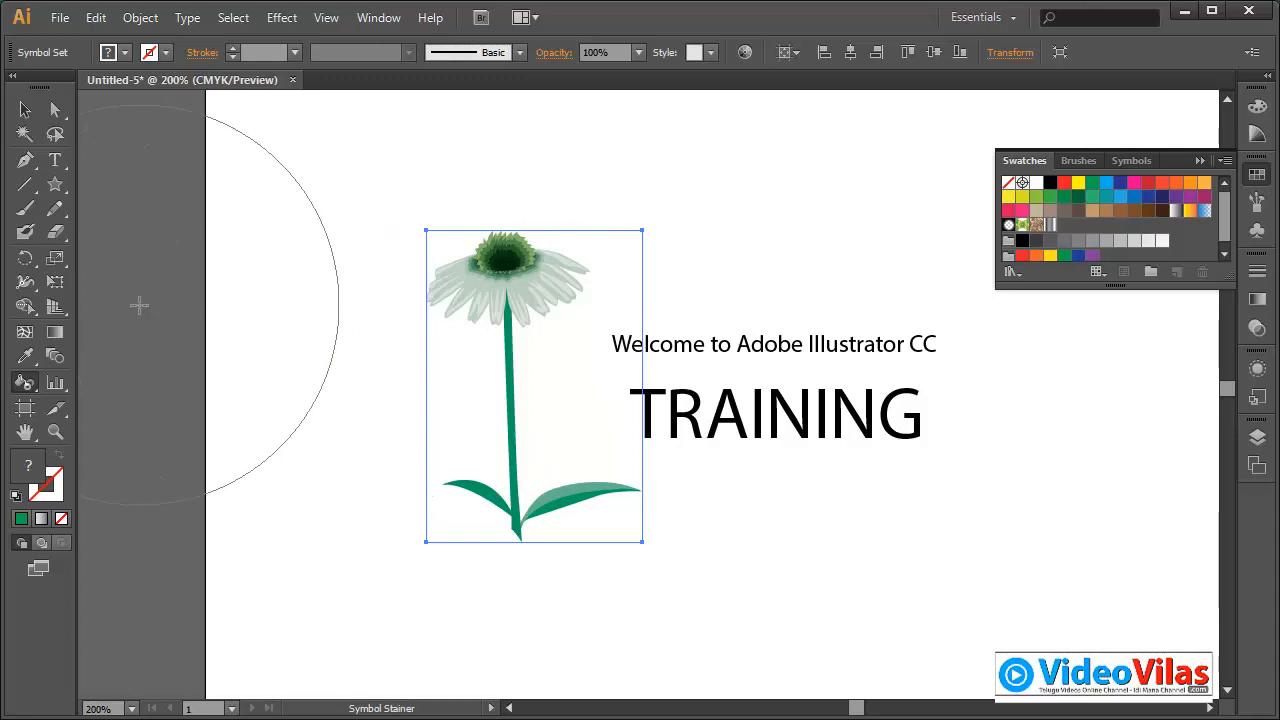
key(ctrl+z)
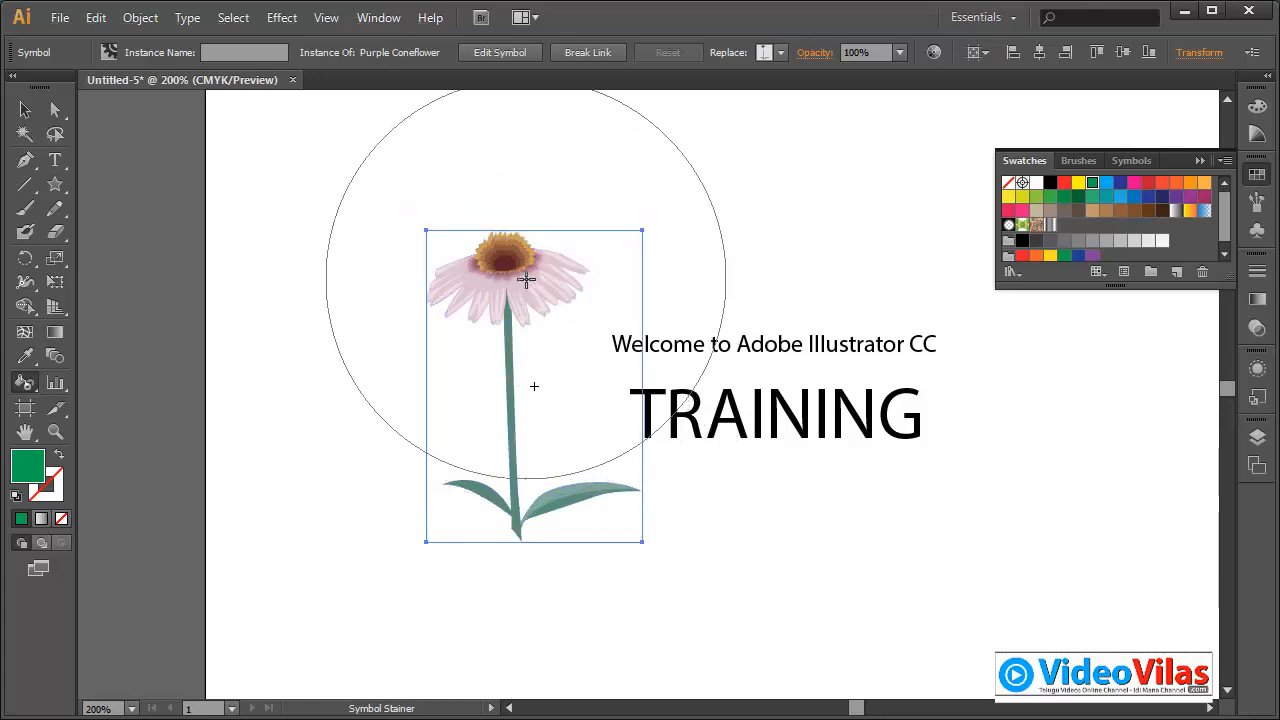
Shrink the Symbol Stainer brush to roughly the size of the coneflower's bloom.
key(bracketleft)
key(bracketleft)
key(bracketleft)
key(bracketleft)
key(bracketleft)
key(bracketleft)
key(bracketleft)
key(bracketleft)
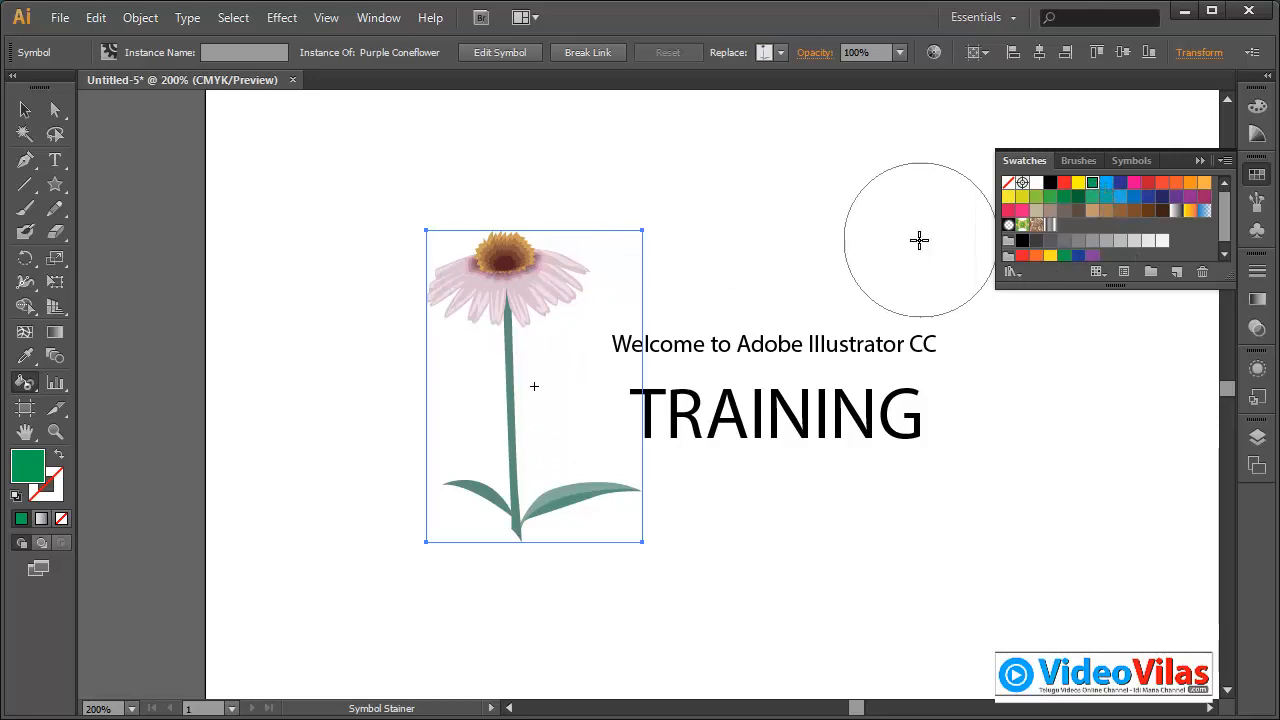
key(bracketleft)
key(bracketleft)
key(bracketleft)
key(bracketleft)
key(bracketleft)
key(bracketleft)
key(bracketleft)
key(bracketleft)
key(bracketleft)
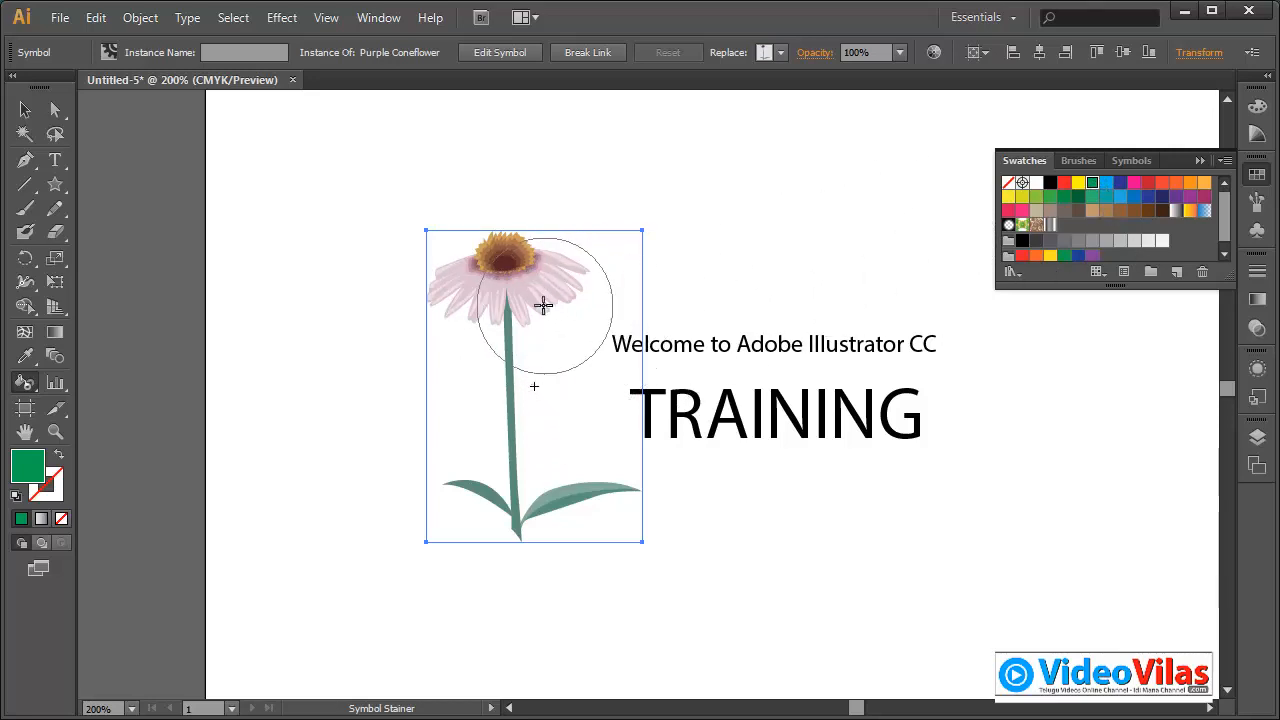
Resize the Symbol Stainer brush to about two thirds of the coneflower bloom's width, keeping the green fill swatch chosen.
key(bracketright)
key(bracketright)
key(bracketright)
key(bracketleft)
key(bracketleft)
key(bracketleft)
key(bracketleft)
key(bracketleft)
key(bracketleft)
key(bracketleft)
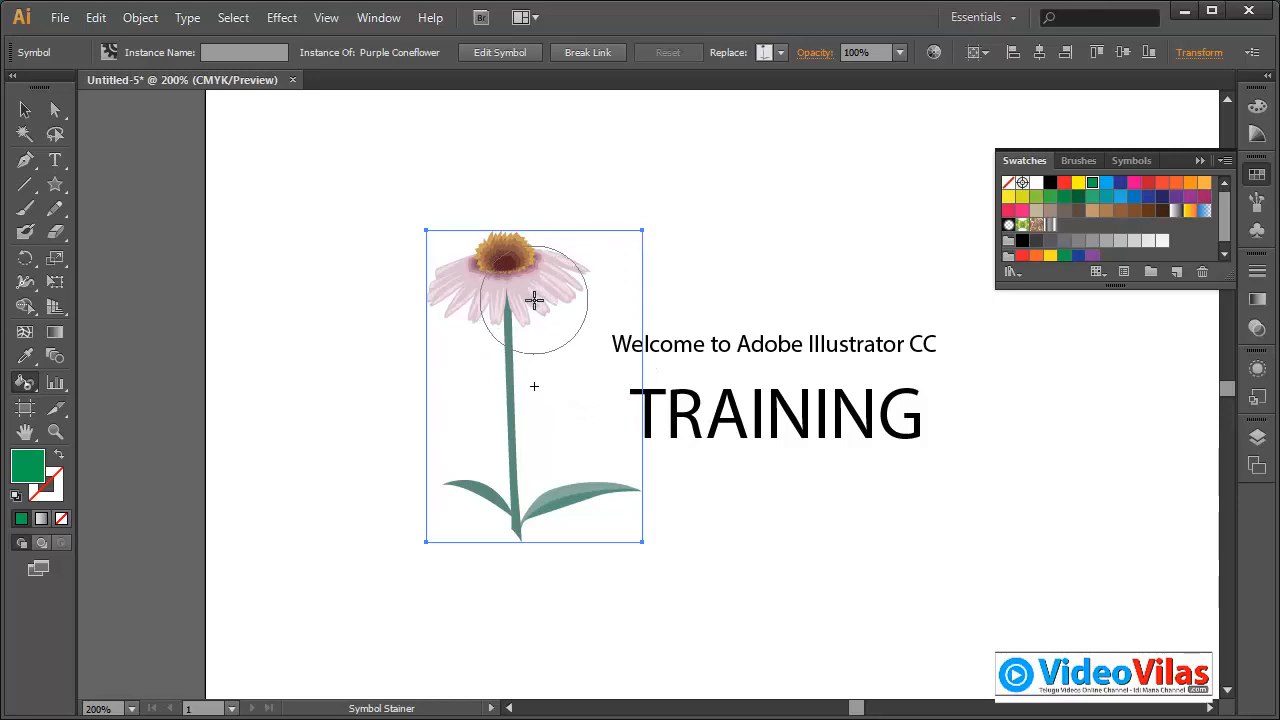
click(1092, 182)
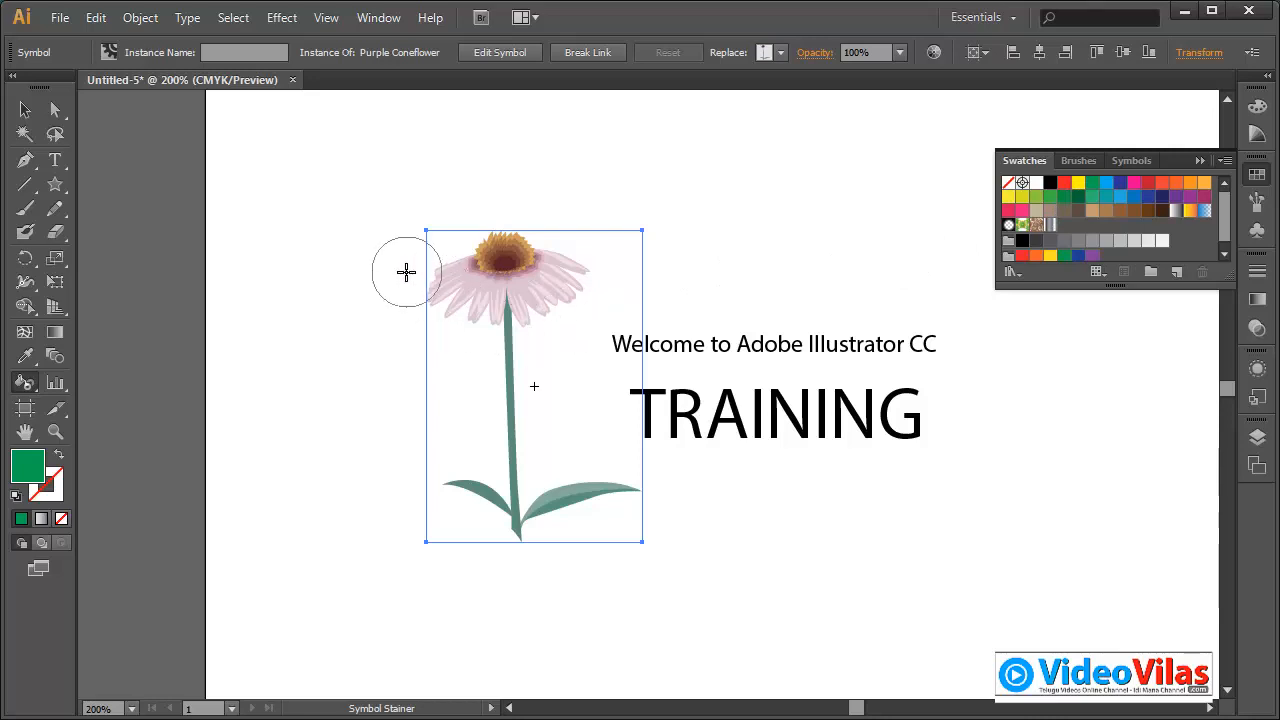
key(bracketright)
key(bracketright)
key(bracketright)
key(bracketright)
key(bracketright)
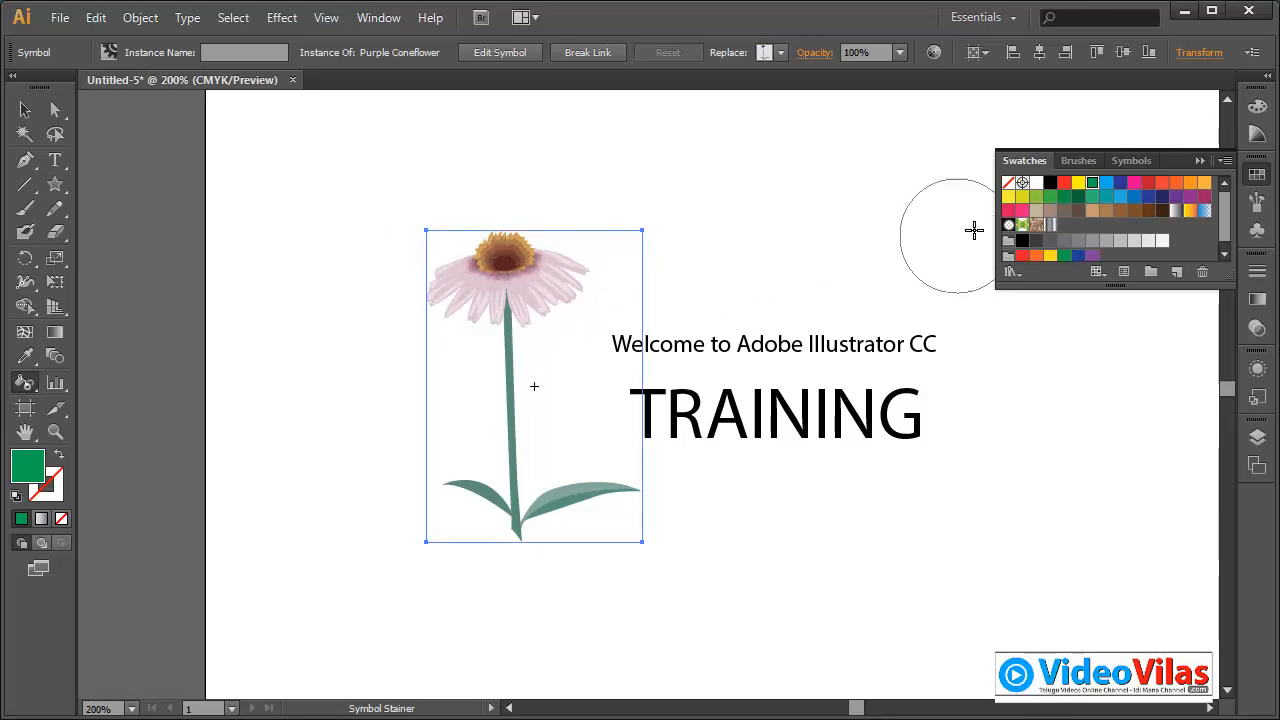
Try to stain the coneflower's bloom green with the resized Symbol Stainer brush.
click(25, 385)
click(110, 500)
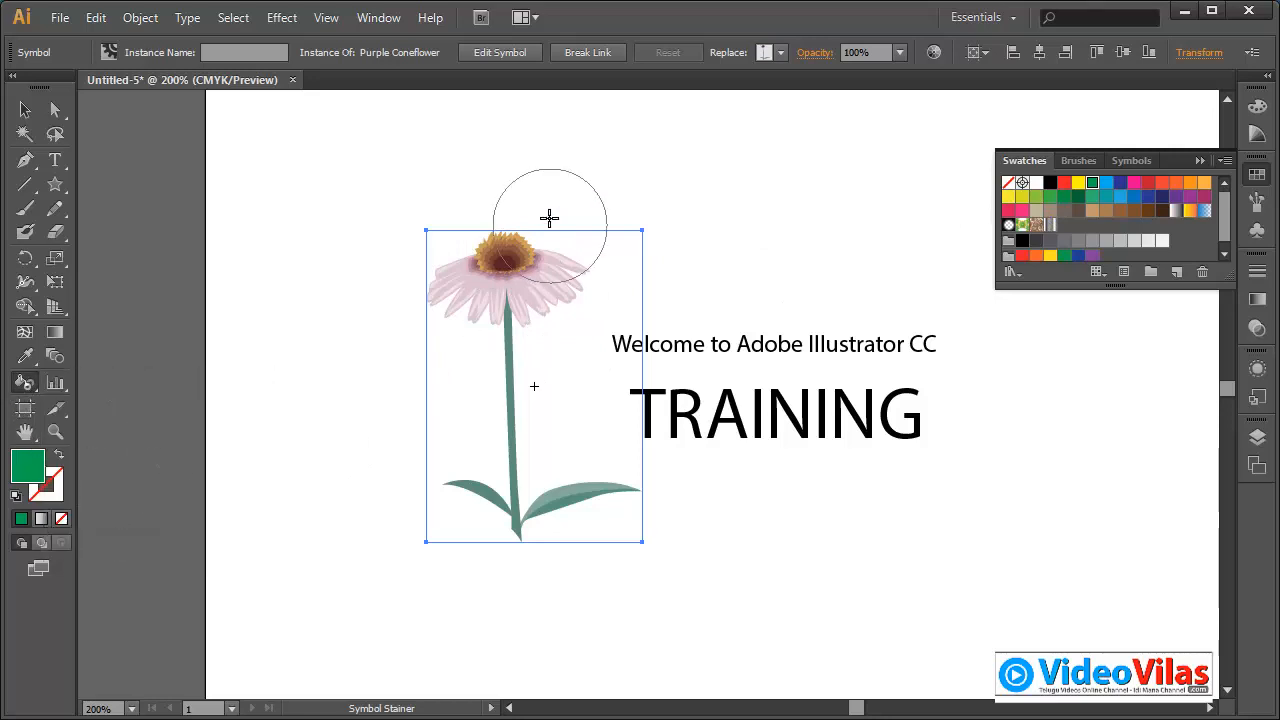
drag(528, 286, 468, 361)
click(528, 248)
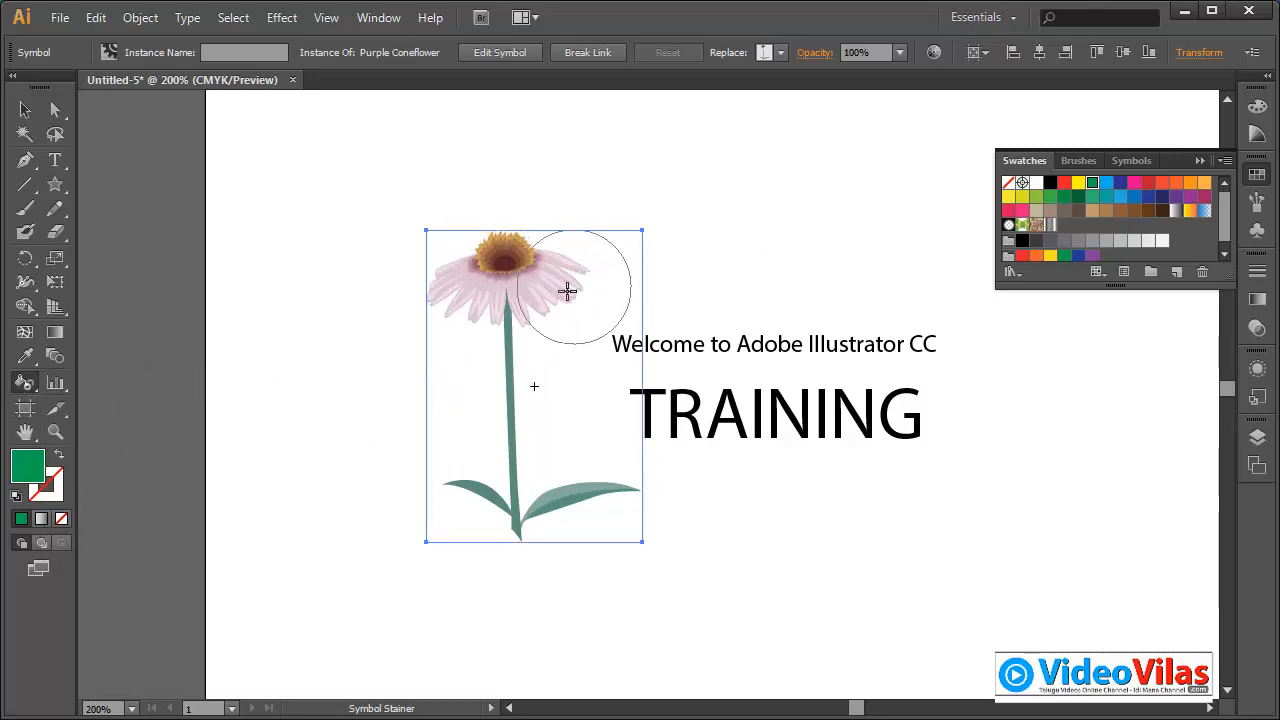
click(512, 263)
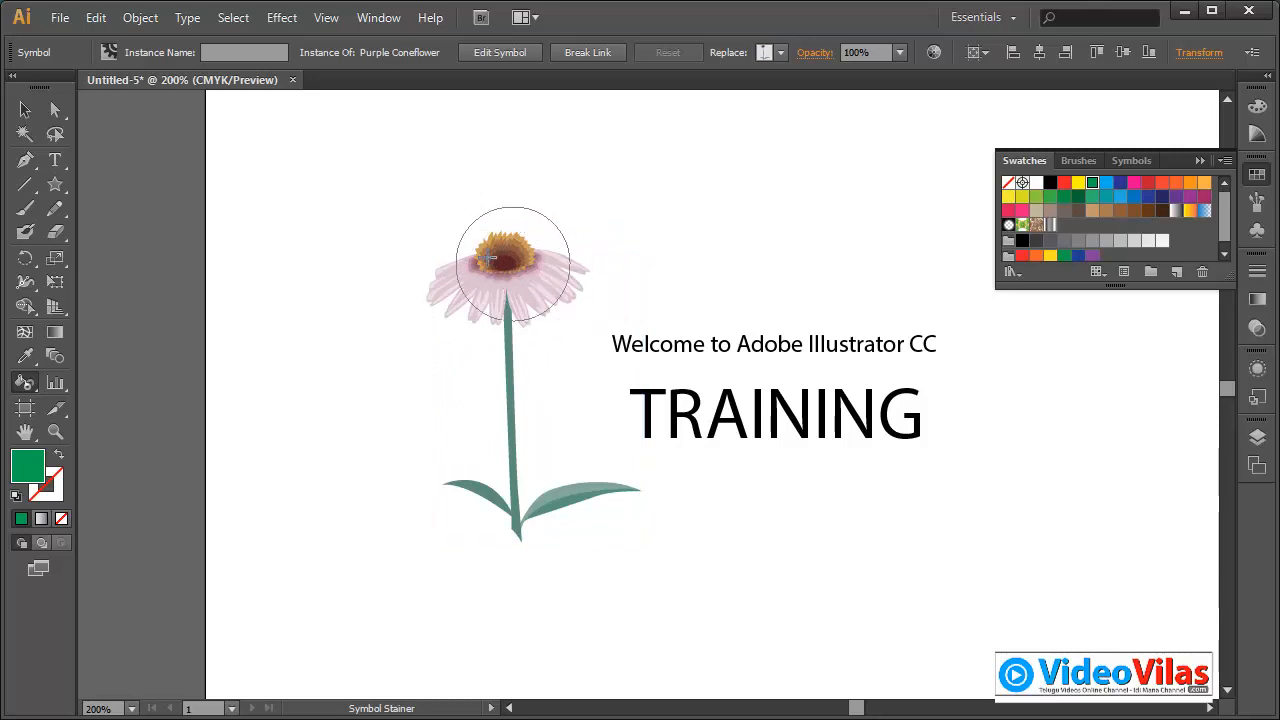
Try to stain the coneflower yellow and with a dark grey-brown swatch.
click(1078, 182)
click(423, 309)
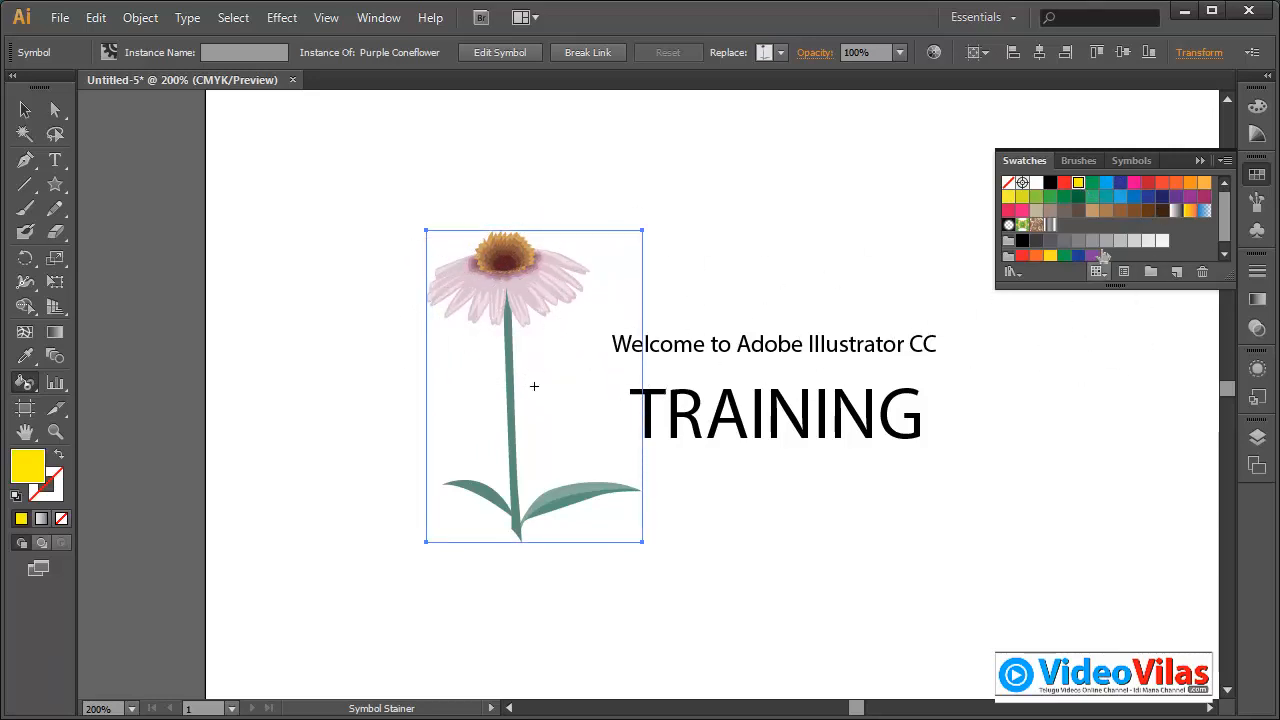
click(1082, 214)
click(504, 283)
click(580, 326)
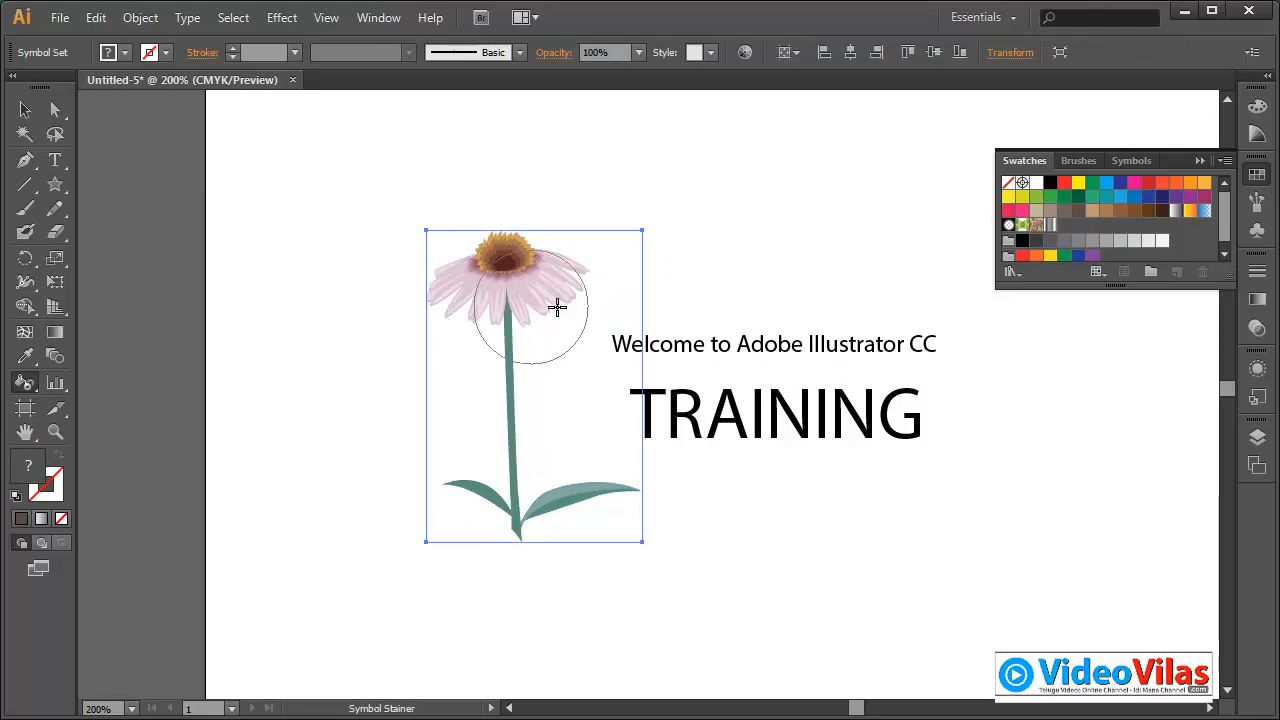
Stain the coneflower dark grey-brown with a stroke across its petals and undo the stain.
click(555, 306)
click(1079, 211)
click(489, 297)
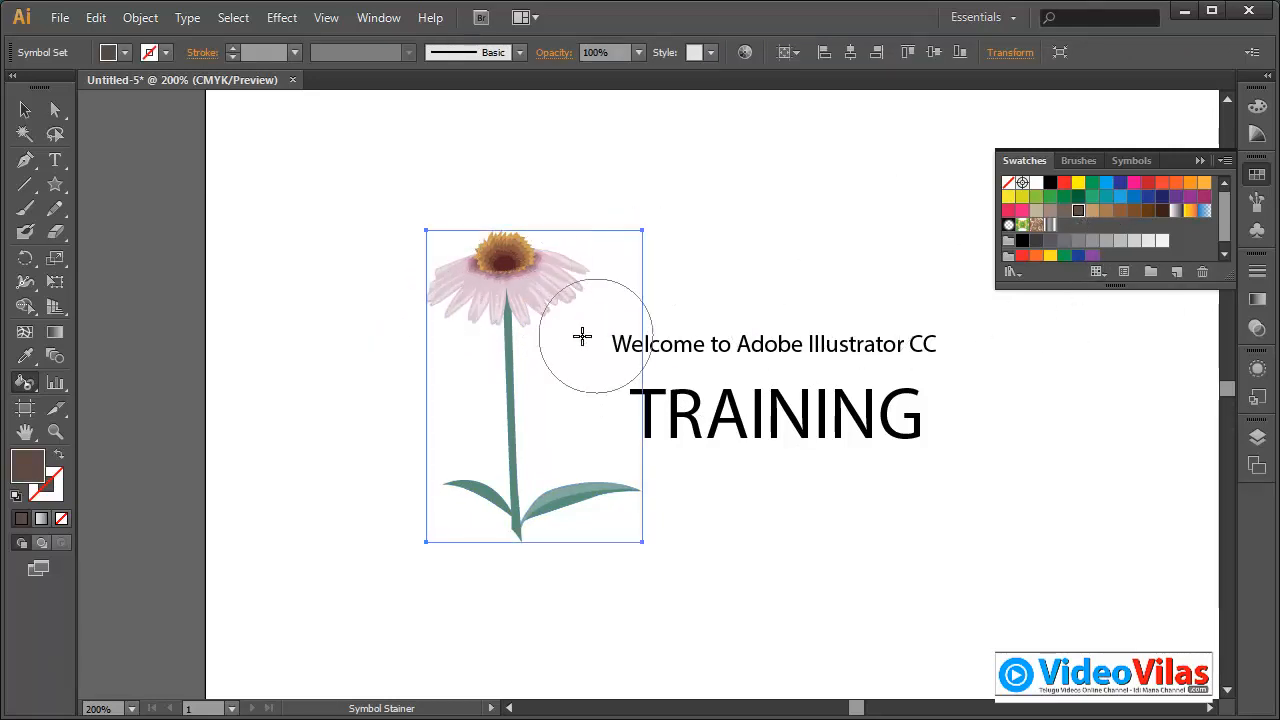
mouse_move(582, 337)
mouse_down()
mouse_move(506, 324)
mouse_move(504, 461)
mouse_move(507, 398)
mouse_move(558, 404)
mouse_move(574, 277)
mouse_up()
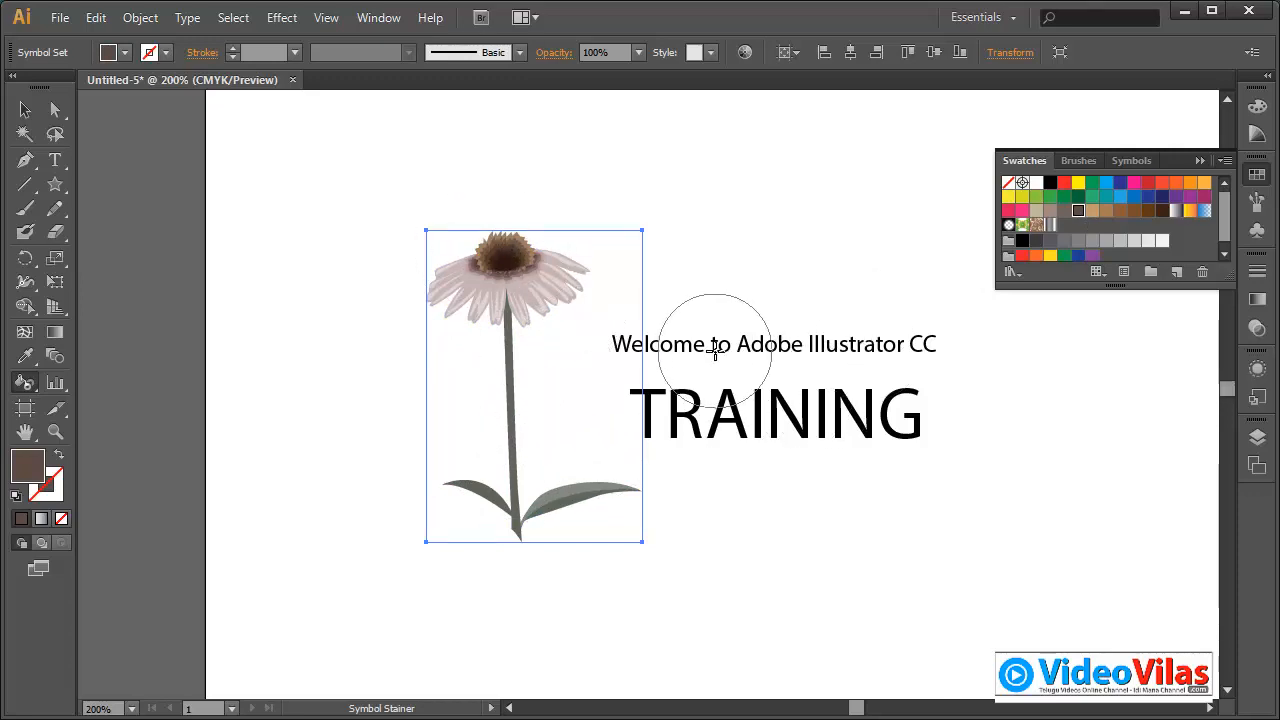
key(ctrl+z)
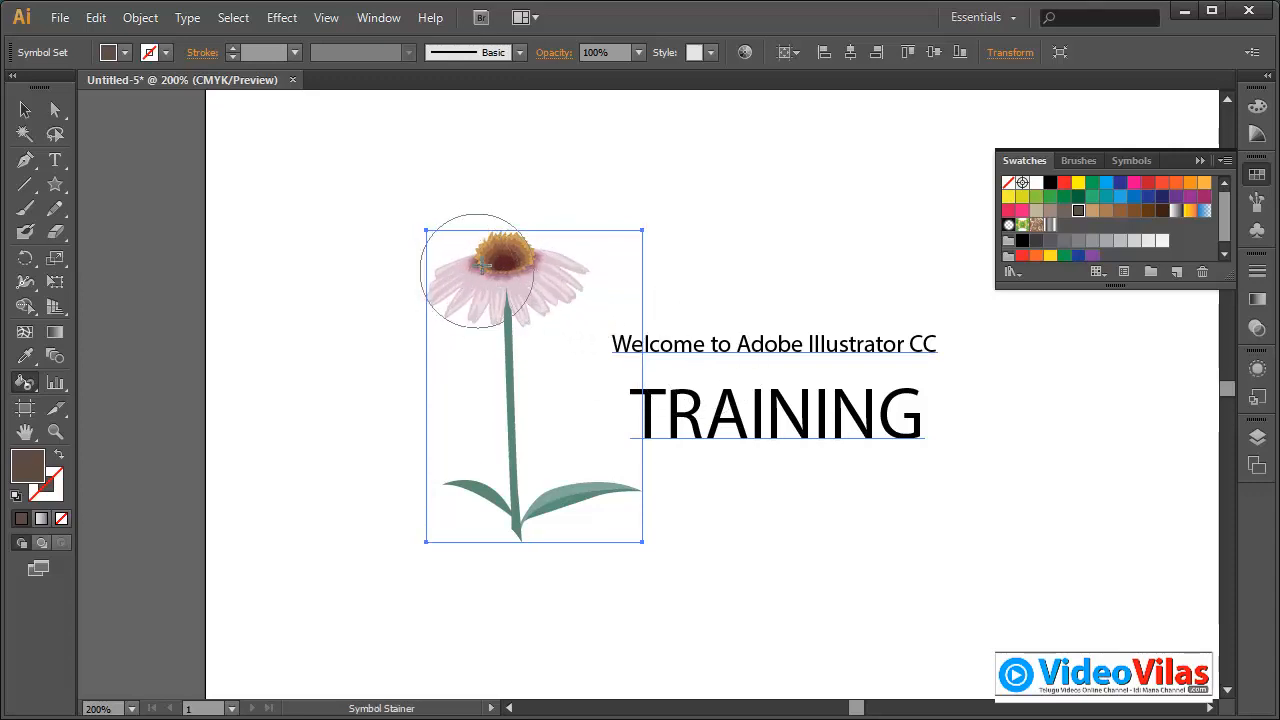
Switch to the Selection tool and deselect the coneflower.
click(25, 109)
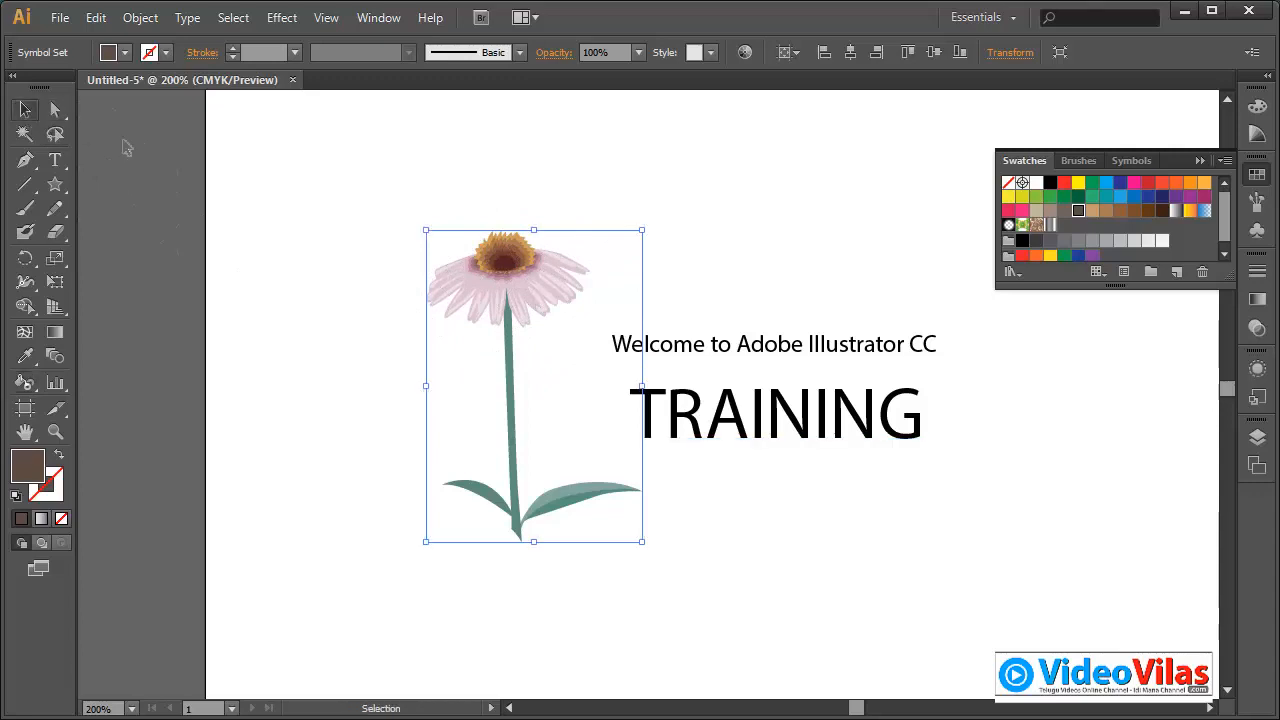
click(476, 201)
click(545, 282)
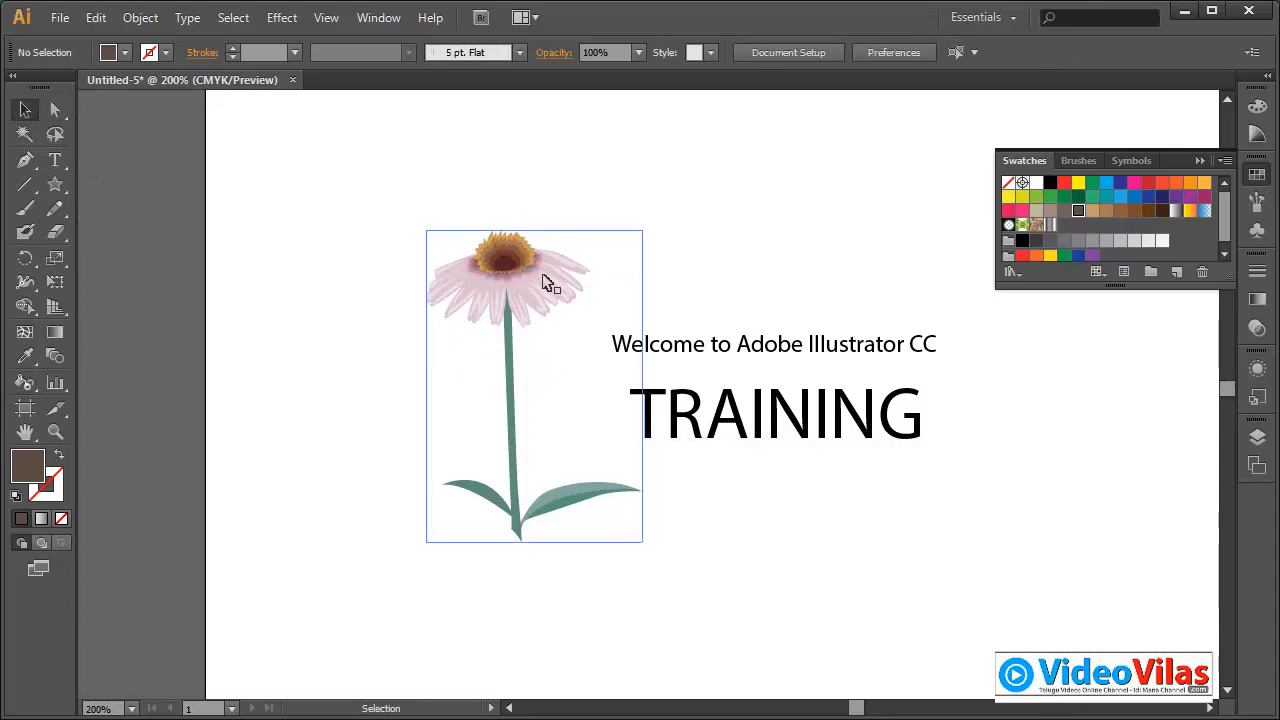
click(852, 312)
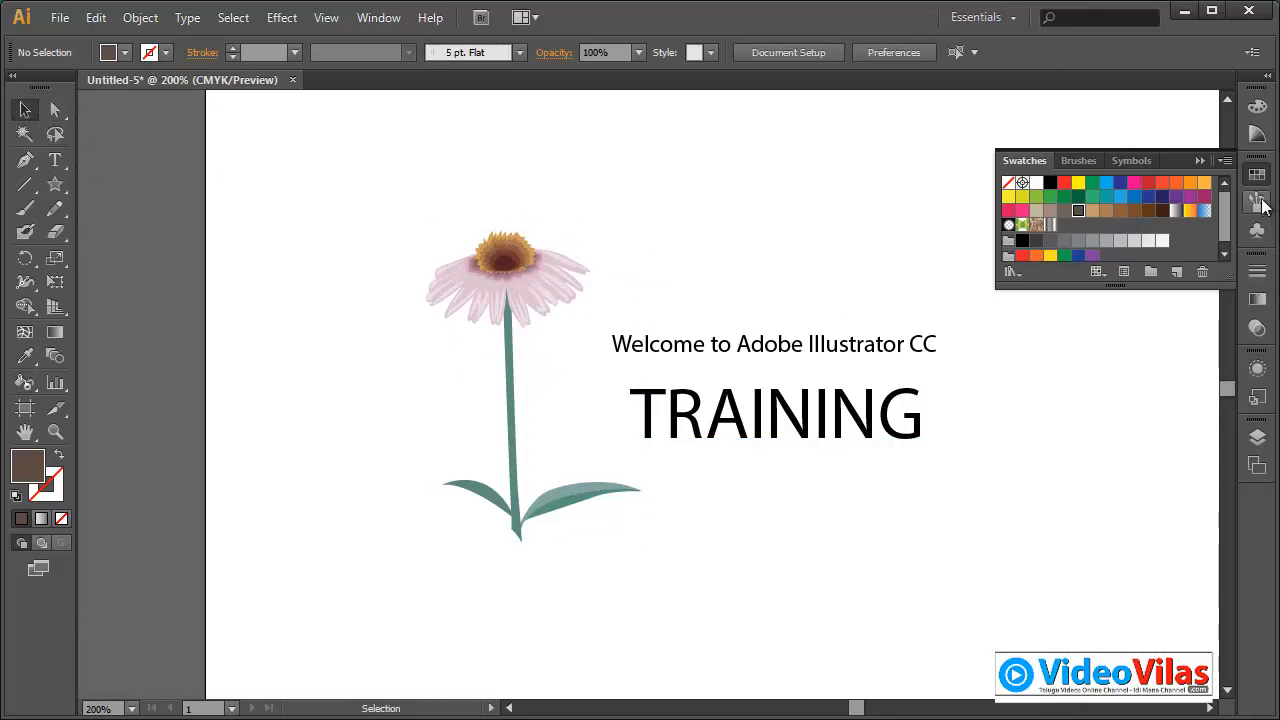
Open the Purple Coneflower symbol definition for editing, select its artwork, and return to the document.
click(1257, 230)
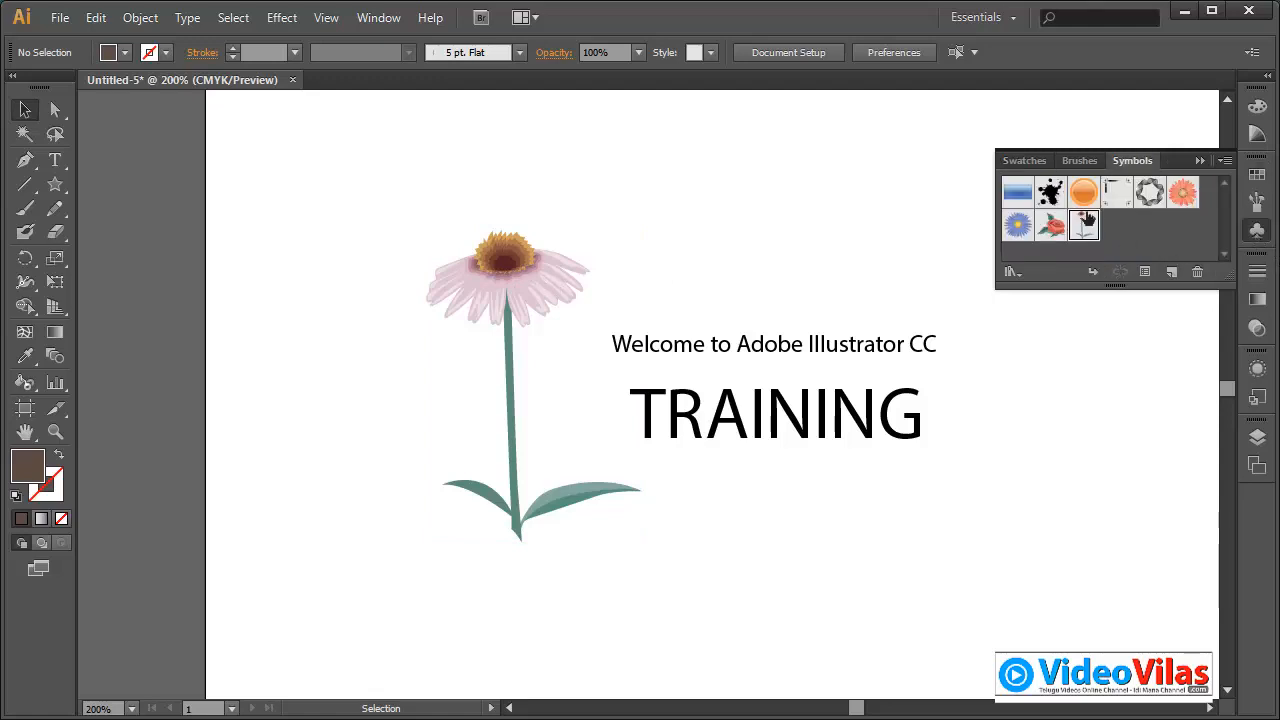
double_click(1083, 226)
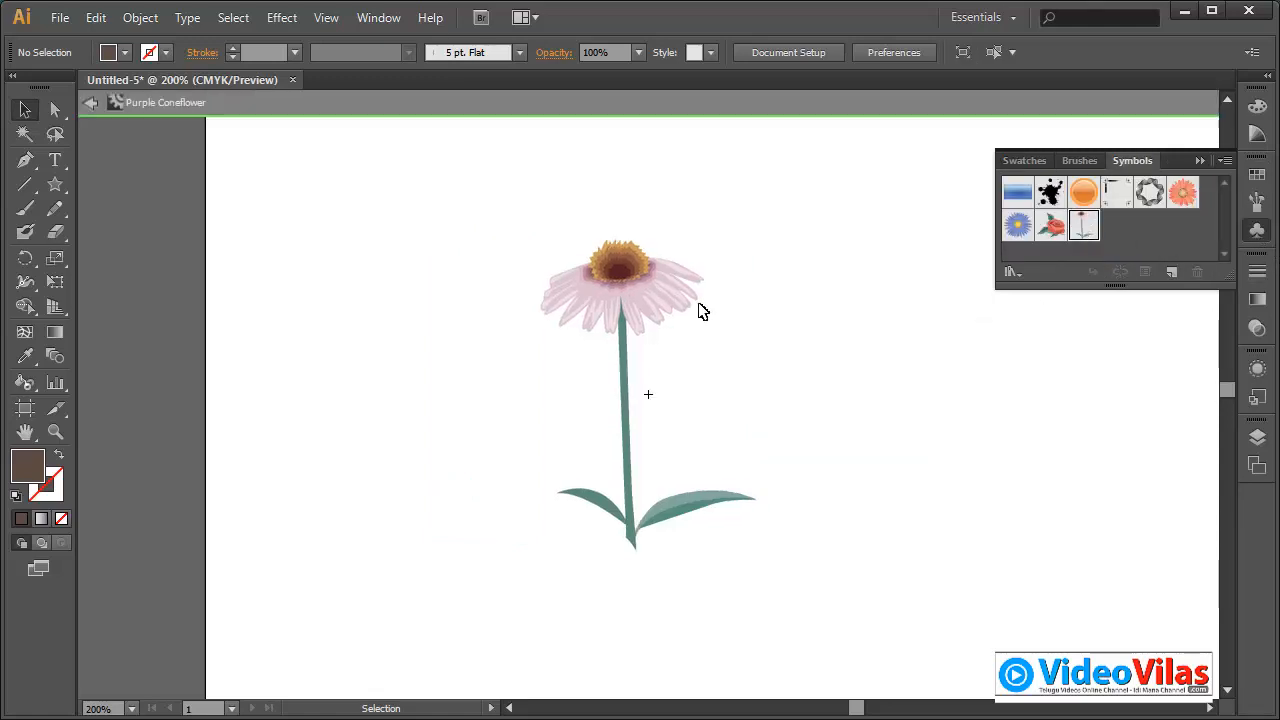
click(695, 306)
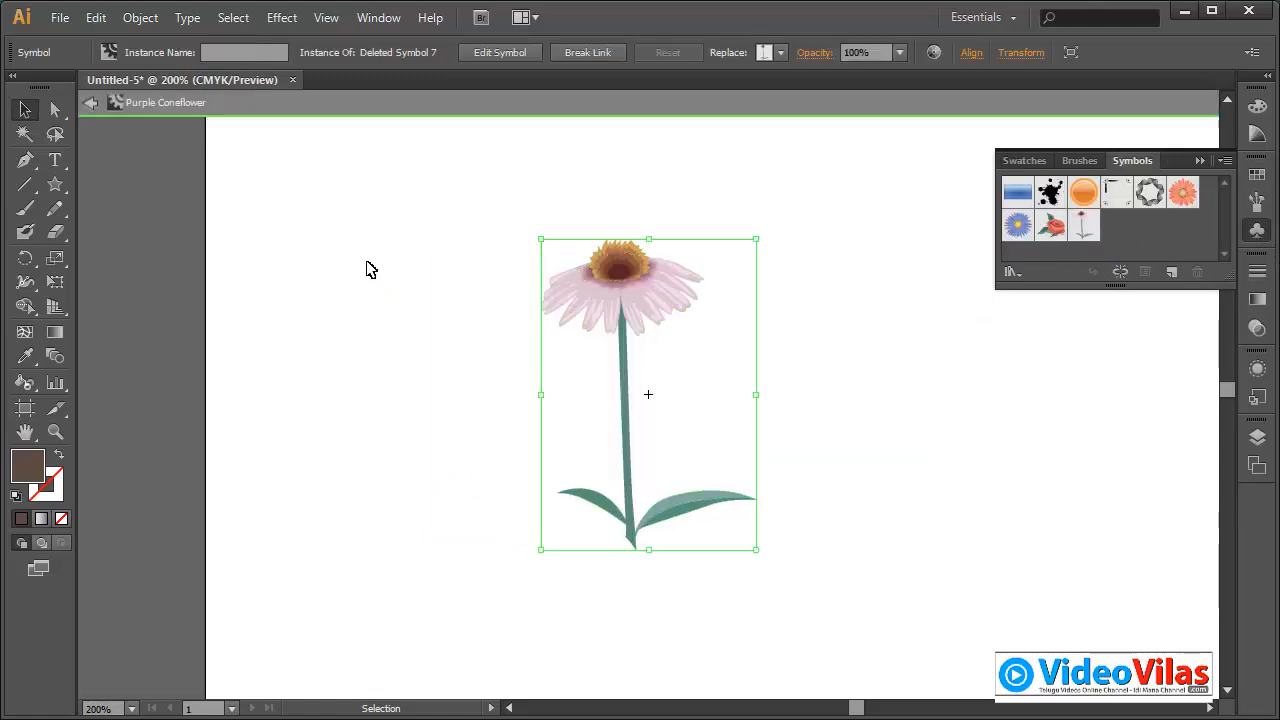
double_click(366, 269)
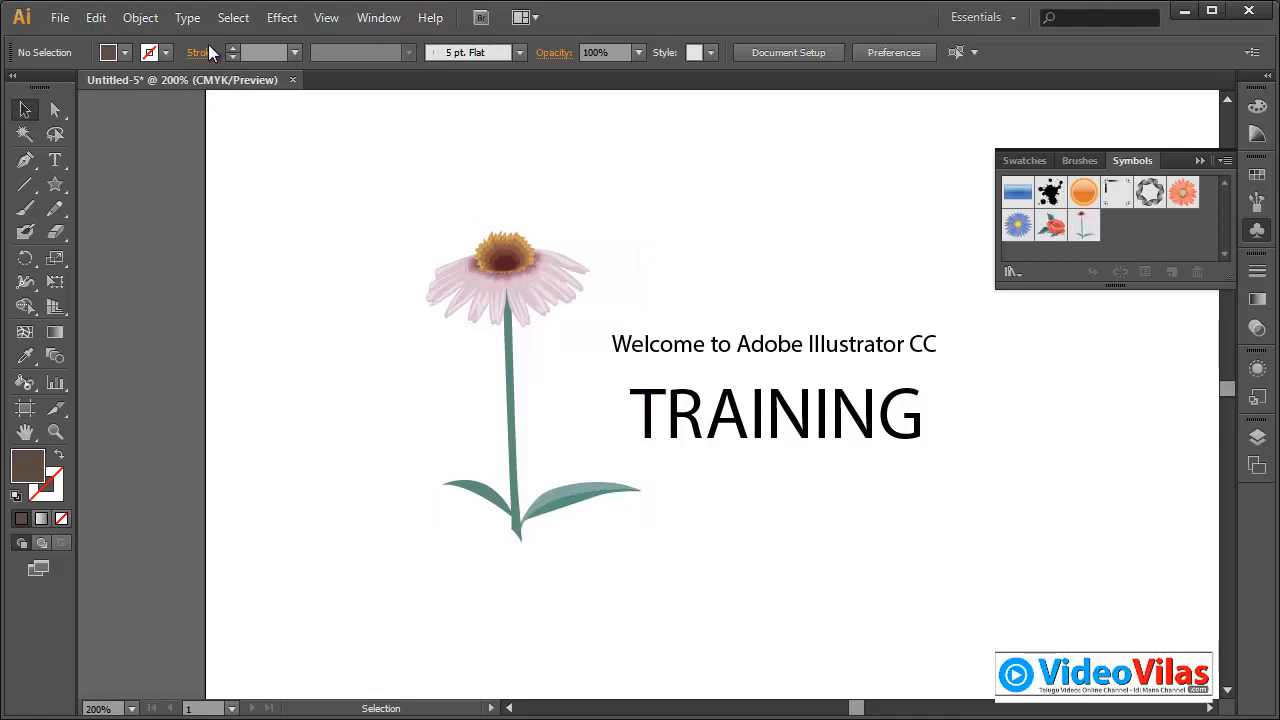
Enlarge the Aster symbol instance to about 1.7 times its size and reset the fill and stroke to the default colors.
click(150, 20)
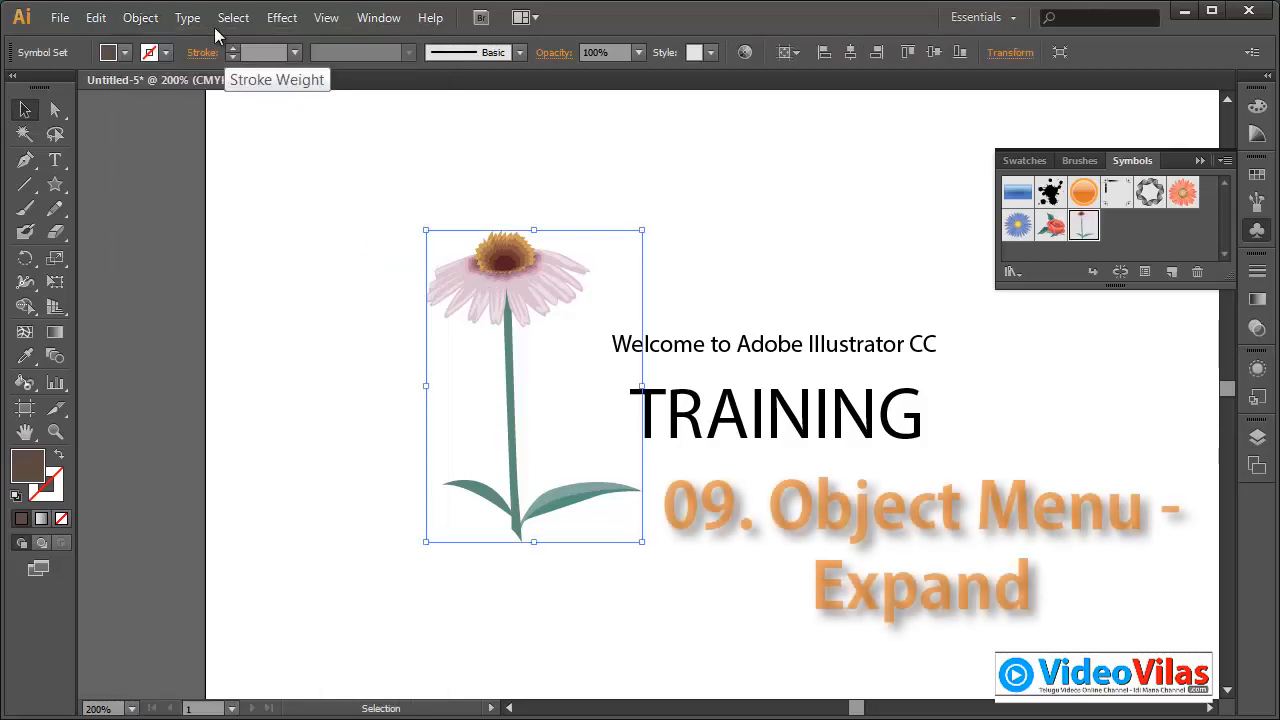
click(155, 20)
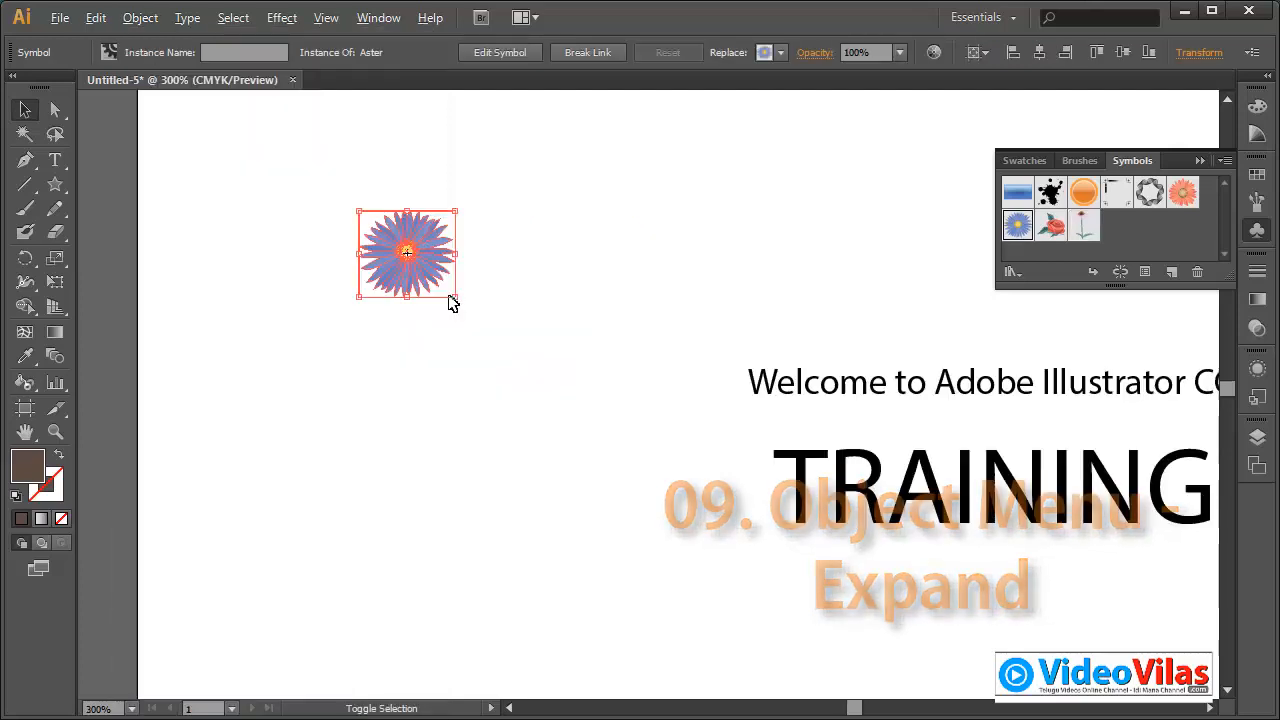
drag(449, 297, 490, 328)
key(d)
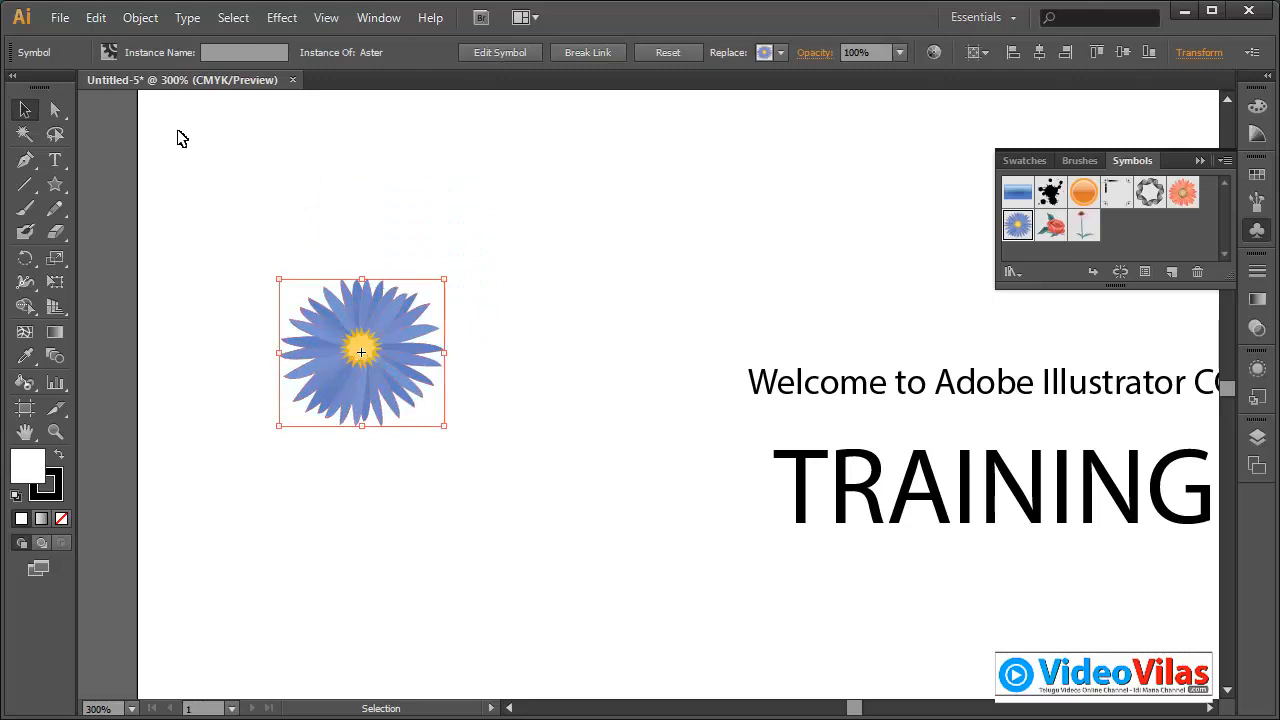
Expand the Aster symbol into editable artwork, ungroup it, and deselect its parts.
click(140, 18)
click(205, 250)
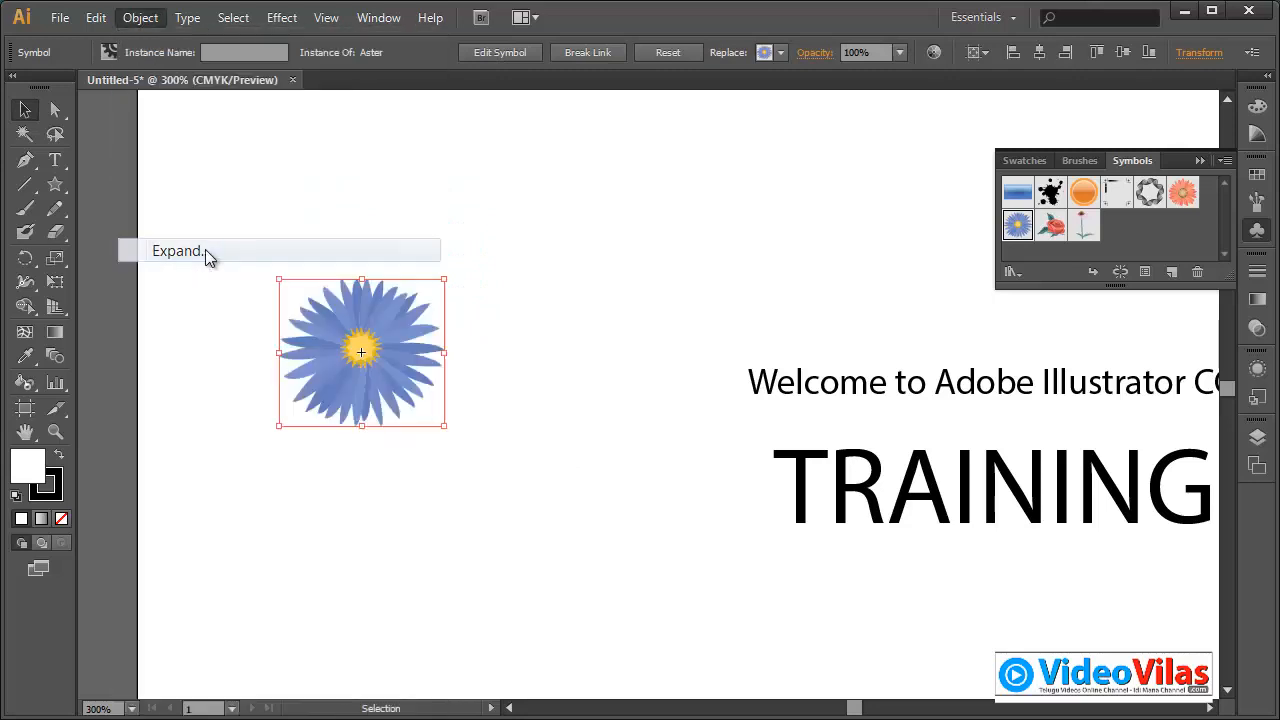
click(594, 484)
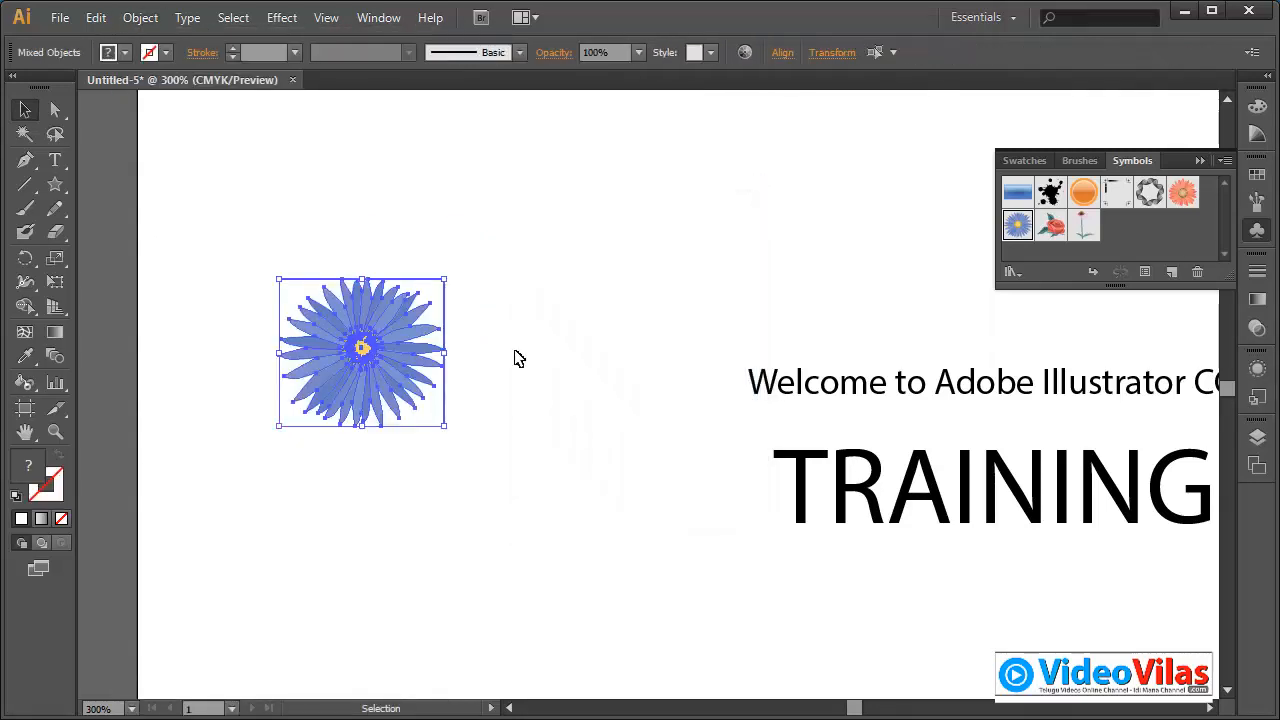
right_click(405, 342)
click(466, 466)
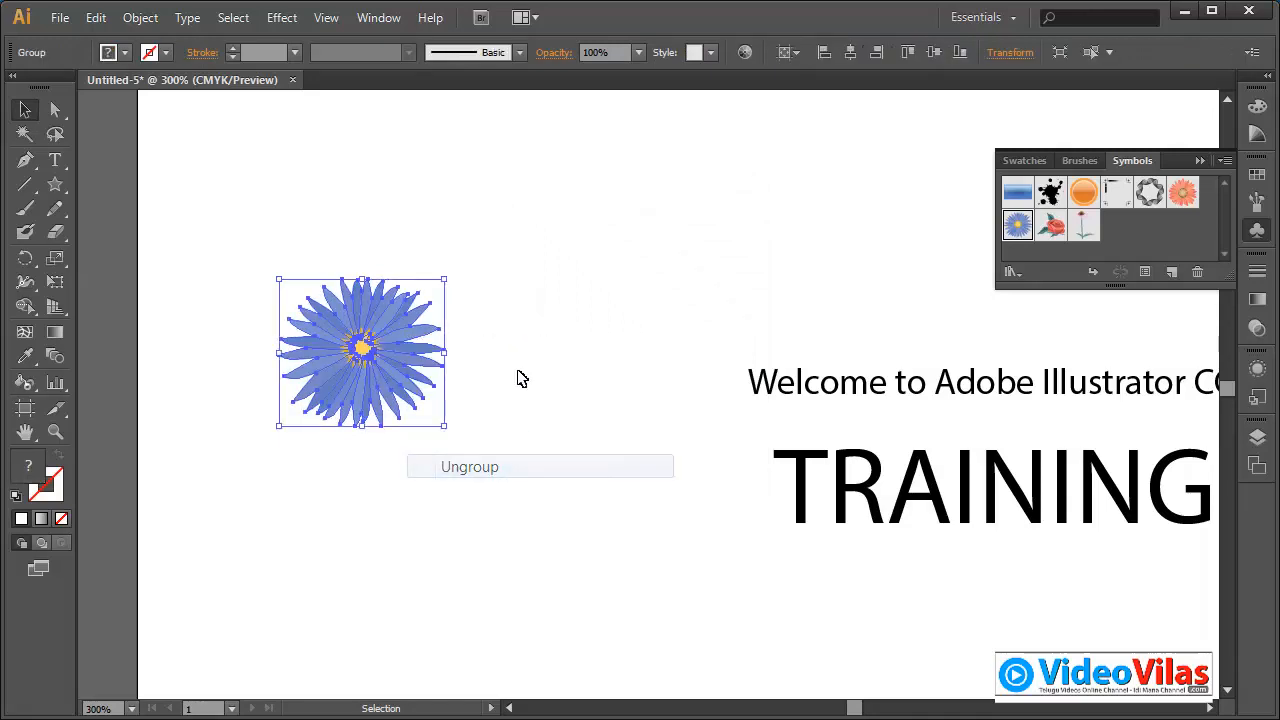
click(520, 374)
Ungroup the expanded aster further and move its petals and yellow center pieces apart.
drag(405, 304, 585, 283)
right_click(440, 237)
click(482, 363)
click(653, 335)
drag(425, 245, 300, 192)
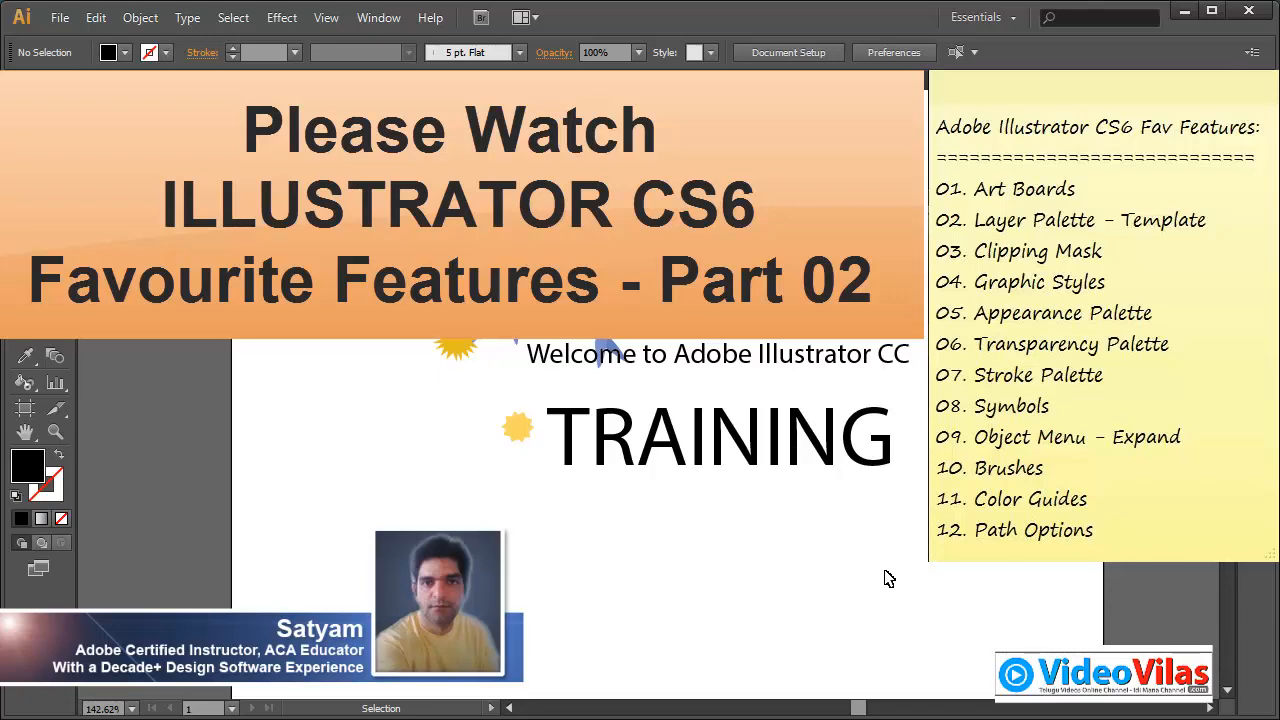
click(135, 18)
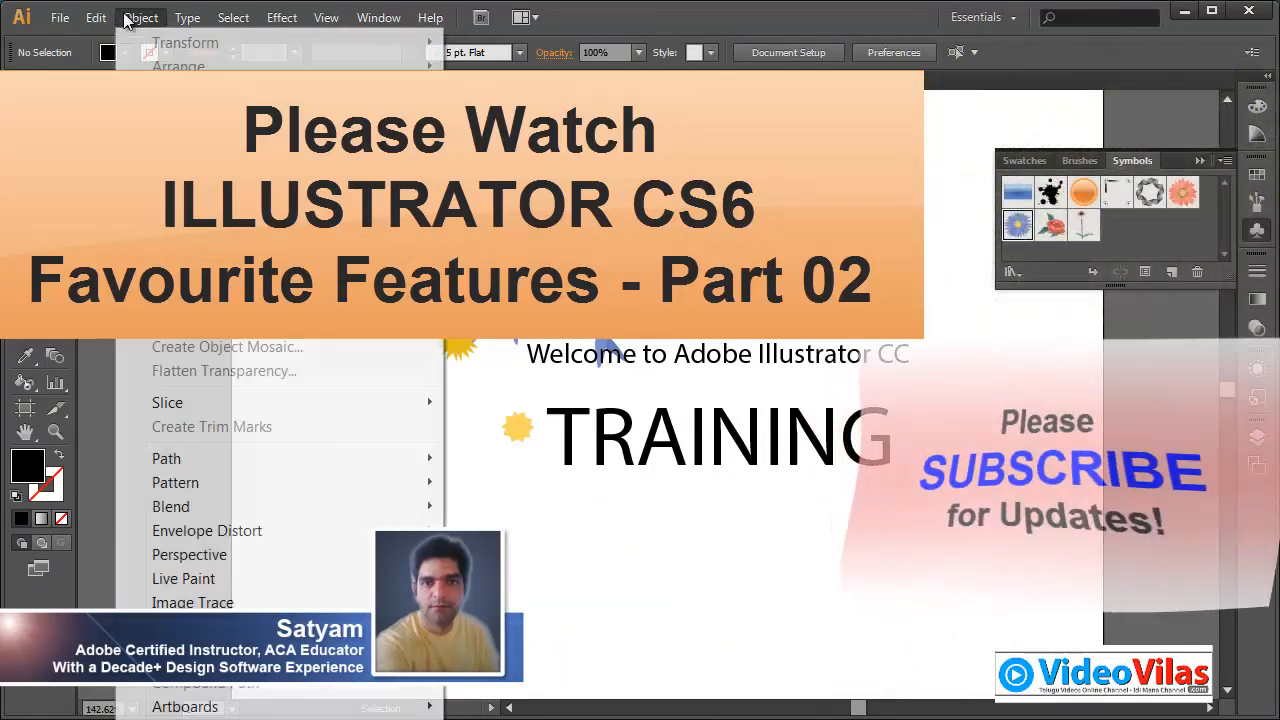
key(Escape)
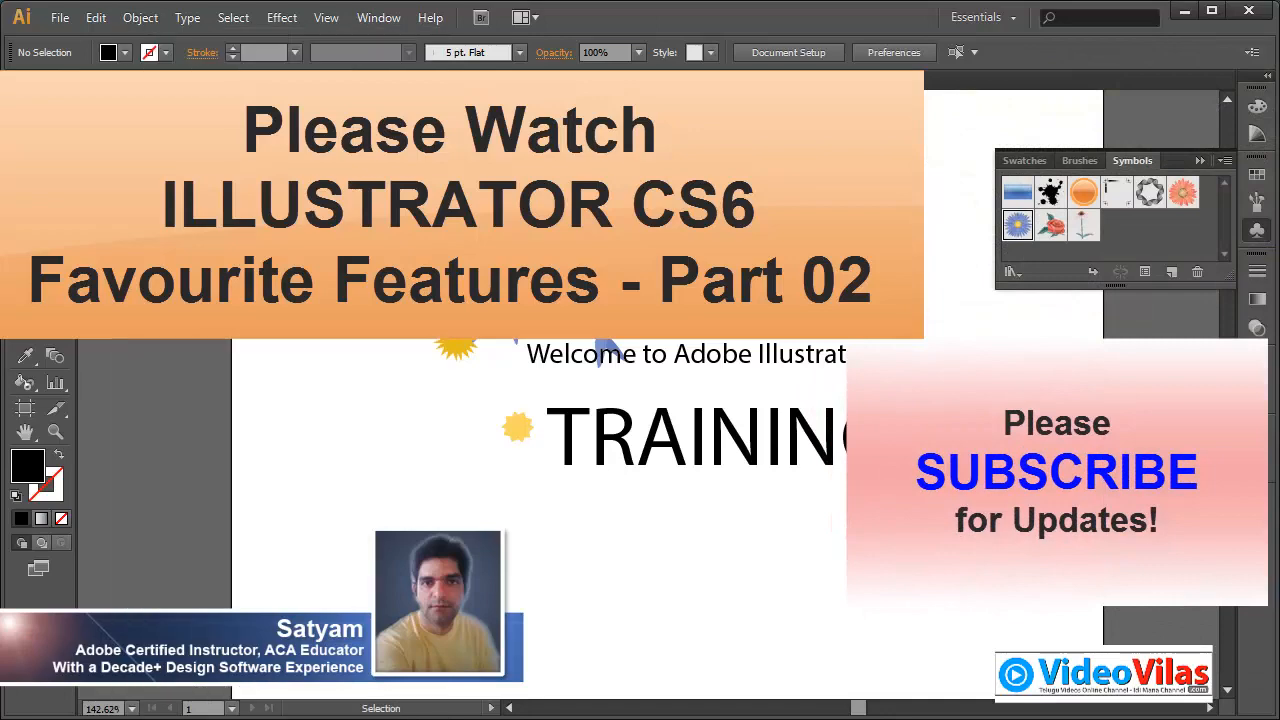
Close the current document and open the settings for a new document.
key(ctrl+w)
click(738, 405)
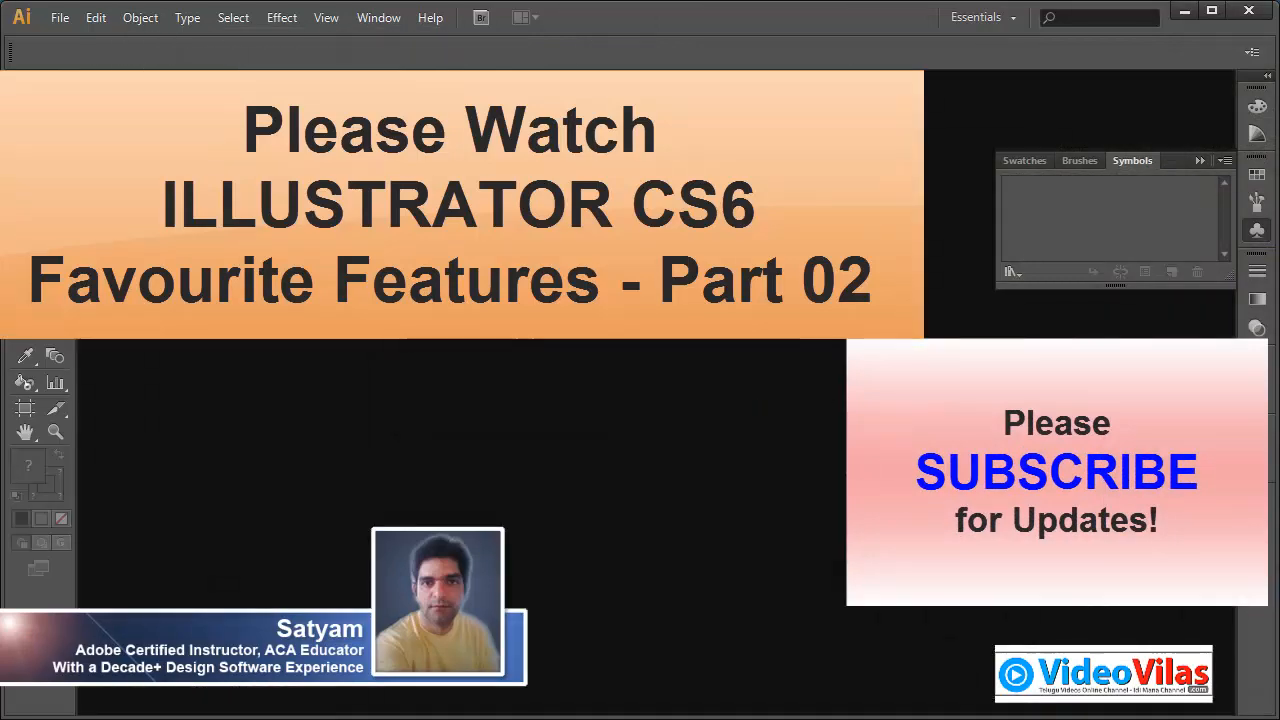
click(1200, 161)
click(62, 20)
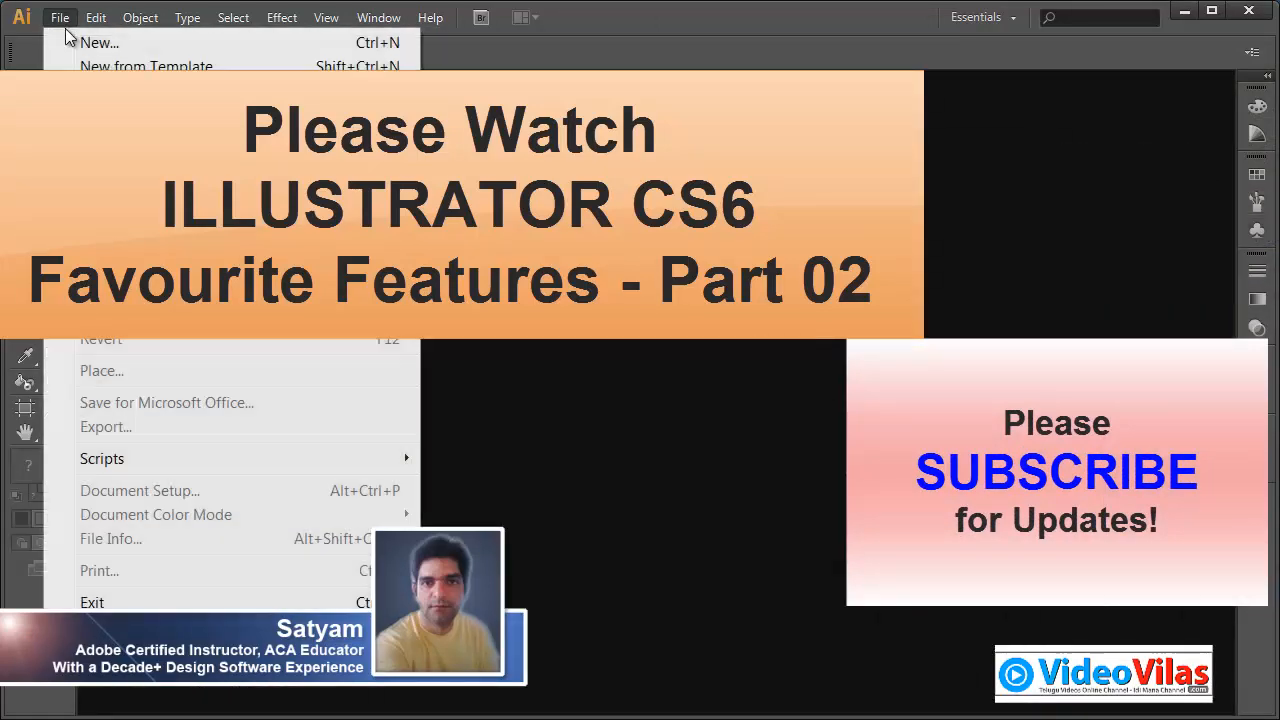
click(100, 43)
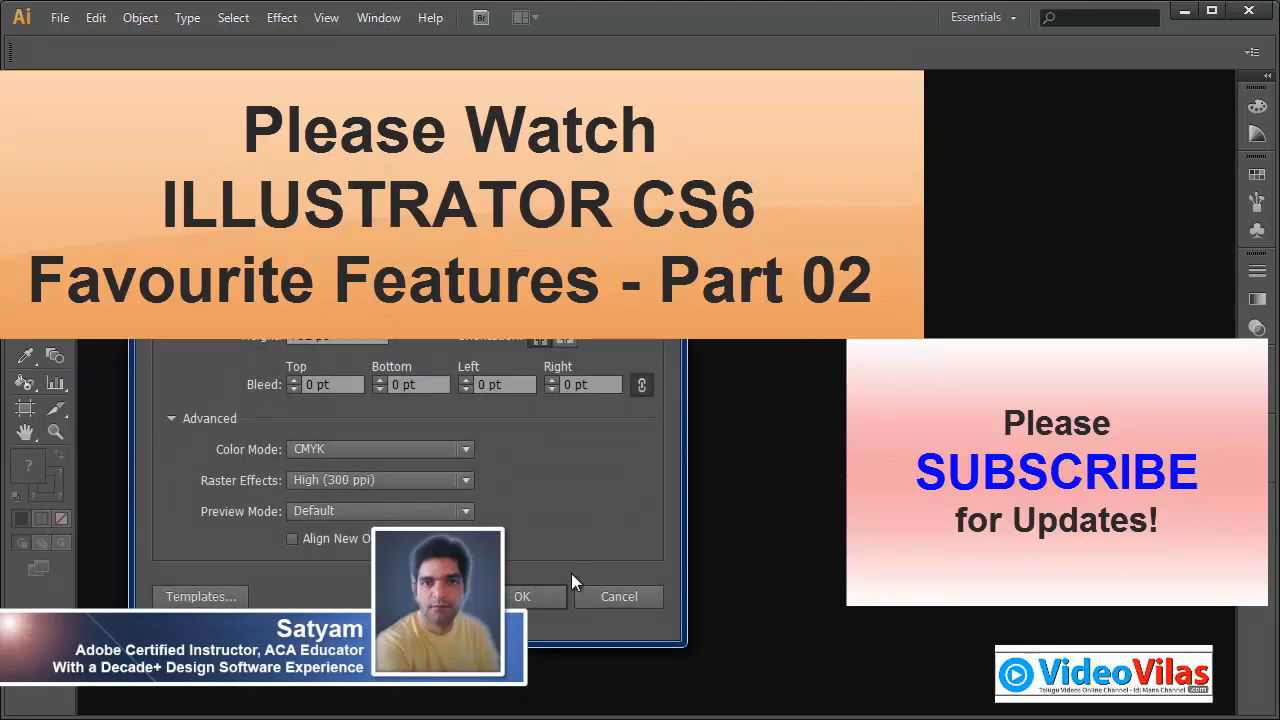